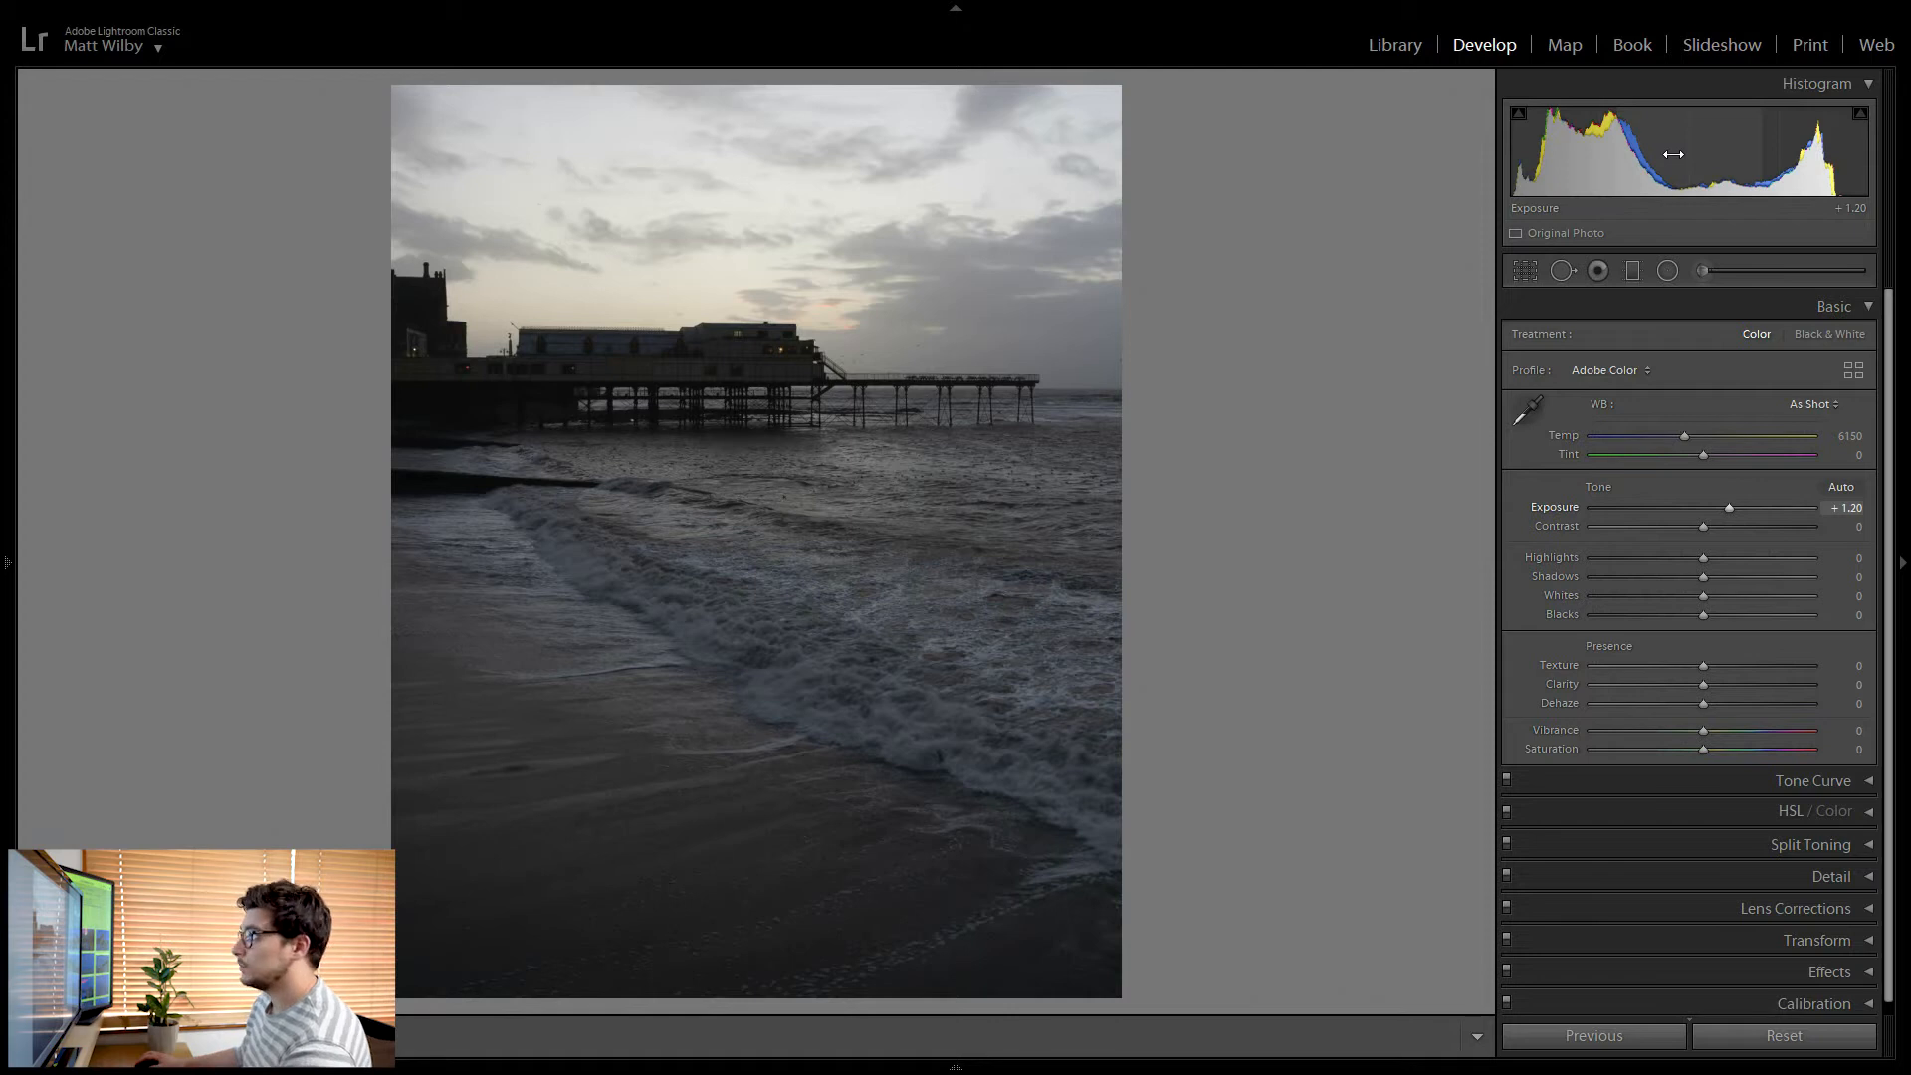
Set the photo's Exposure to +1.83 and its Highlights to −100
mouse_move(1556, 162)
mouse_down()
mouse_move(1603, 159)
mouse_move(1587, 140)
mouse_move(1596, 158)
mouse_move(1550, 162)
mouse_up()
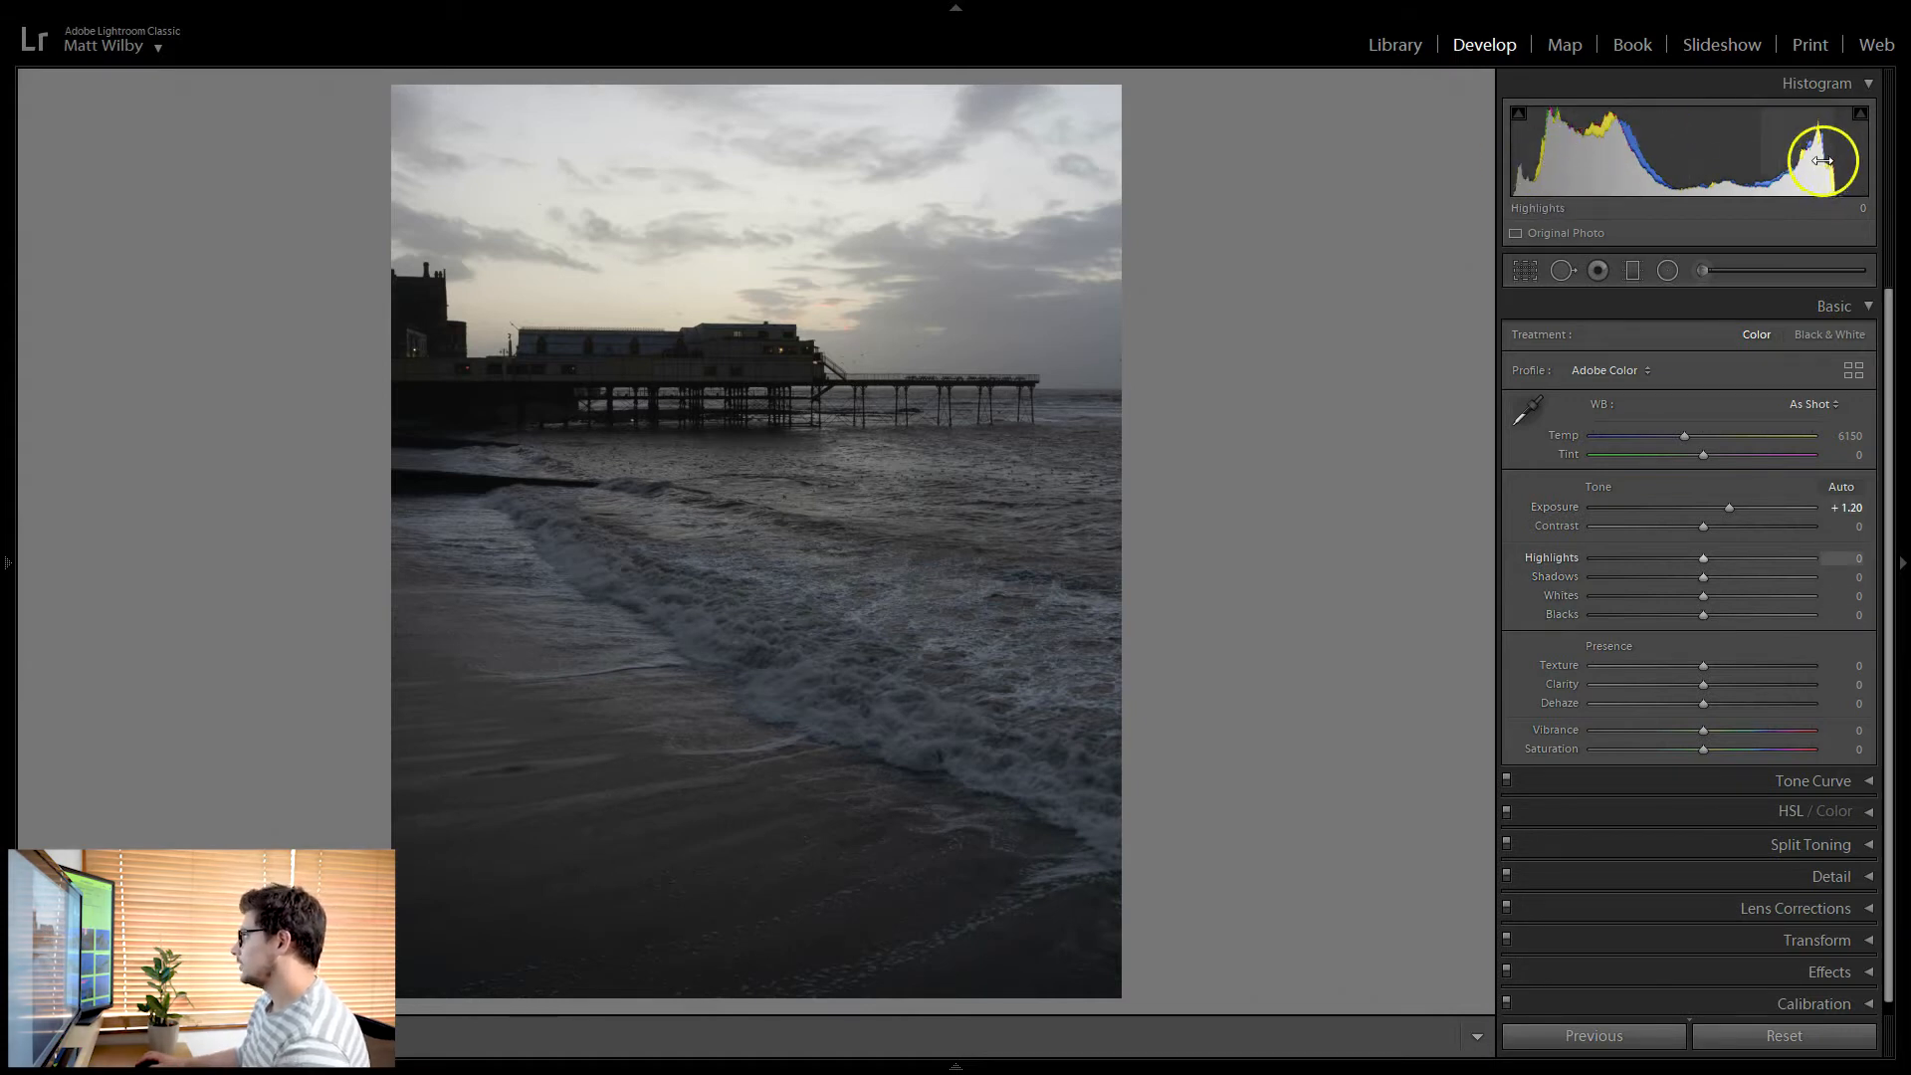
drag(1729, 506, 1767, 505)
drag(1831, 128, 1656, 168)
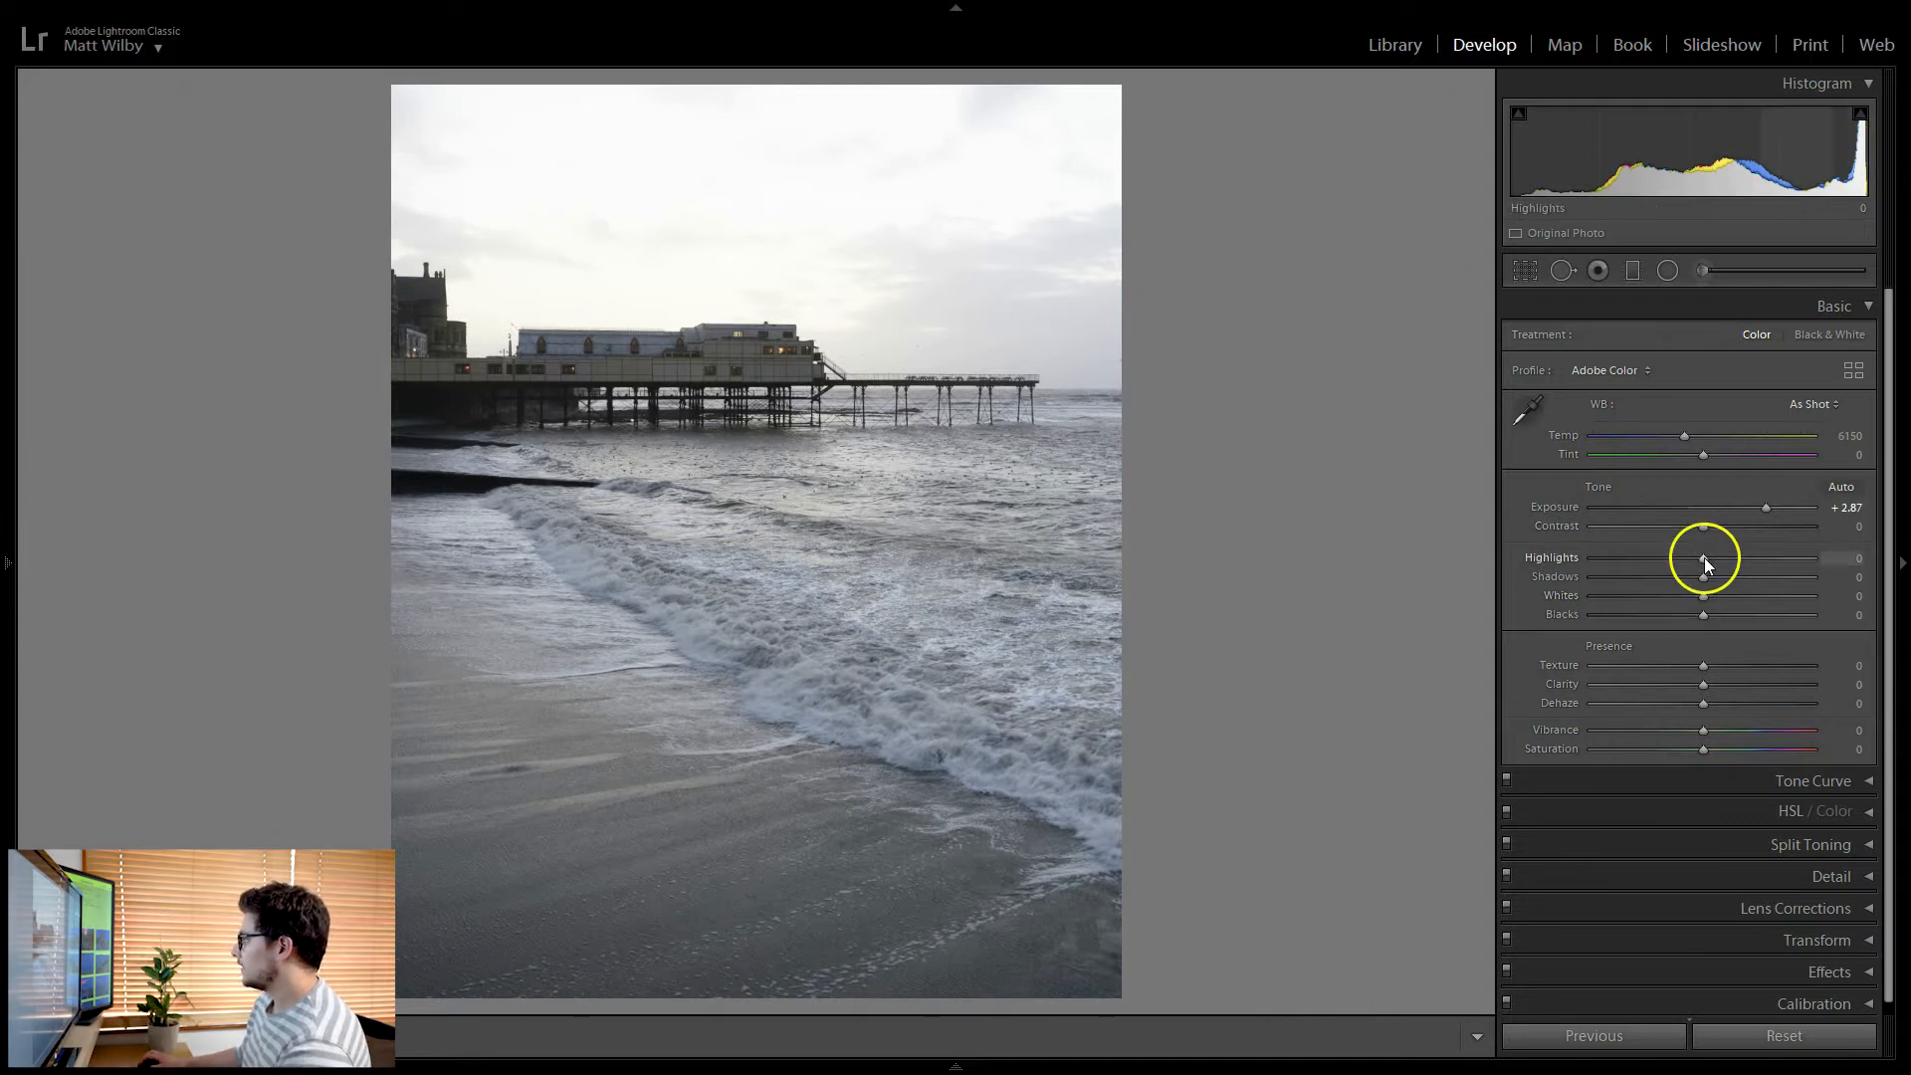
drag(1704, 558, 1461, 548)
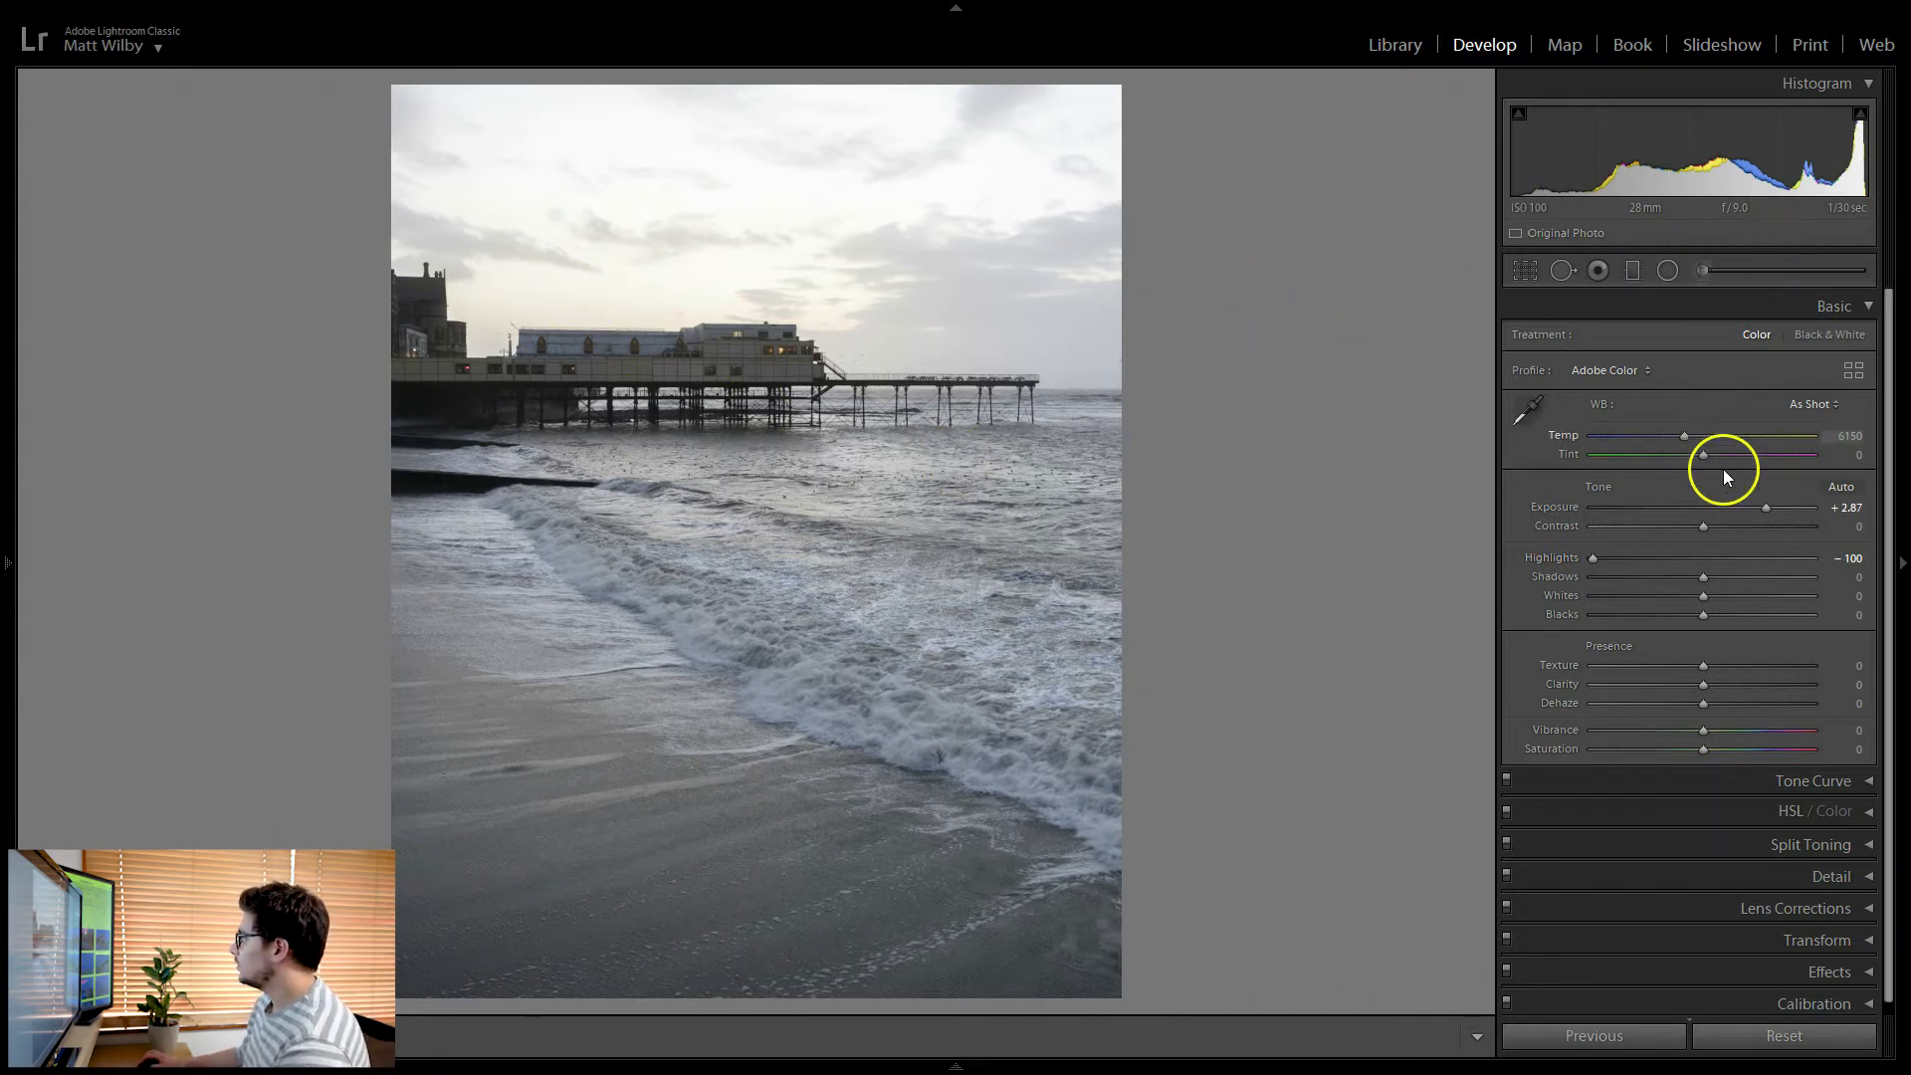
drag(1767, 509, 1744, 512)
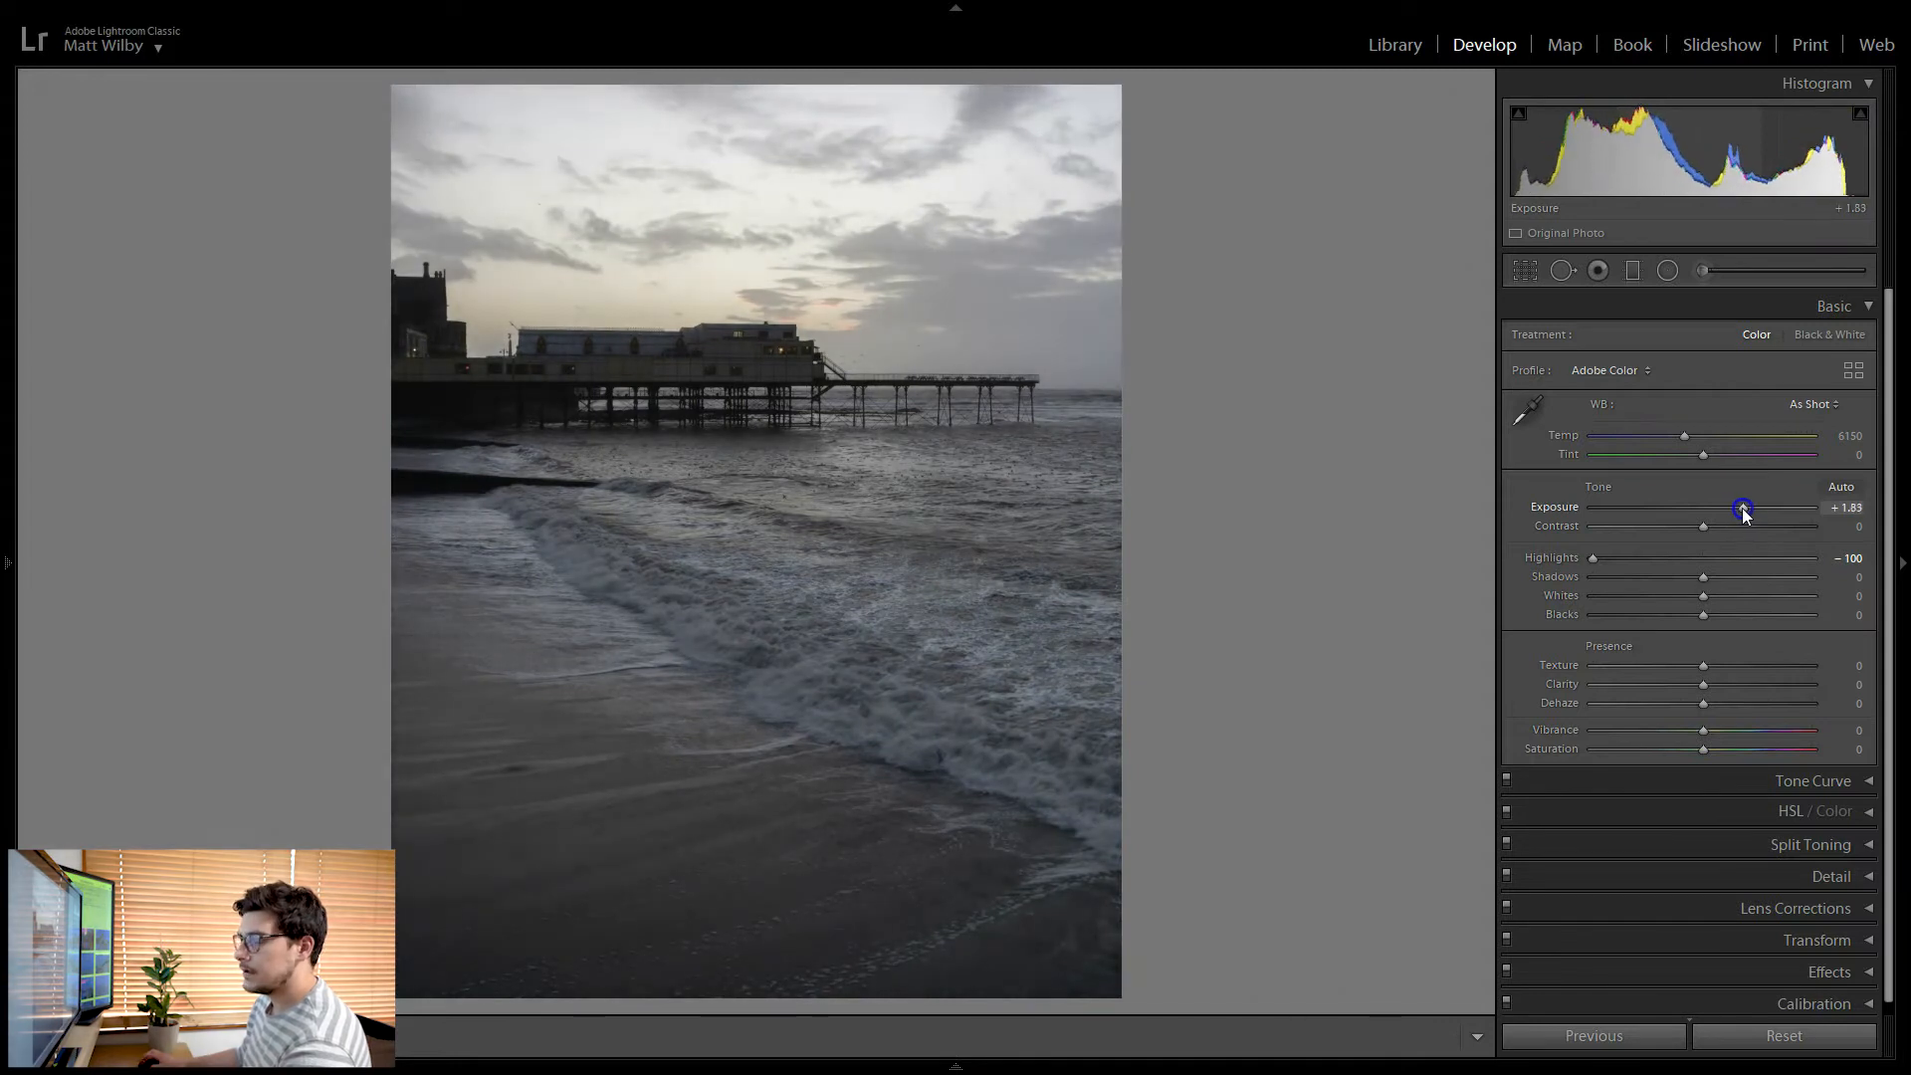
click(1663, 624)
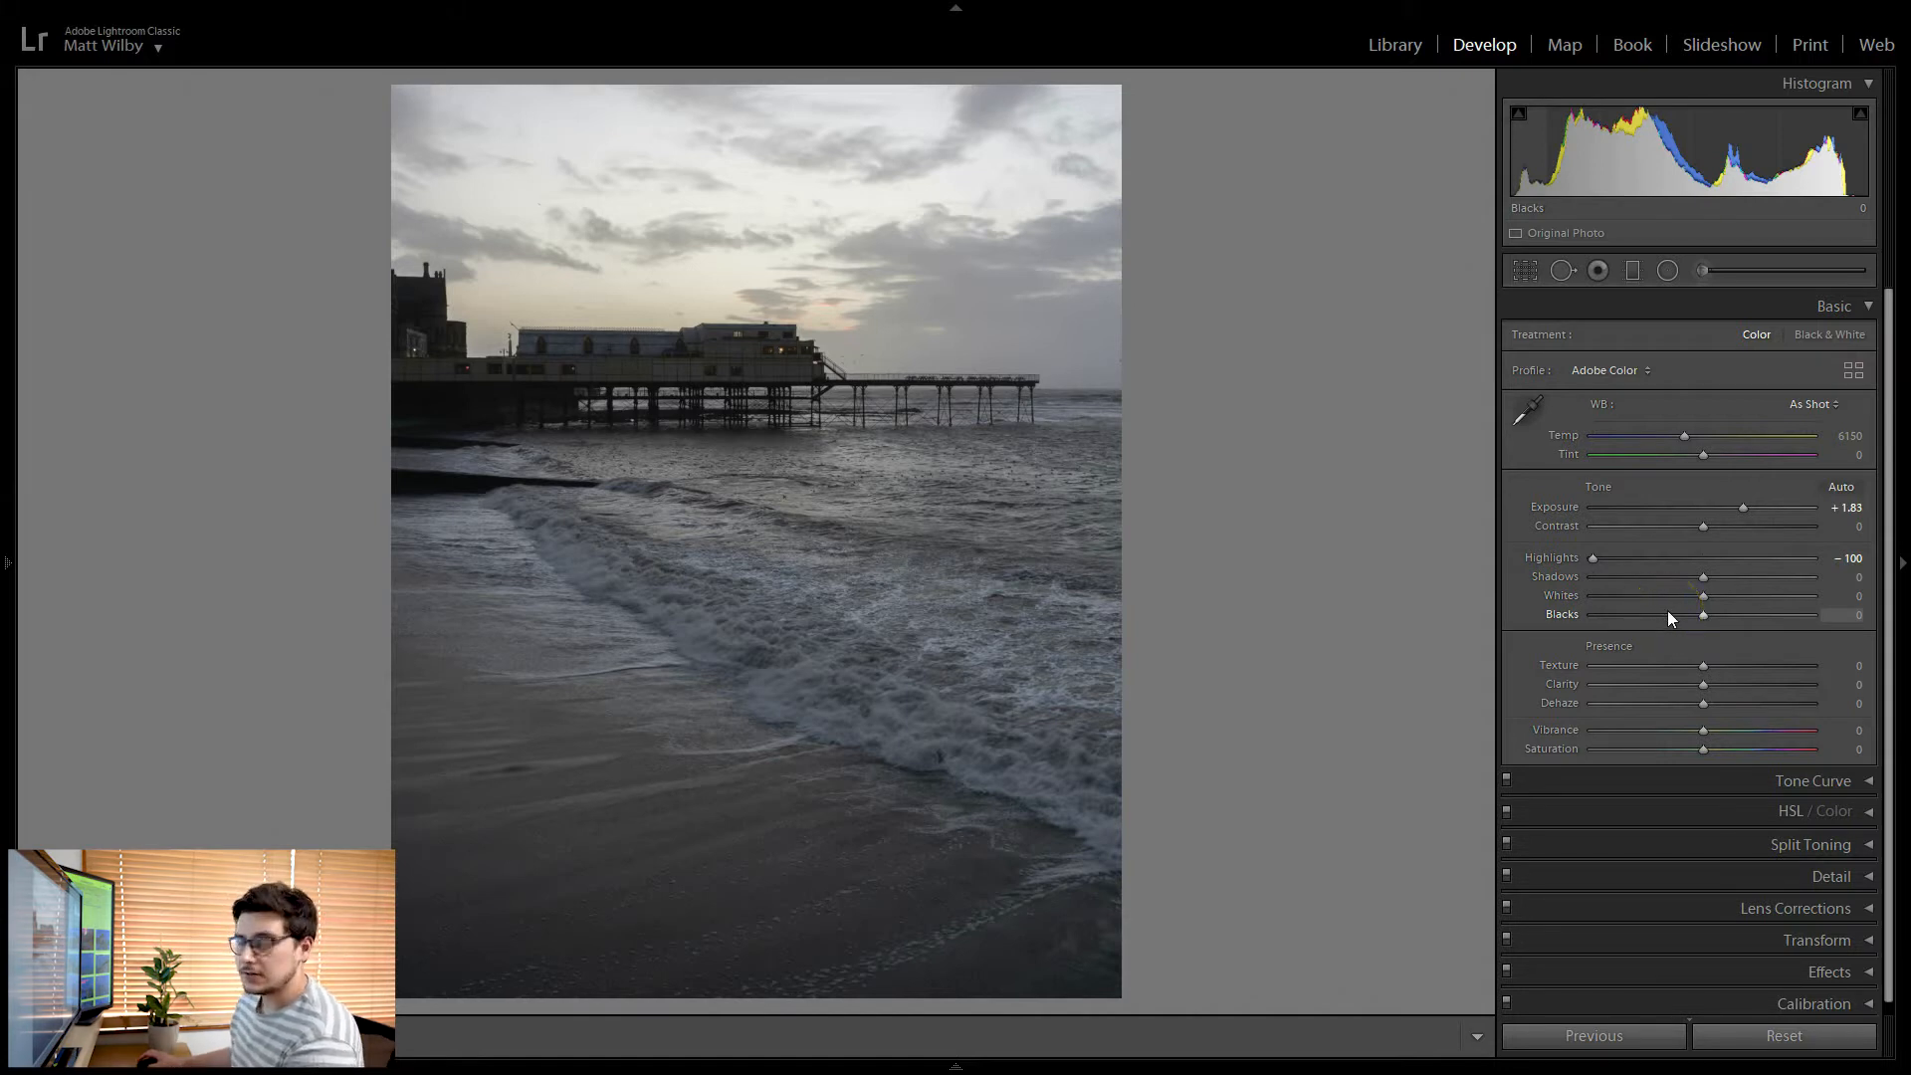
click(1590, 553)
click(1705, 578)
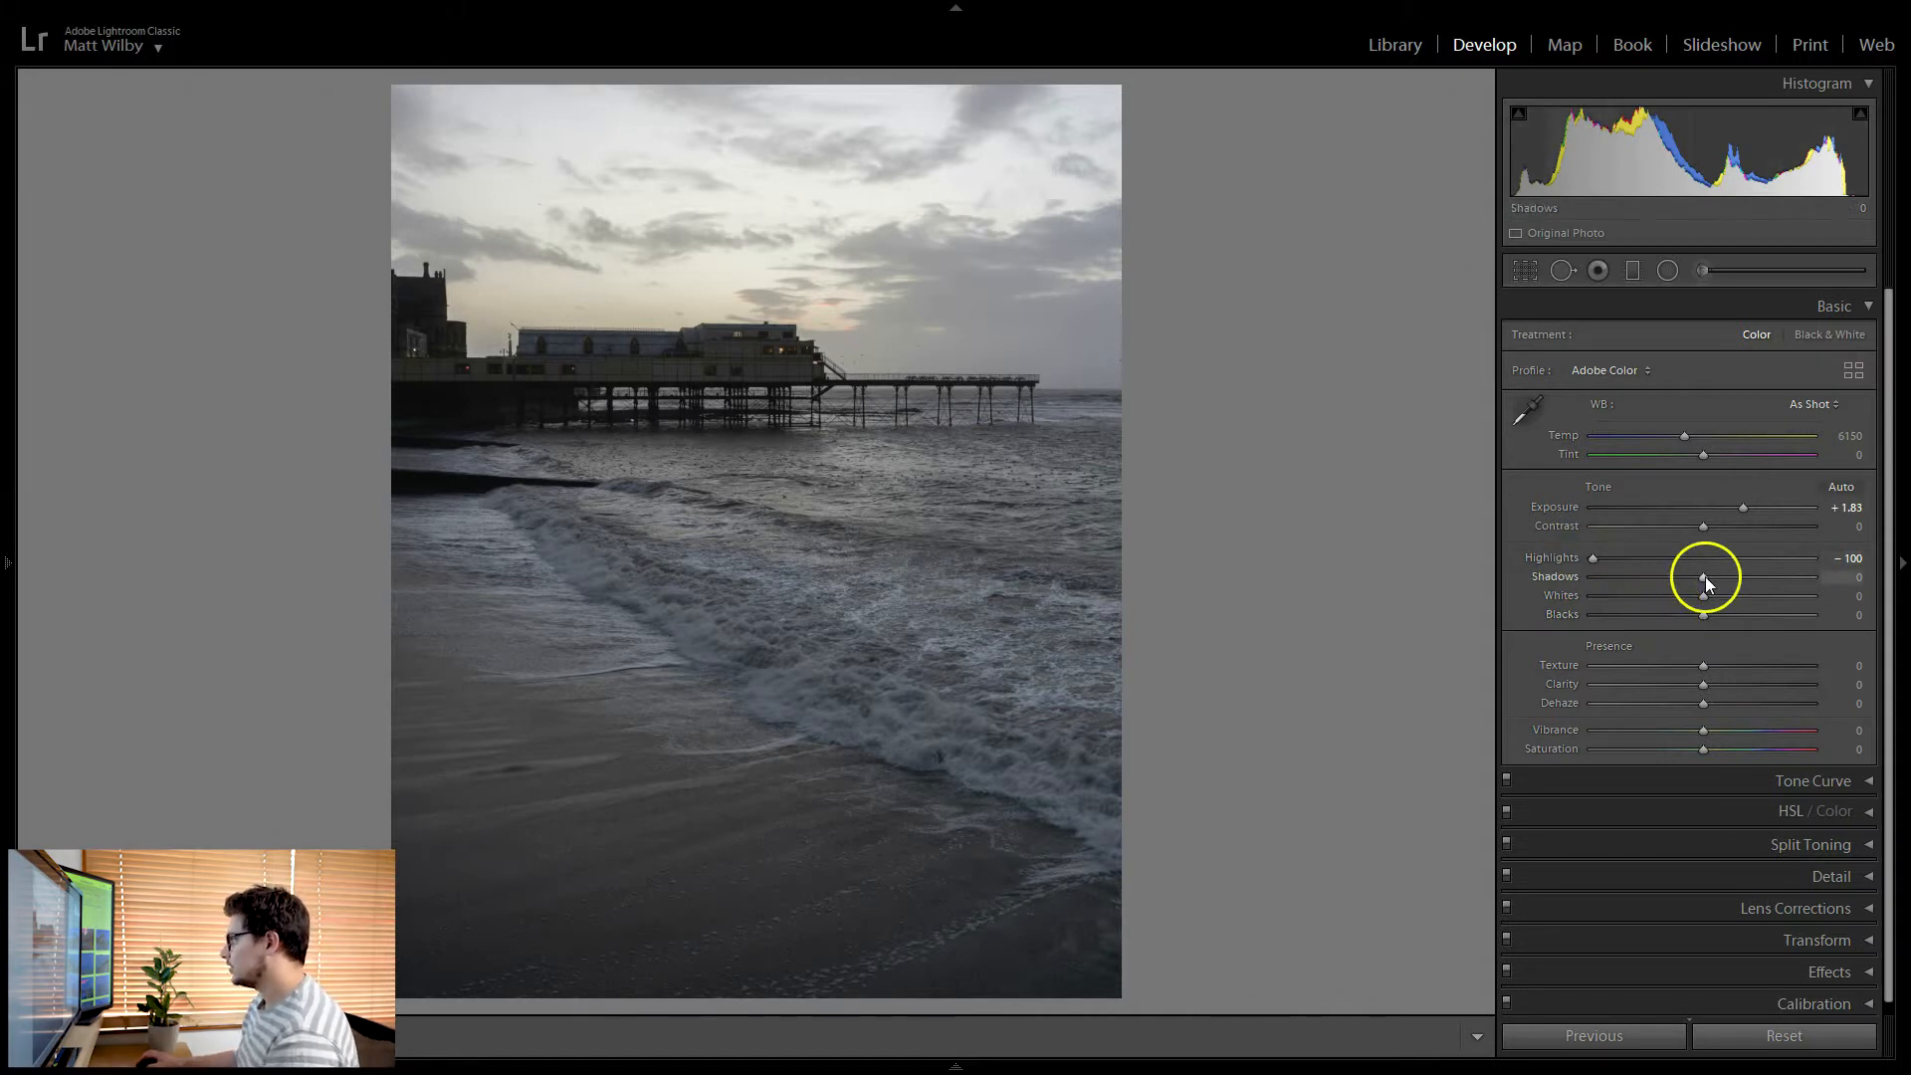
click(1566, 157)
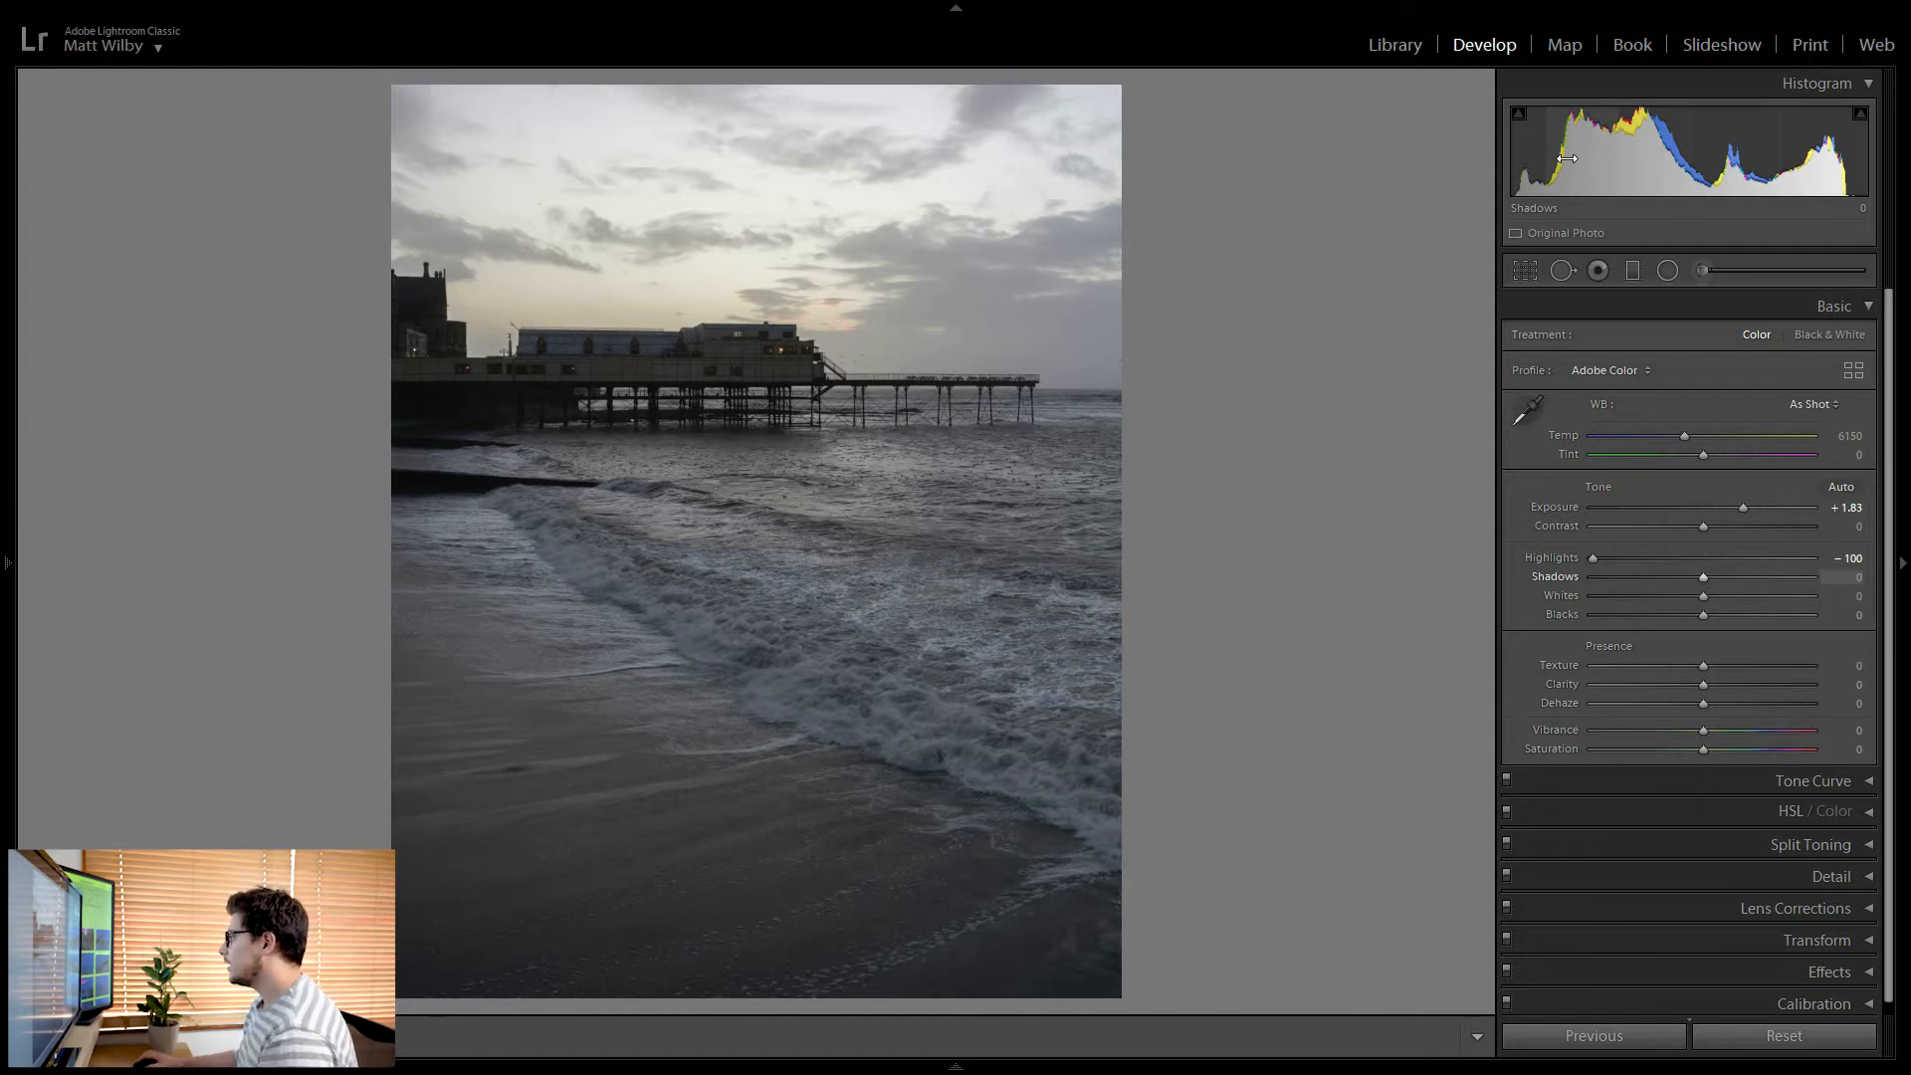
click(1707, 613)
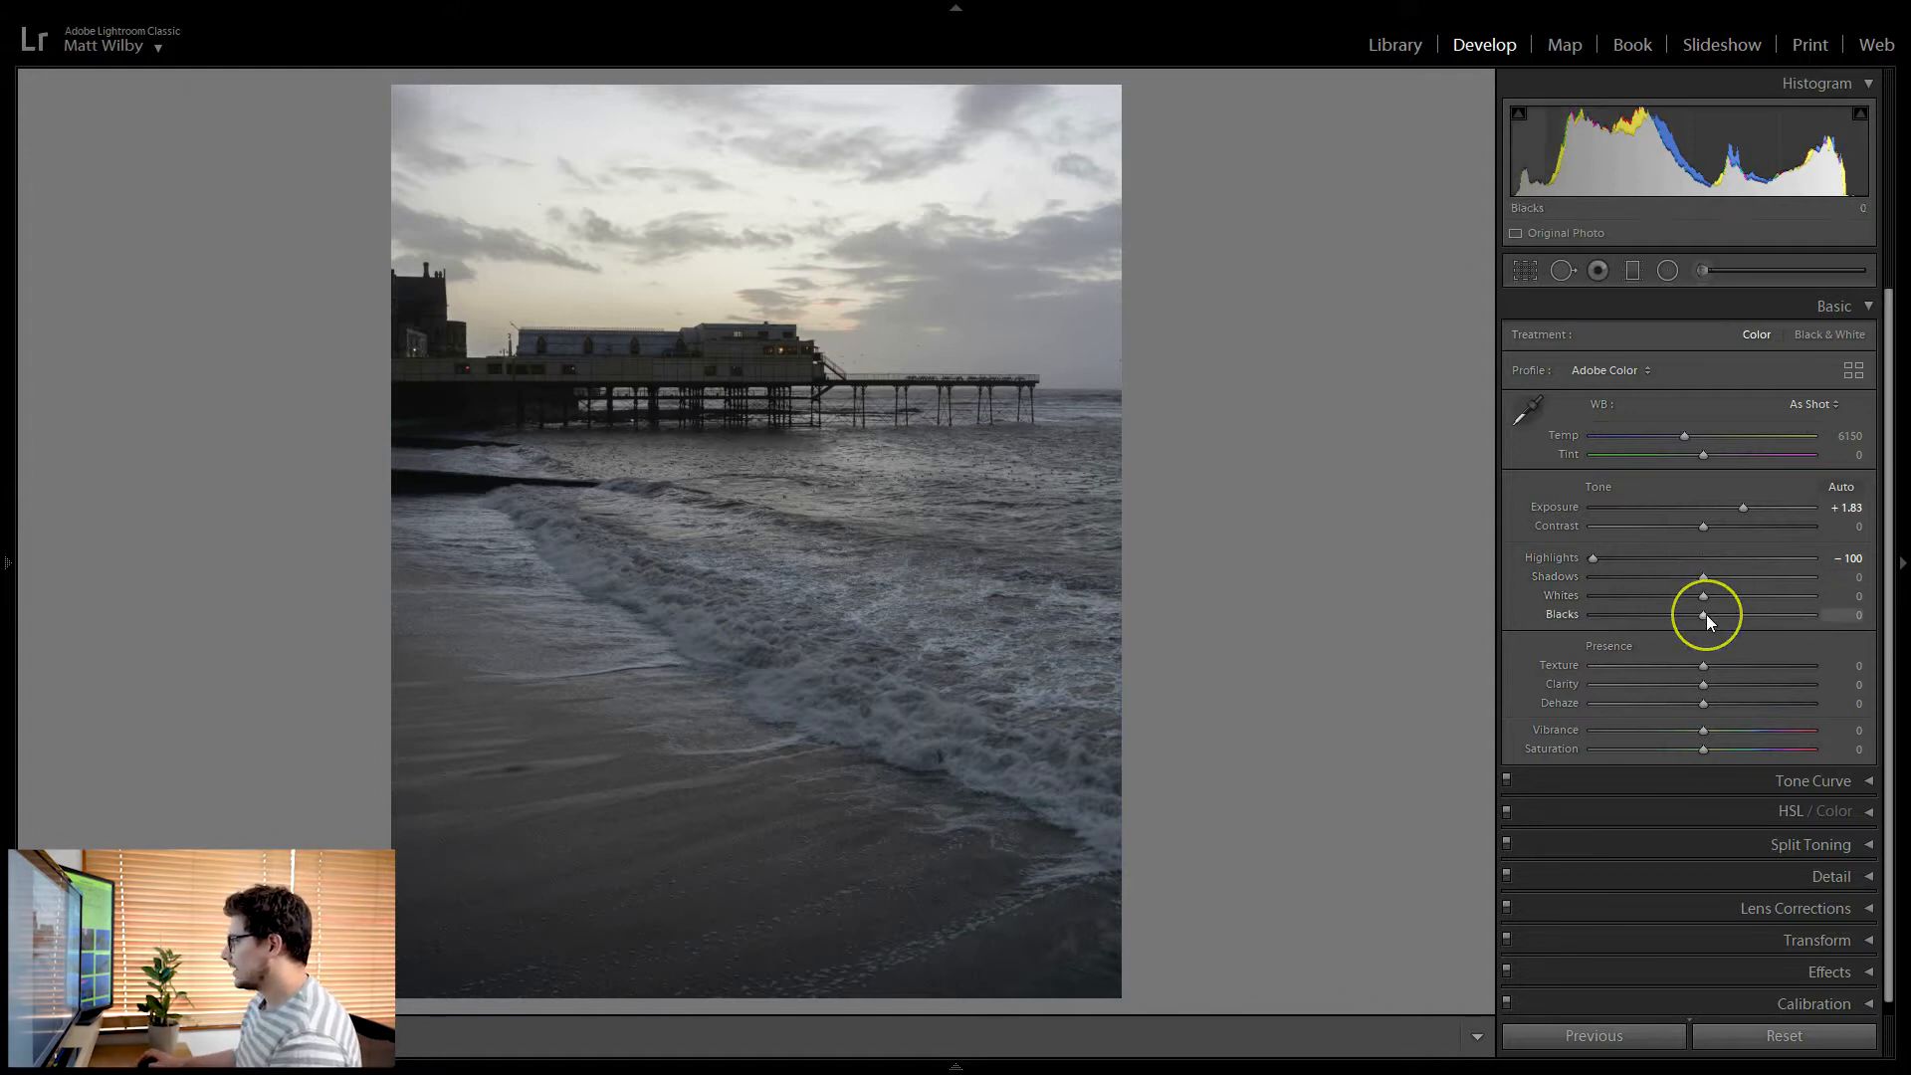
Try Contrast at +100 with Exposure at +0.52, and reset Contrast and Highlights to 0
click(1748, 487)
drag(1742, 505, 1858, 533)
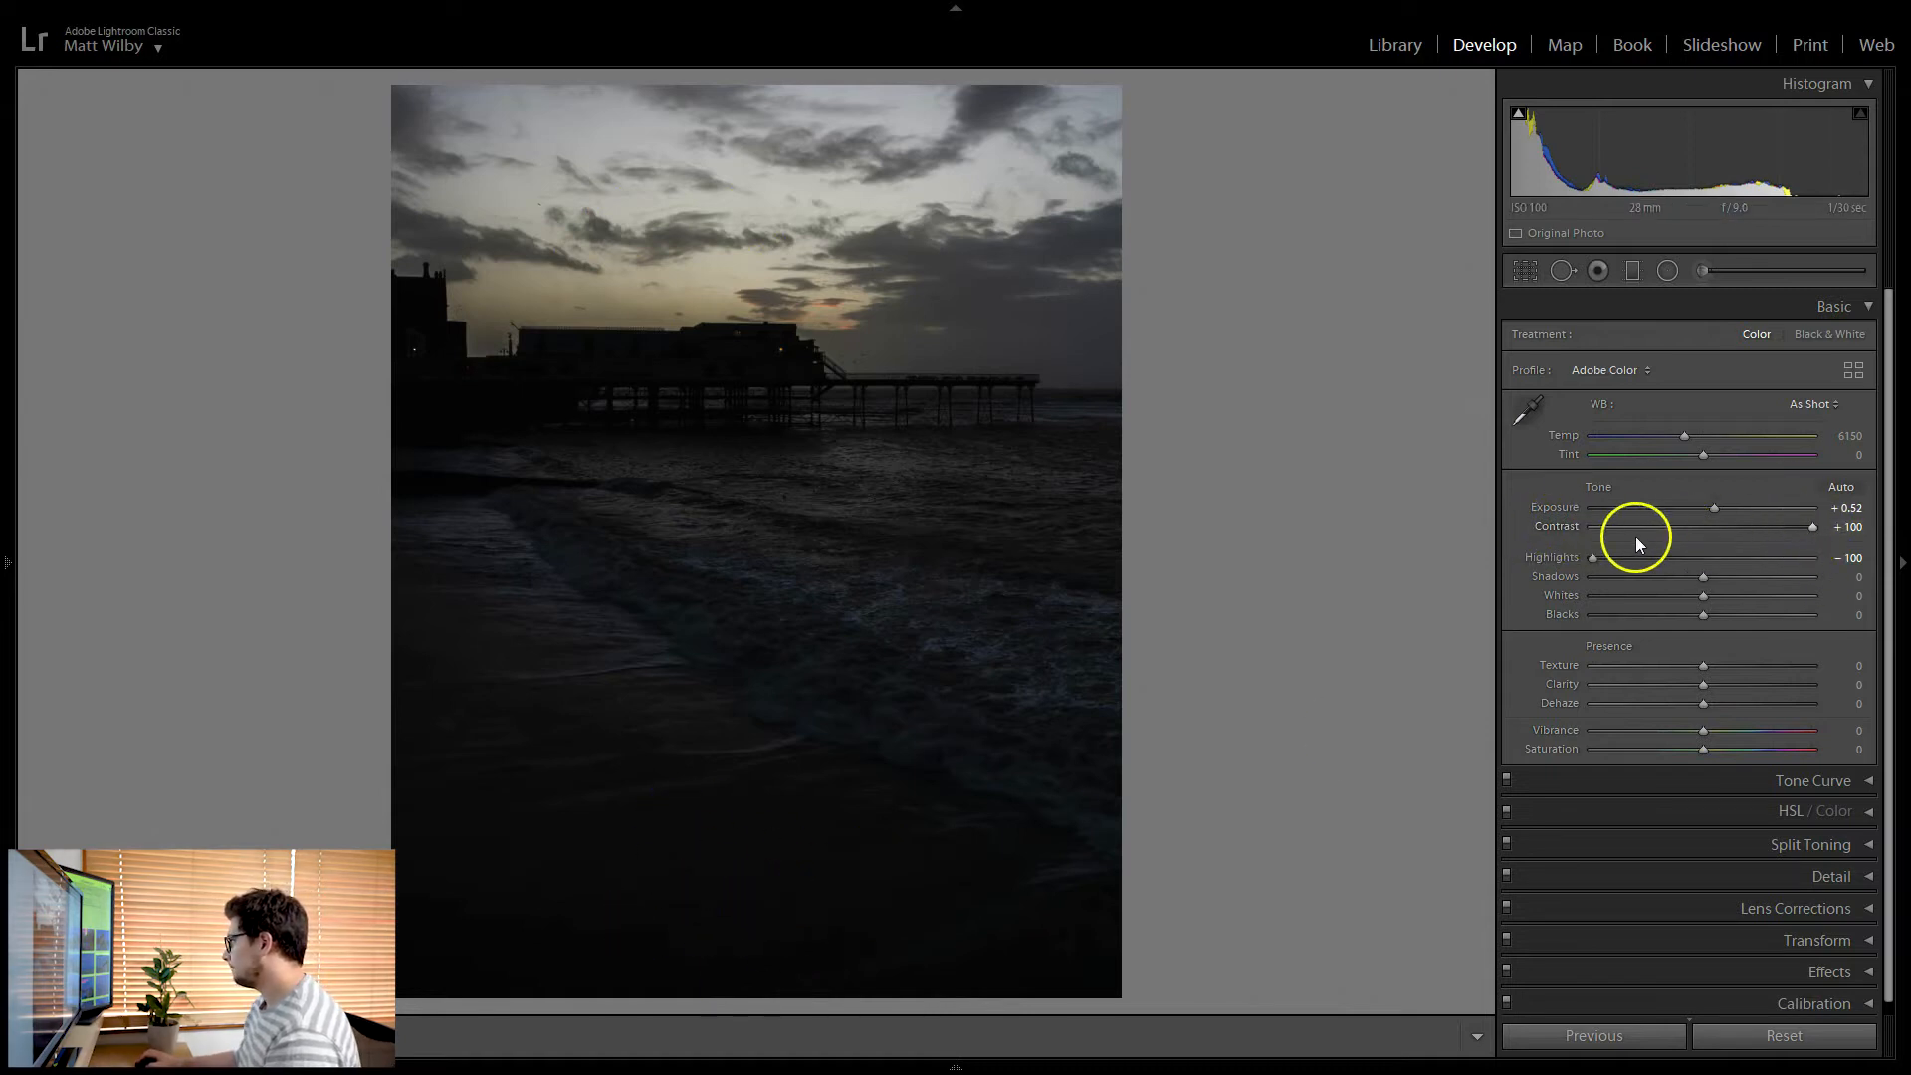
double_click(1548, 528)
double_click(1545, 555)
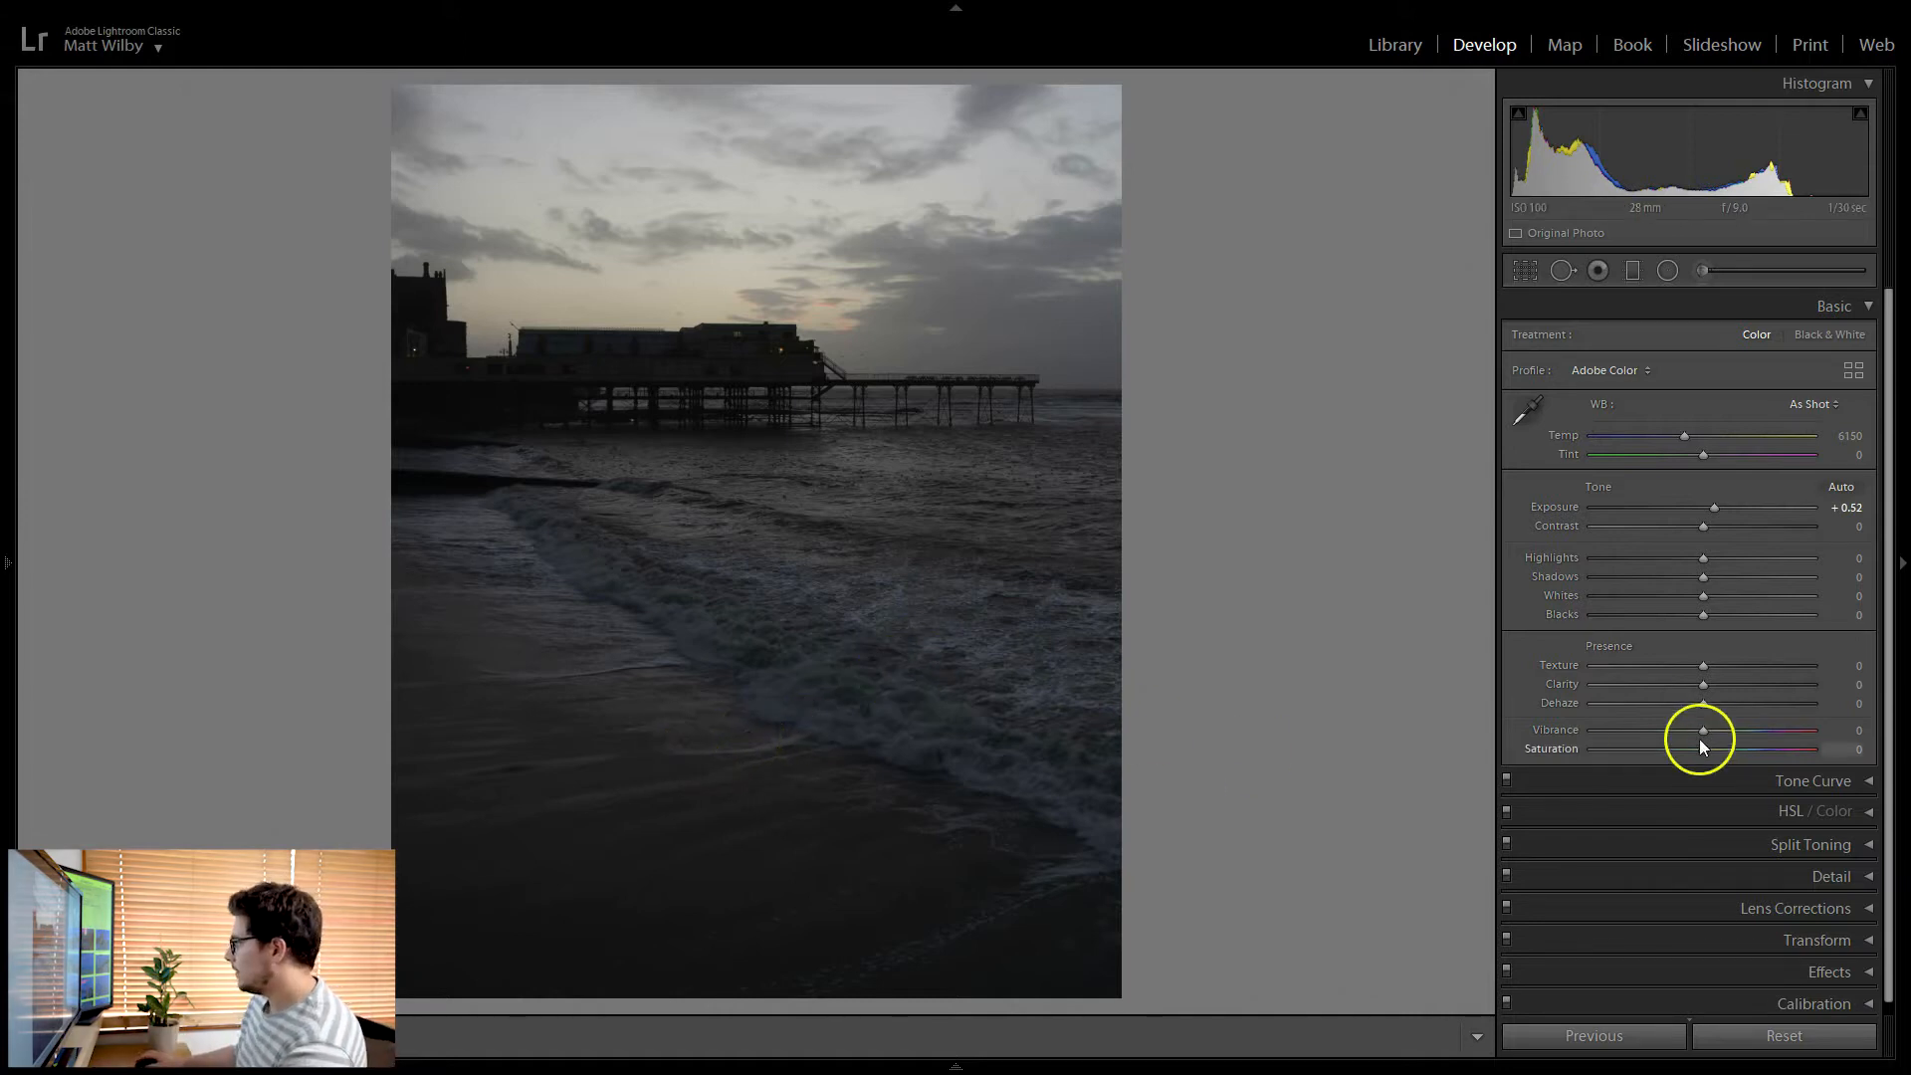
Try Clarity and Texture at +100 one after the other, resetting each to 0
drag(1735, 684, 1826, 681)
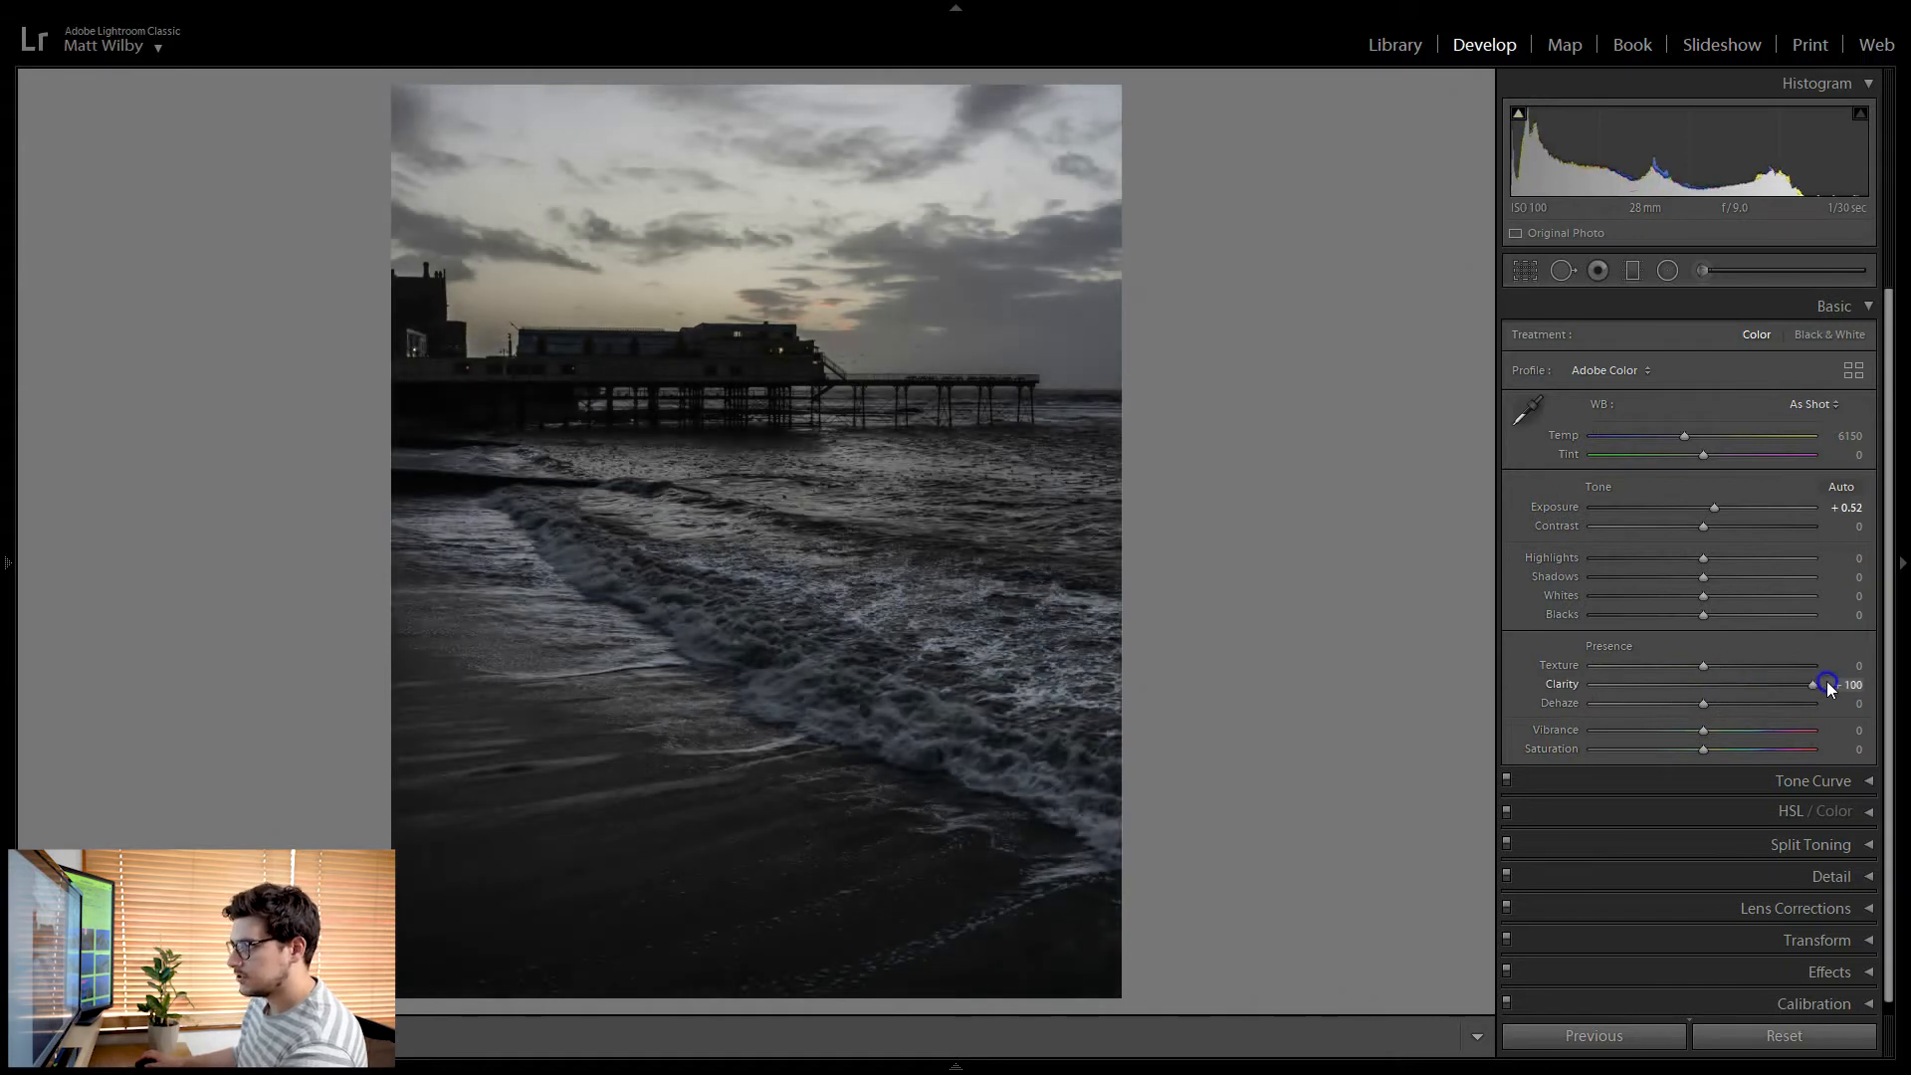
double_click(1561, 683)
drag(1706, 663, 1814, 658)
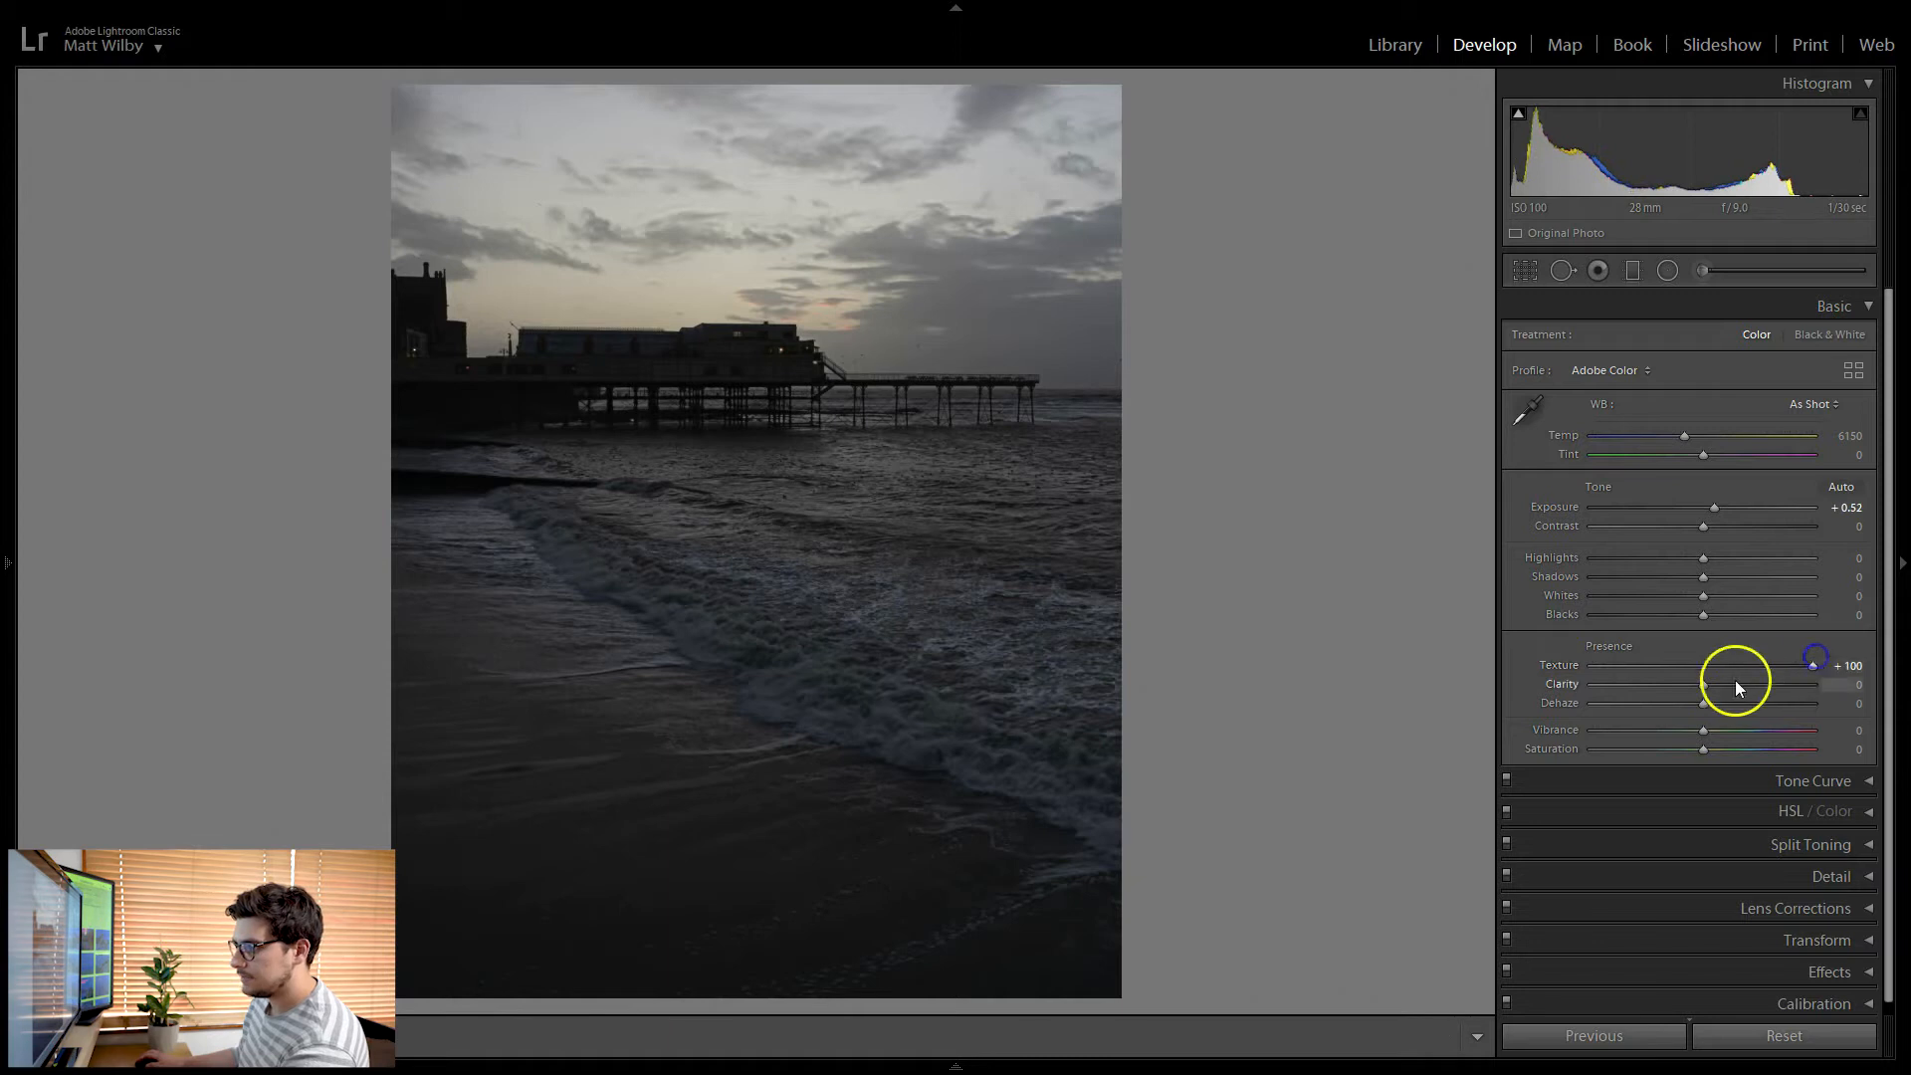
double_click(1557, 664)
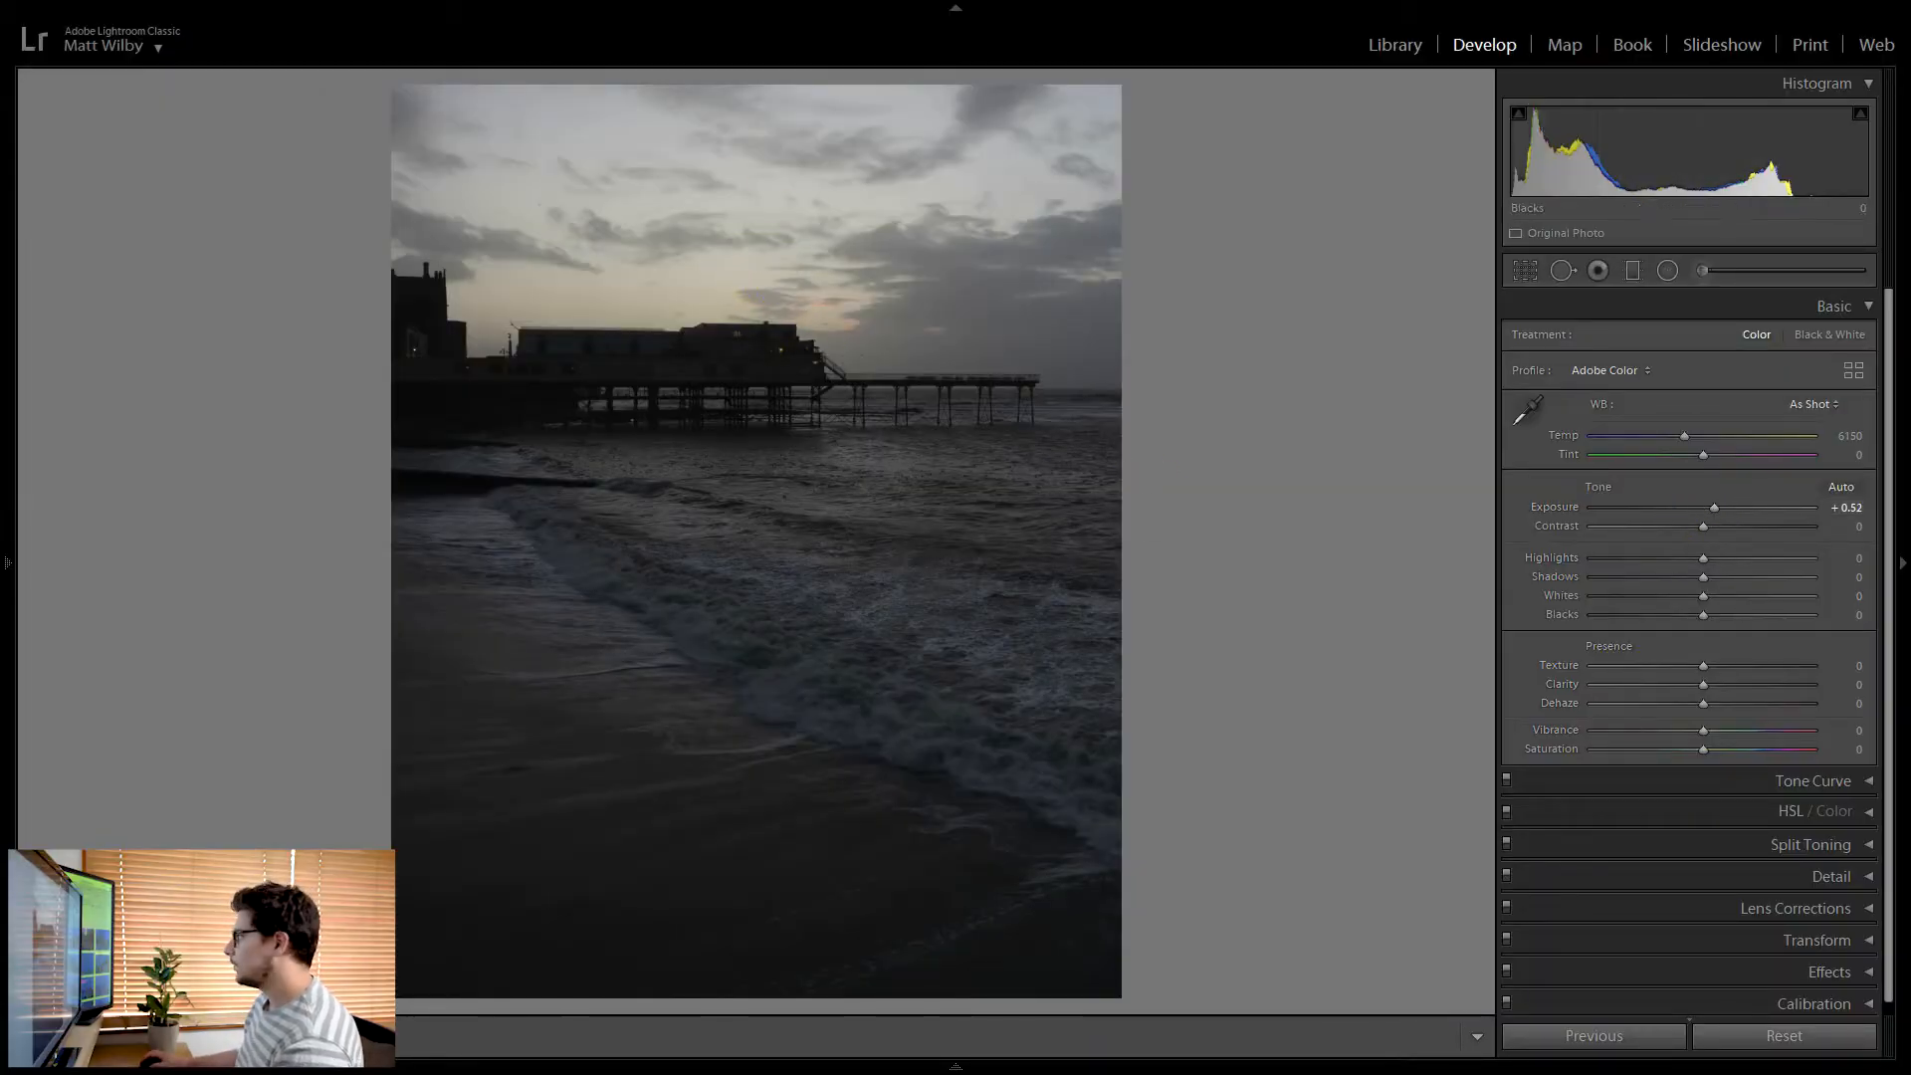
Set Shadows to +100, Highlights to −100, Whites to +42 and Blacks to −38
drag(1706, 577, 1827, 585)
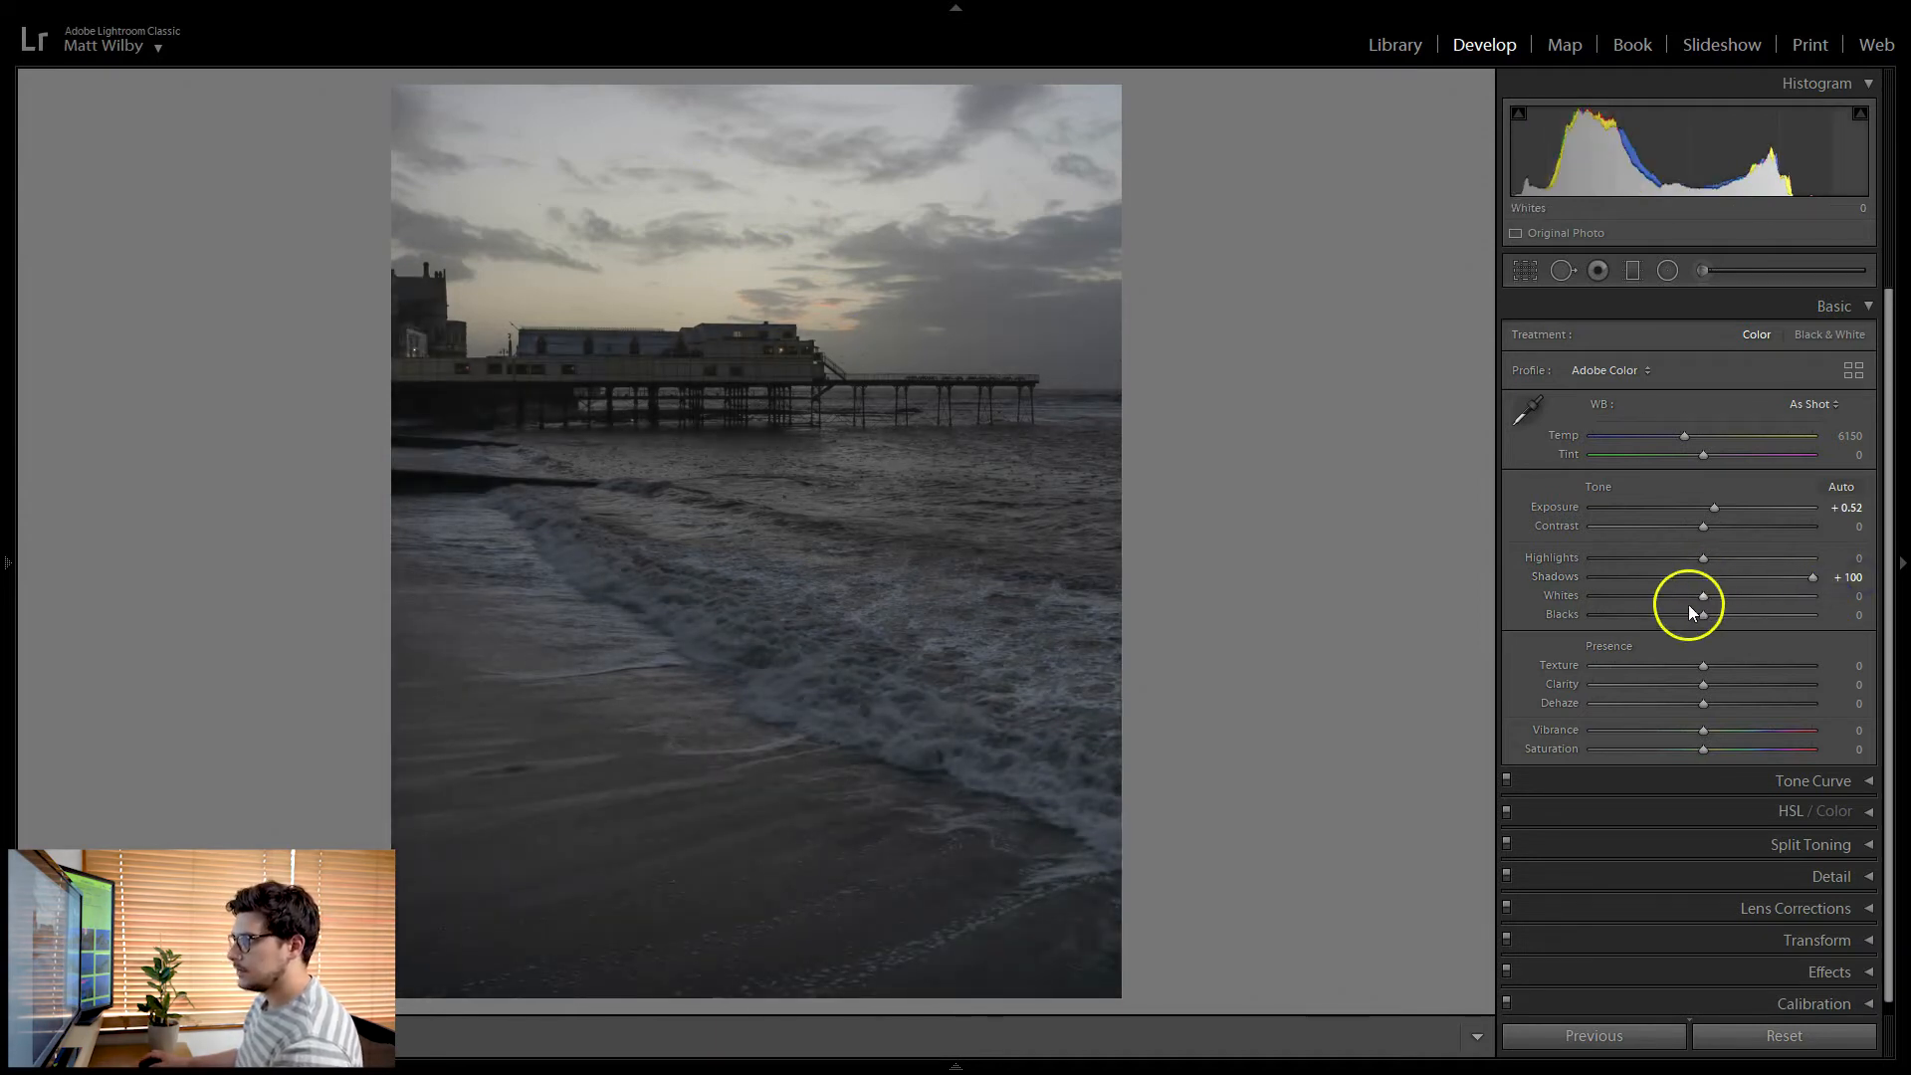
drag(1698, 556, 1454, 556)
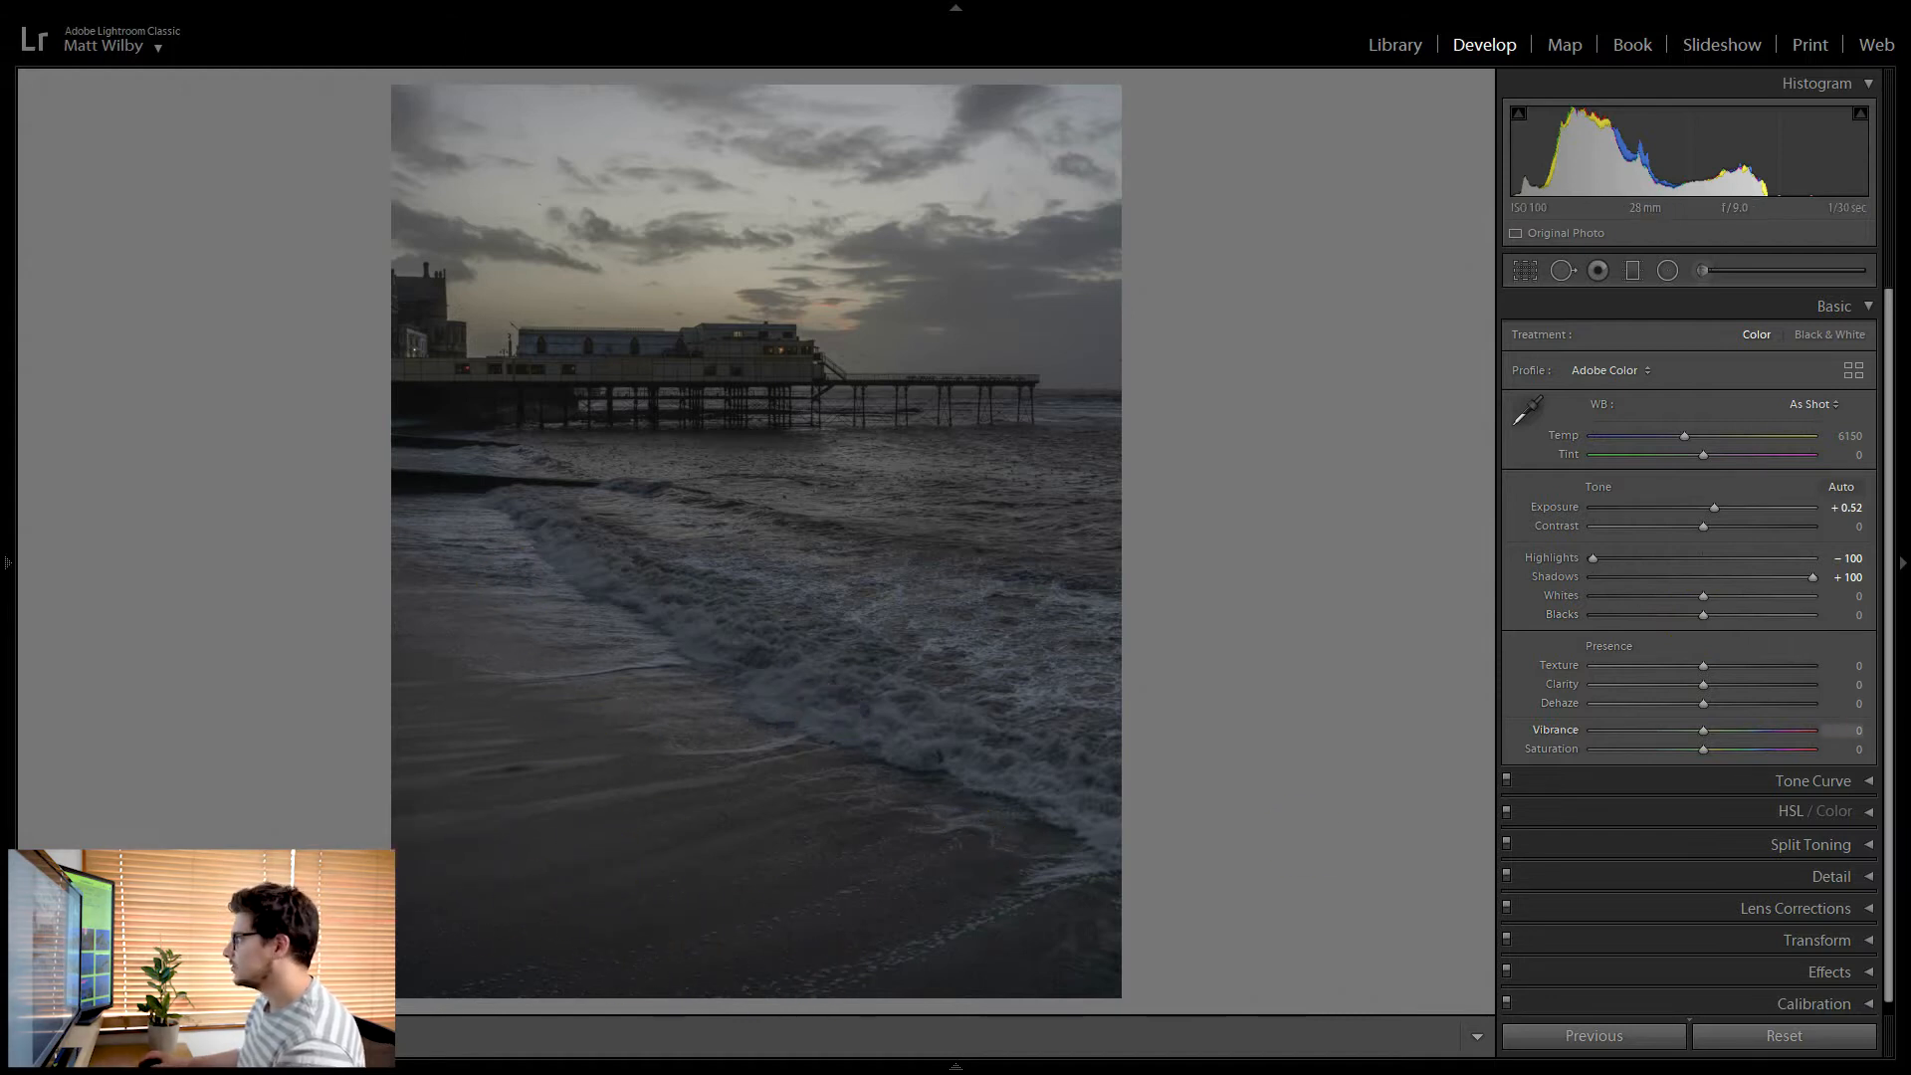
drag(1702, 615, 1752, 595)
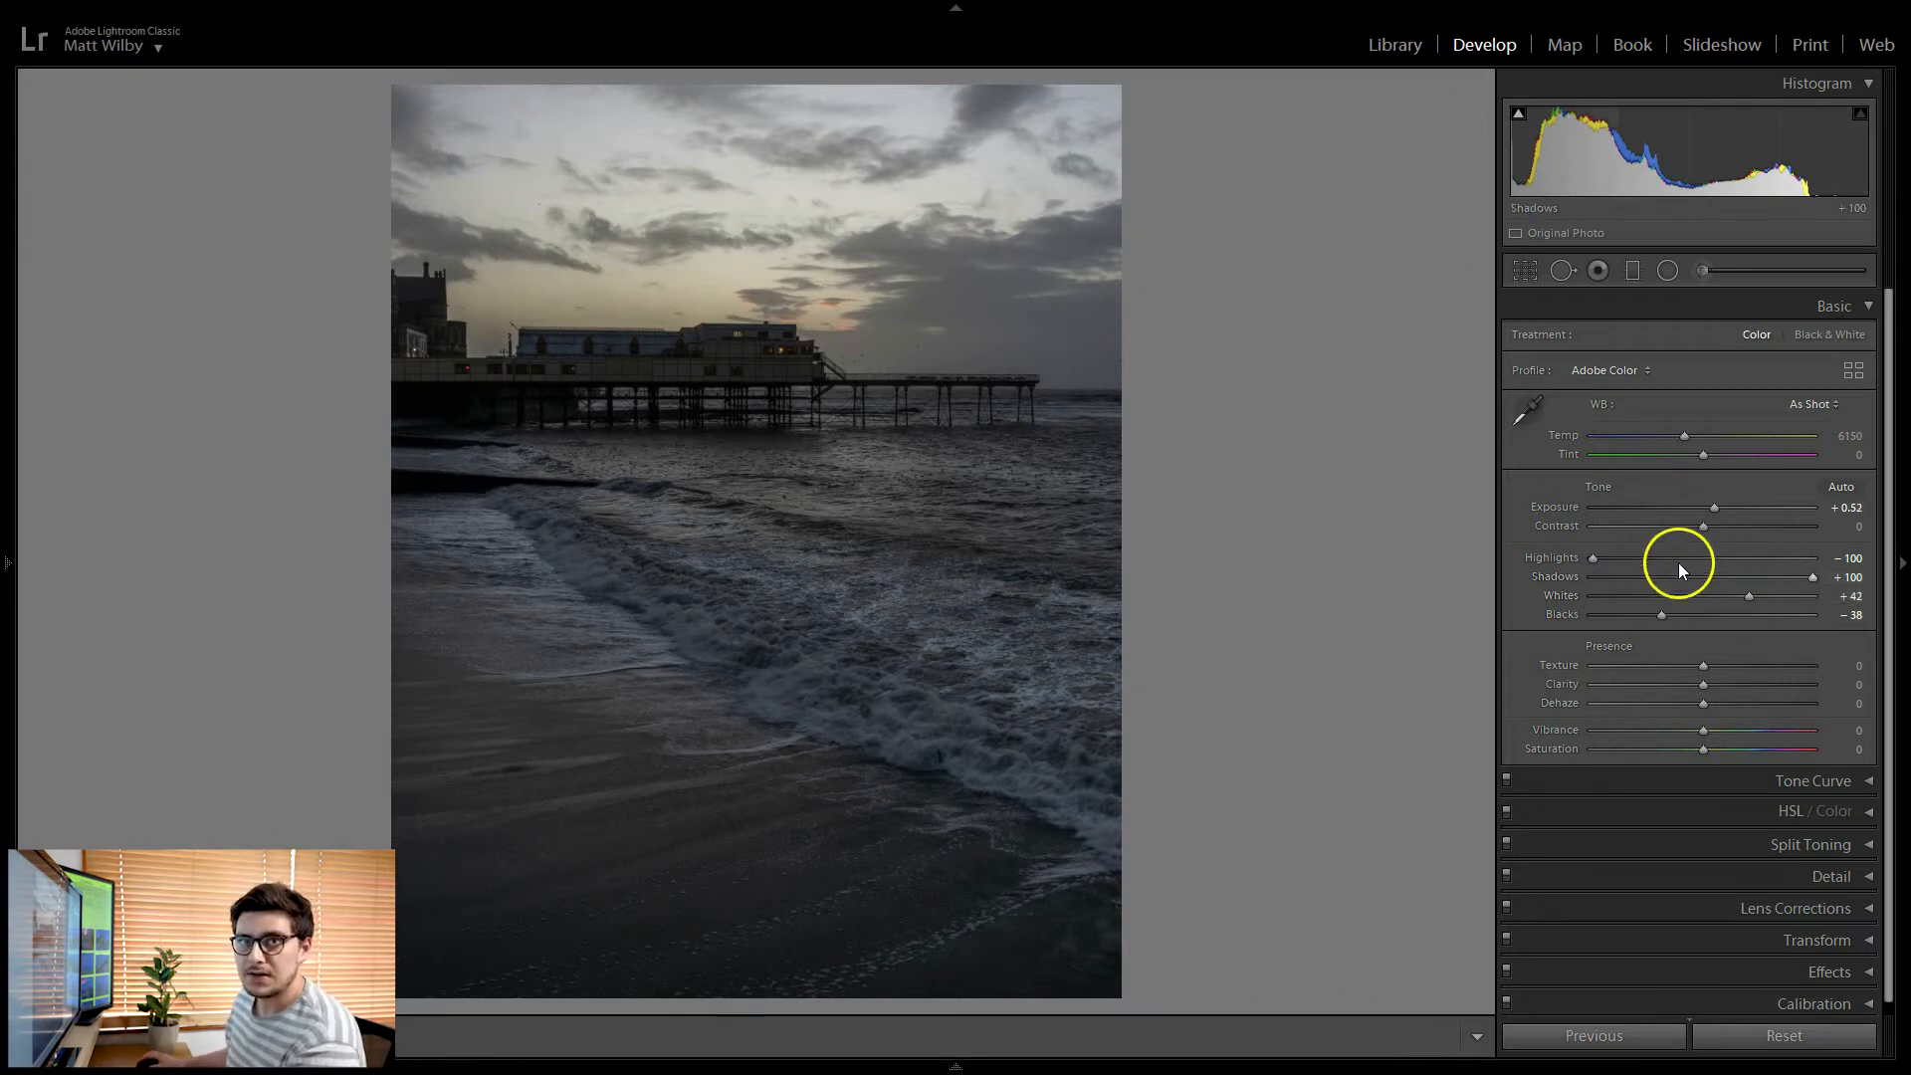
Reset Exposure, Highlights, Shadows, Whites and Blacks to their default of 0
double_click(1563, 505)
double_click(1556, 556)
double_click(1555, 576)
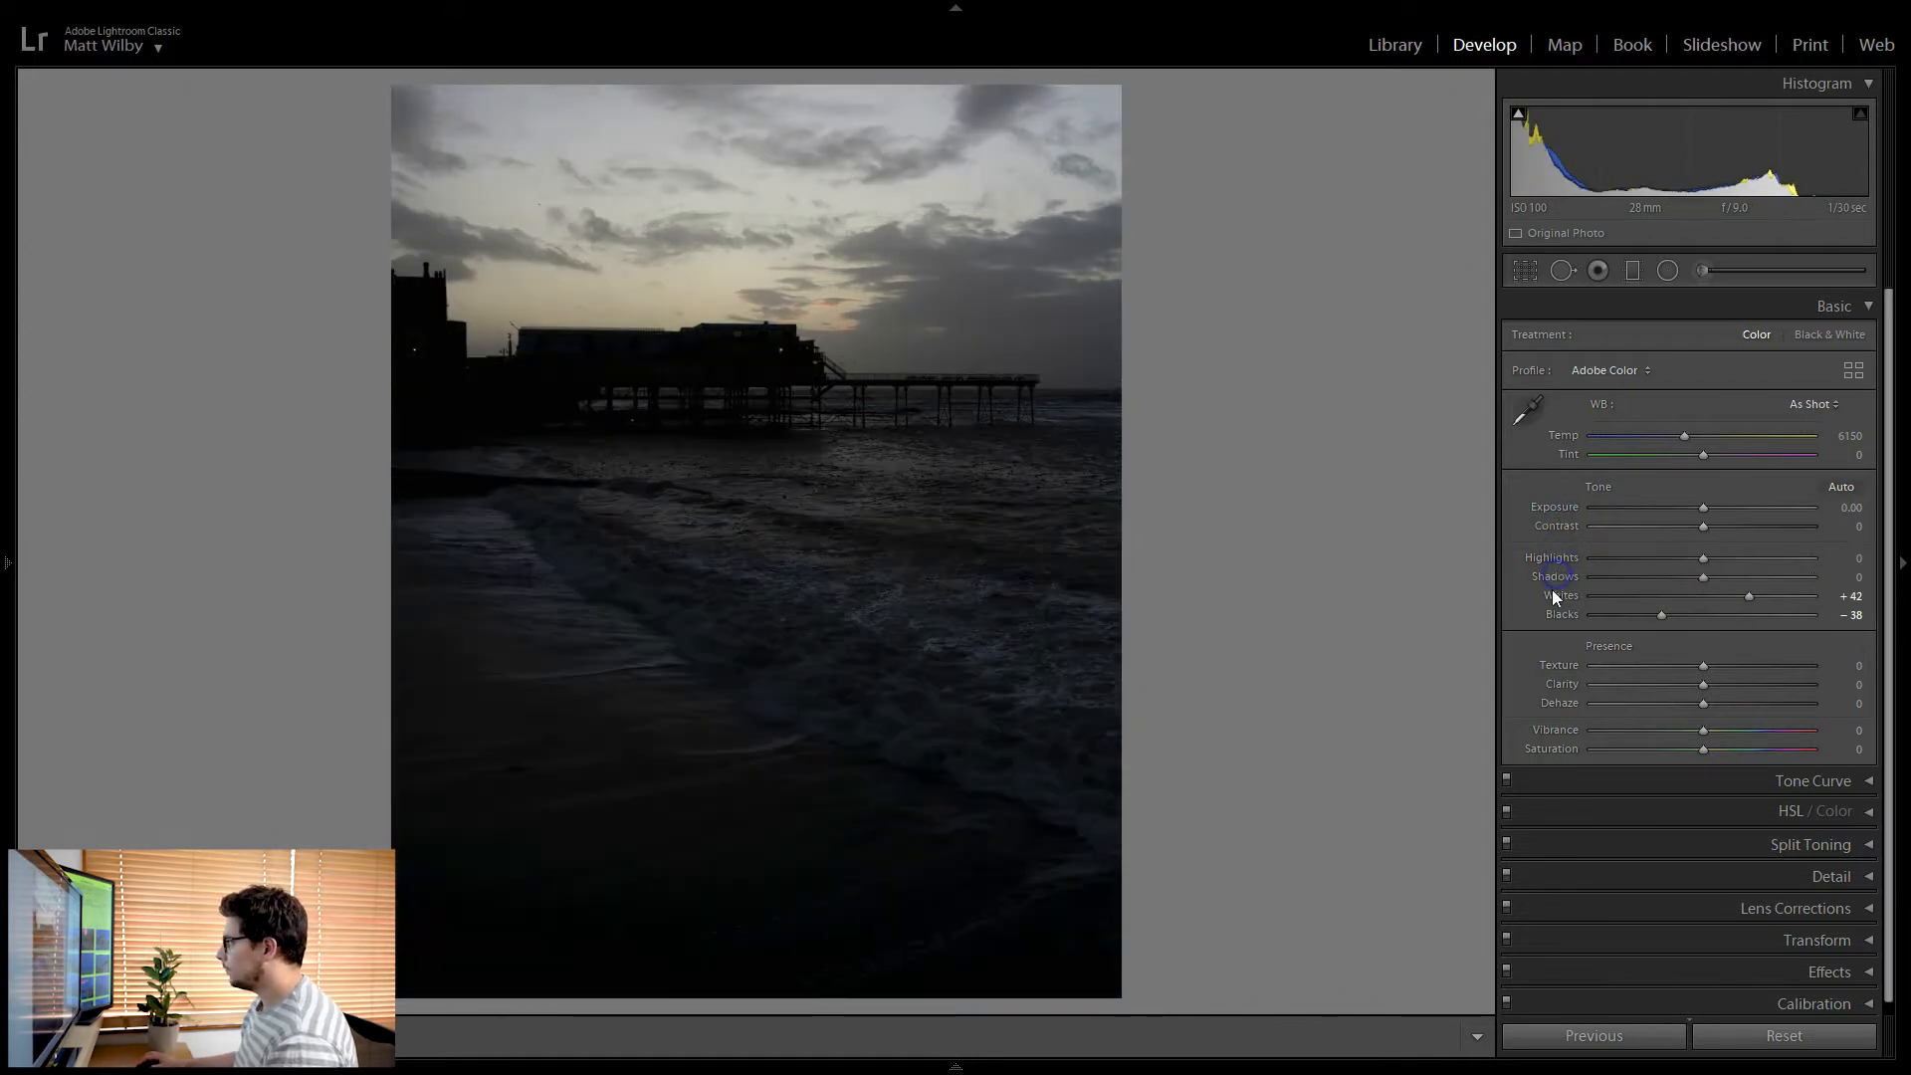
double_click(1560, 596)
double_click(1561, 614)
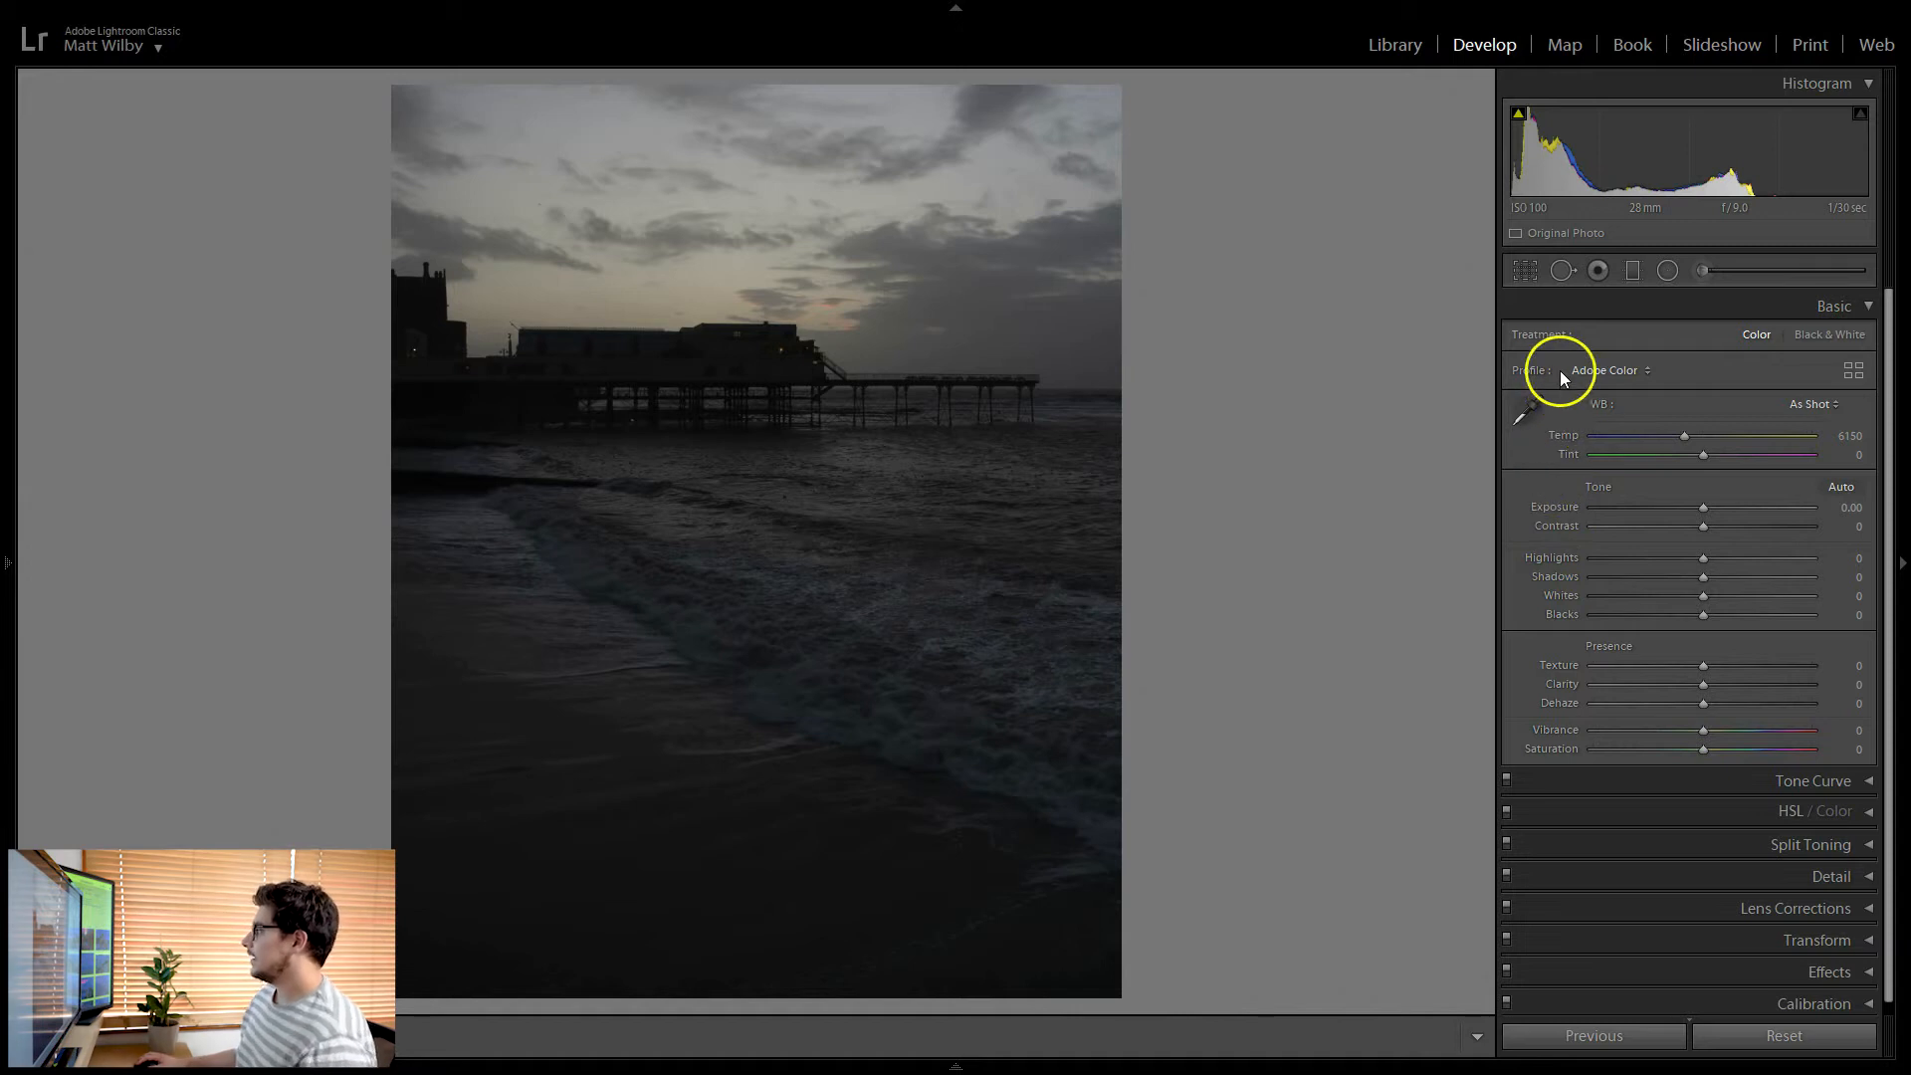
Apply the automatic tone adjustment, and refine it with Highlights at −100 and Exposure at +1.43
click(1839, 488)
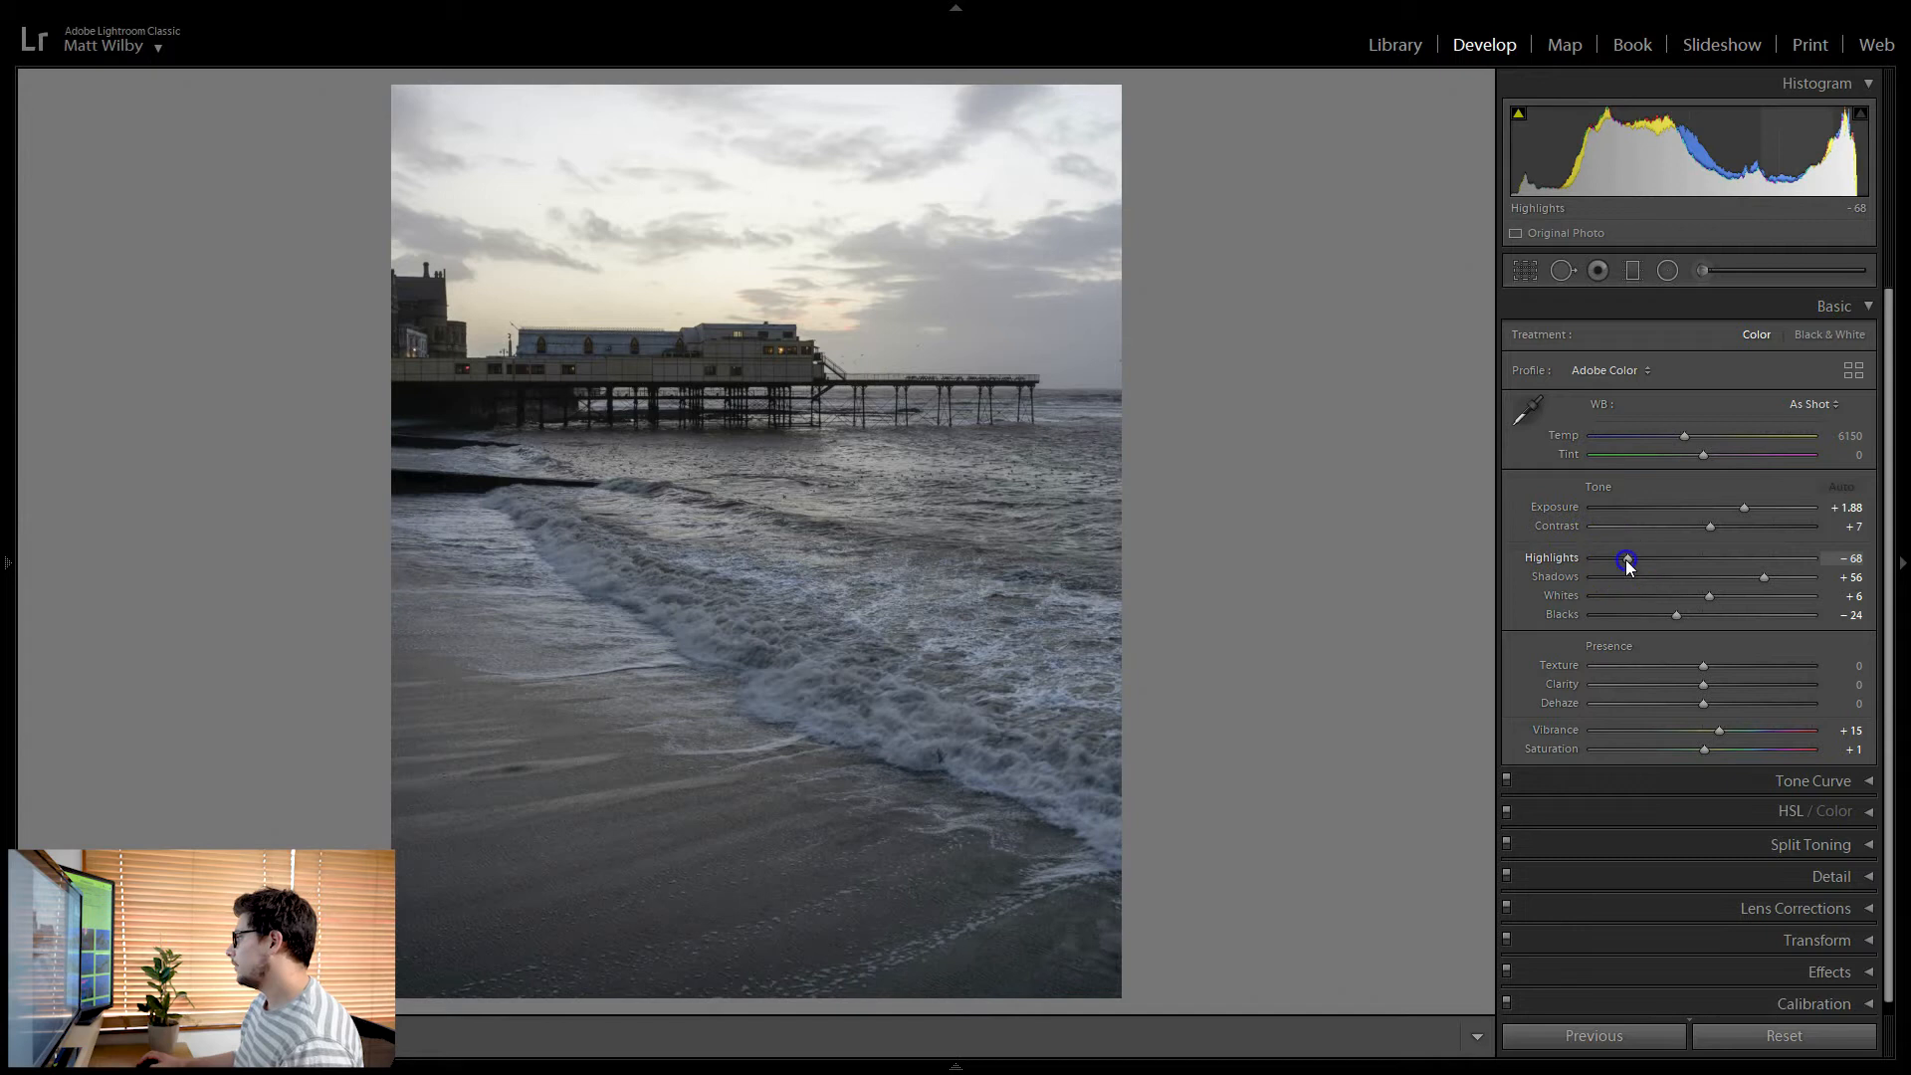
drag(1627, 560, 1422, 563)
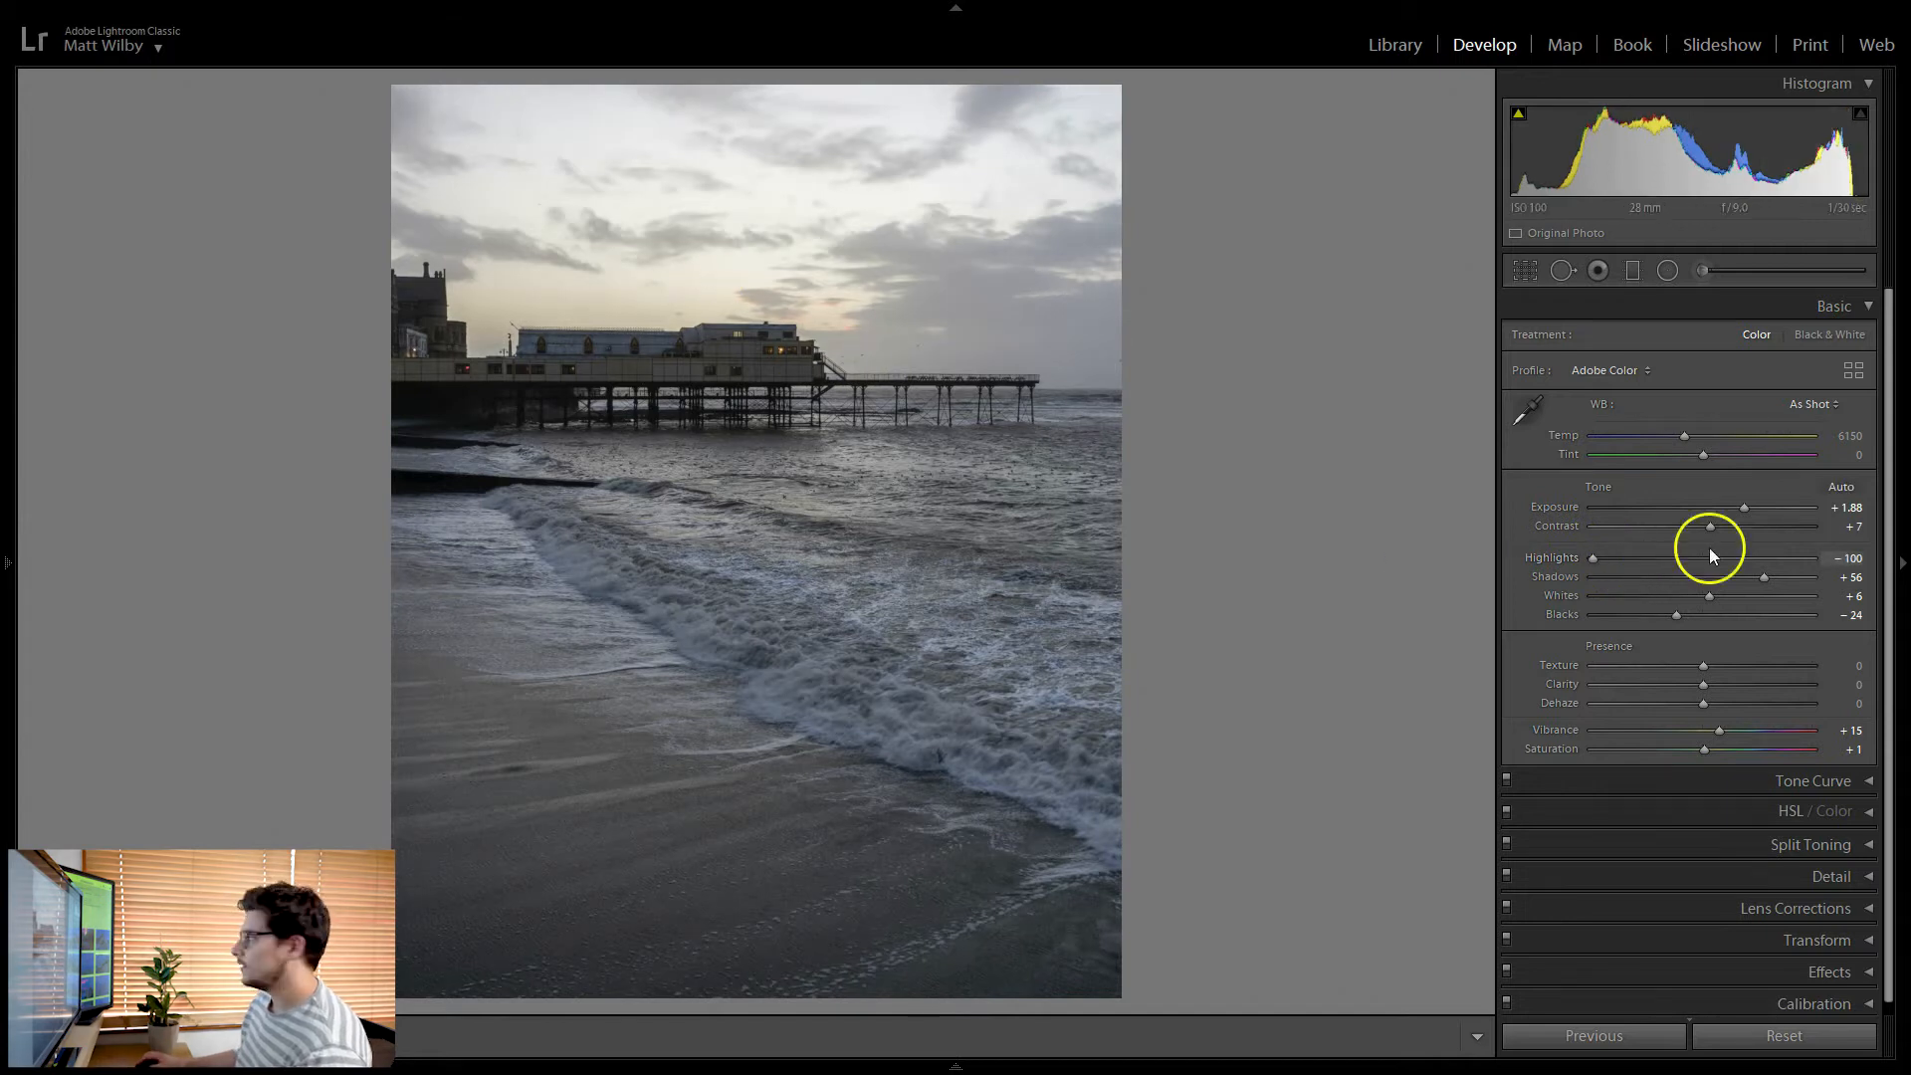
drag(1744, 510, 1734, 514)
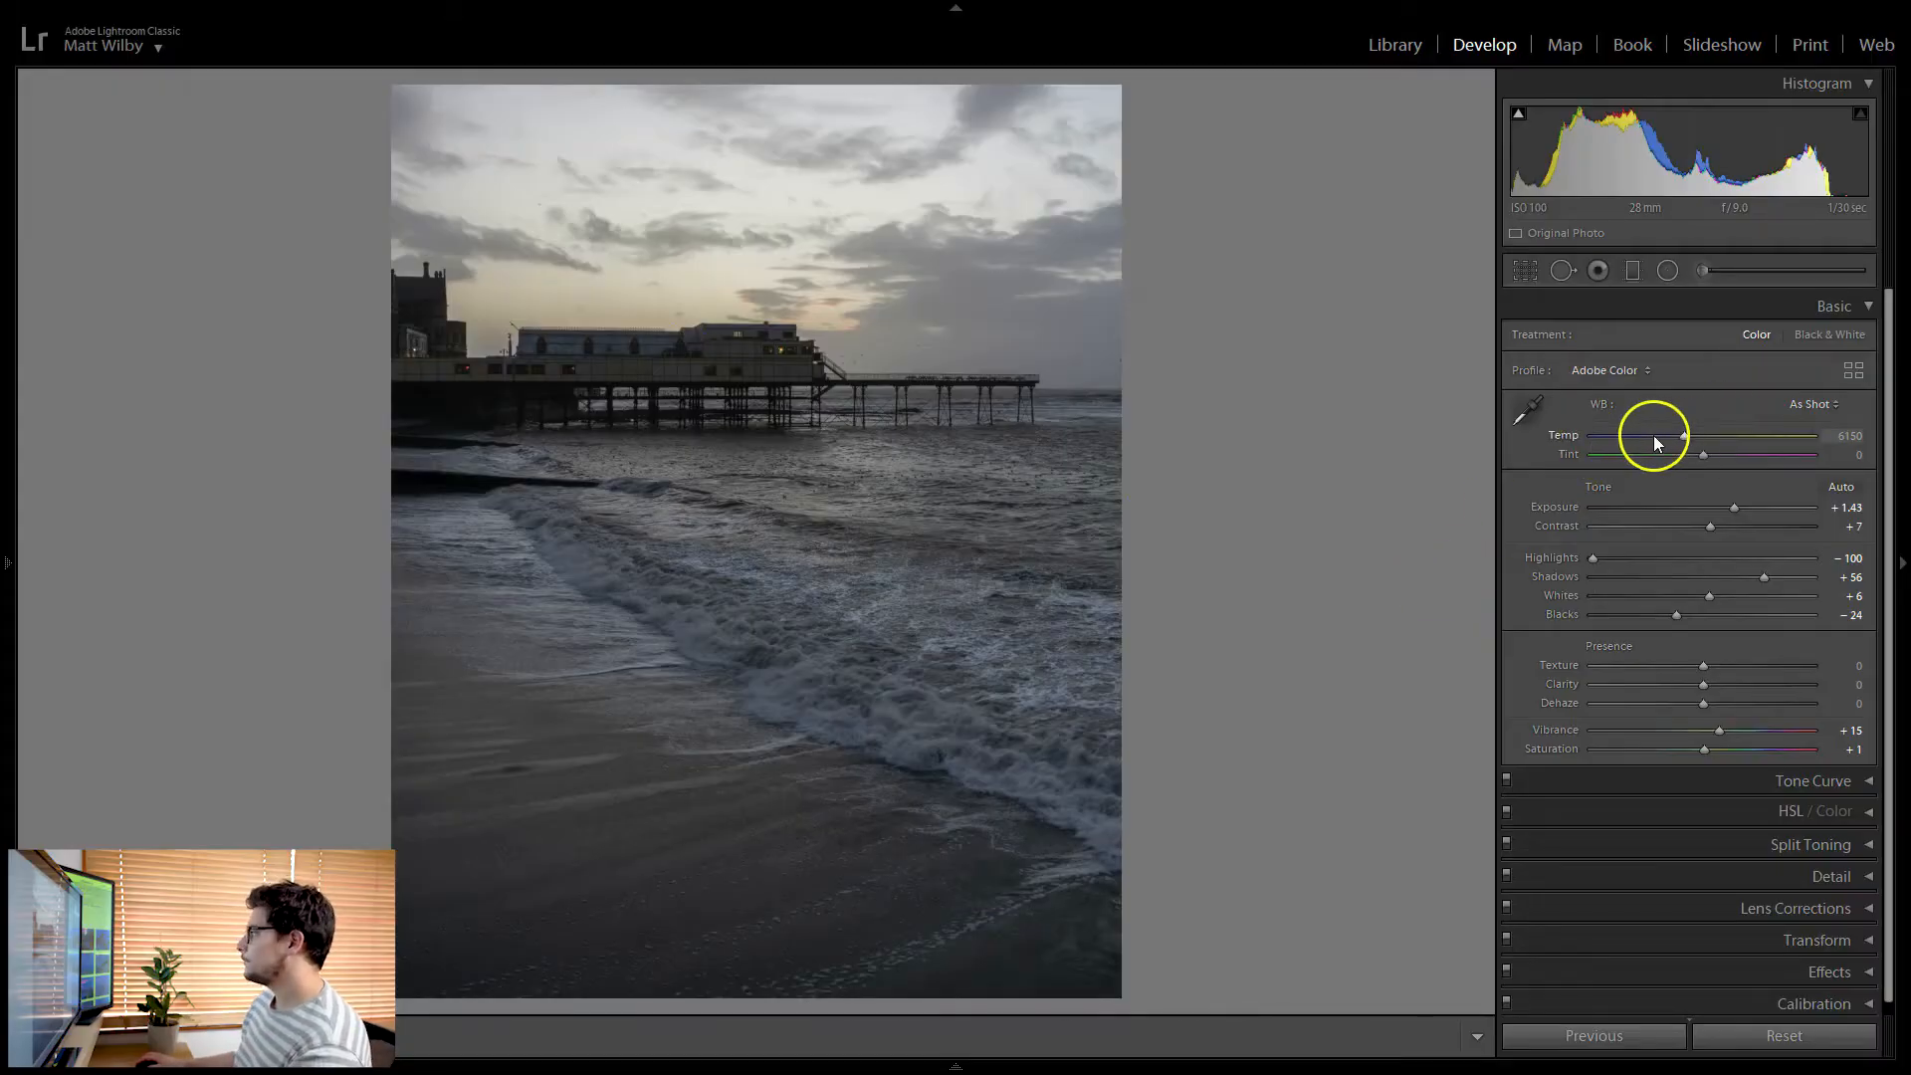
Apply the Auto white balance and fine-tune it to a Temp of 6751 and a Tint of +21
click(1813, 426)
click(1758, 453)
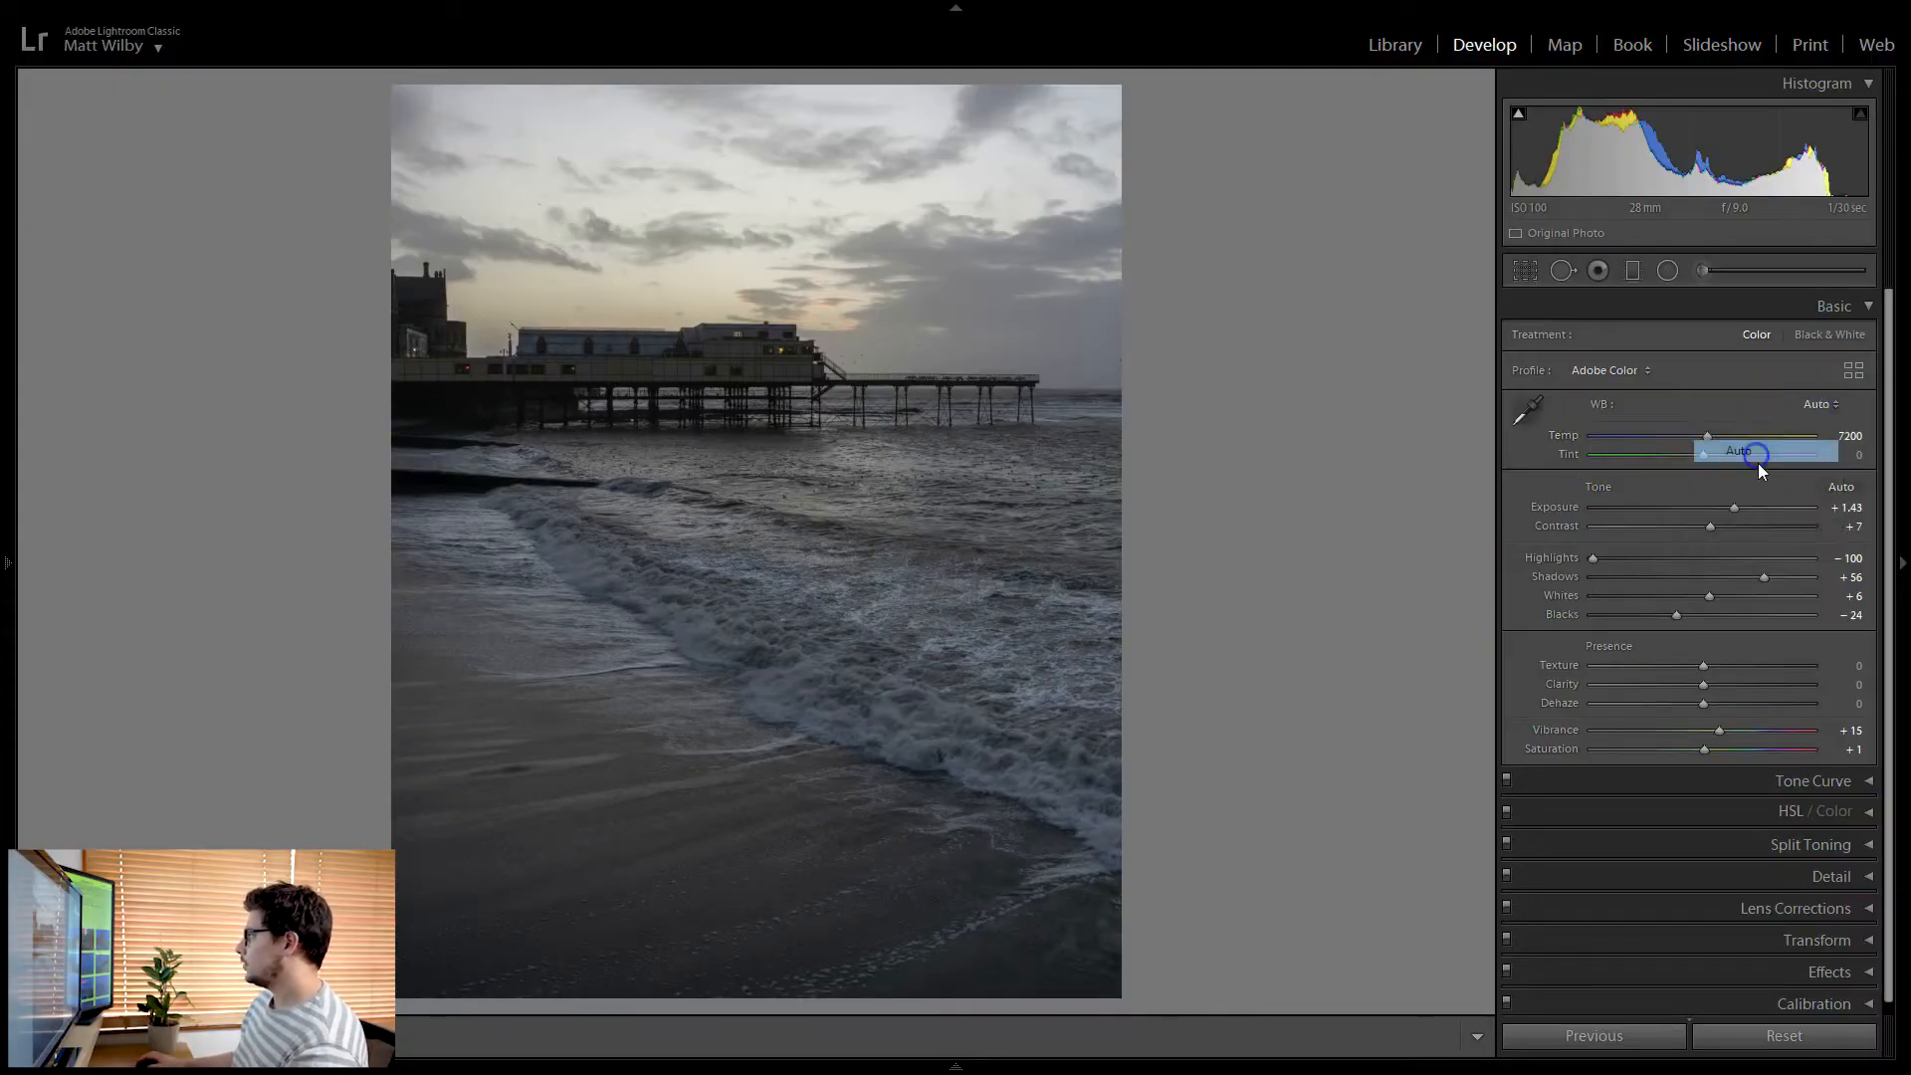
mouse_move(1704, 455)
mouse_down()
mouse_move(1724, 455)
mouse_move(1703, 441)
mouse_up()
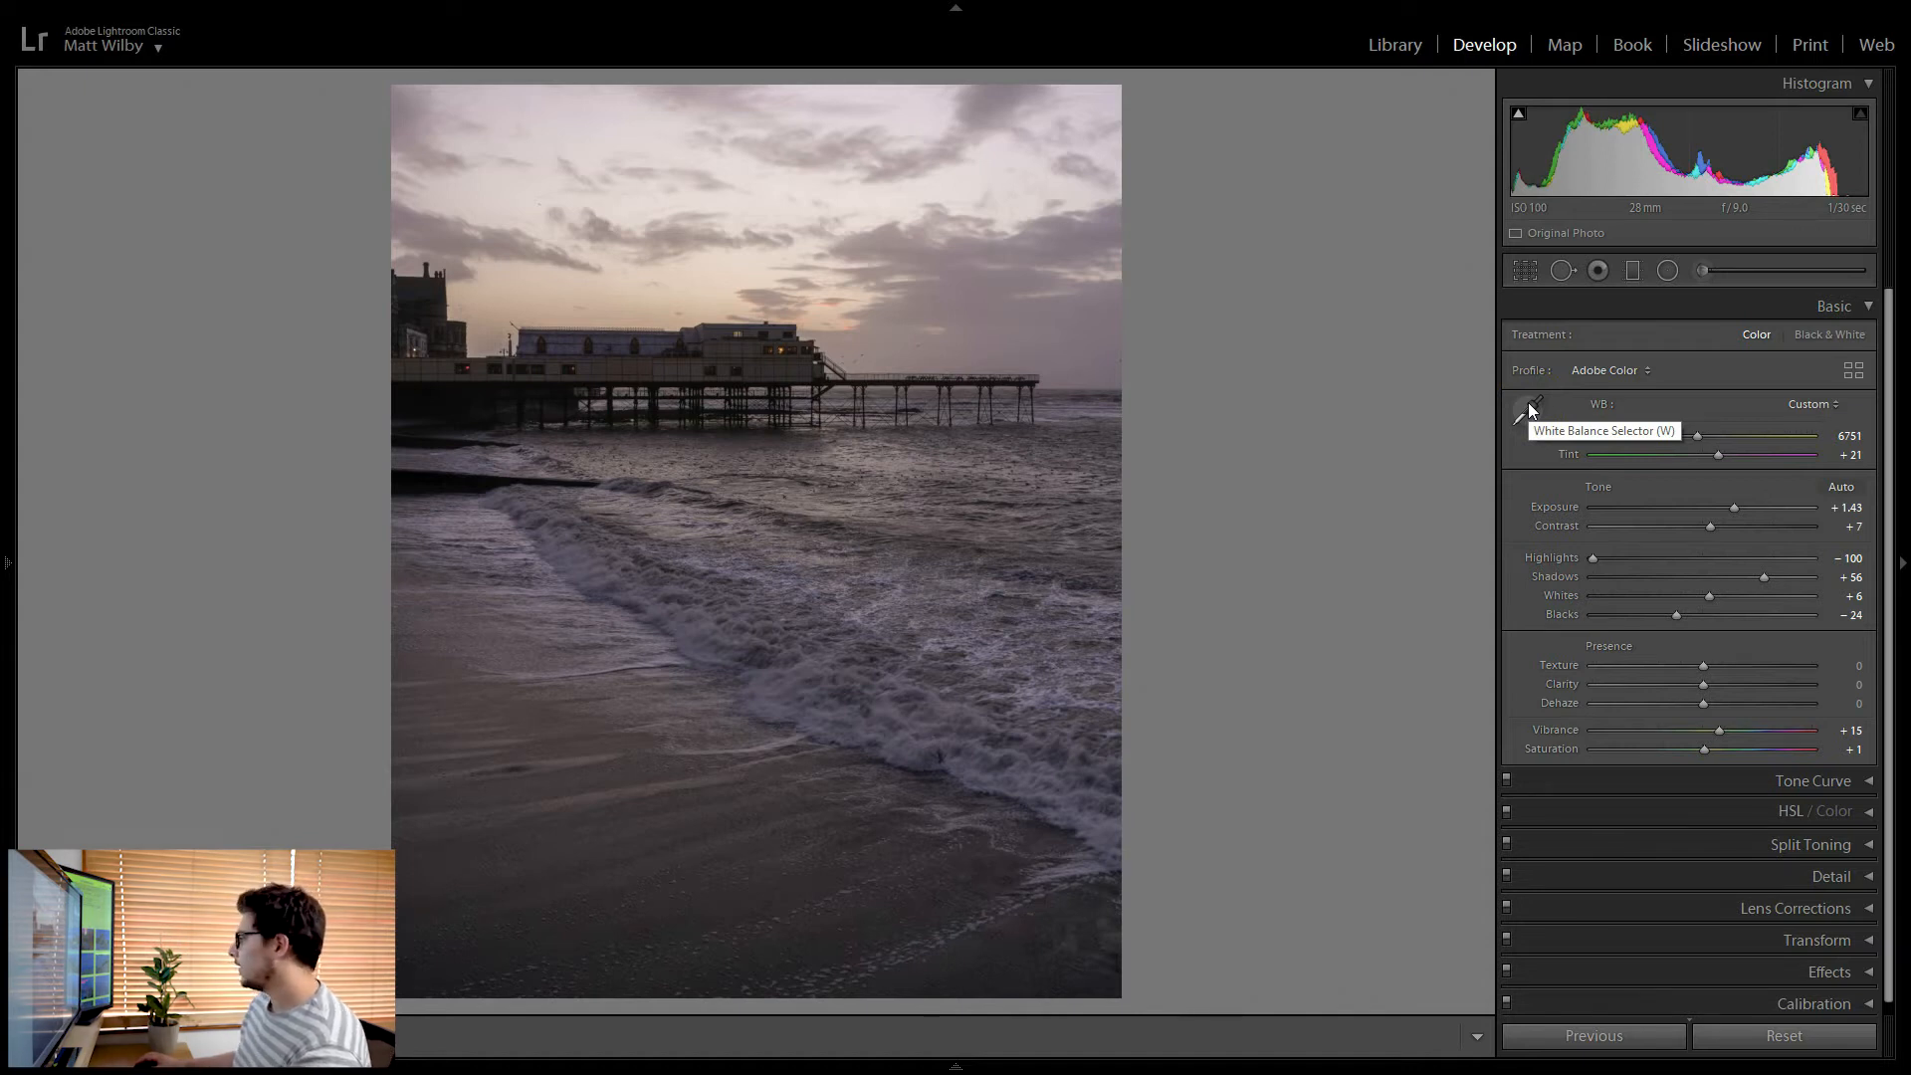
Raise Vibrance to +18, Saturation to +8 and Shadows to +85
drag(1726, 727, 1717, 749)
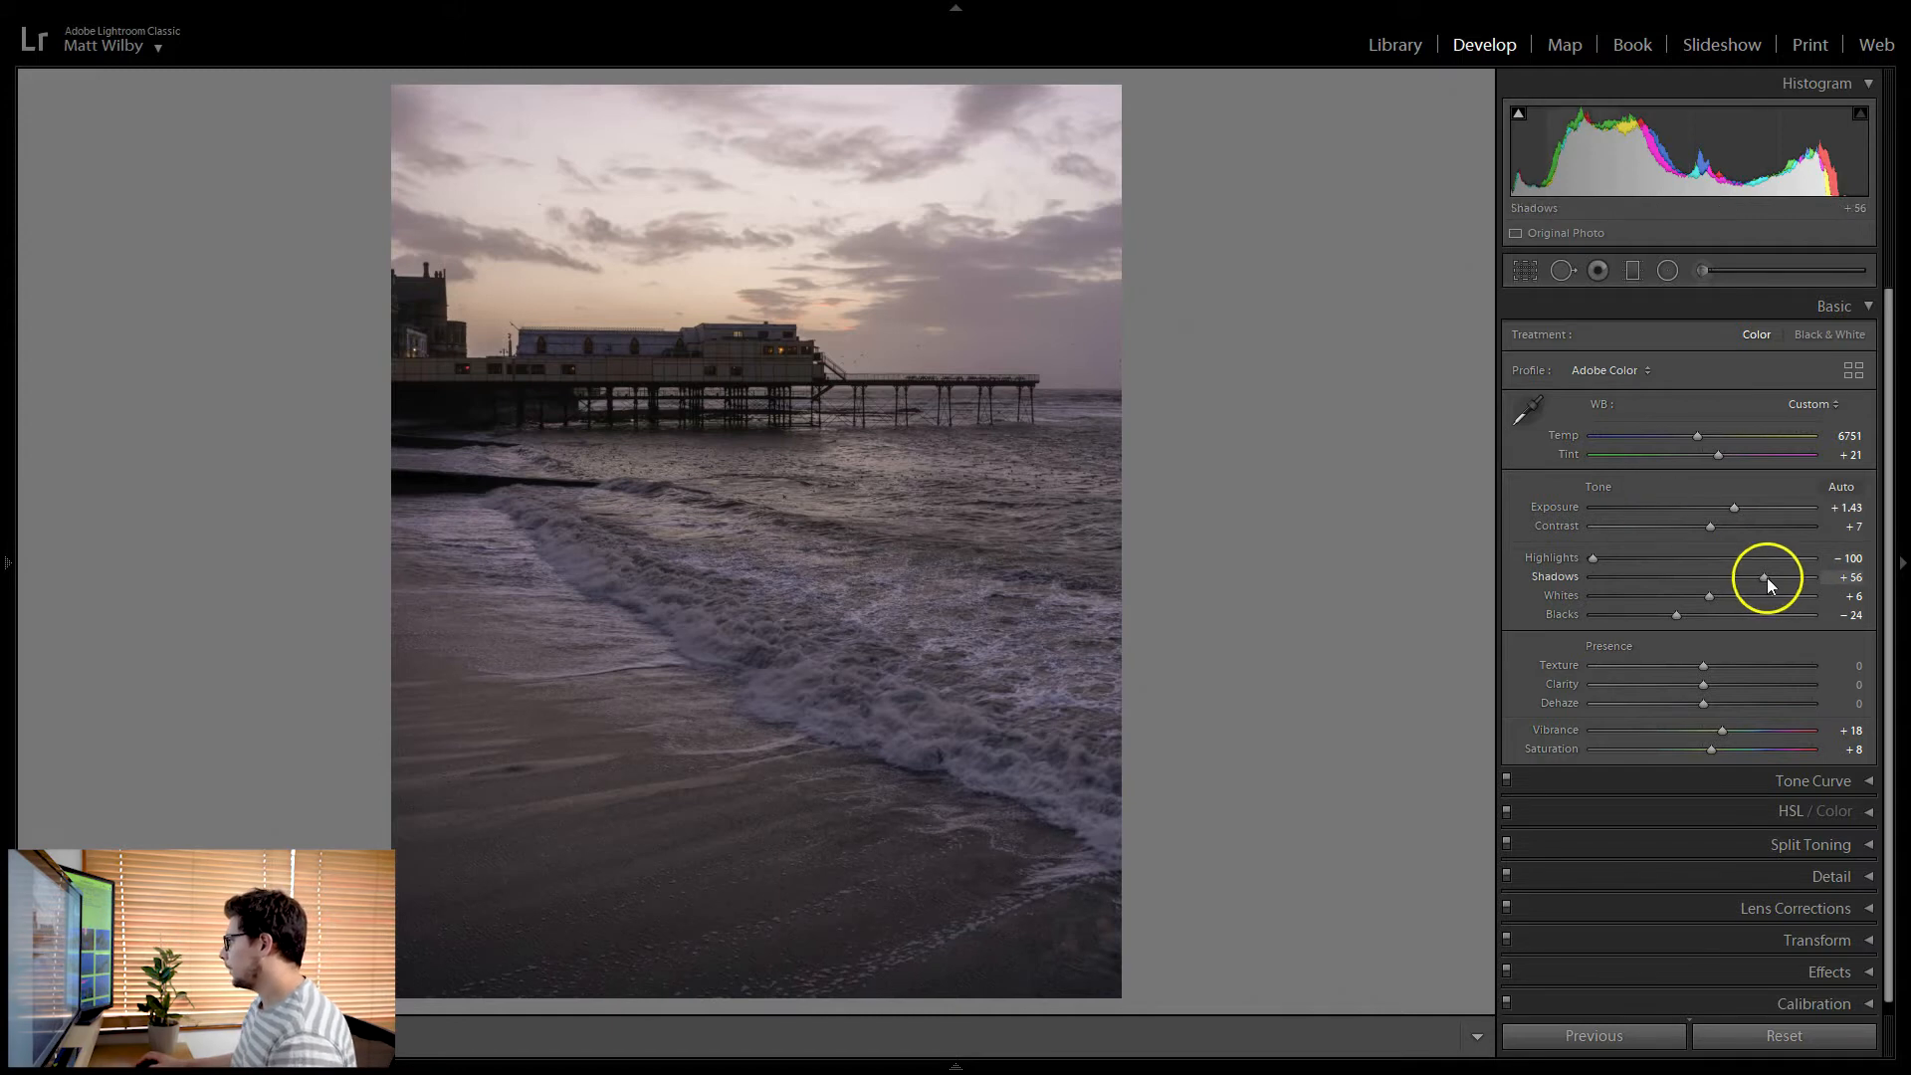
mouse_move(1764, 577)
mouse_down()
mouse_move(1814, 575)
mouse_move(1754, 579)
mouse_move(1796, 576)
mouse_up()
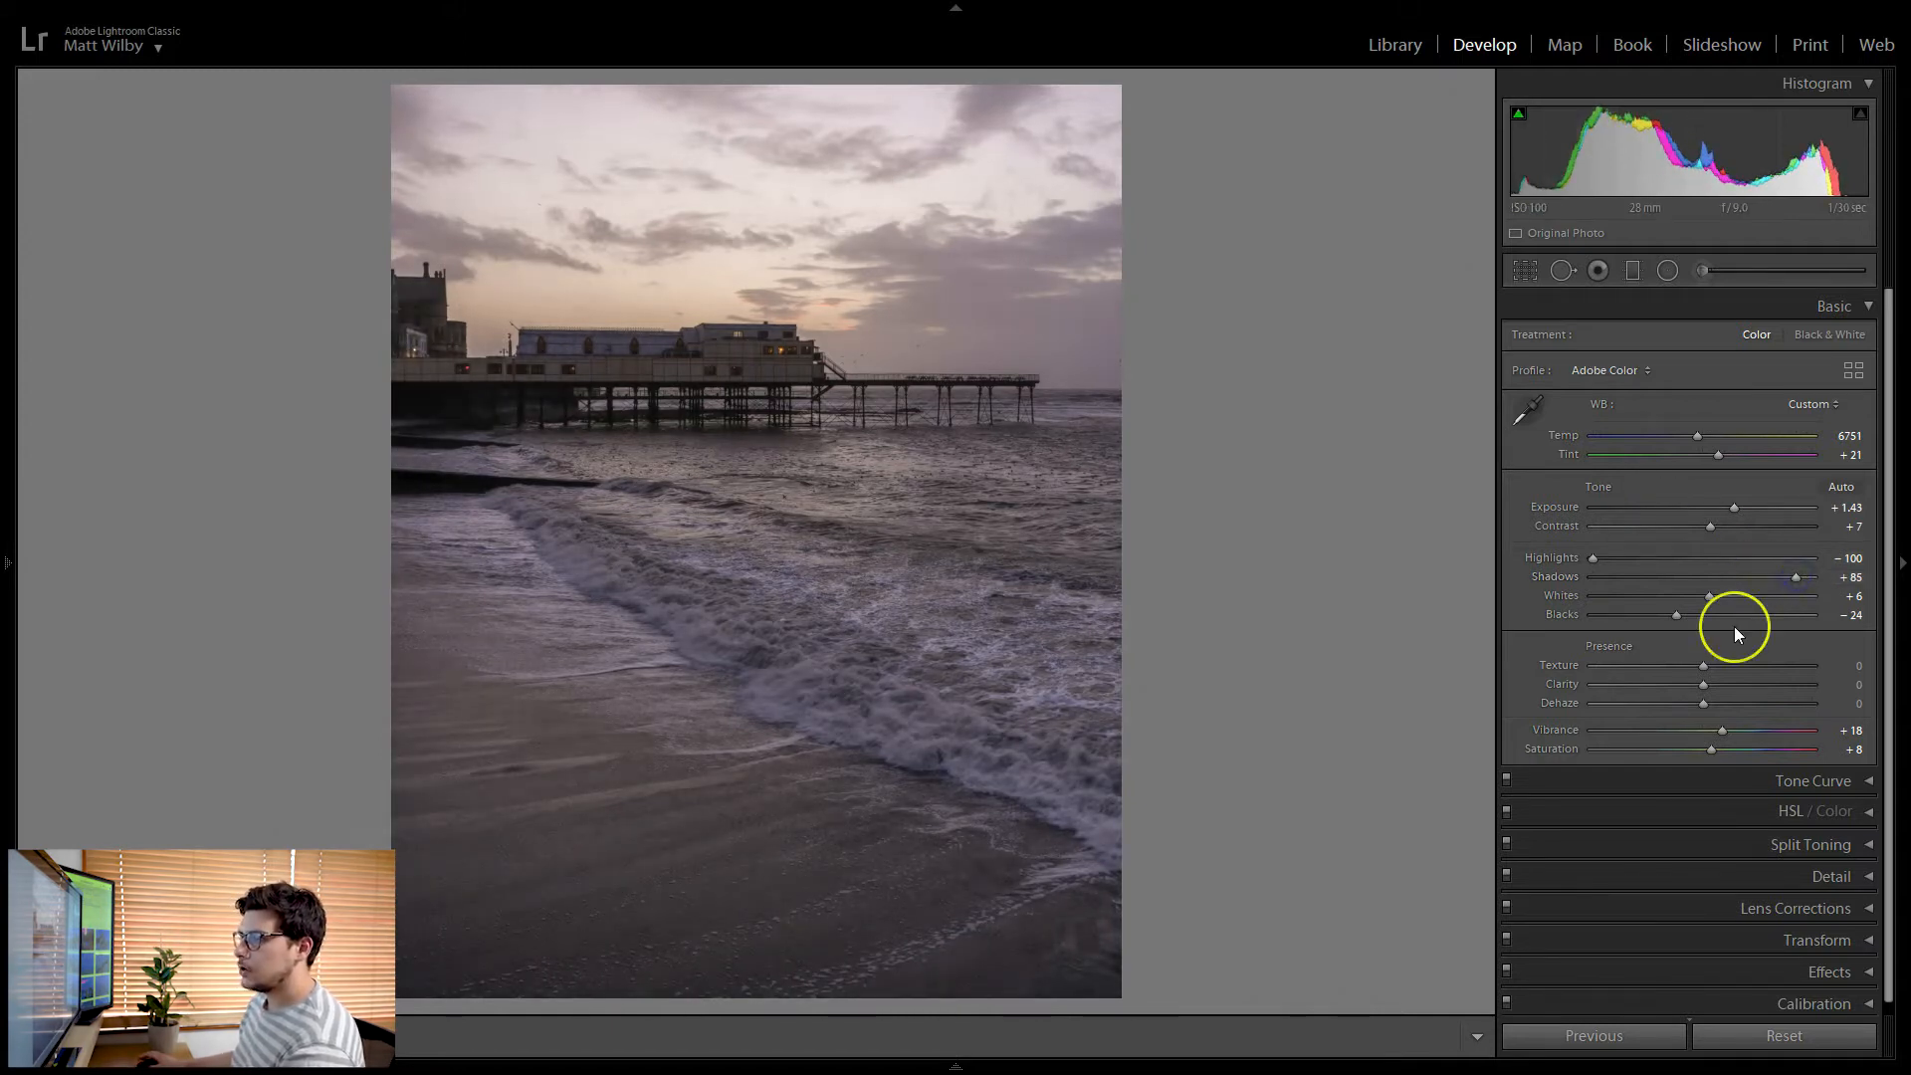
click(1591, 735)
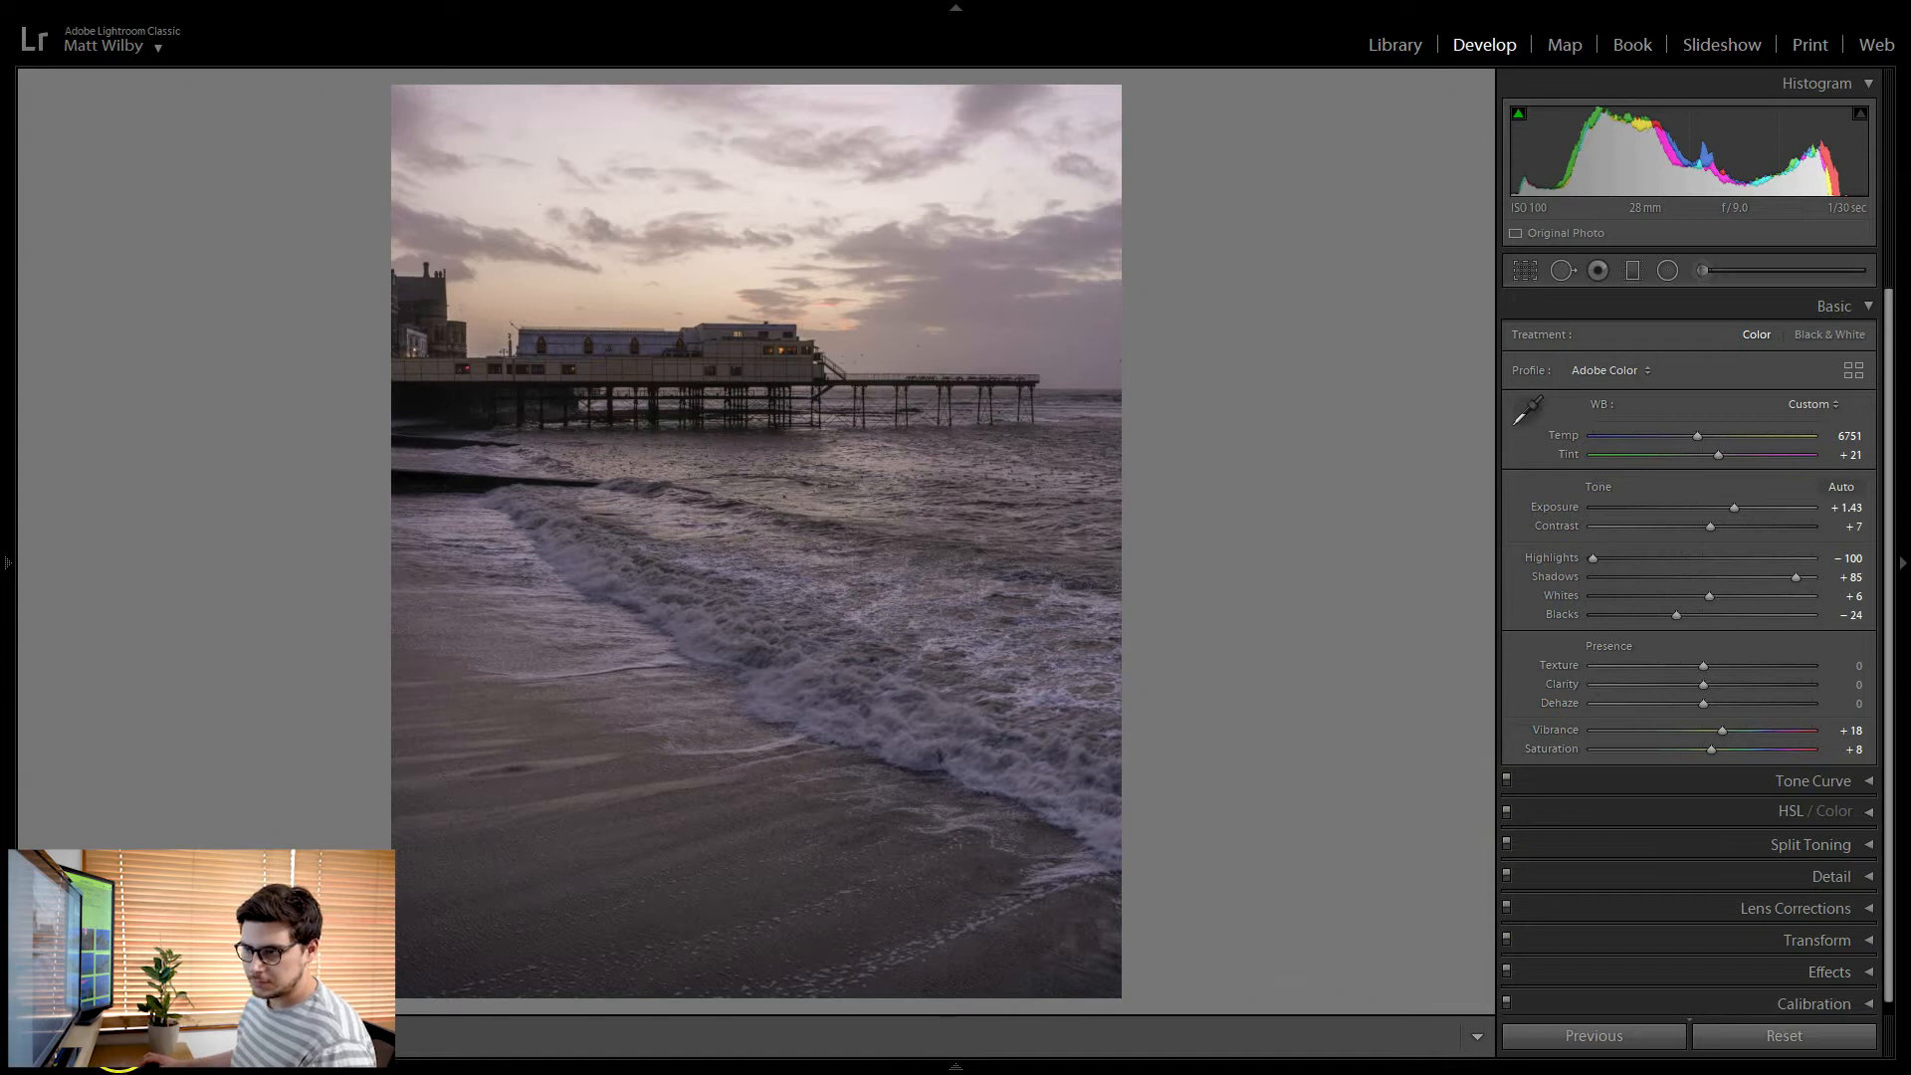
Compare the before and after versions side by side and lower Blacks to −54
key(y)
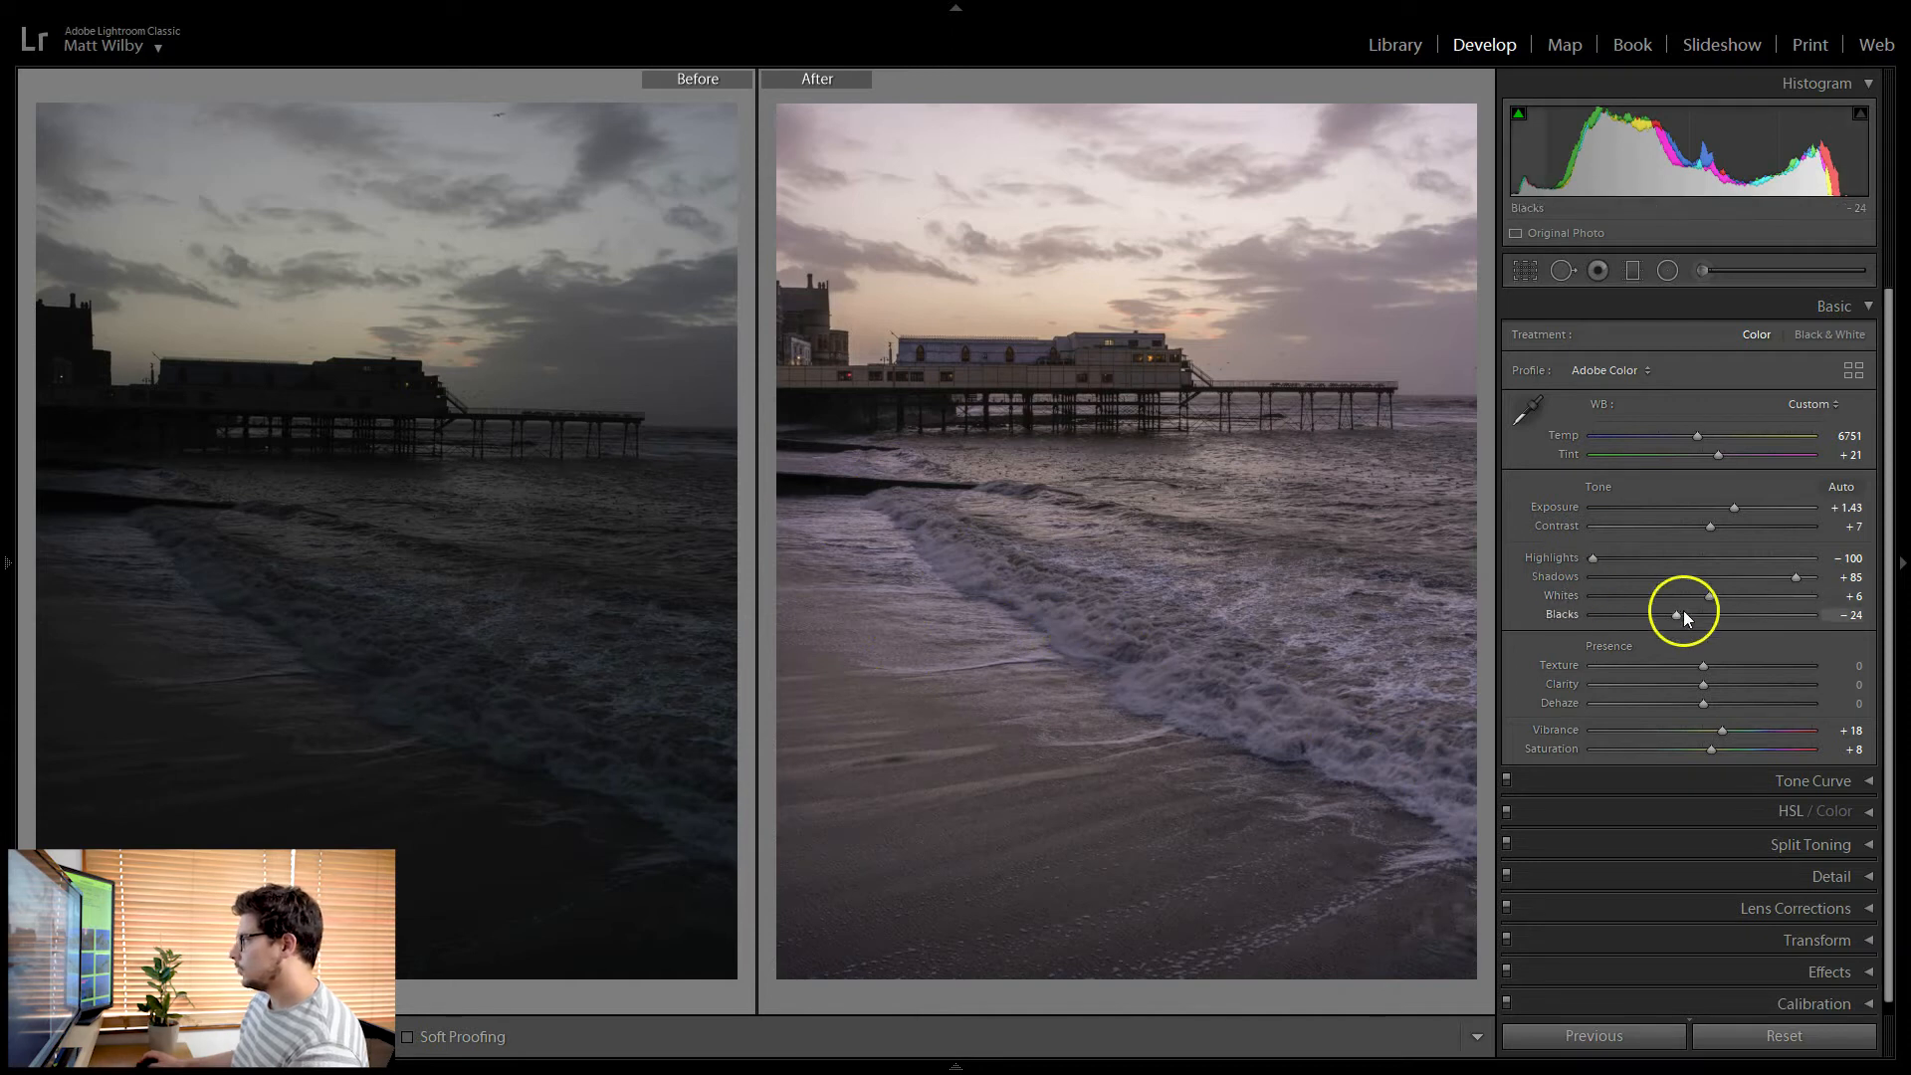
drag(1664, 617, 1644, 623)
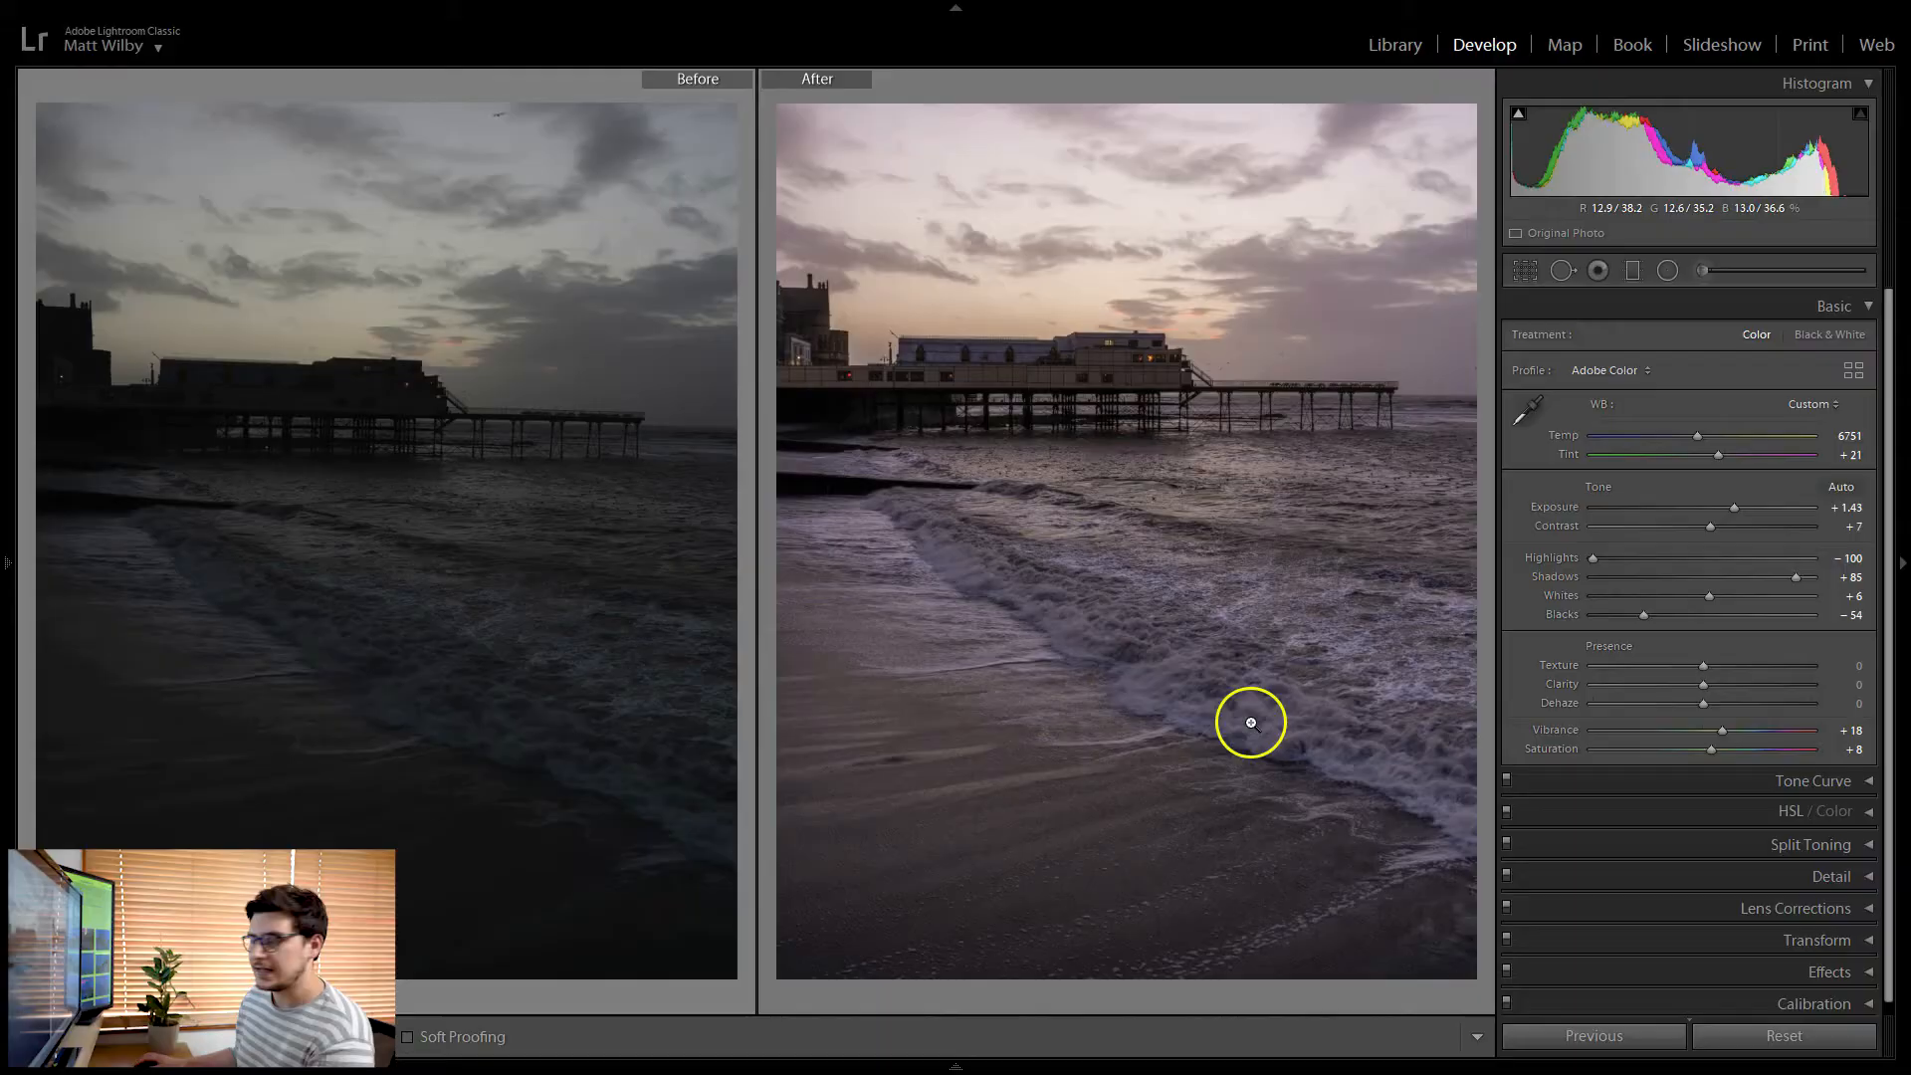
Set Texture, Clarity and Dehaze to +5 each
click(1853, 665)
text(5)
key(Tab)
text(5)
key(Tab)
text(5)
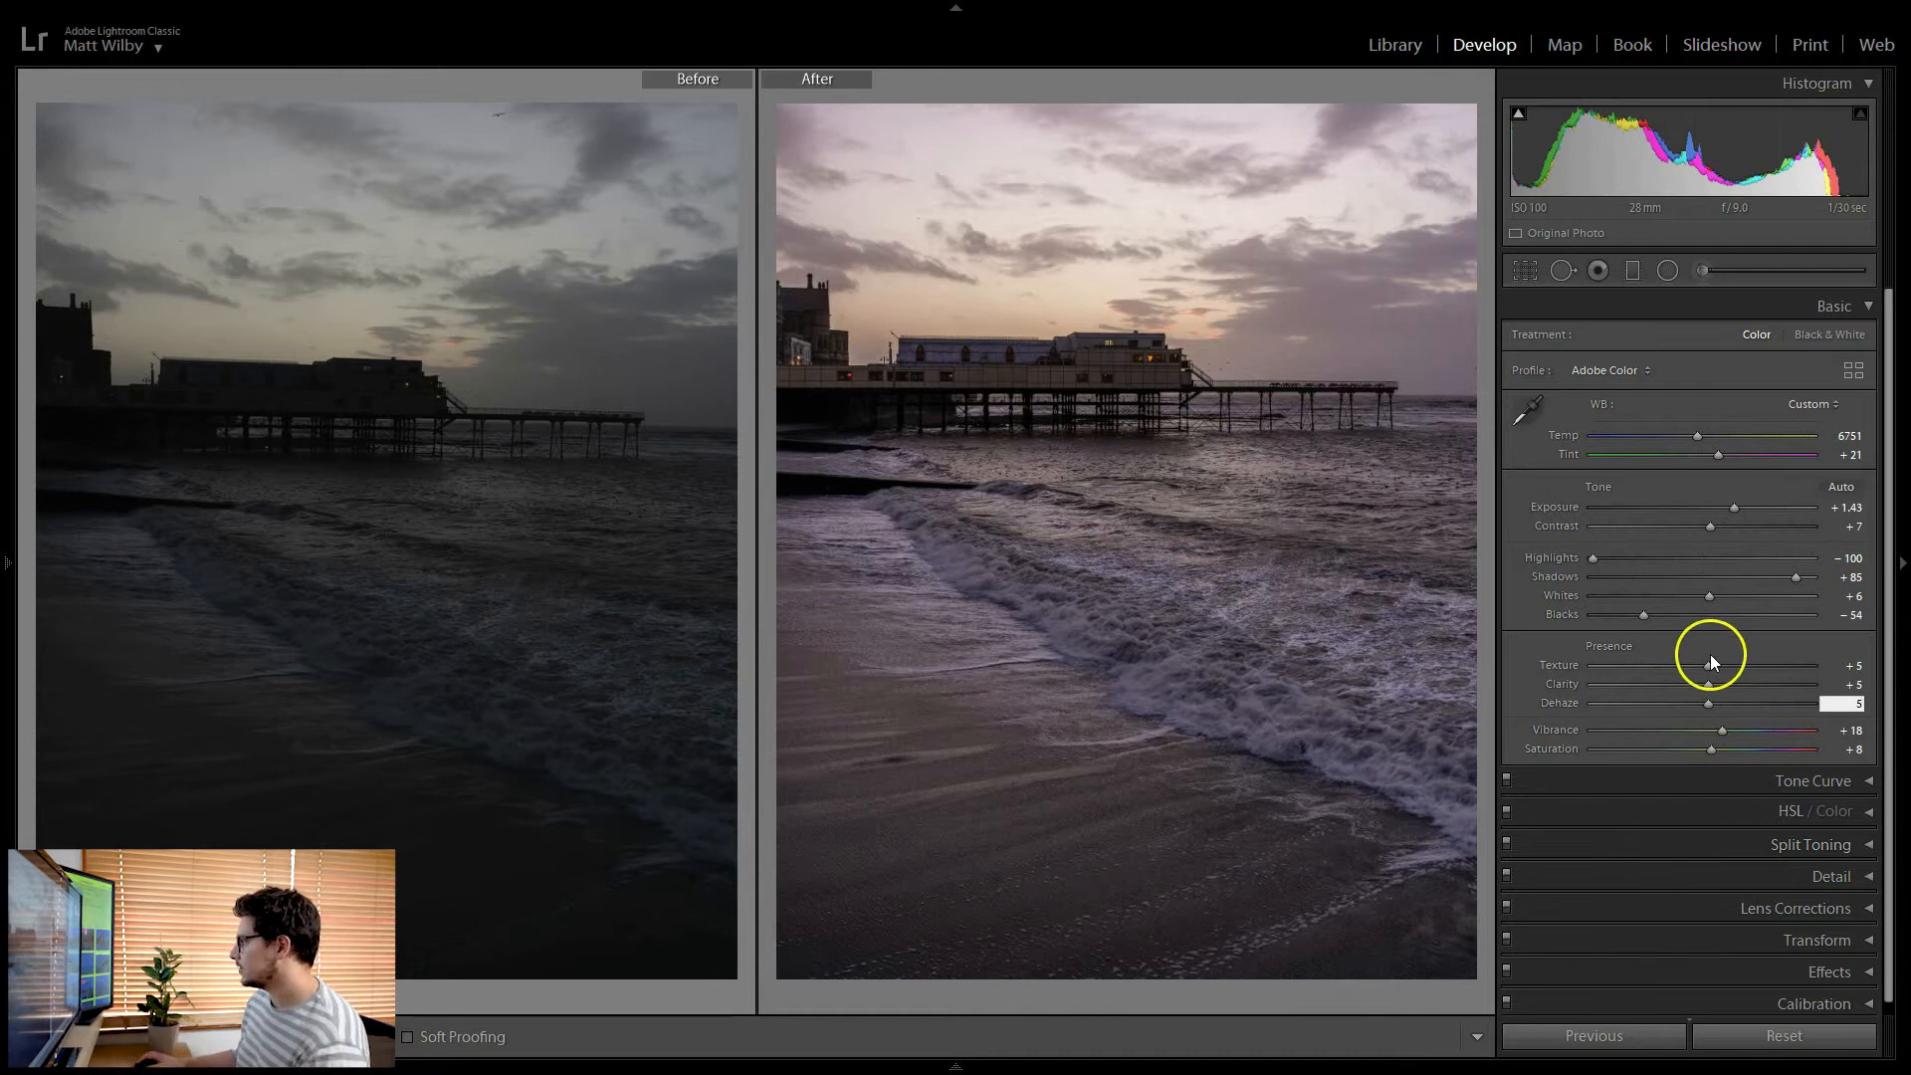
Try Texture and Clarity at +100, and settle on Texture +7 and Clarity +5
drag(1710, 665, 1870, 667)
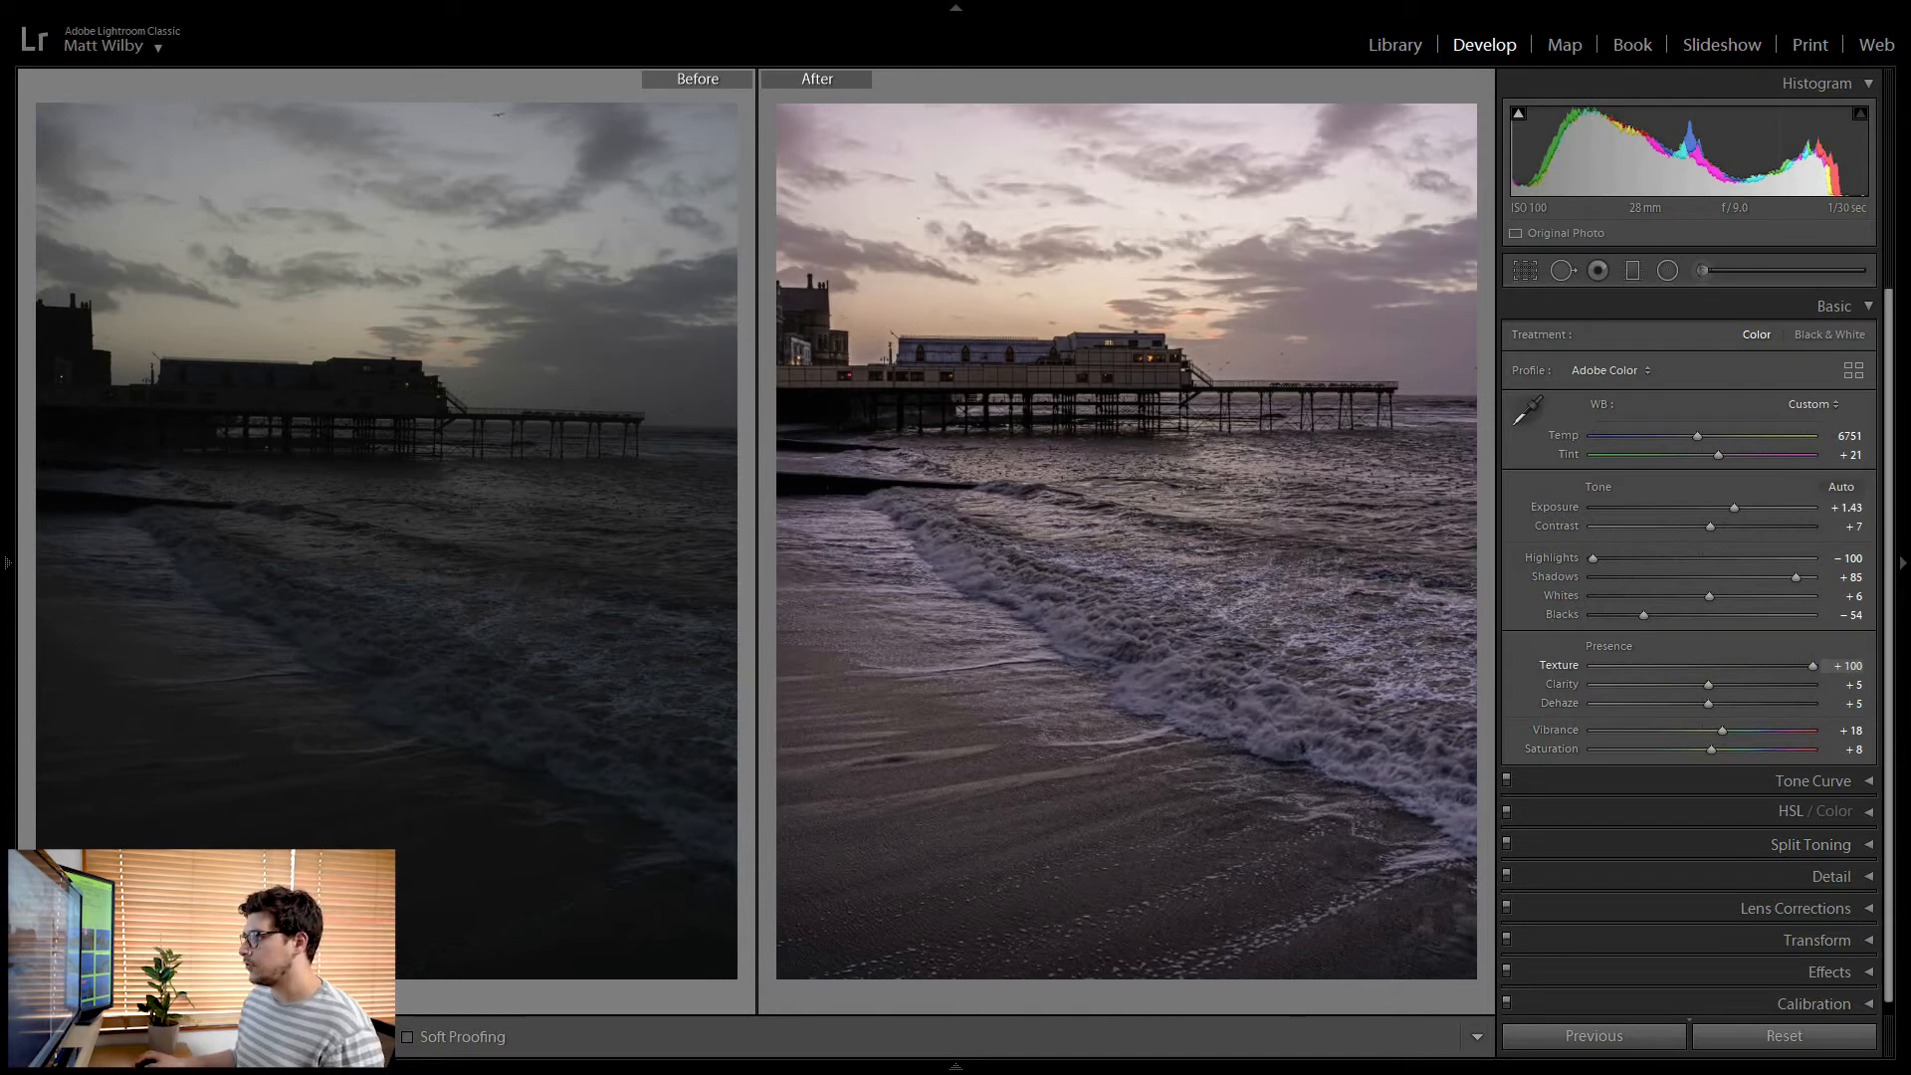
drag(1869, 666, 1813, 685)
double_click(1568, 665)
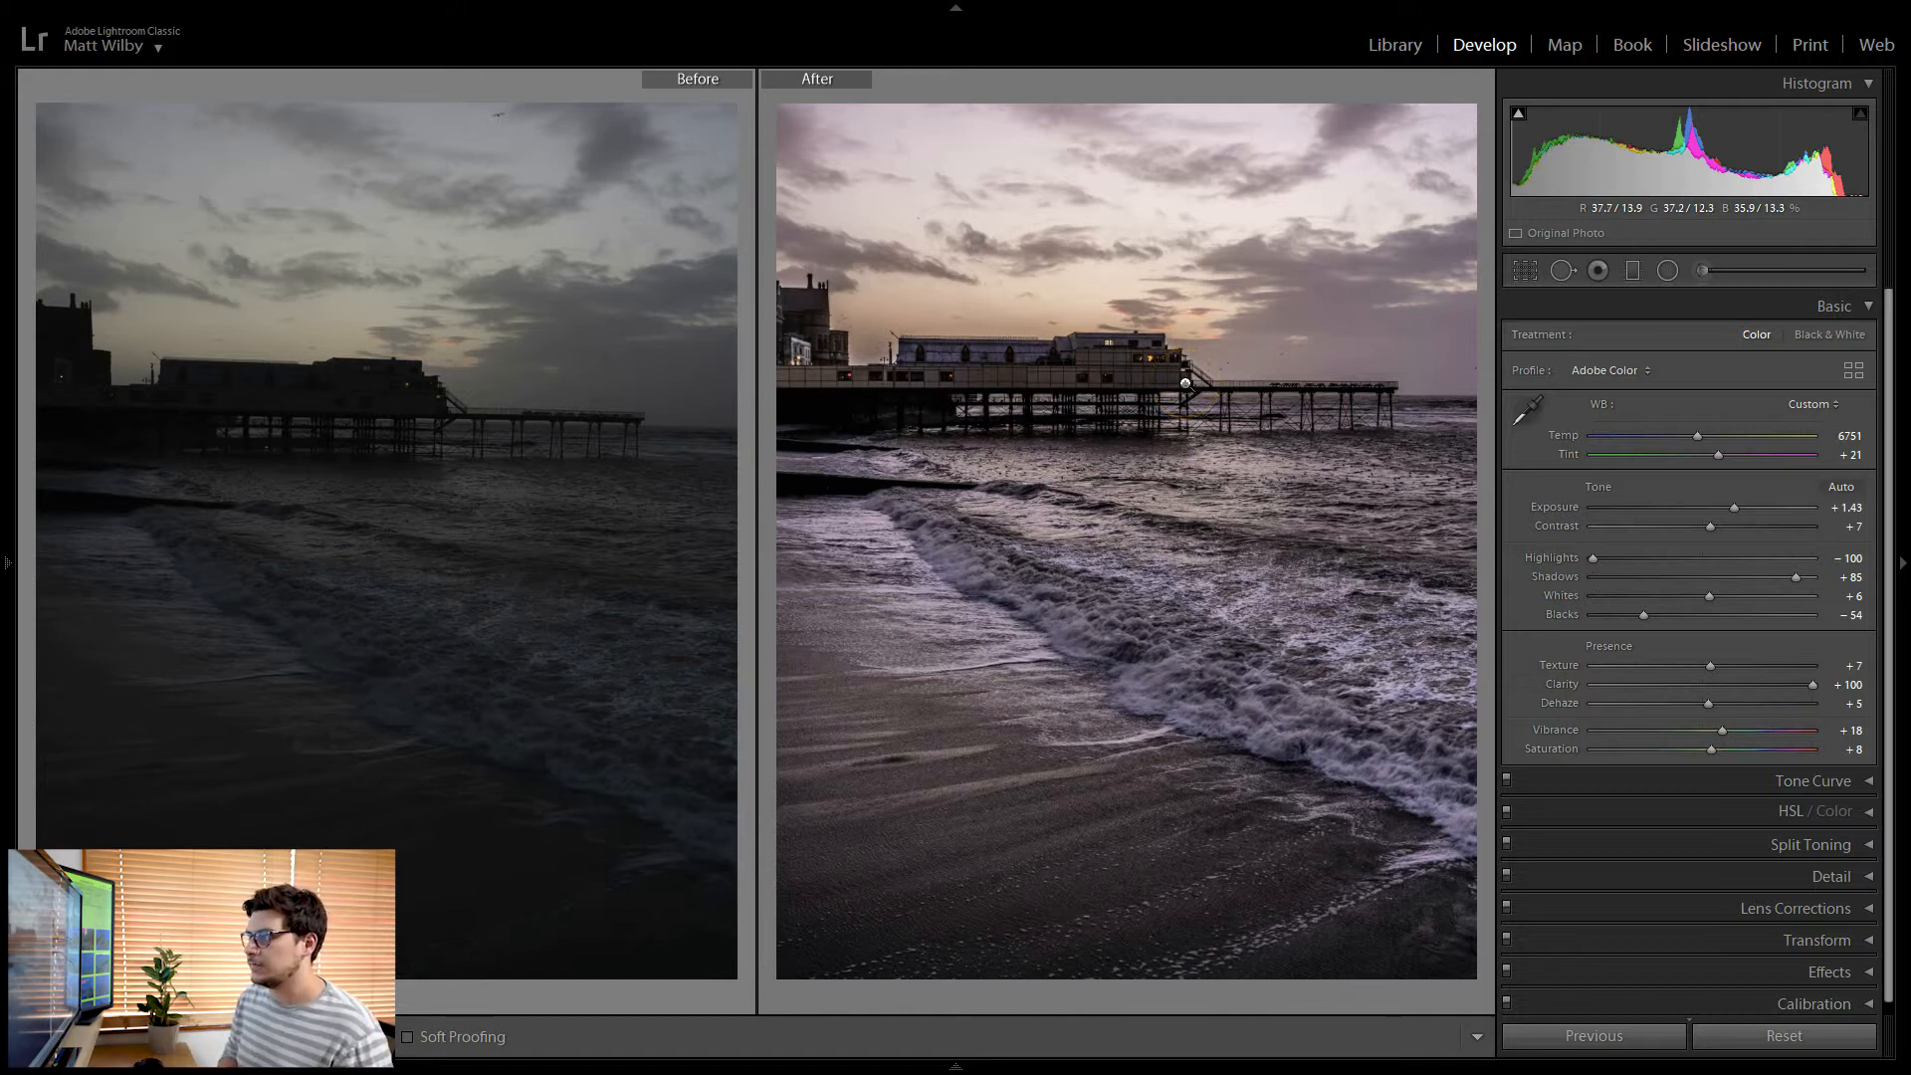
double_click(1568, 684)
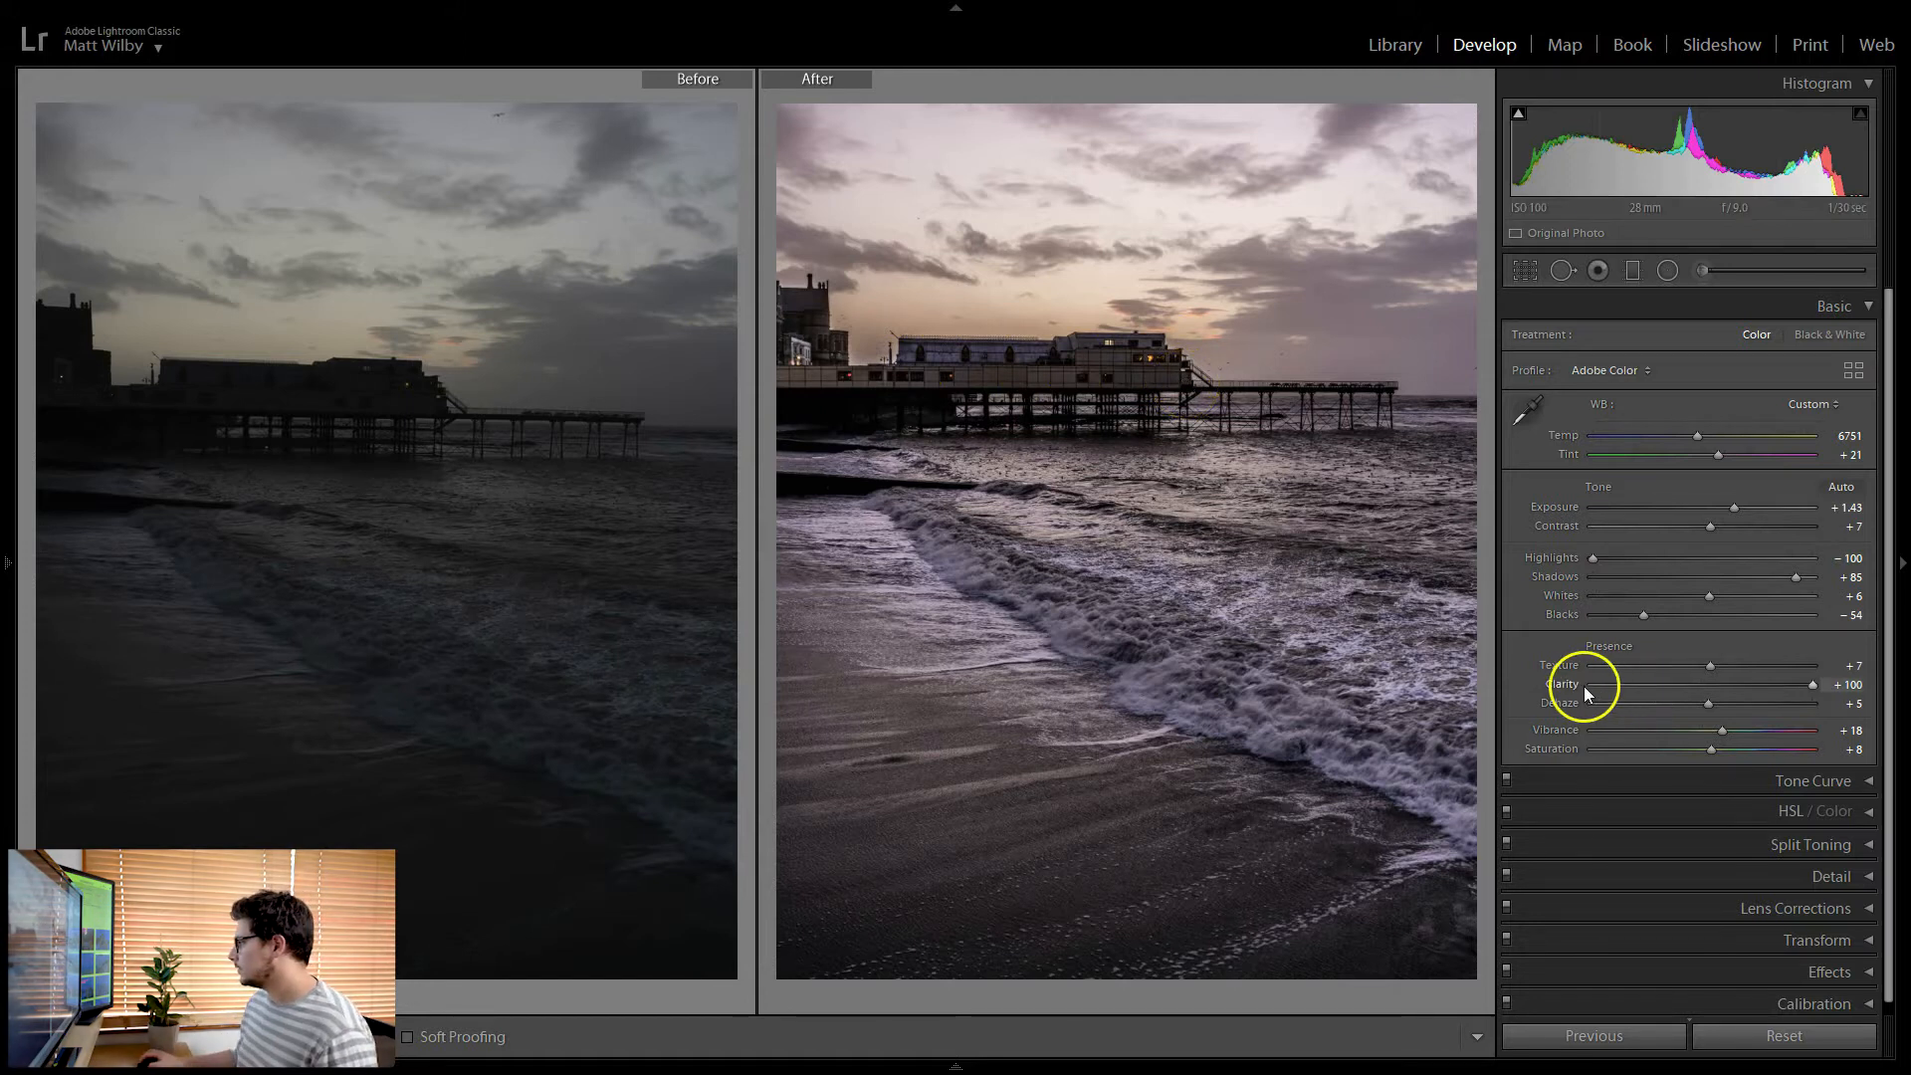
click(1857, 684)
text(5)
key(Return)
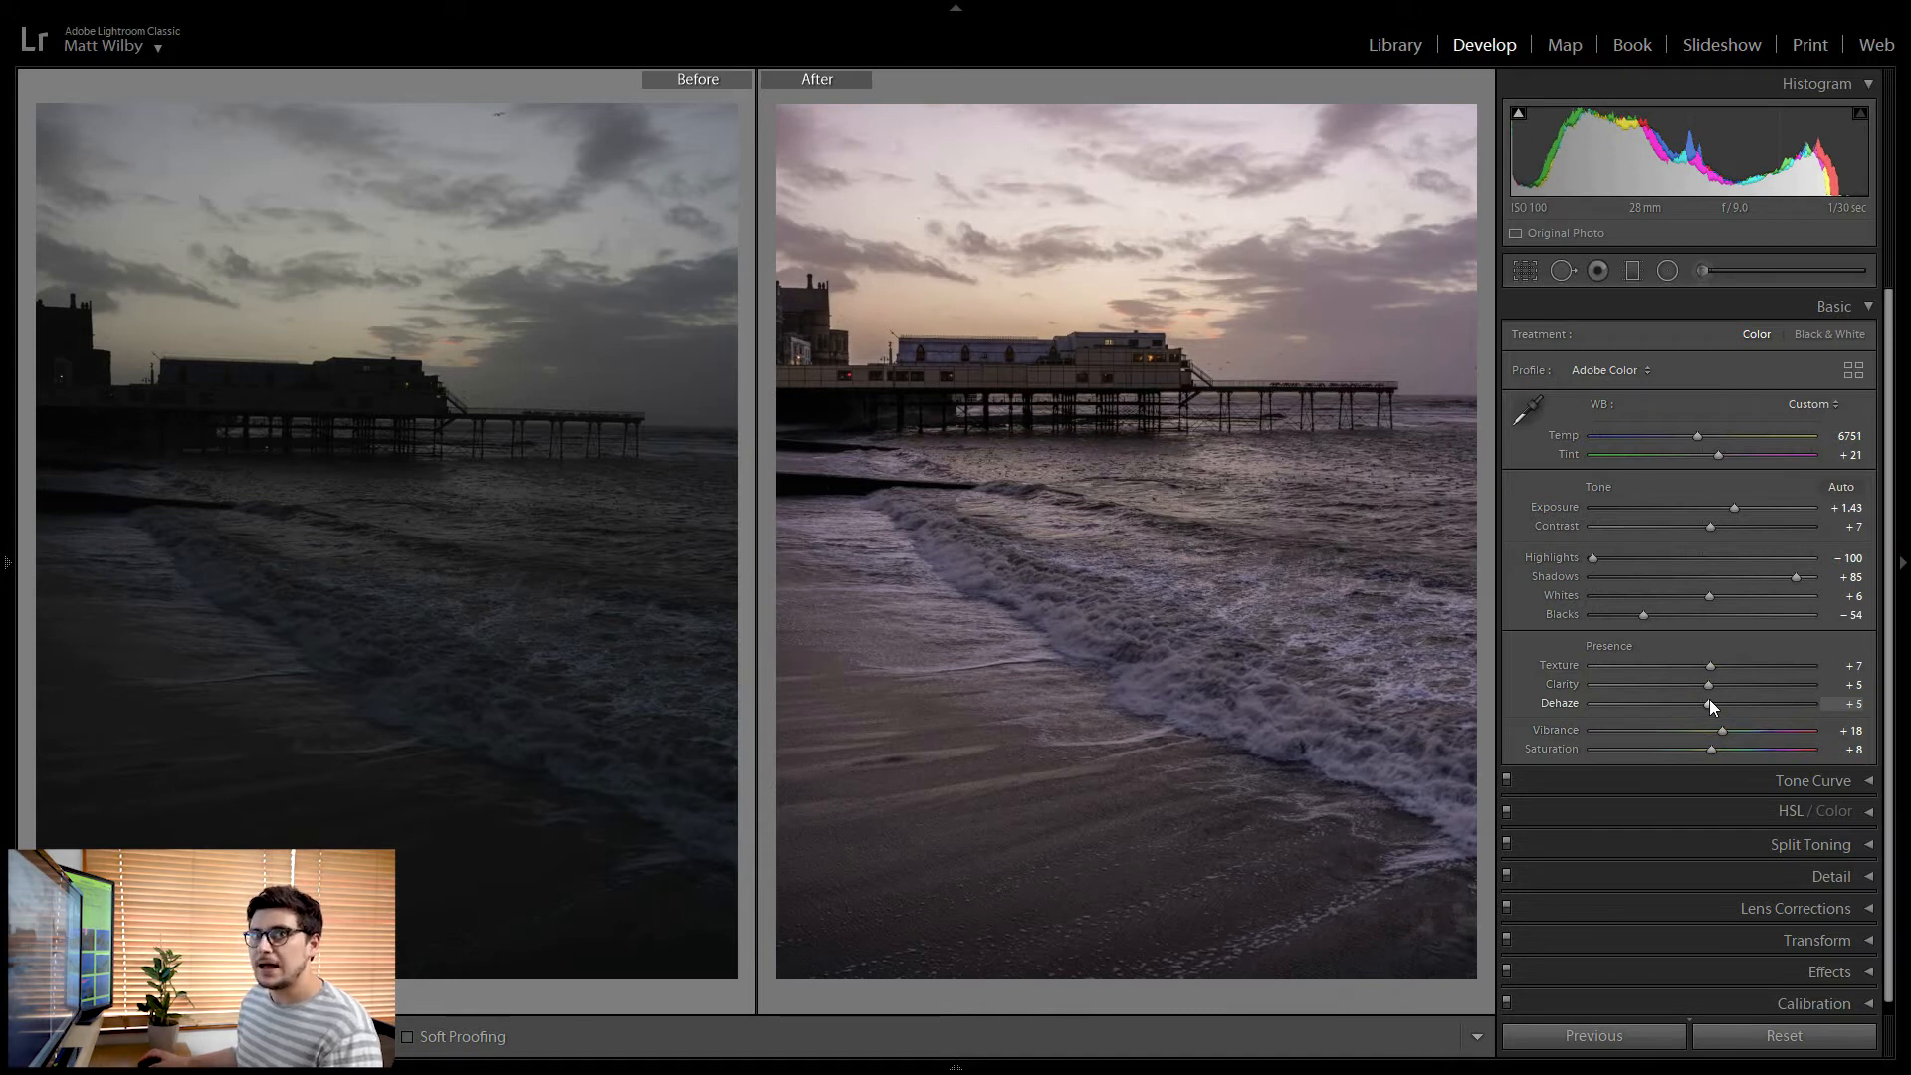
Try Dehaze at +100 and reset it to 0
drag(1710, 703, 1867, 708)
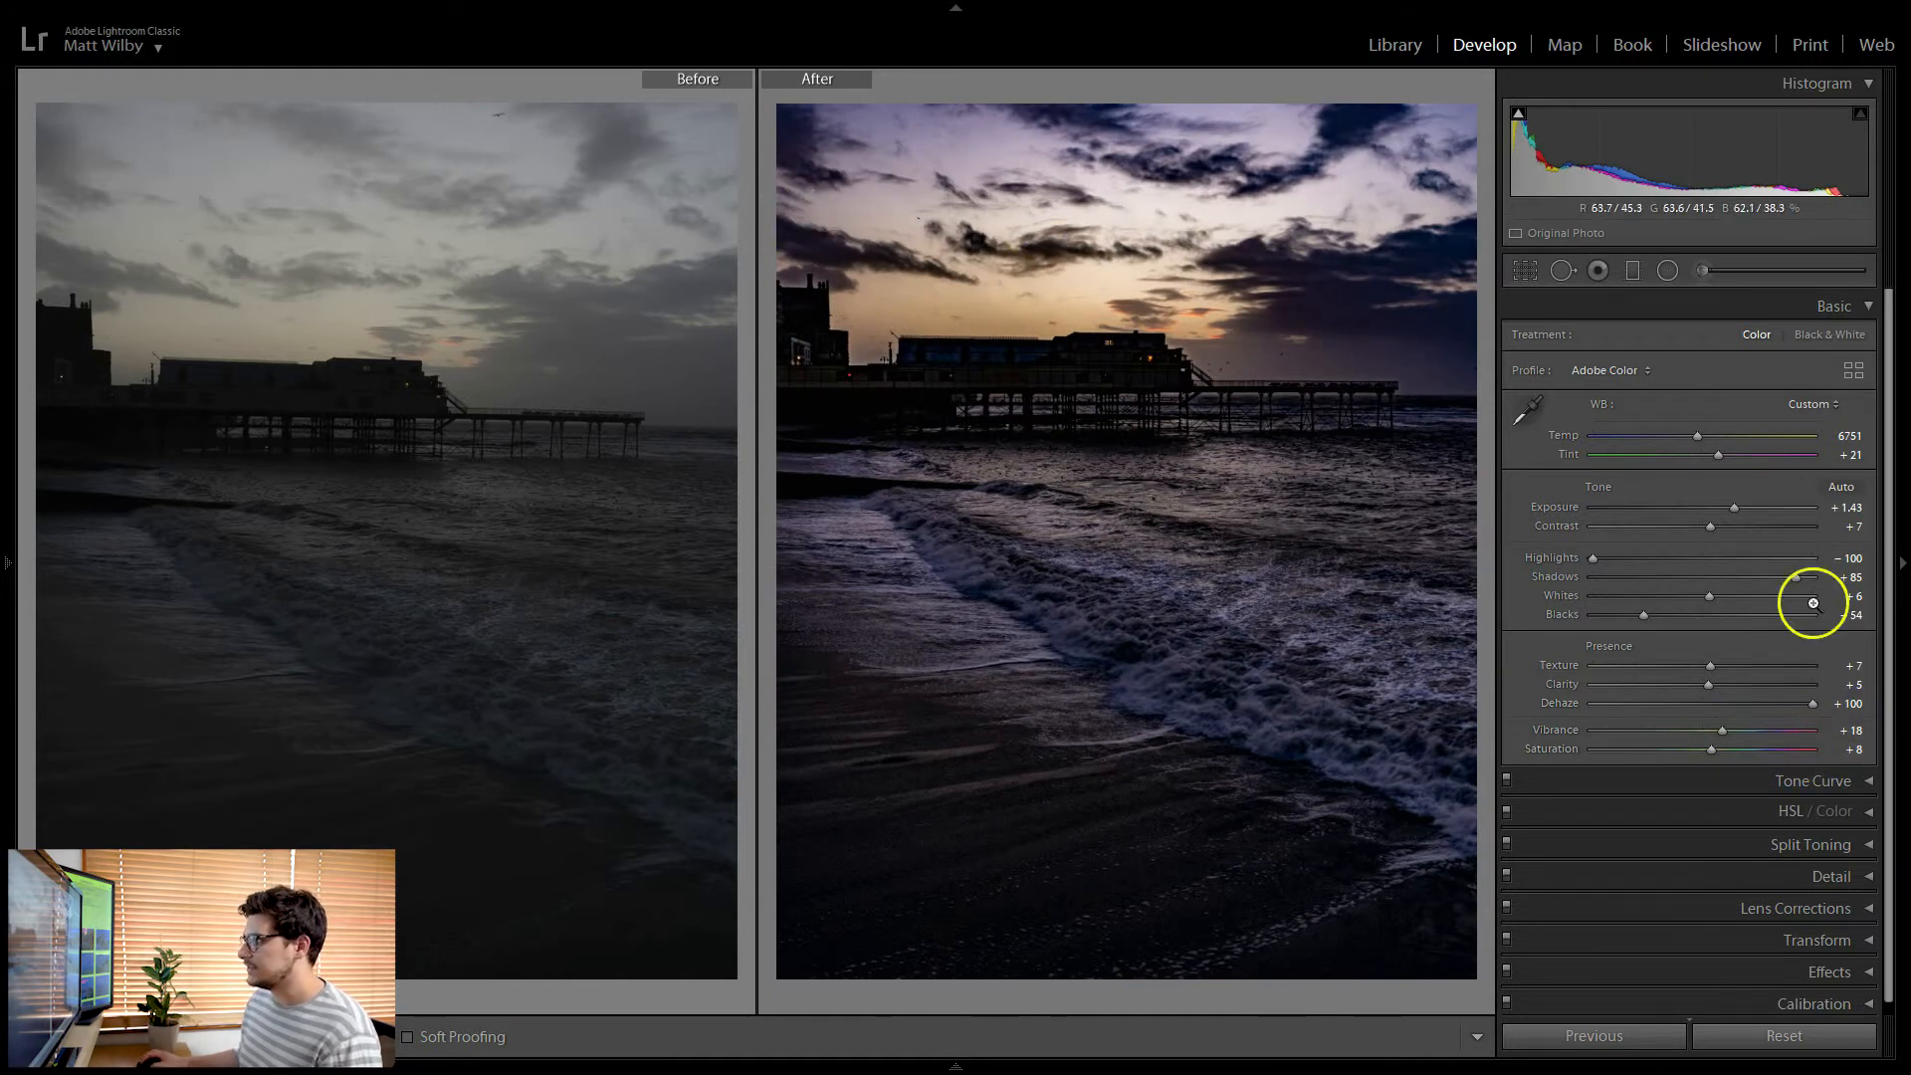
double_click(1562, 702)
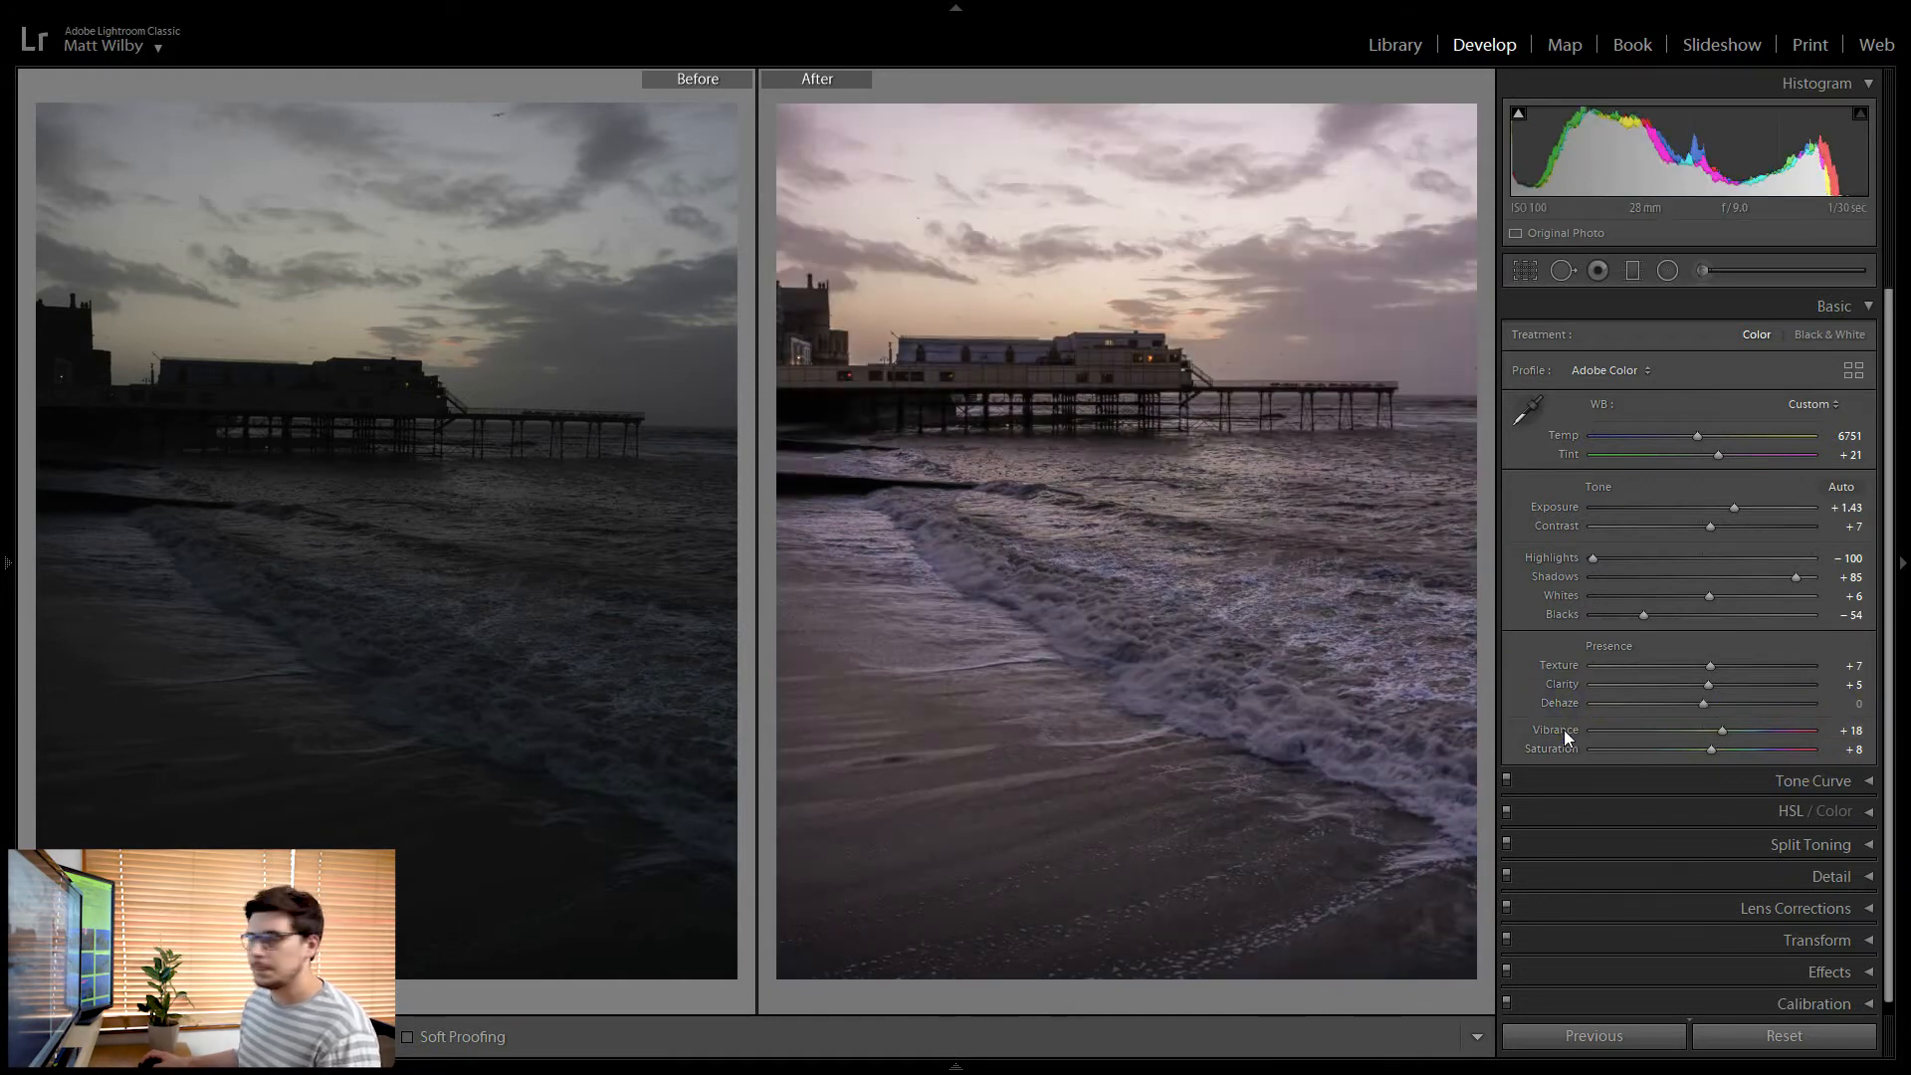
Set Dehaze to +5 and Saturation to +14, and return to the single-photo view
click(1835, 699)
text(5)
key(Return)
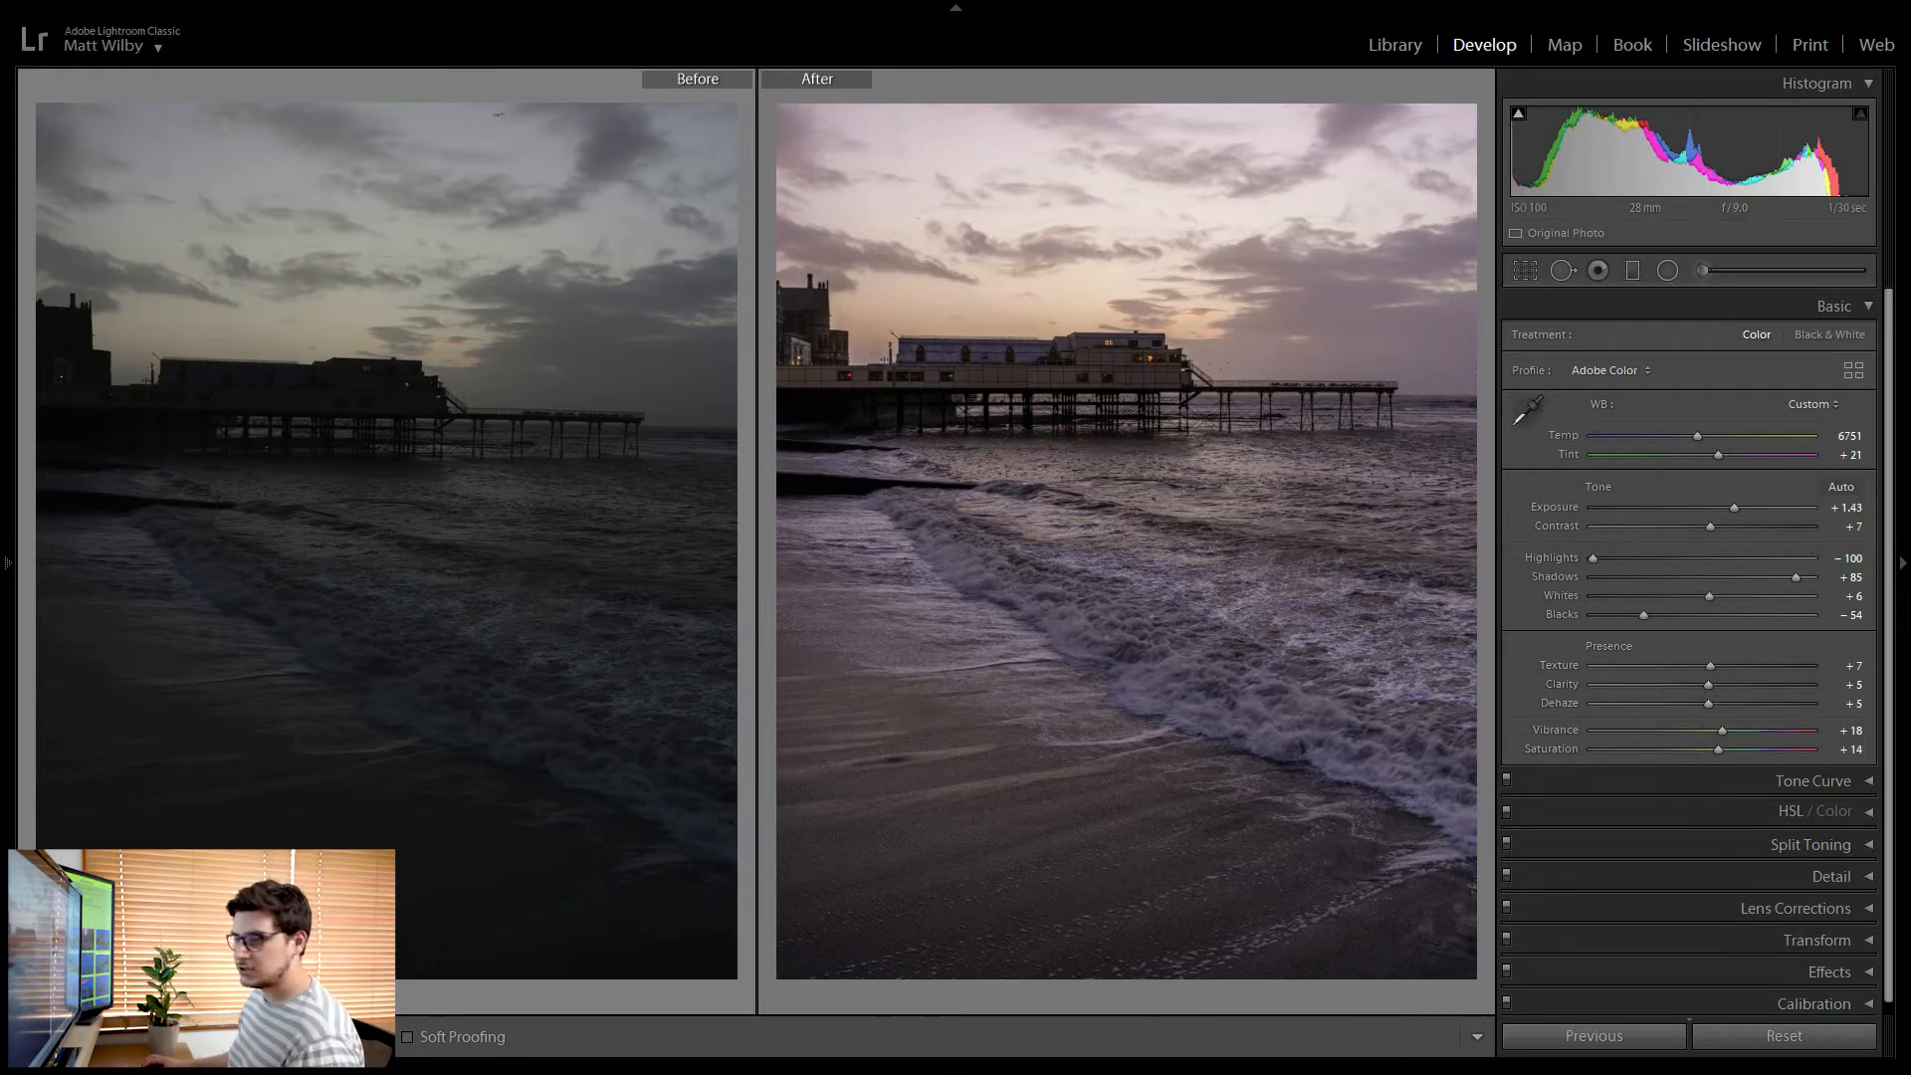
click(37, 1037)
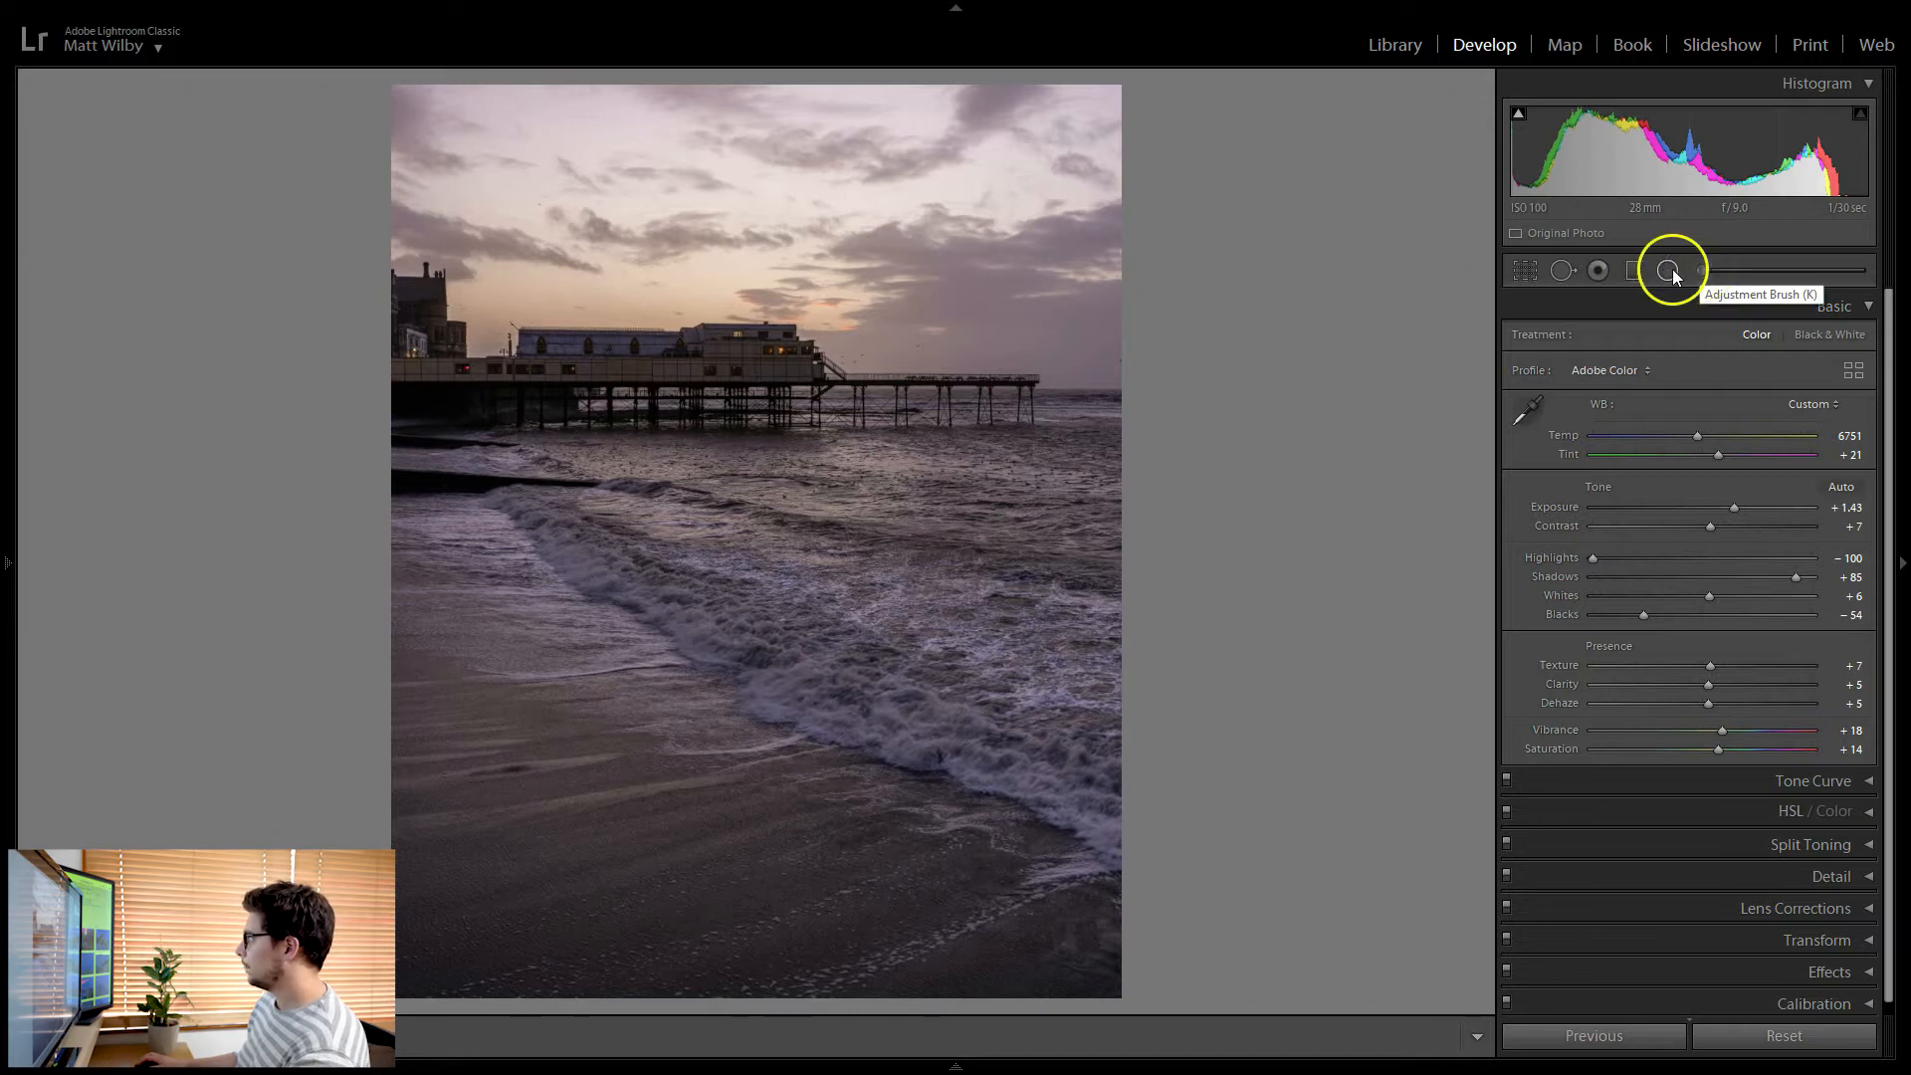
Draw a graduated filter over the sky and narrow its transition around the pier and horizon
click(1636, 275)
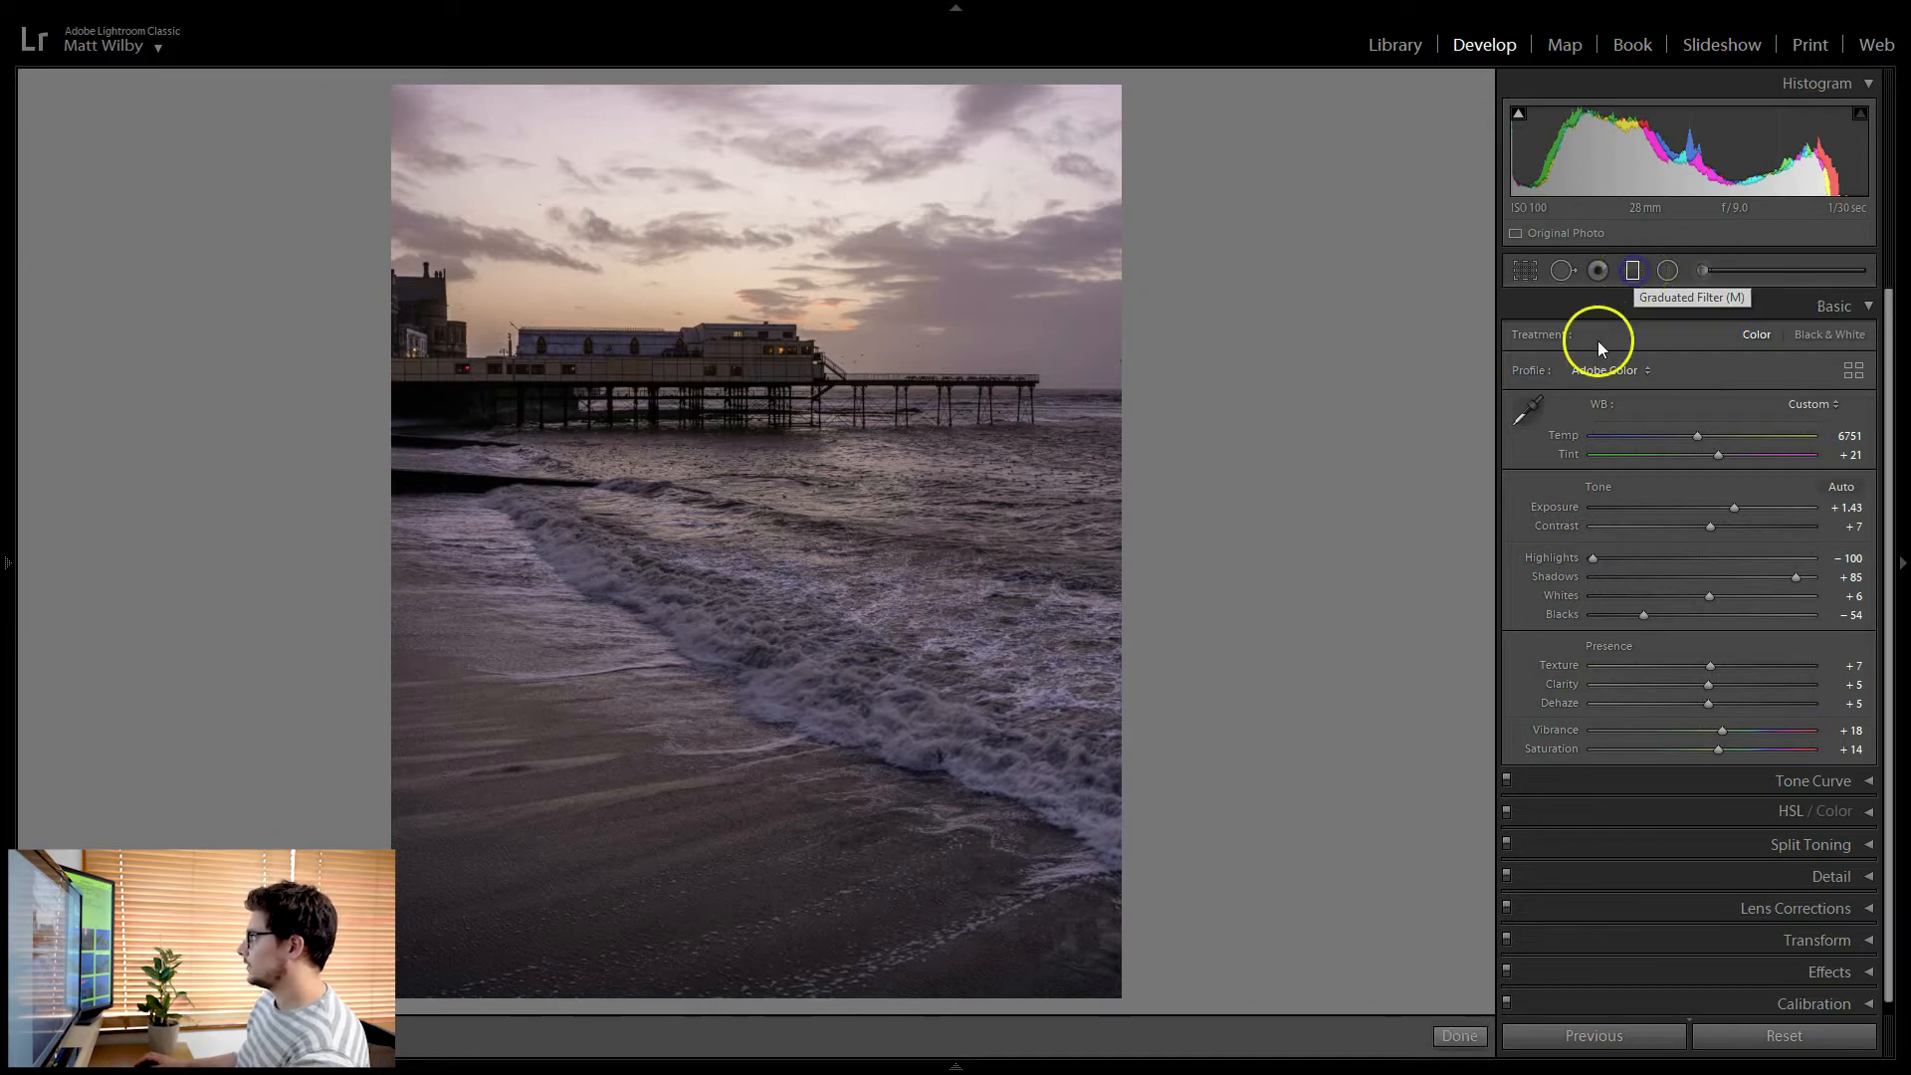
drag(1083, 259, 1083, 442)
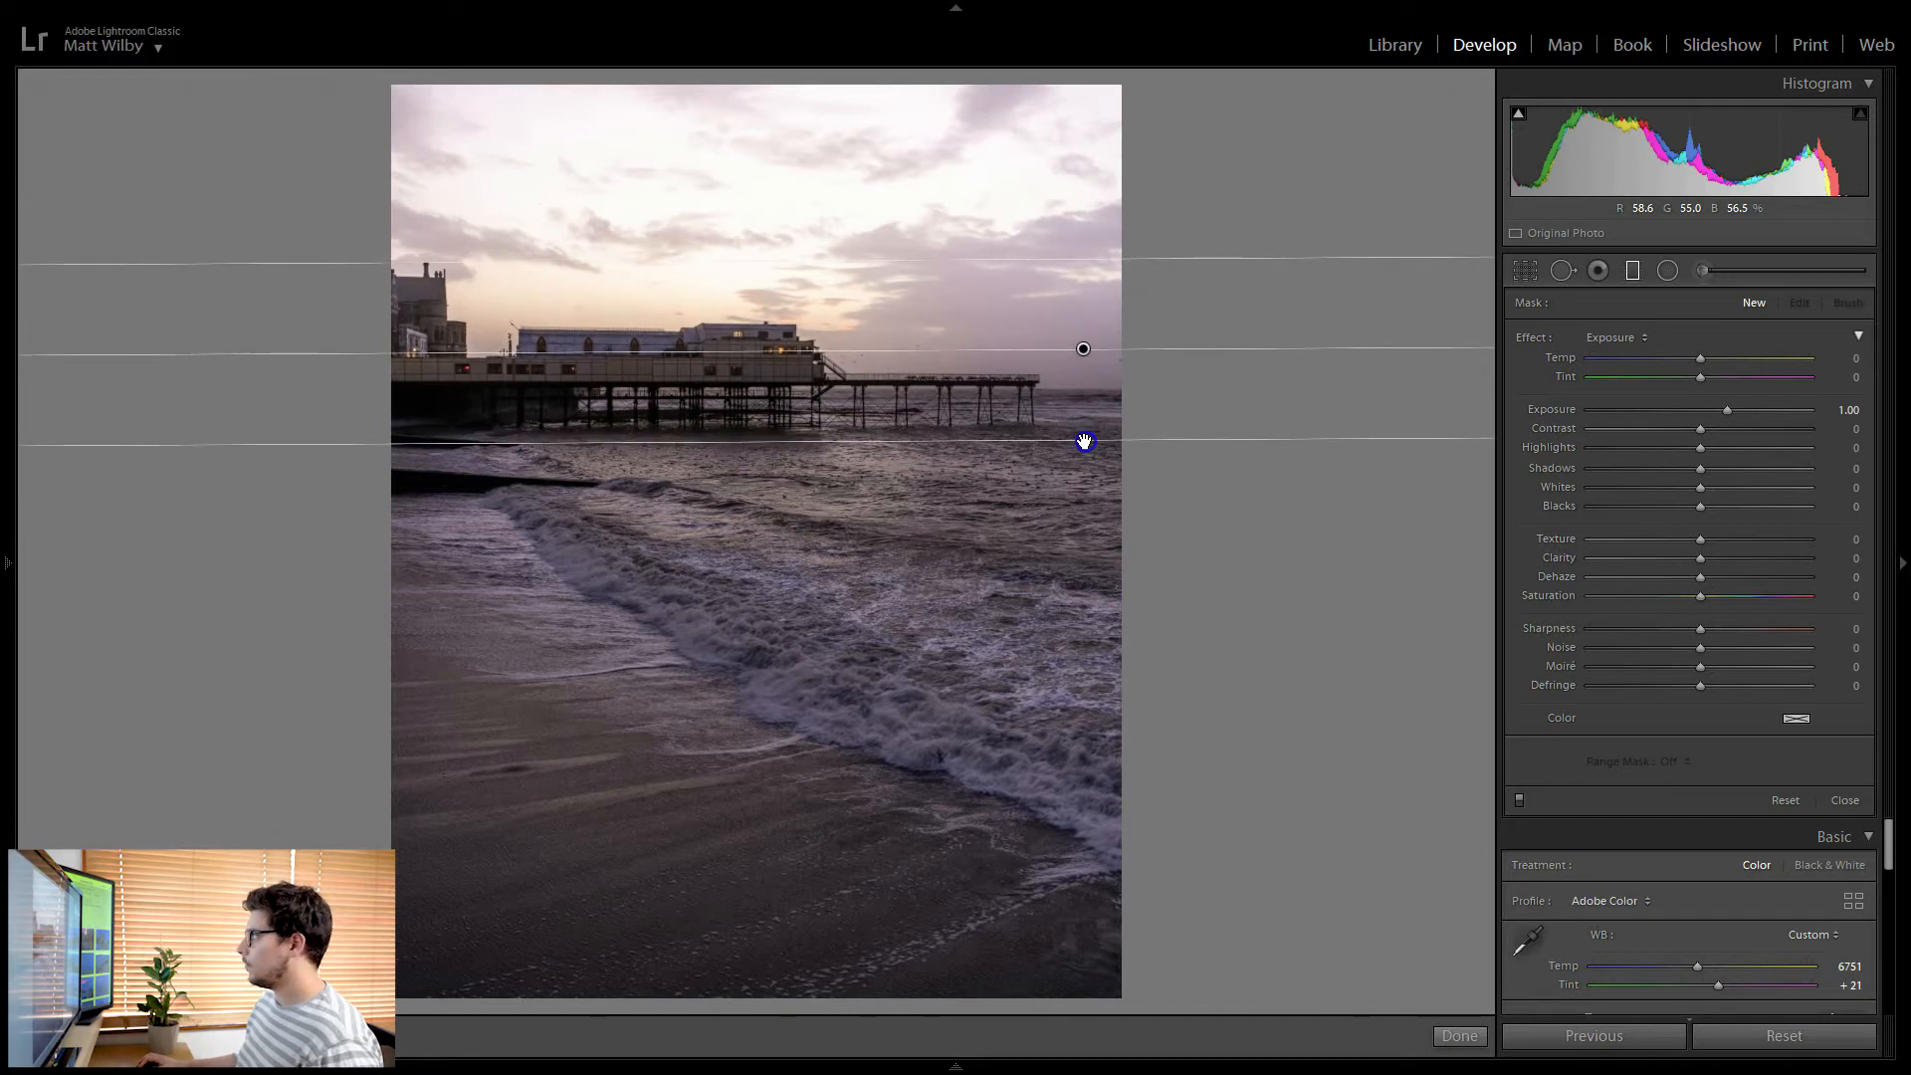
drag(1084, 440, 1075, 391)
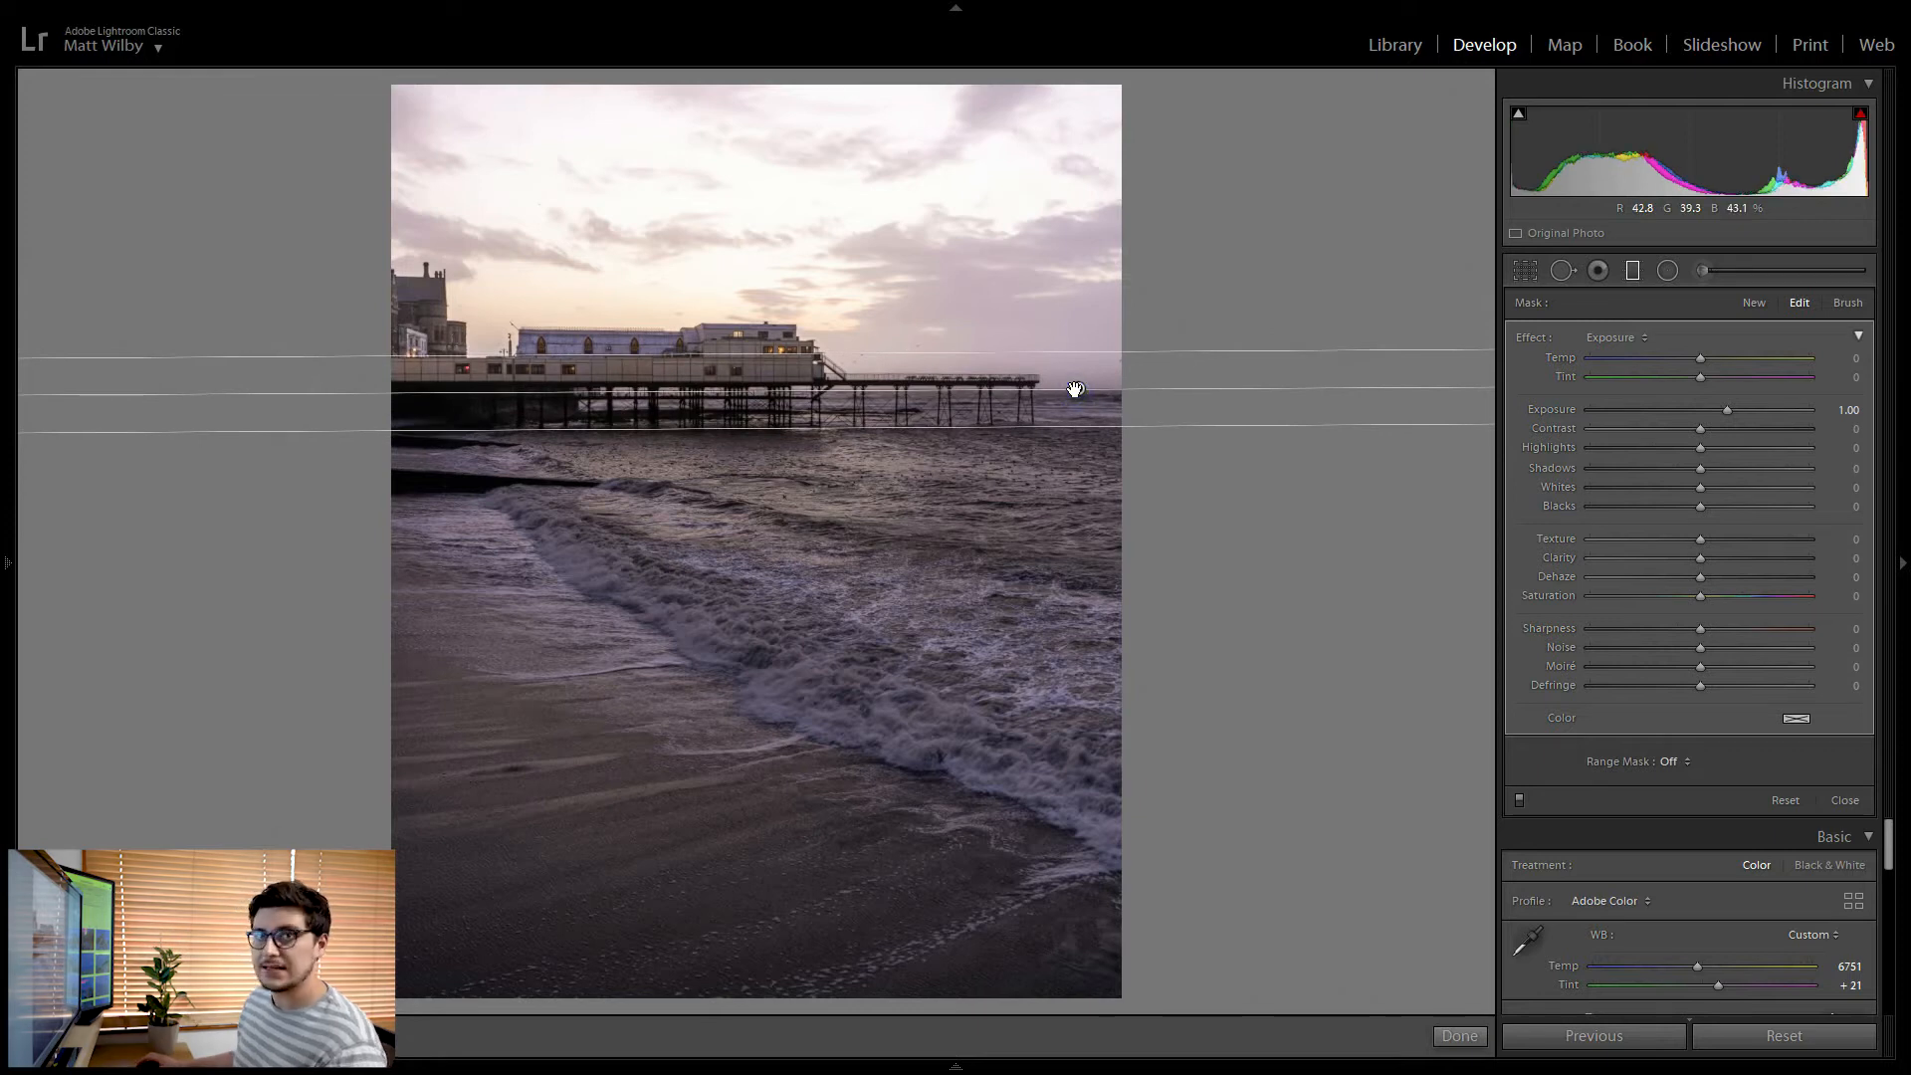
Set the sky filter to Exposure 0, Highlights −100, Shadows 41, Blacks 19, Dehaze 38 and Saturation 14
key(o)
drag(1690, 444, 1491, 452)
drag(1699, 597, 1716, 601)
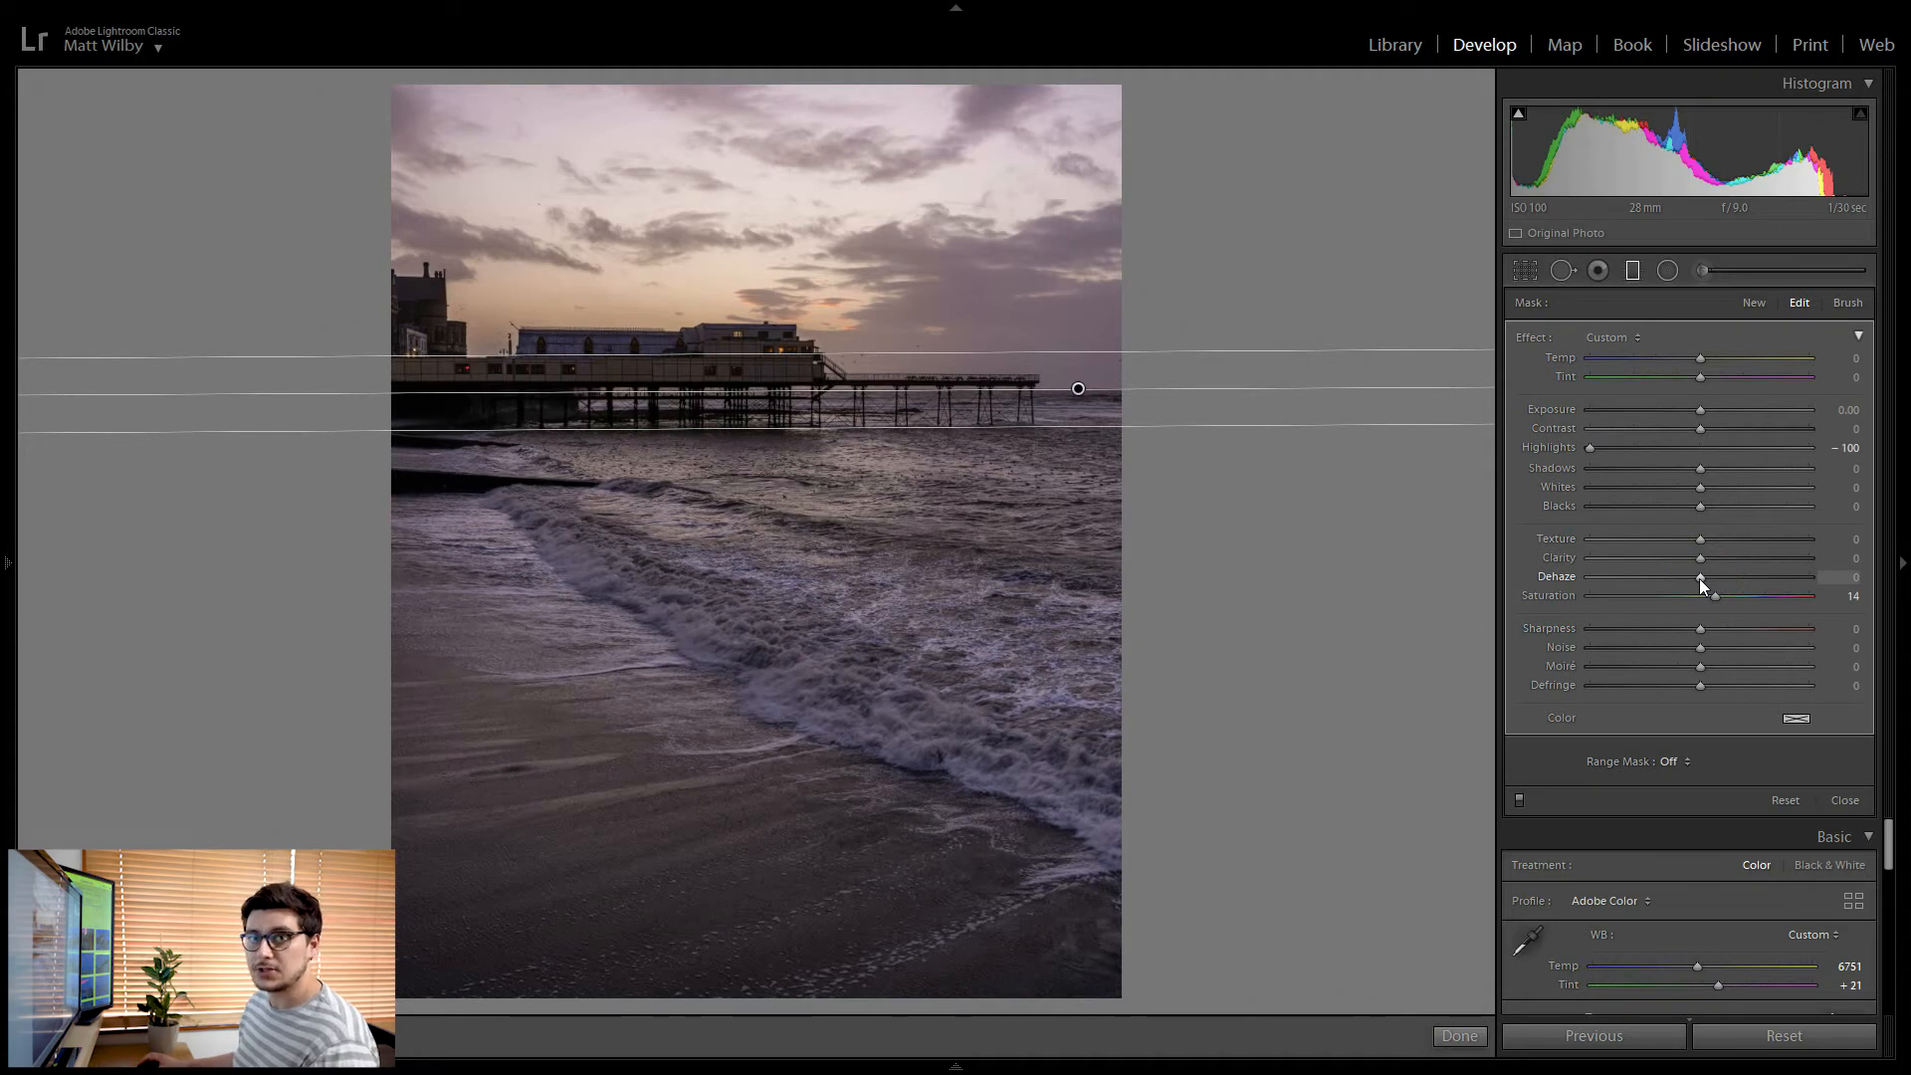
drag(1740, 585, 1743, 583)
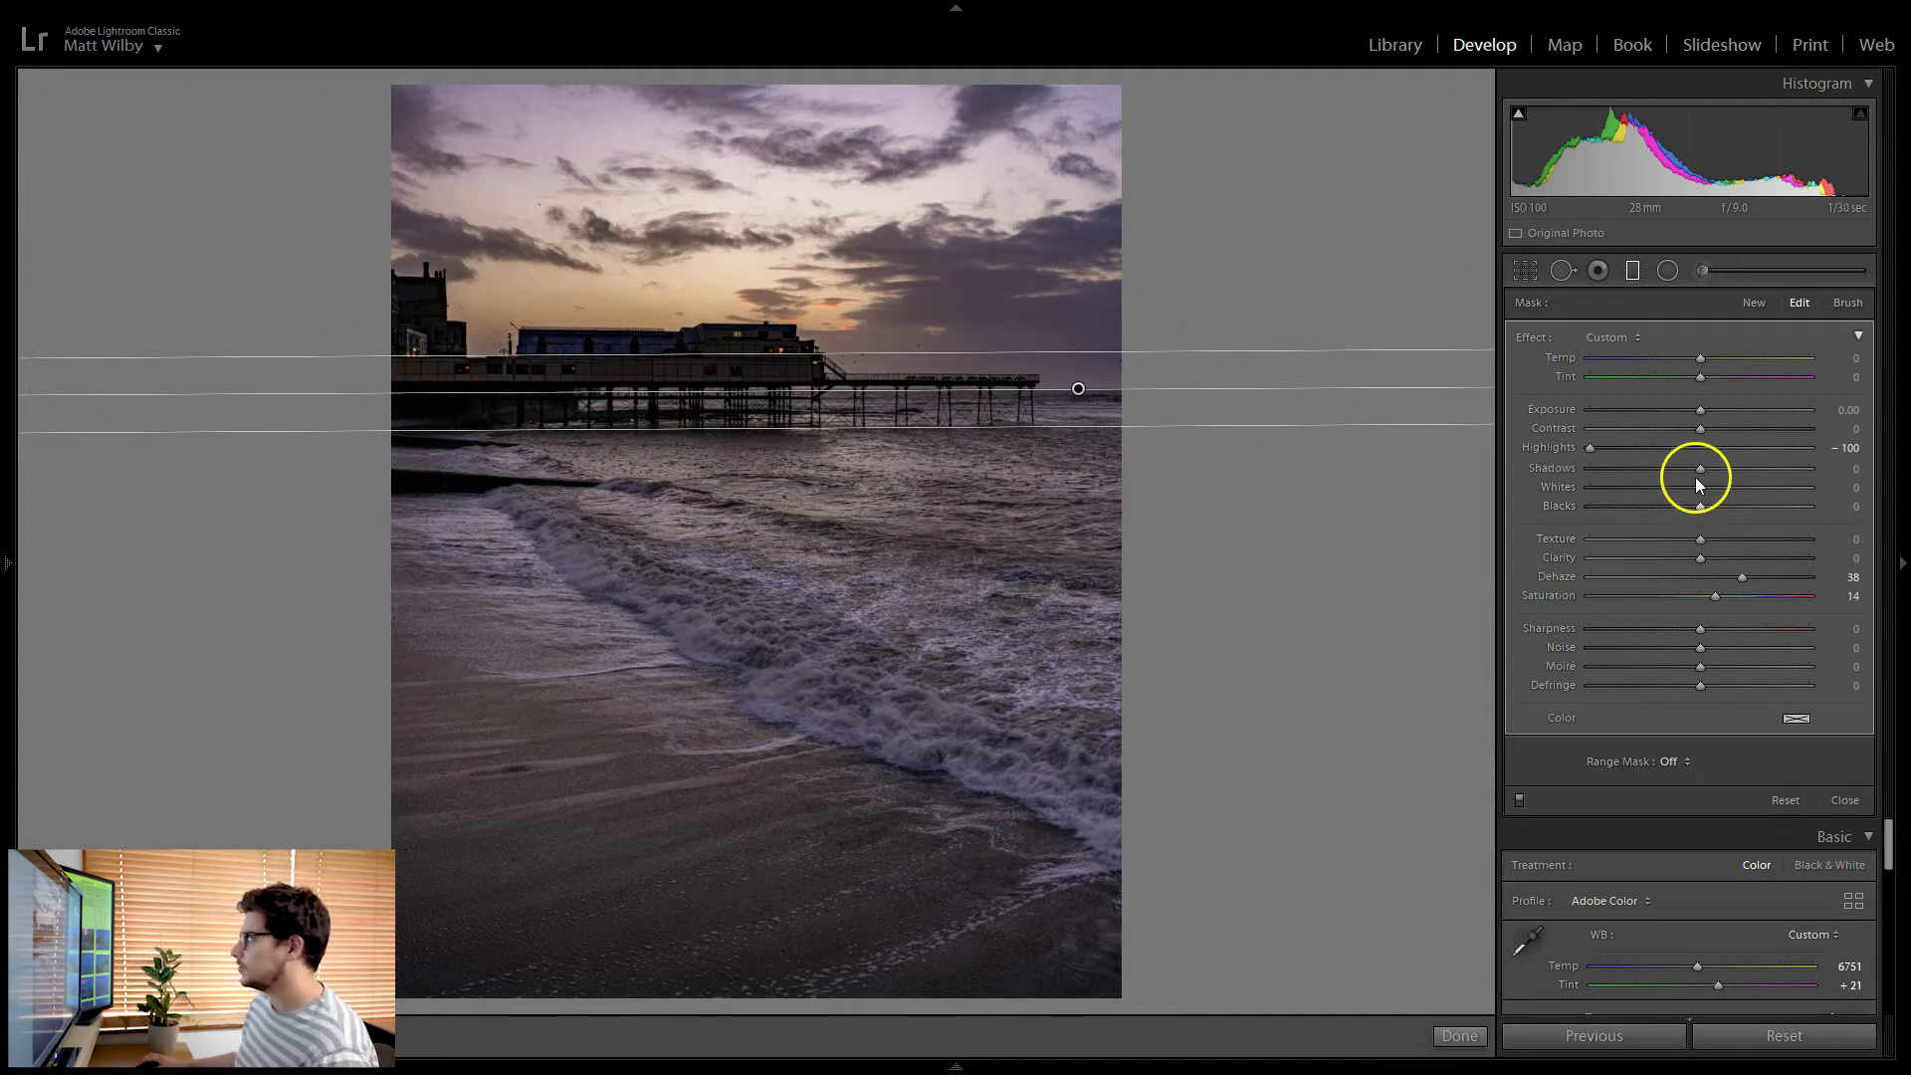
drag(1700, 468, 1722, 510)
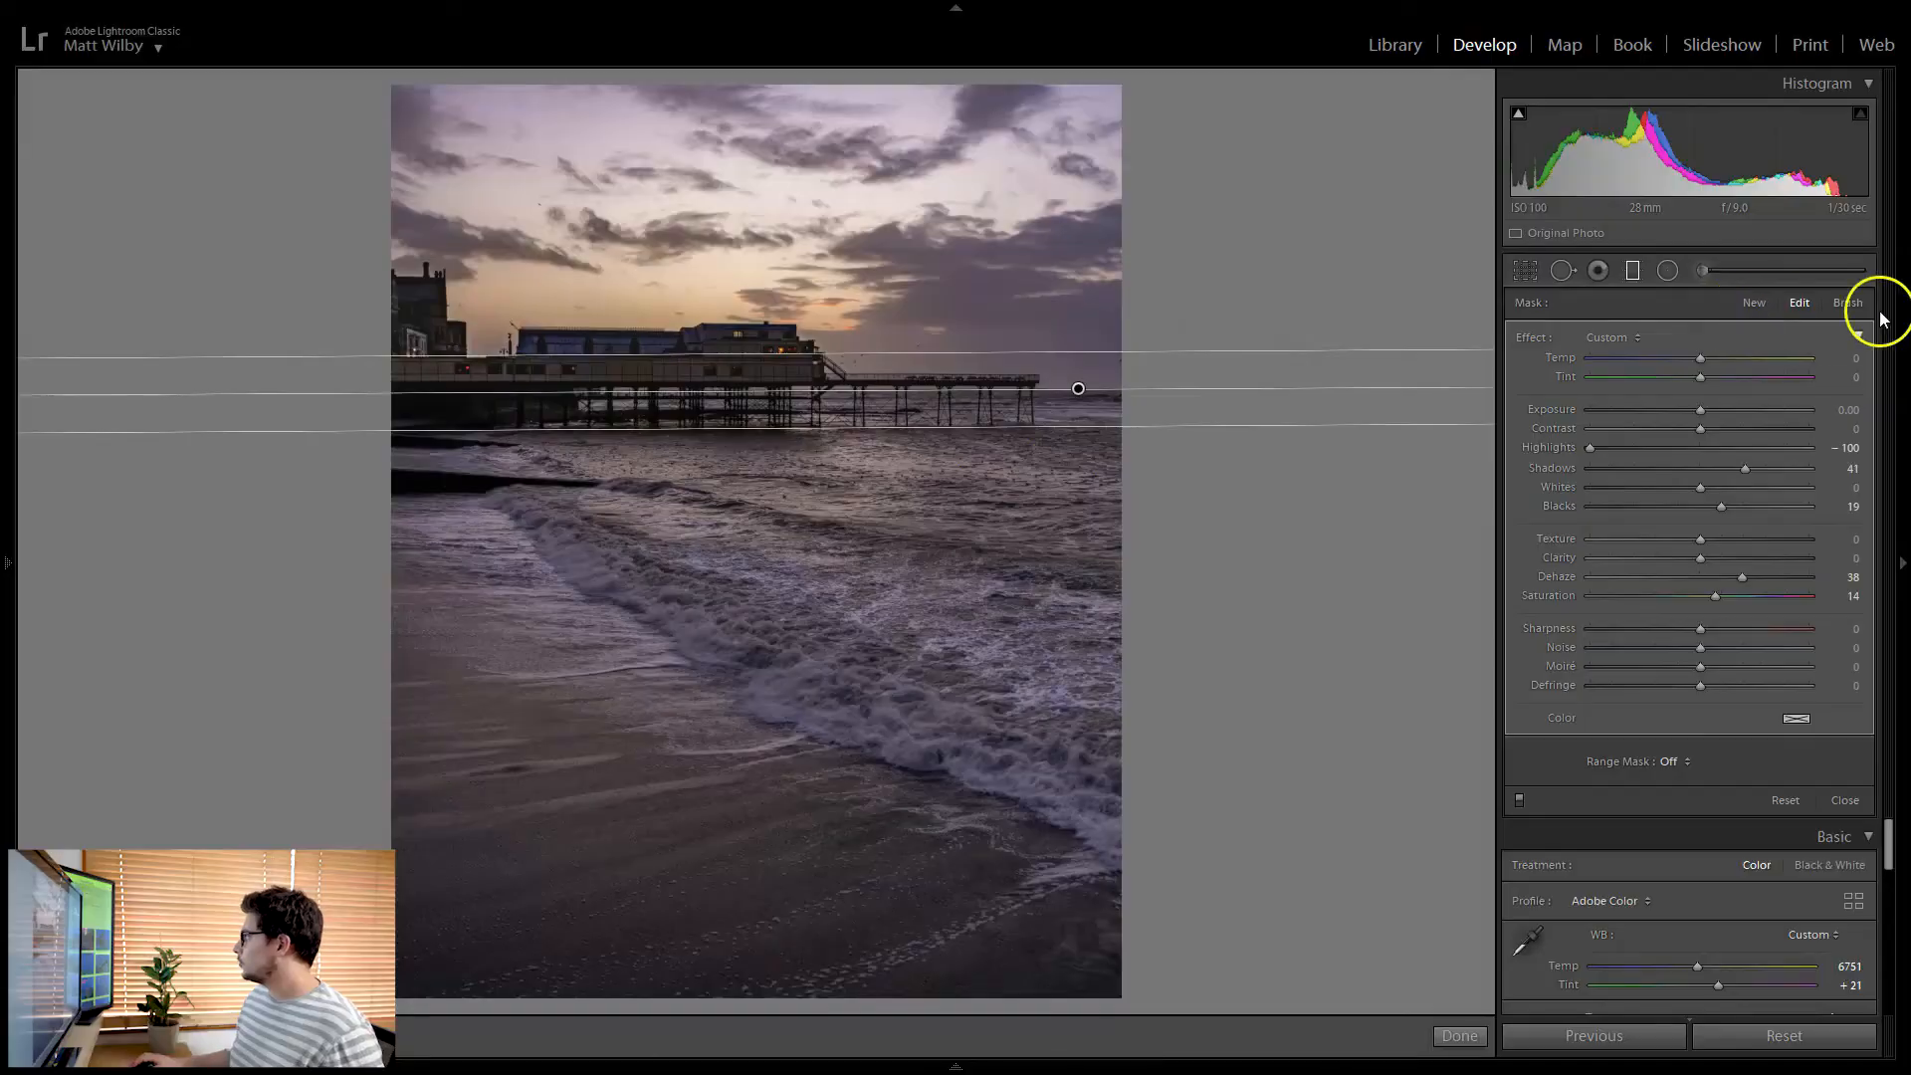
Try erasing the sky filter's mask over the pier with the erase brush, and undo the stroke
click(1848, 302)
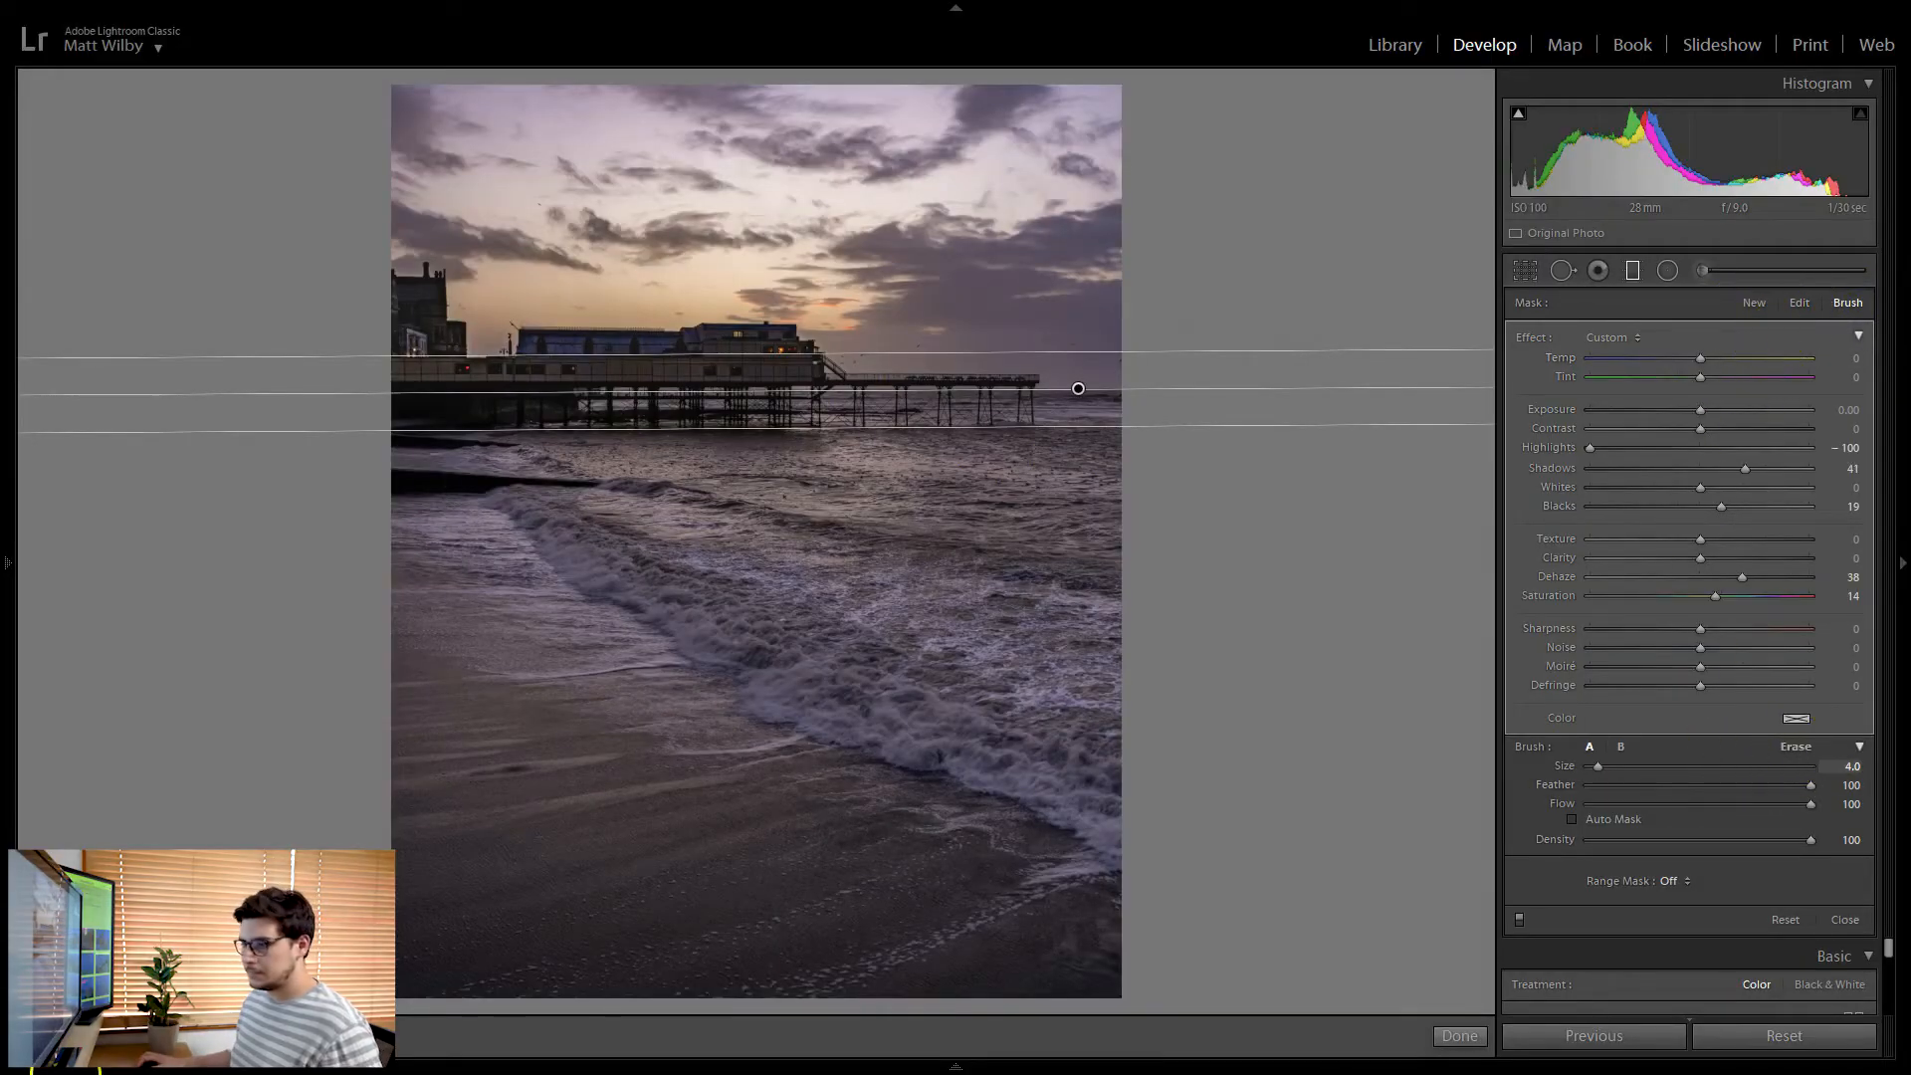
key(o)
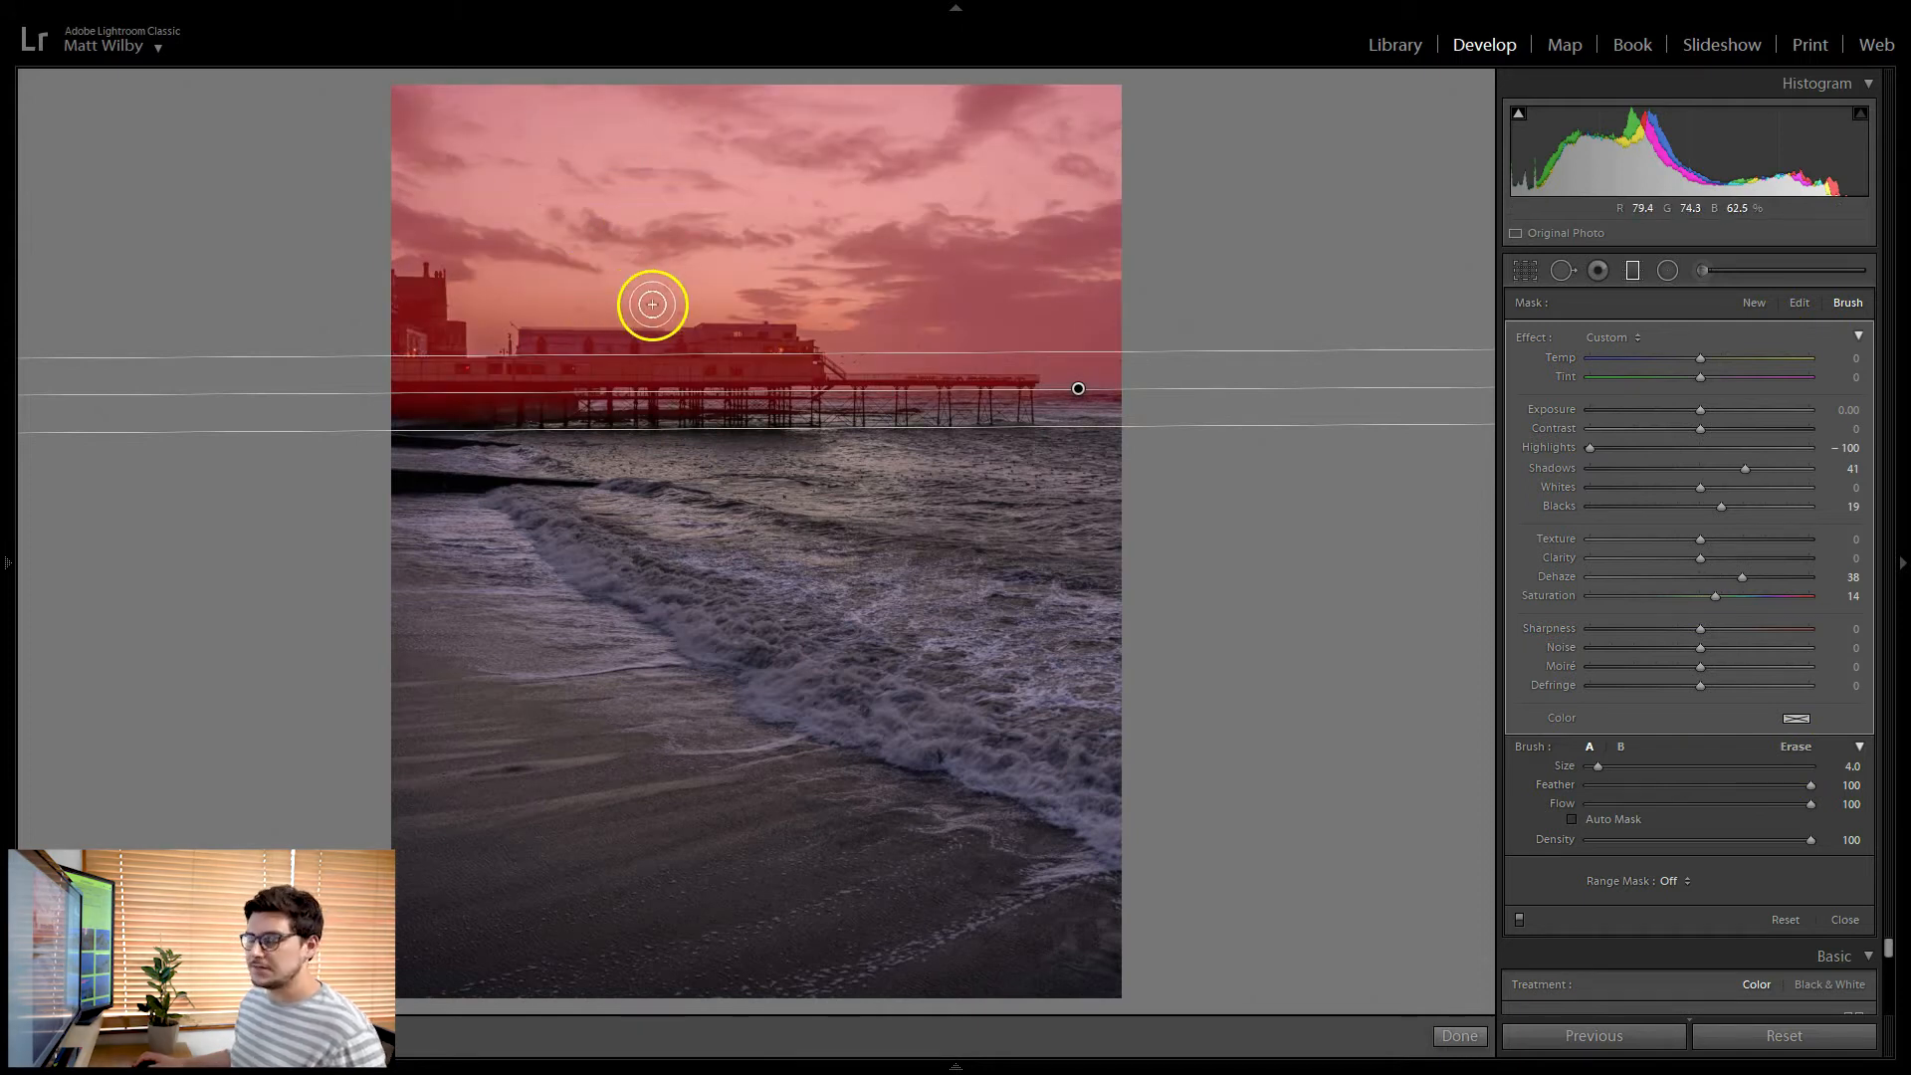
click(1795, 746)
mouse_move(793, 431)
mouse_down()
mouse_move(590, 423)
mouse_move(746, 412)
mouse_move(647, 418)
mouse_up()
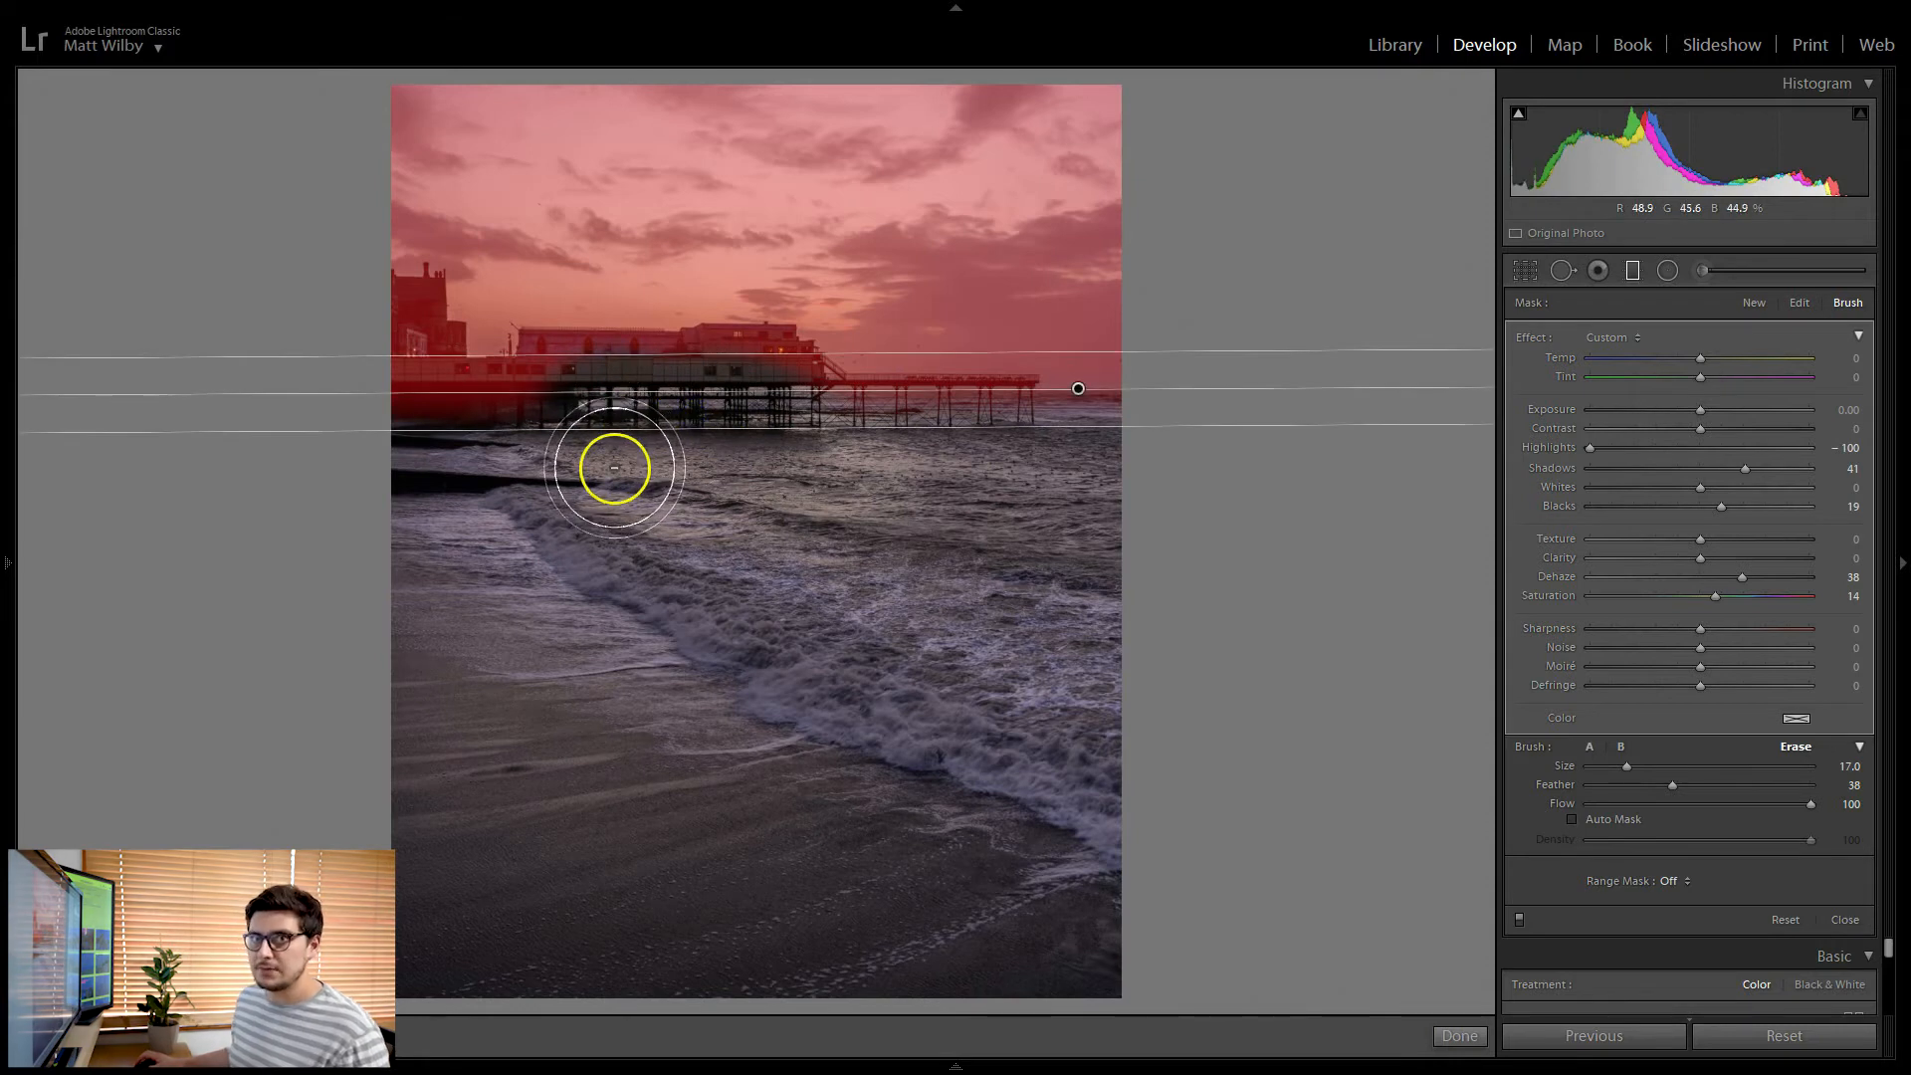
key(ctrl+z)
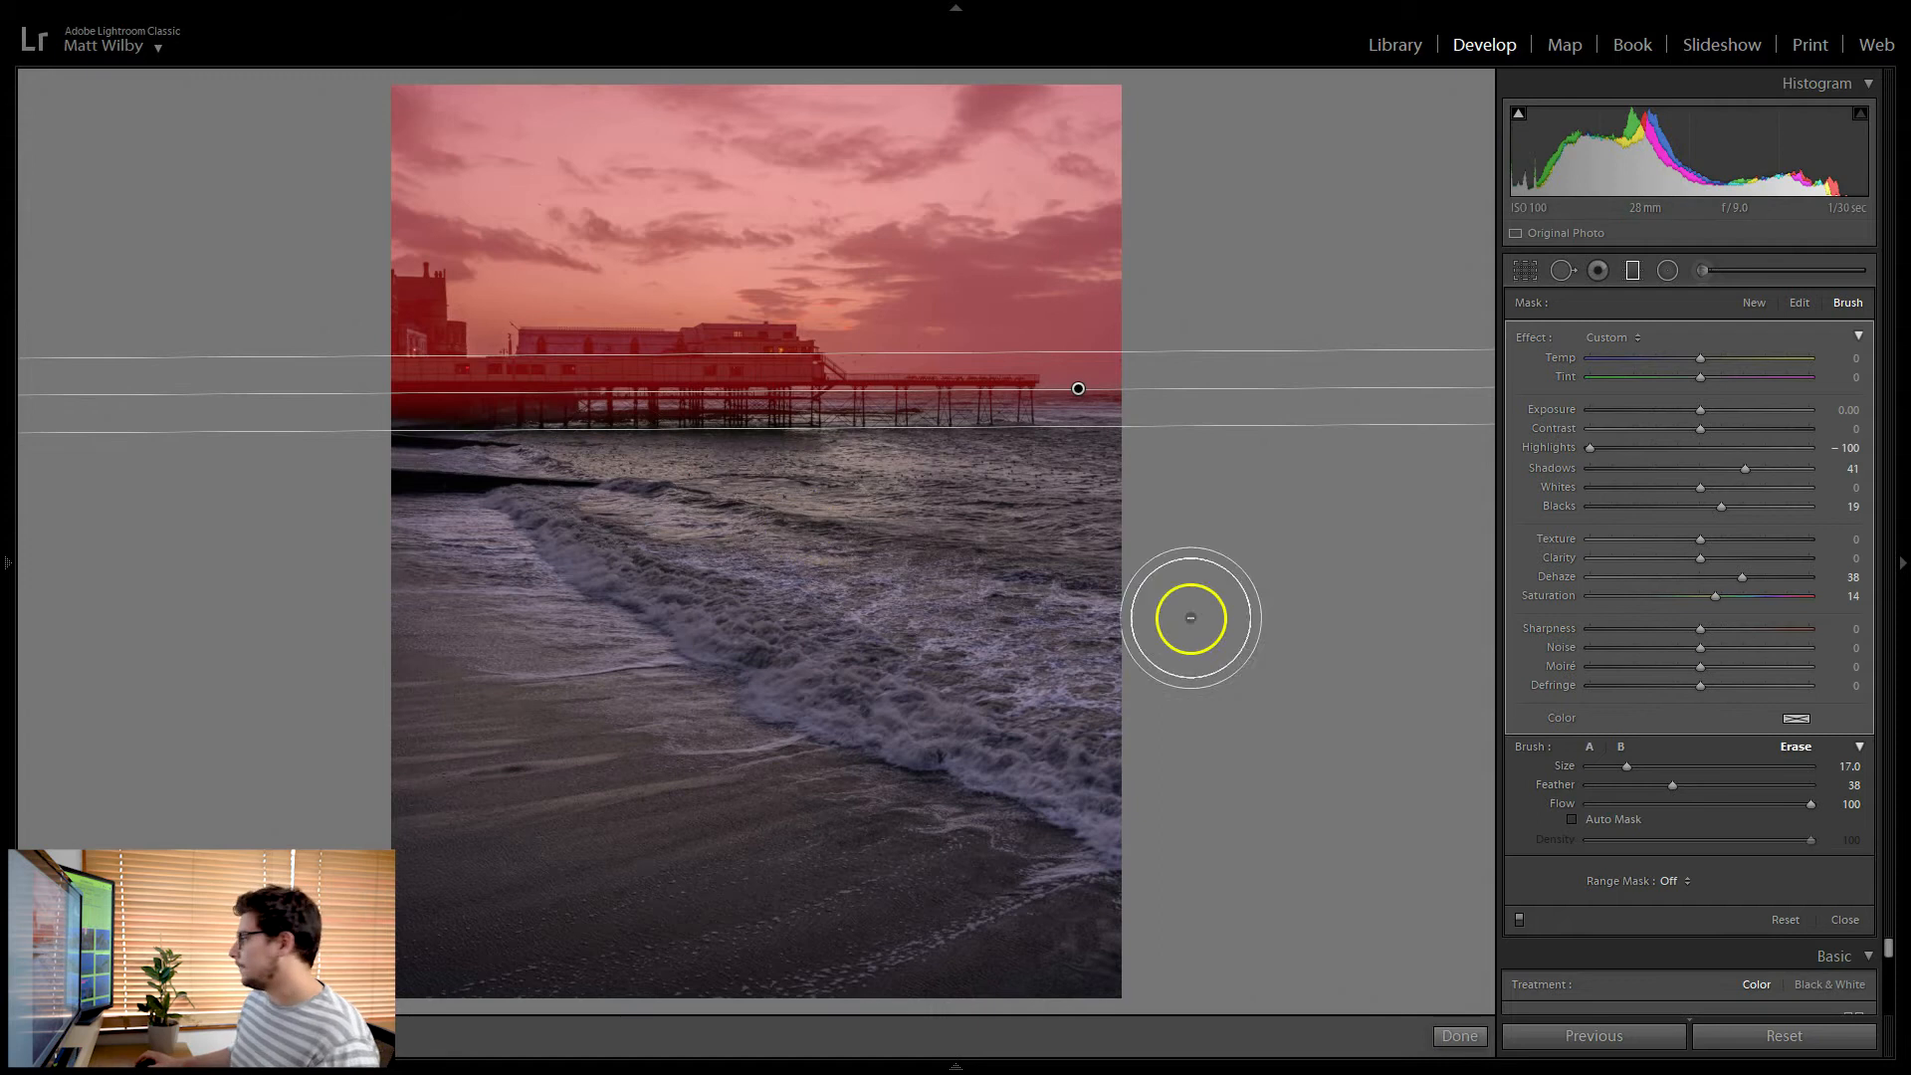
Limit the sky filter with a Luminance range mask at range 46/100, checking it with the luminance mask display, and close the filter
click(1674, 882)
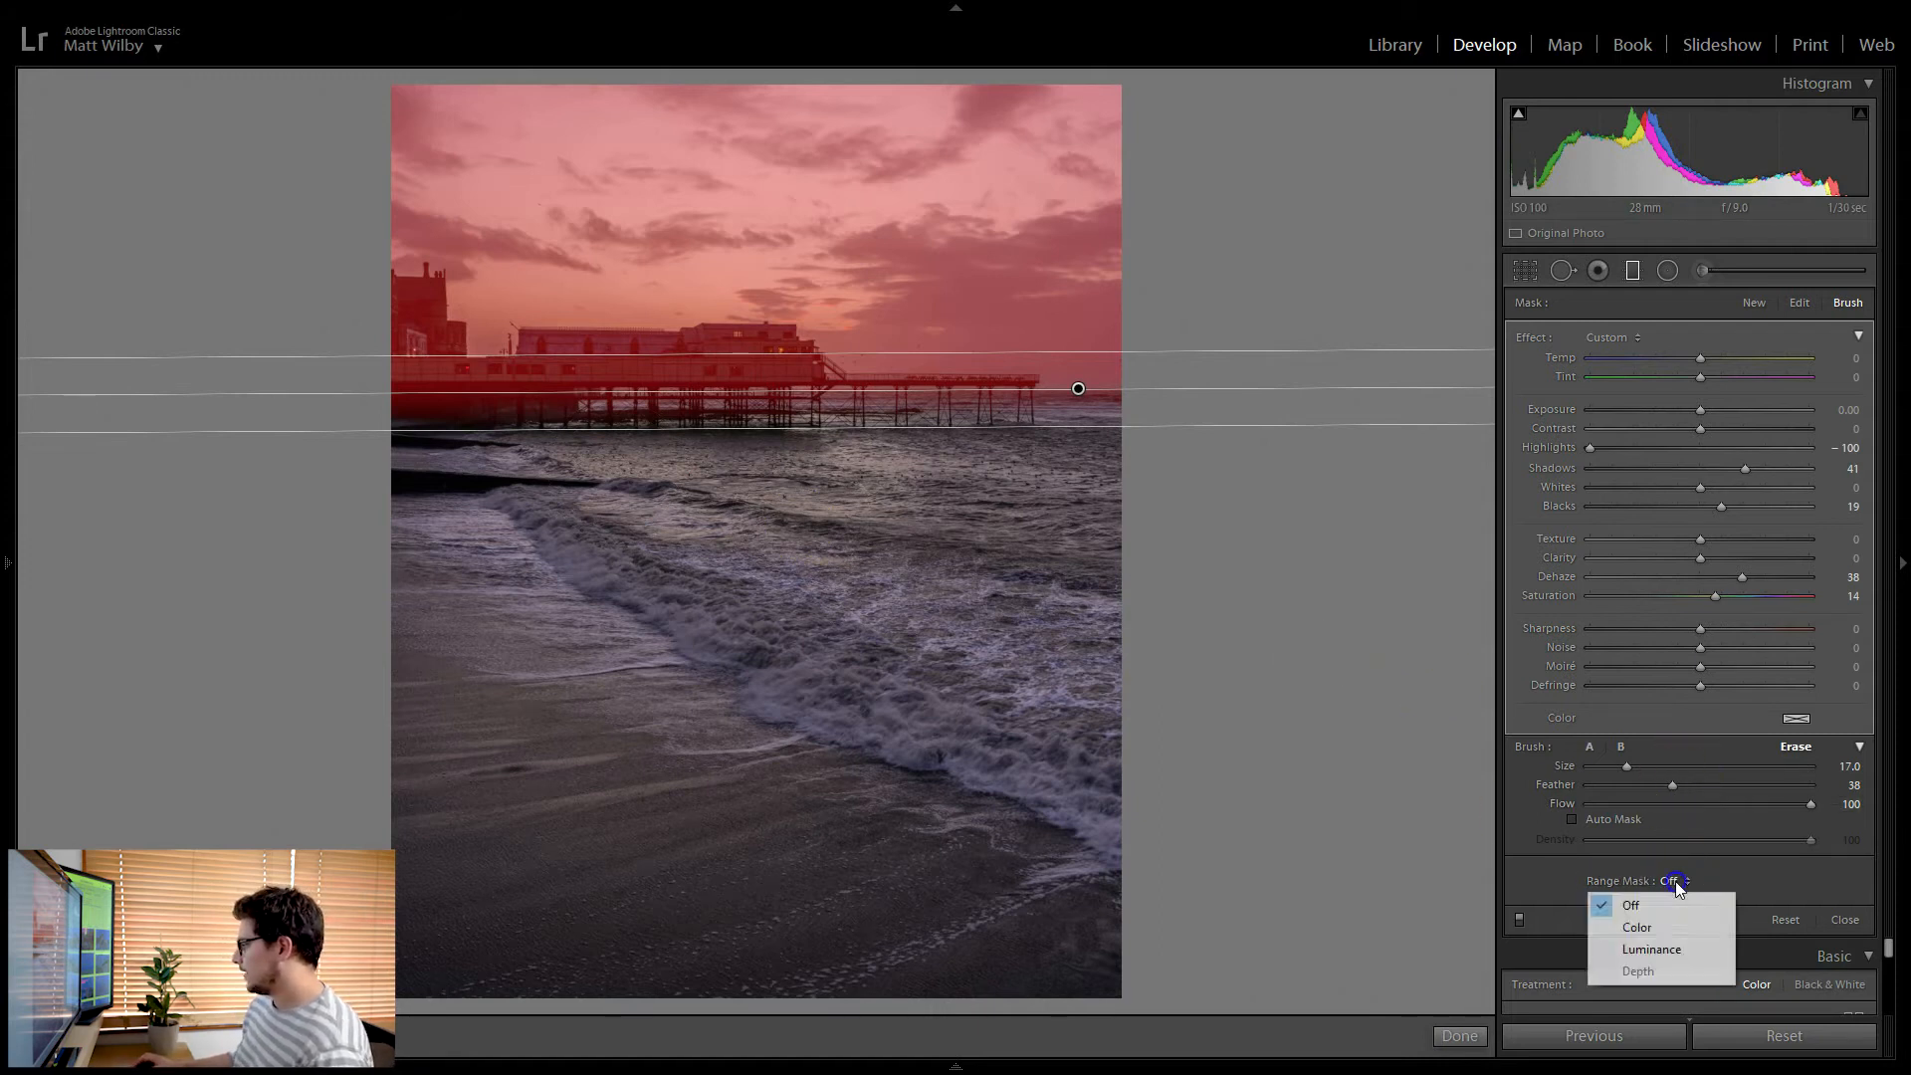
click(1680, 948)
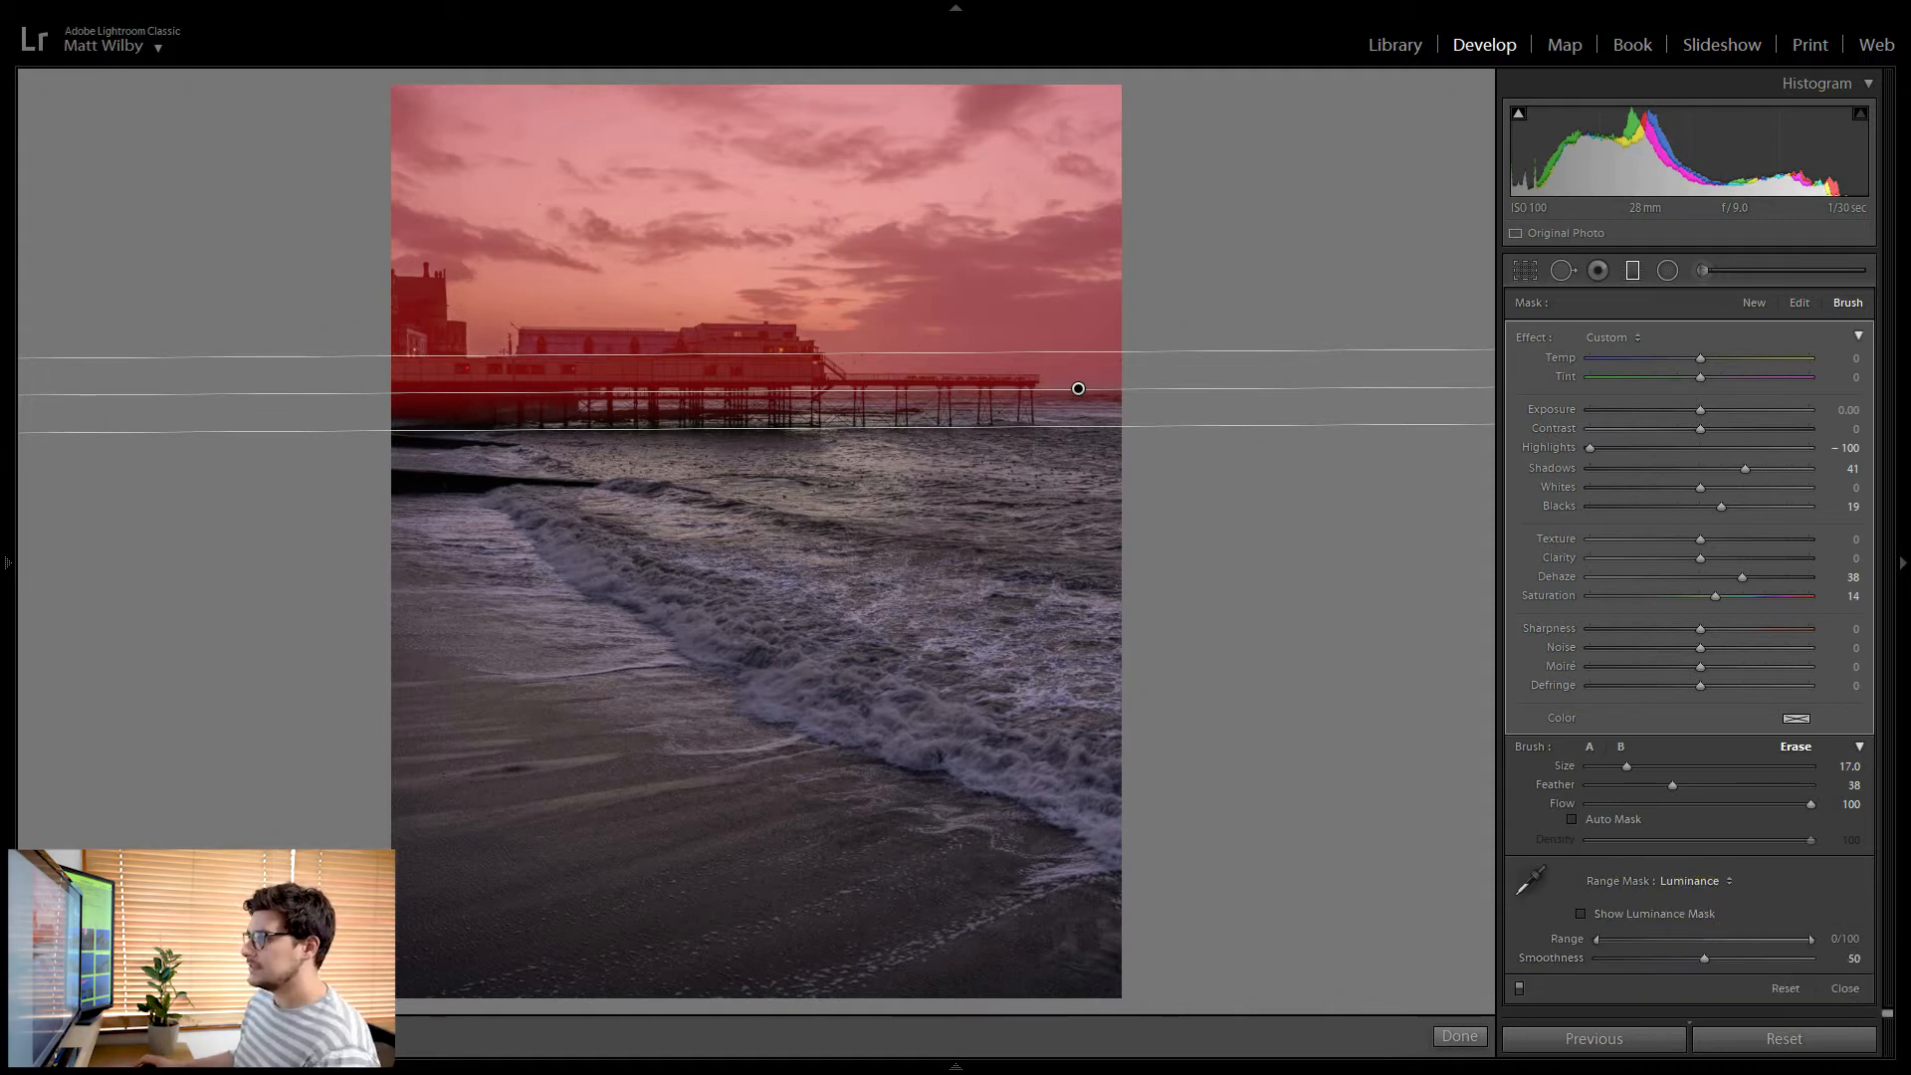
click(201, 1038)
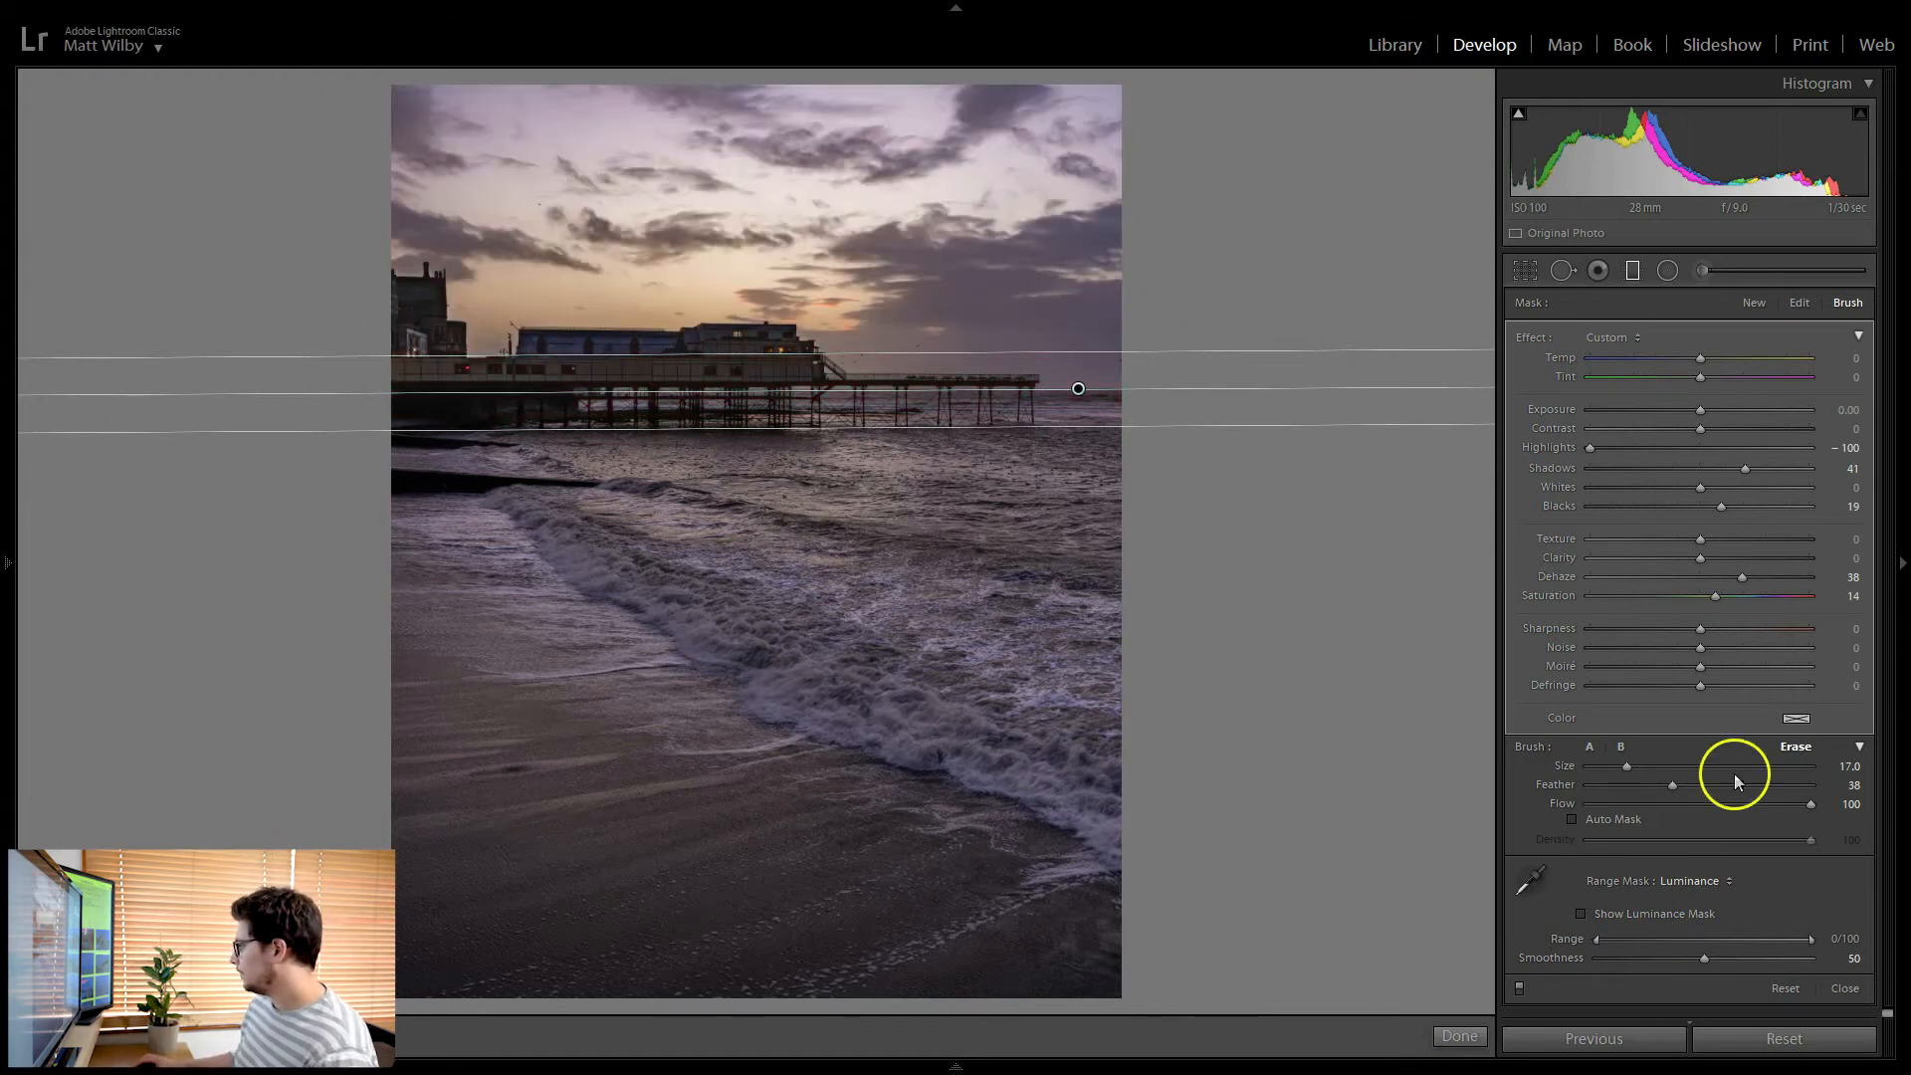
click(1579, 912)
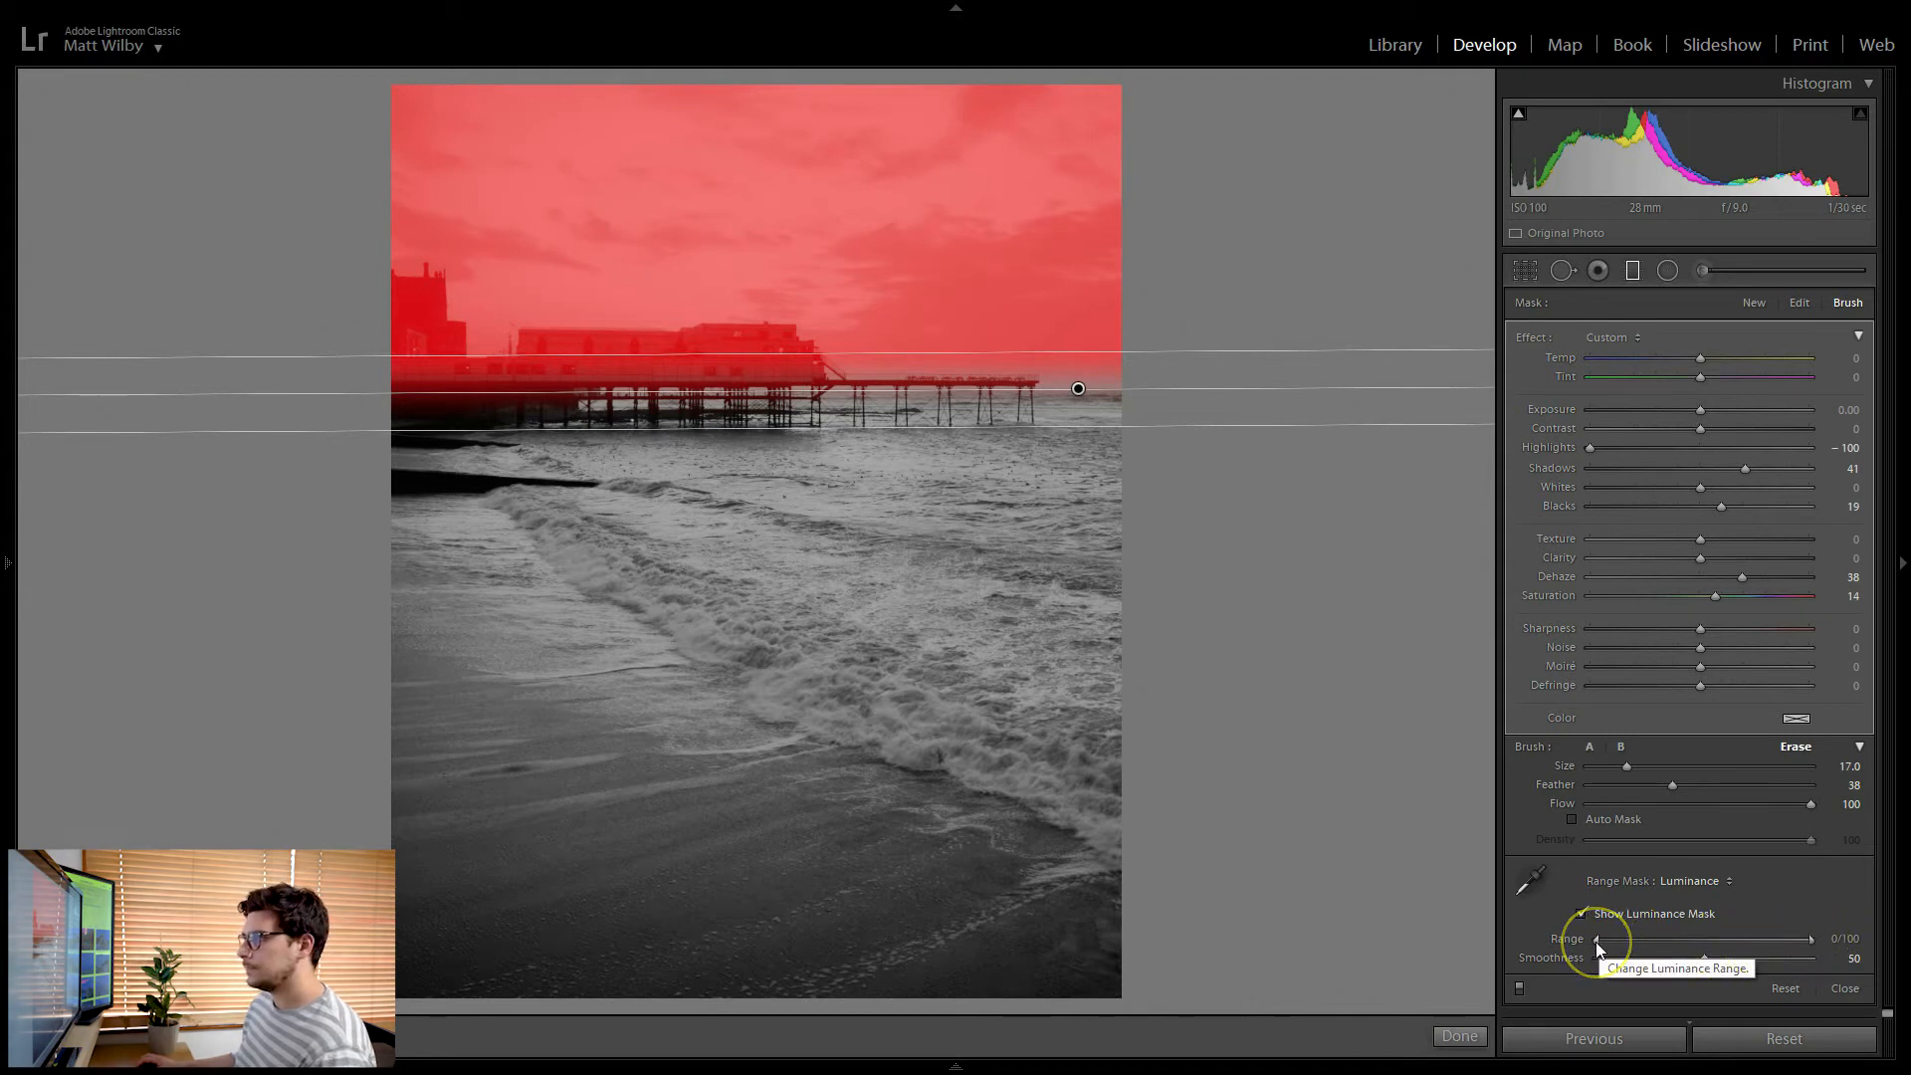
mouse_move(1811, 939)
mouse_down()
mouse_move(1855, 942)
mouse_move(1711, 941)
mouse_move(1821, 953)
mouse_up()
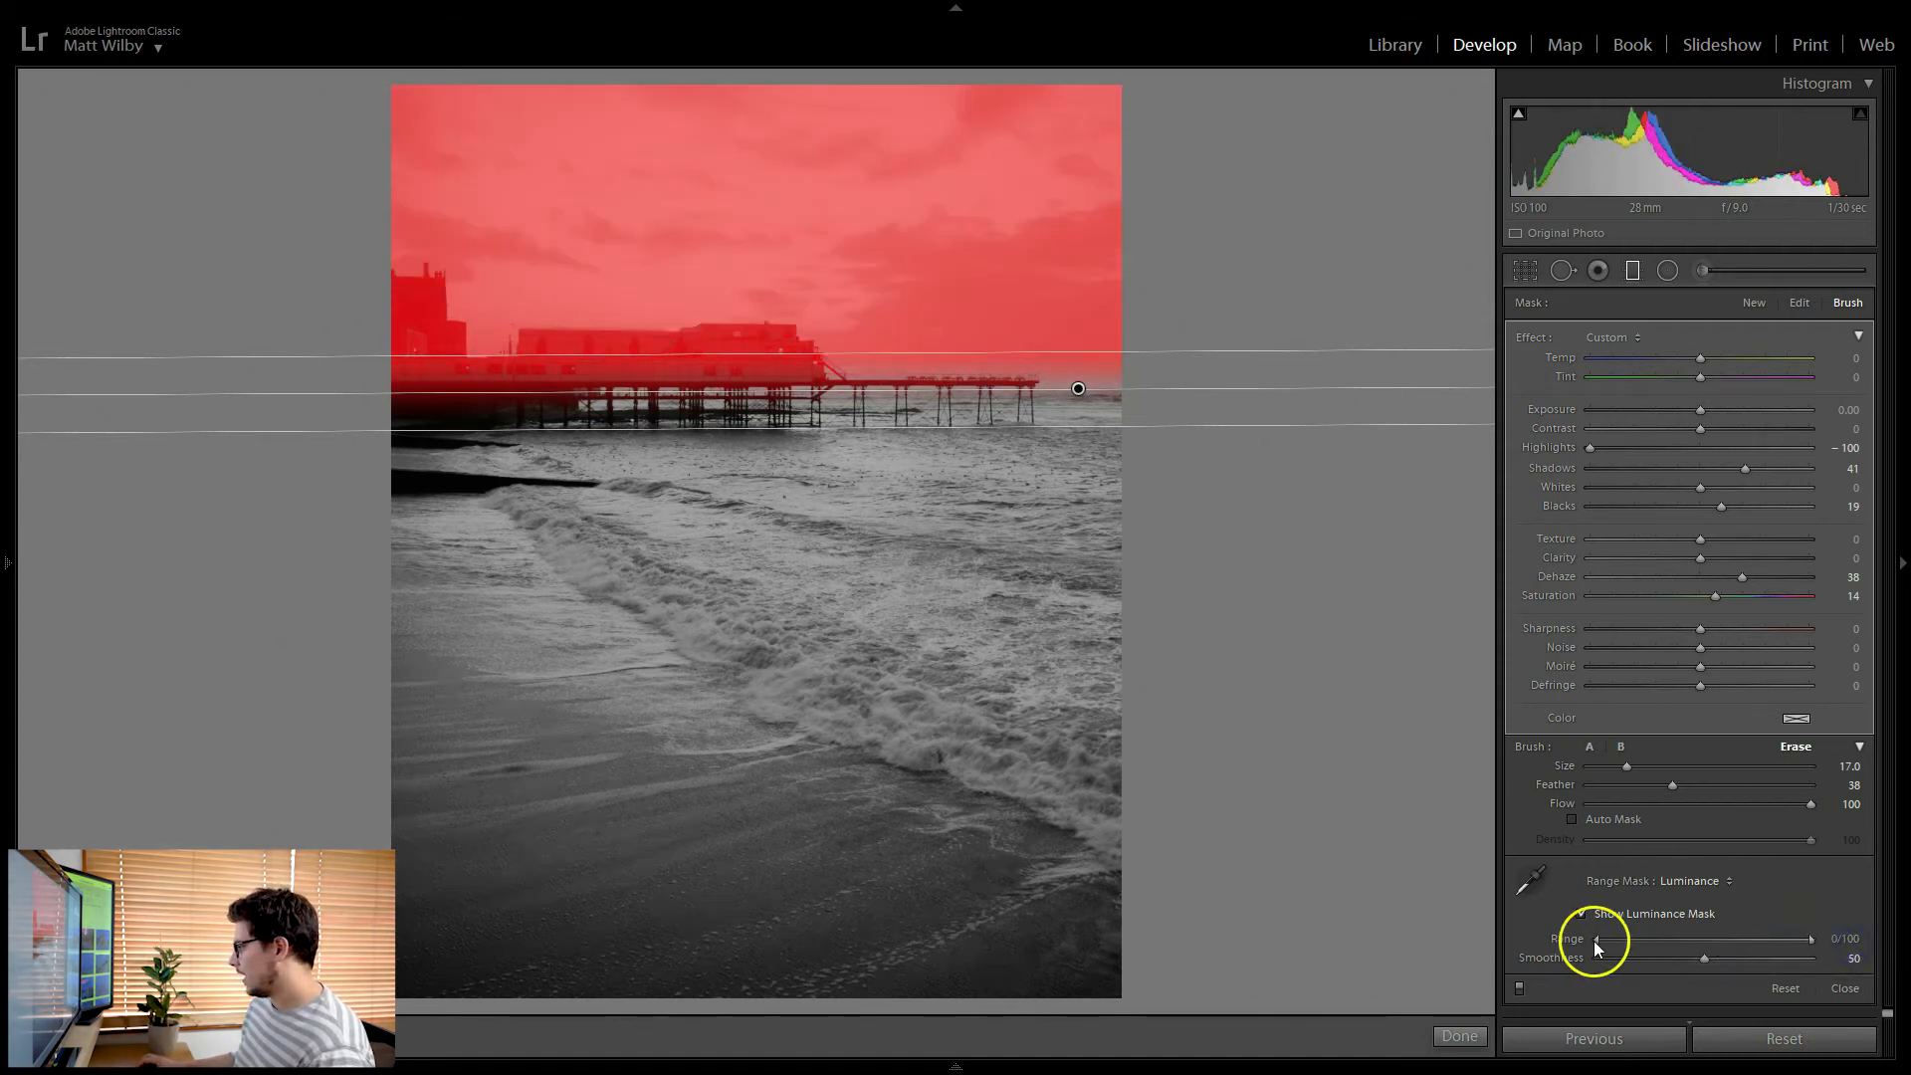
drag(1598, 939, 1686, 947)
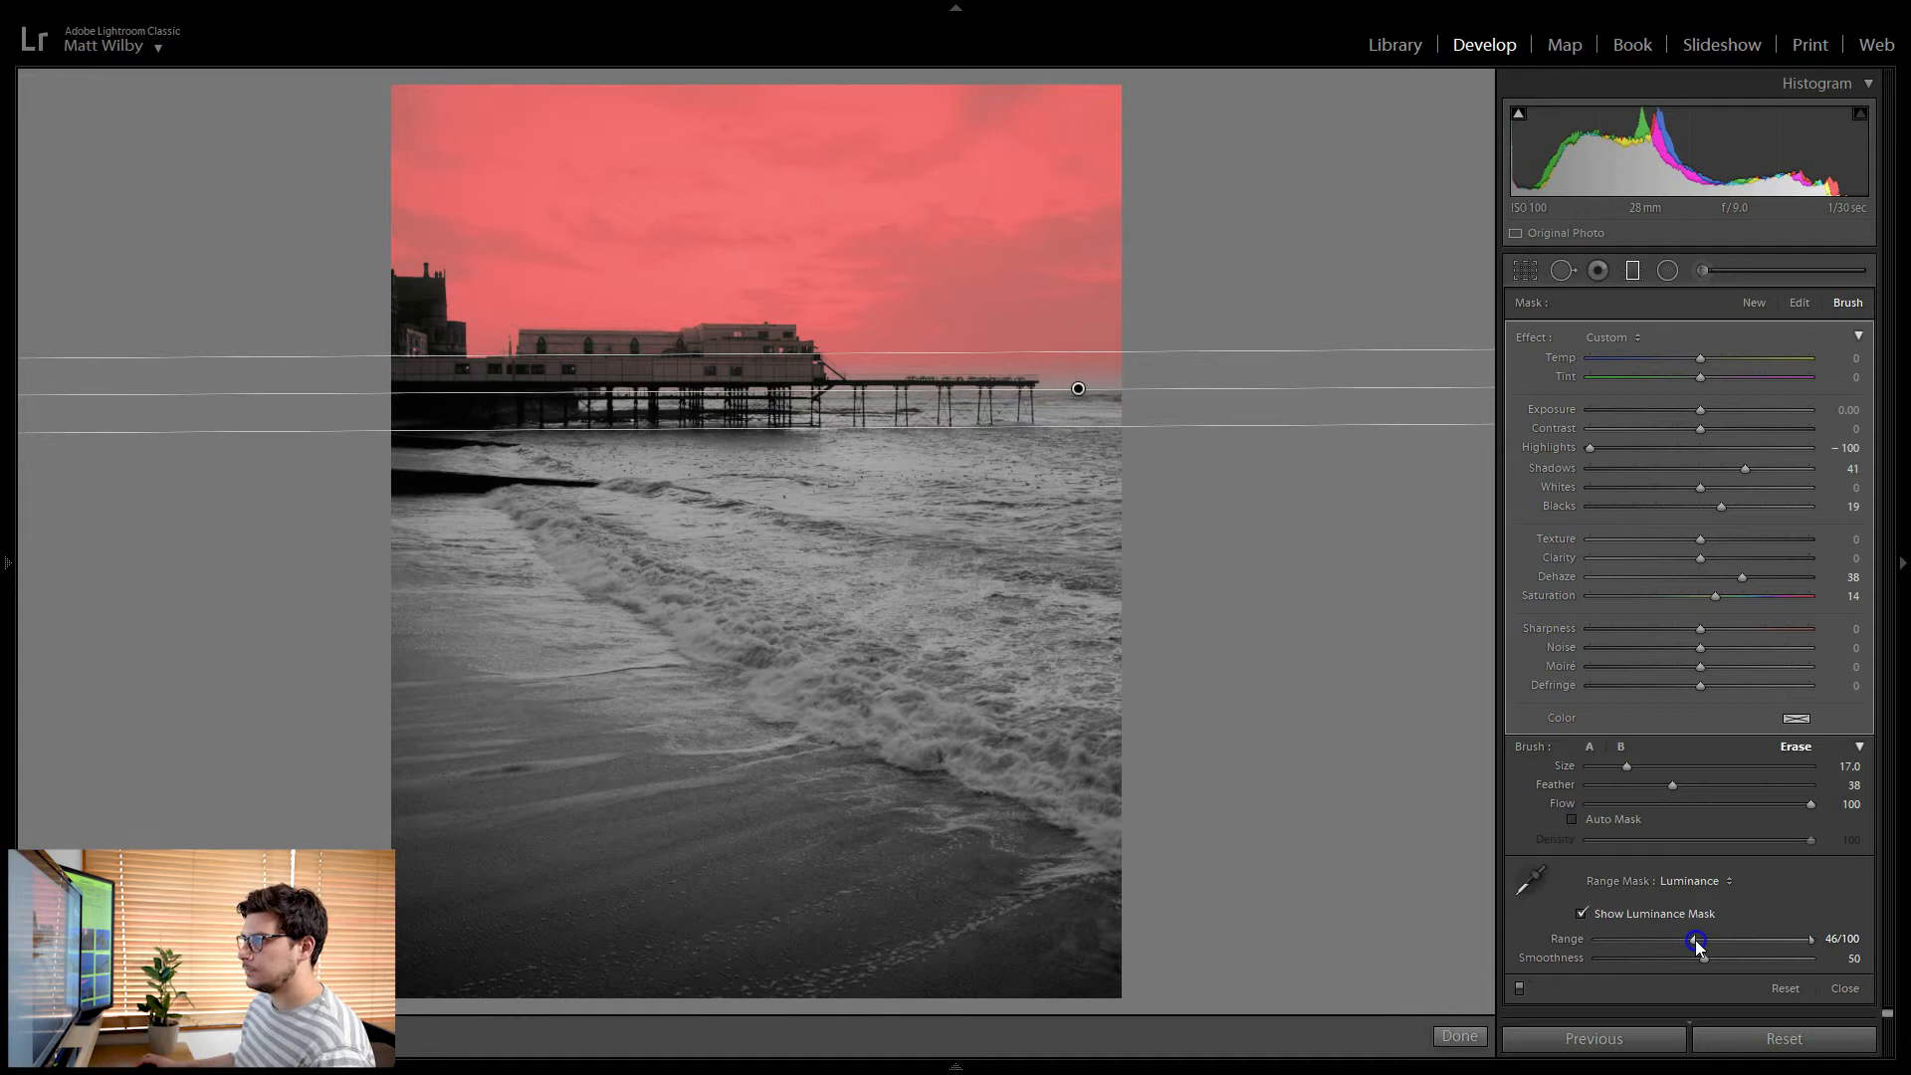
click(1584, 915)
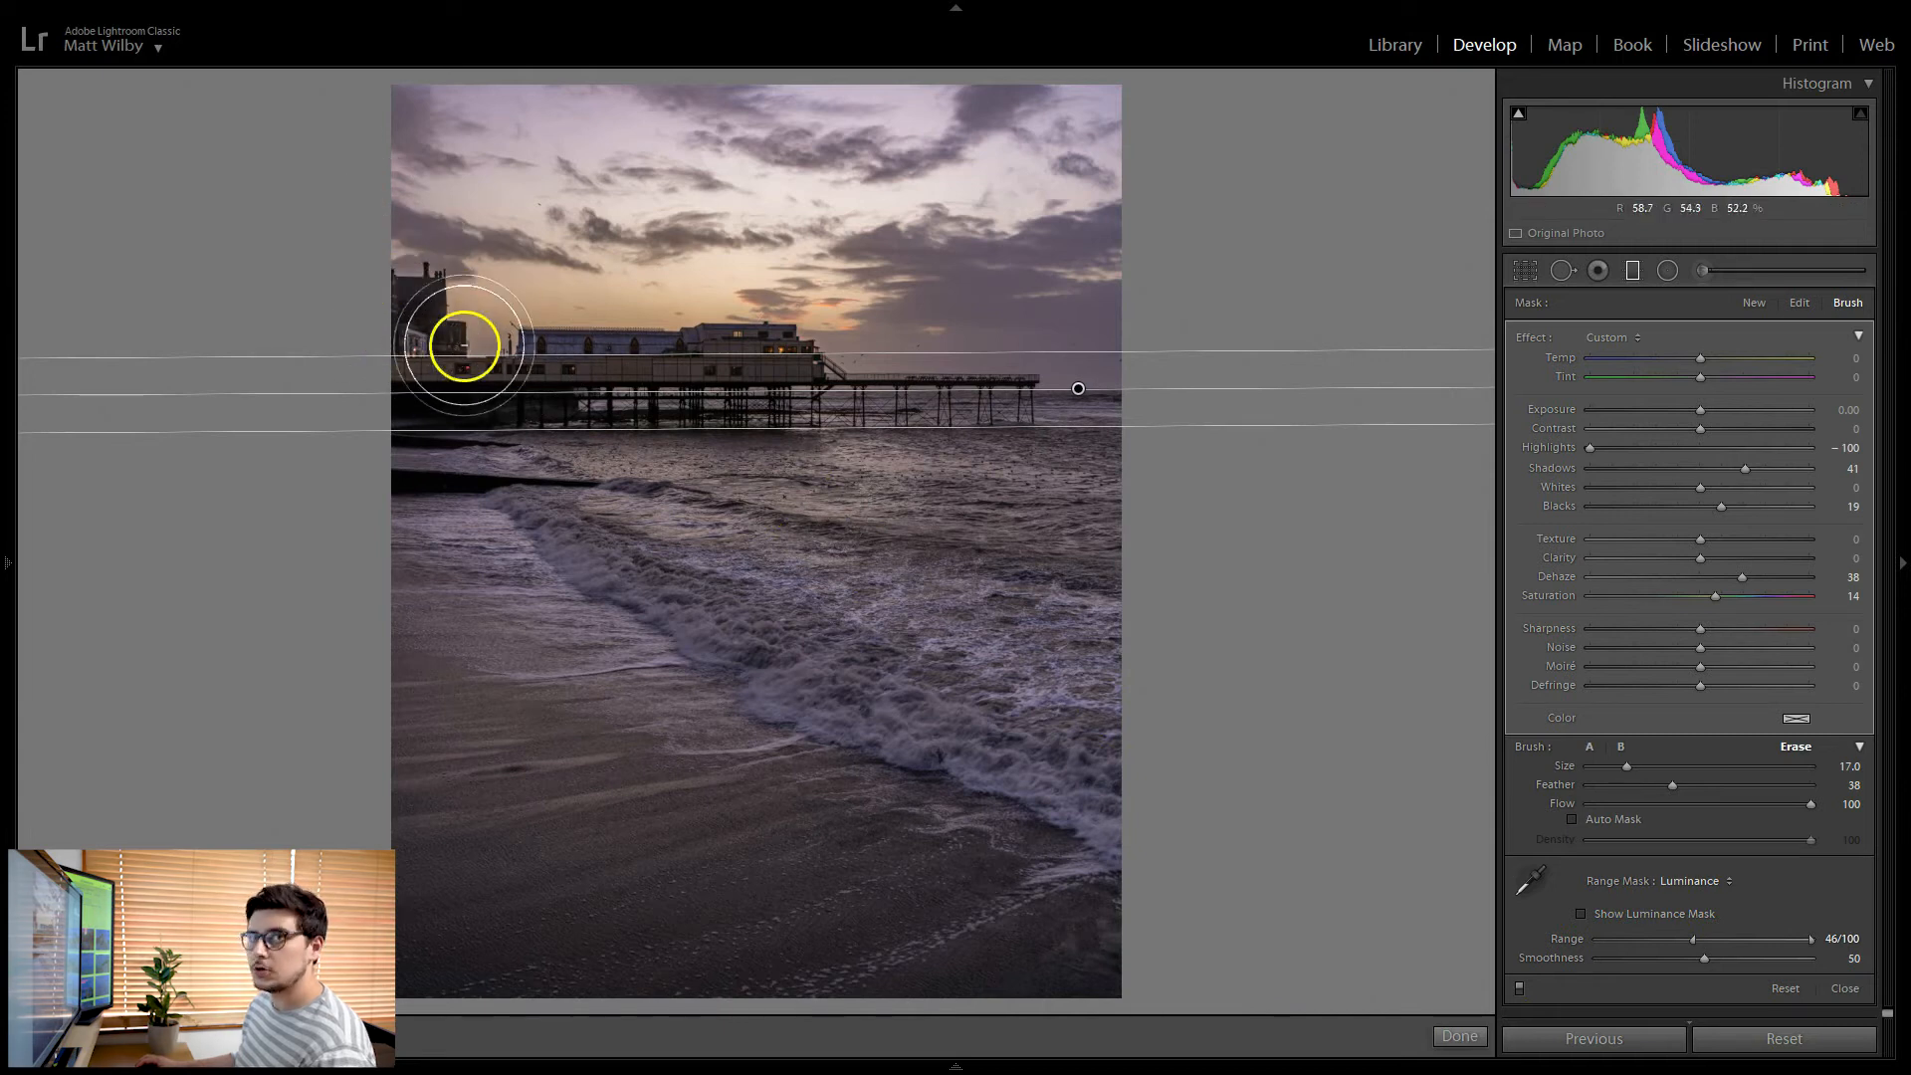
click(1678, 882)
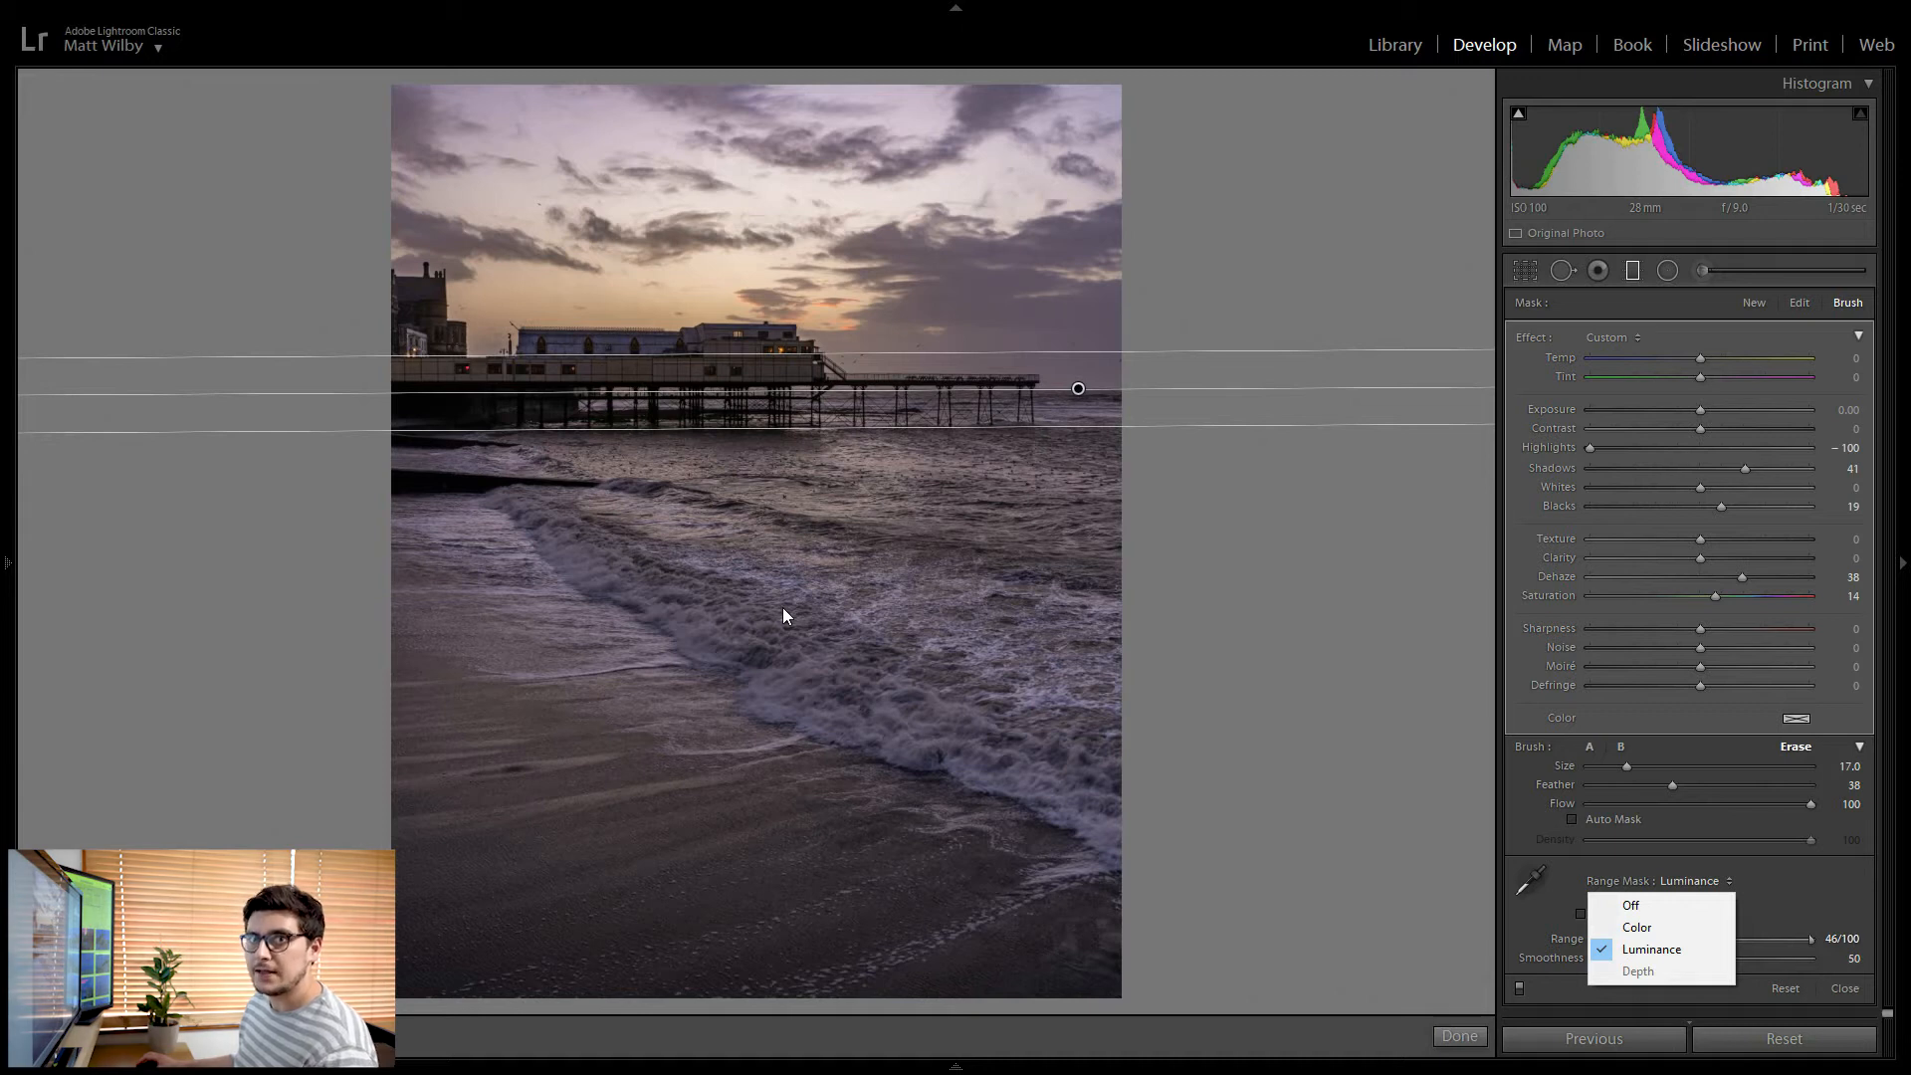
drag(1078, 389, 1126, 380)
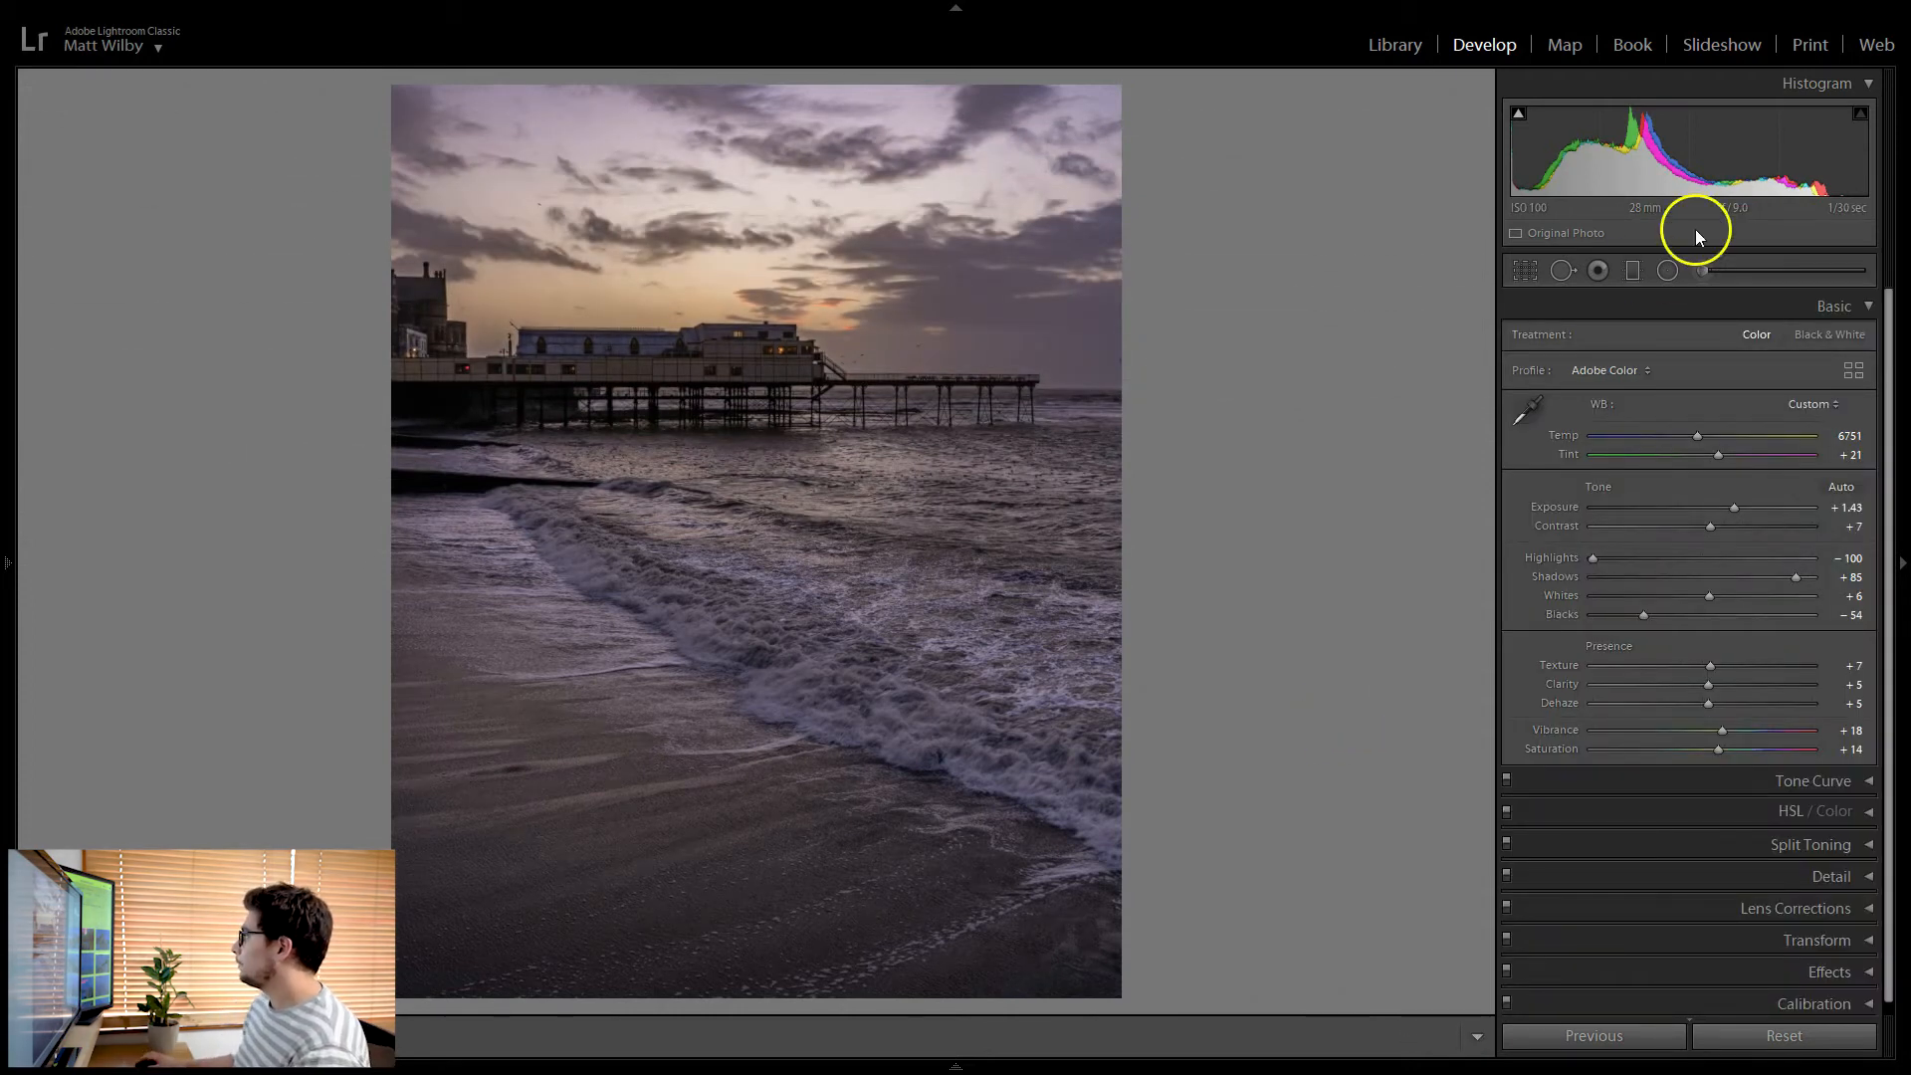
Draw an inverted radial filter across the waves, trying Exposure at 4.00 and resetting it to 0
click(1664, 279)
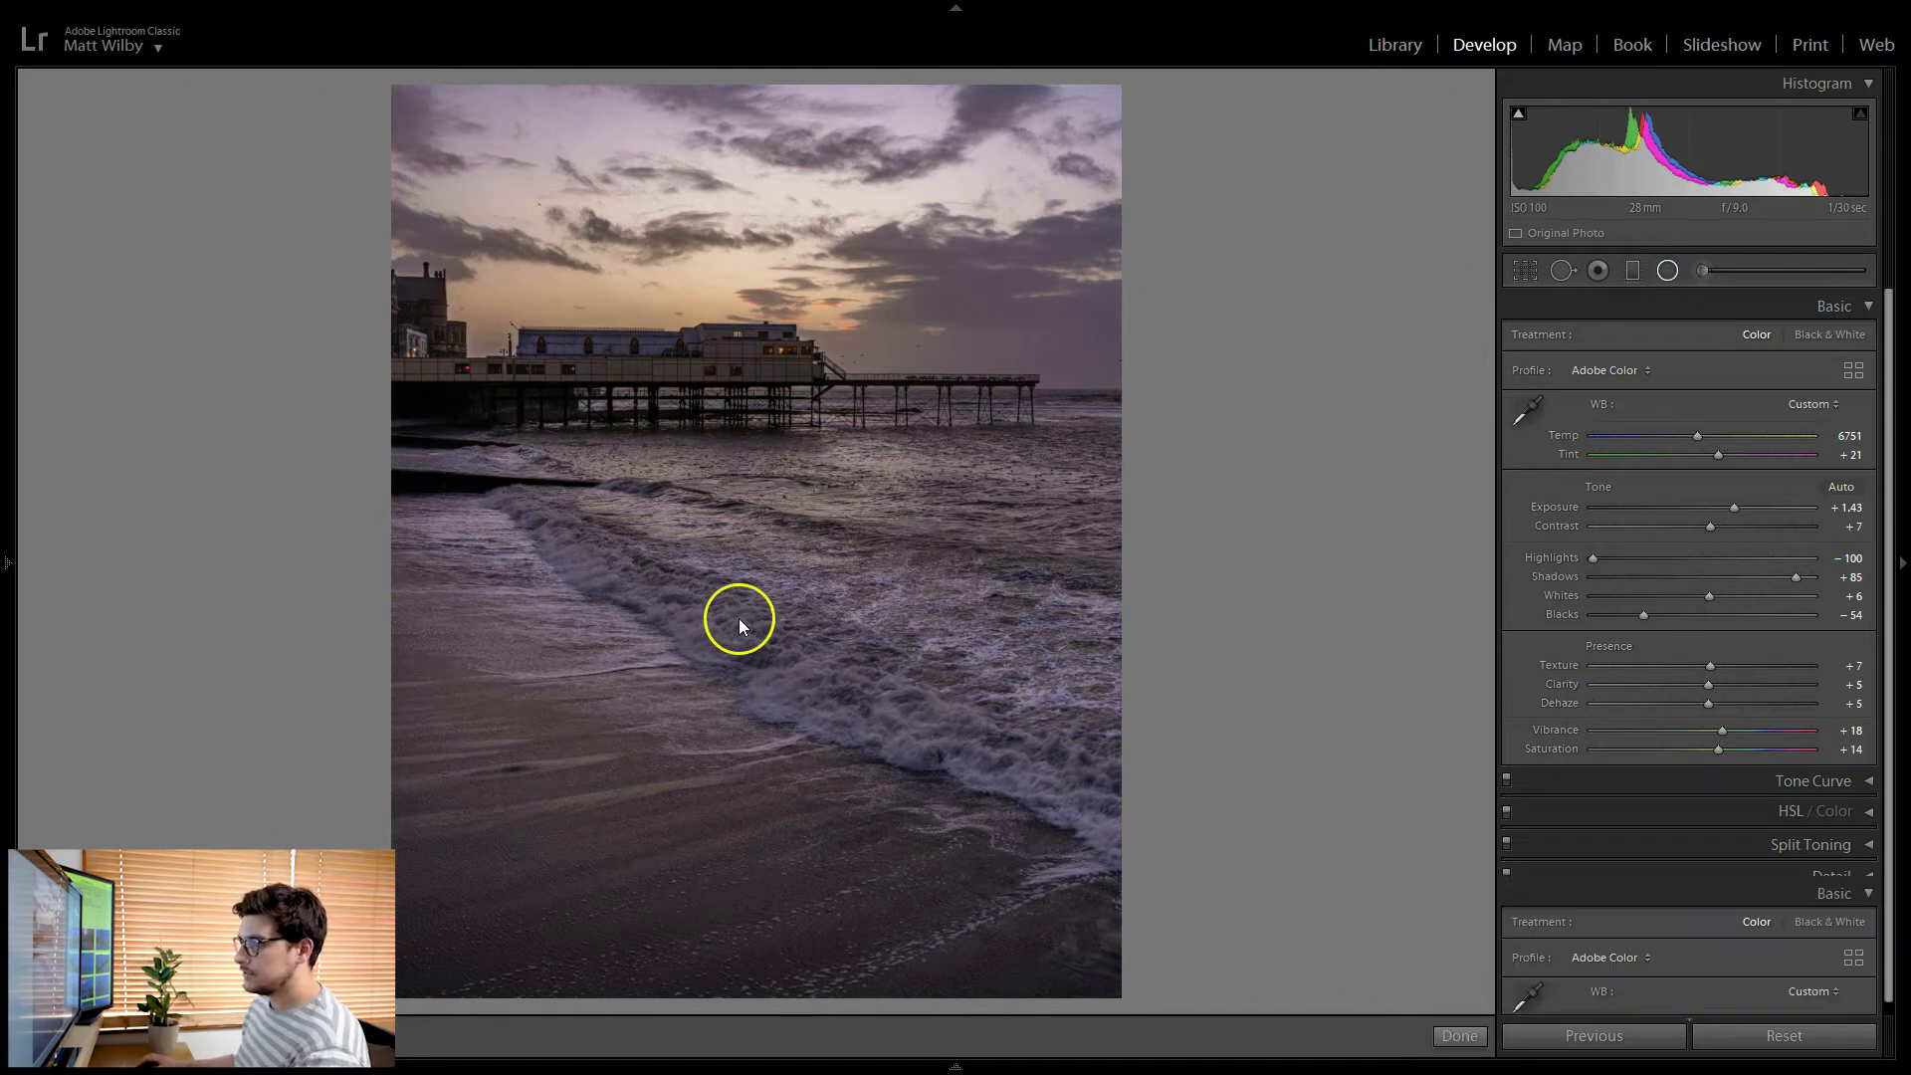
drag(740, 620, 1237, 756)
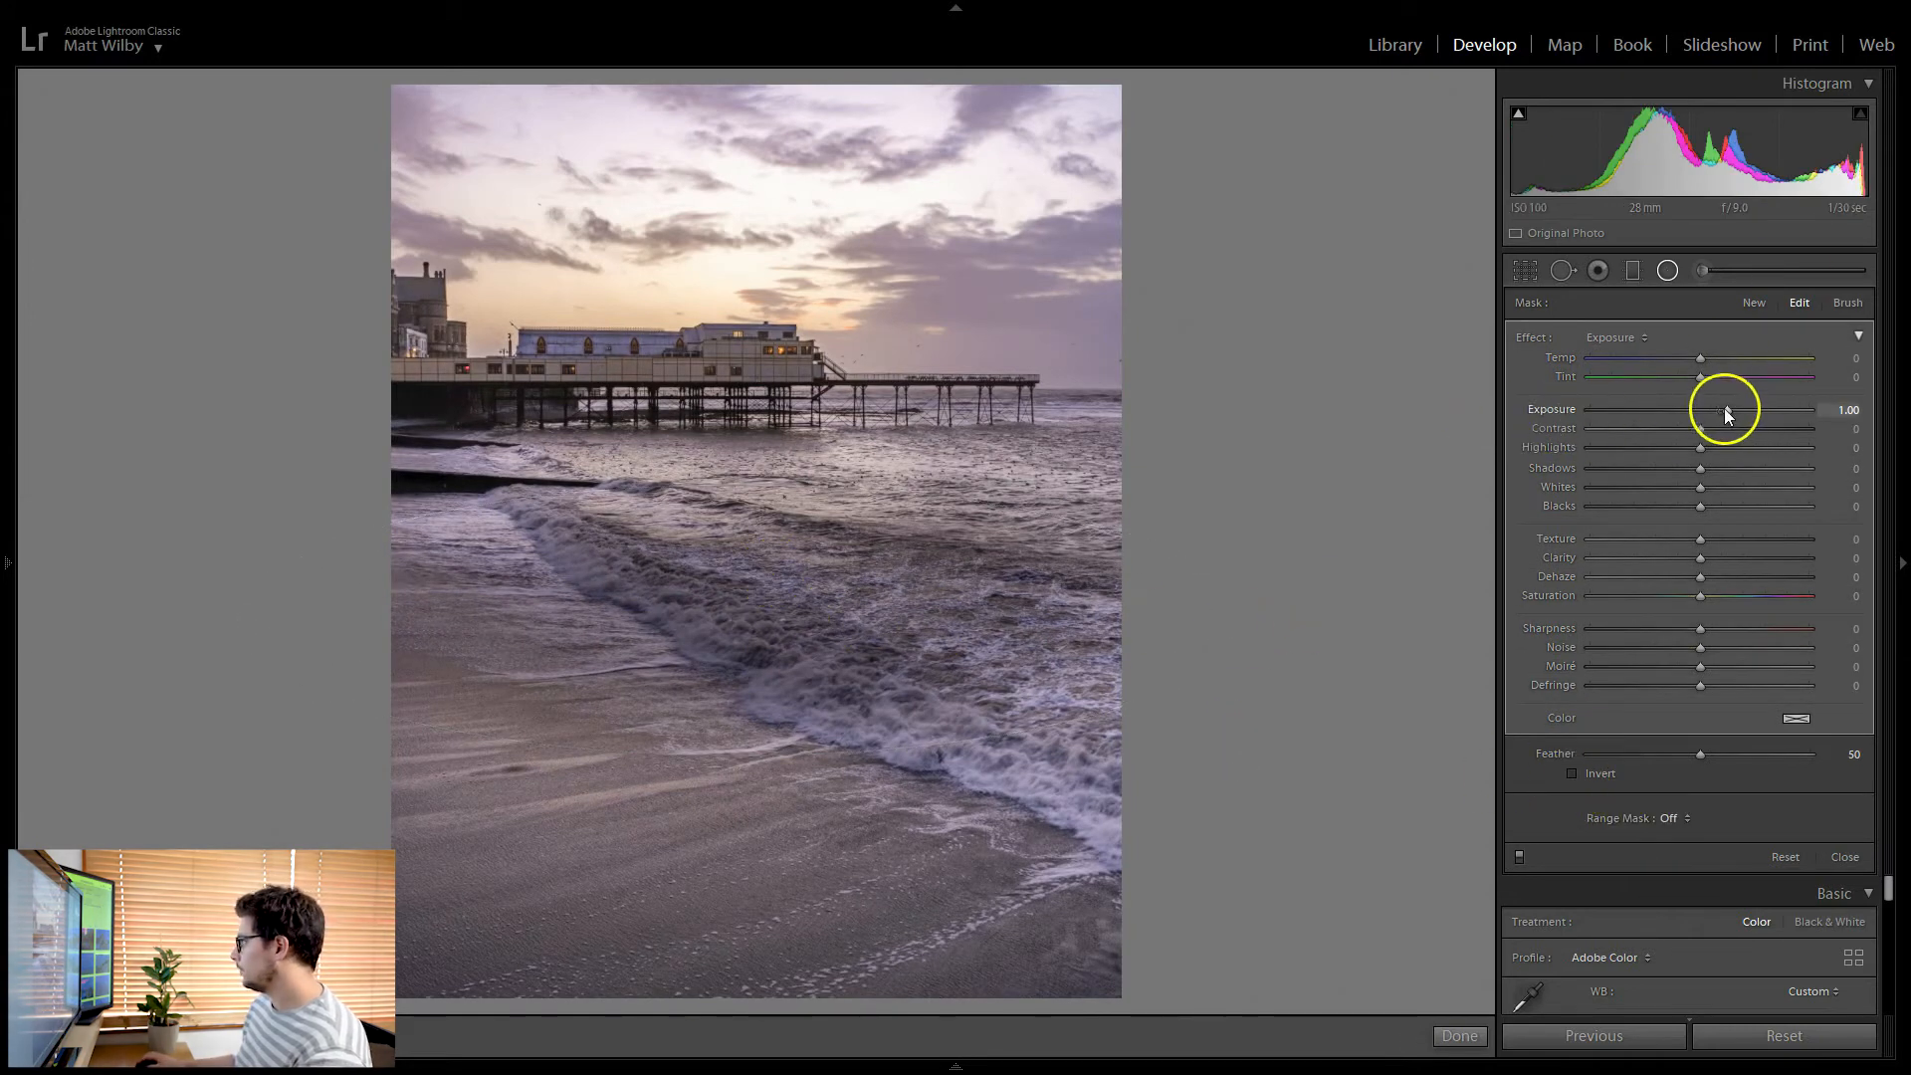
drag(1725, 408, 1839, 410)
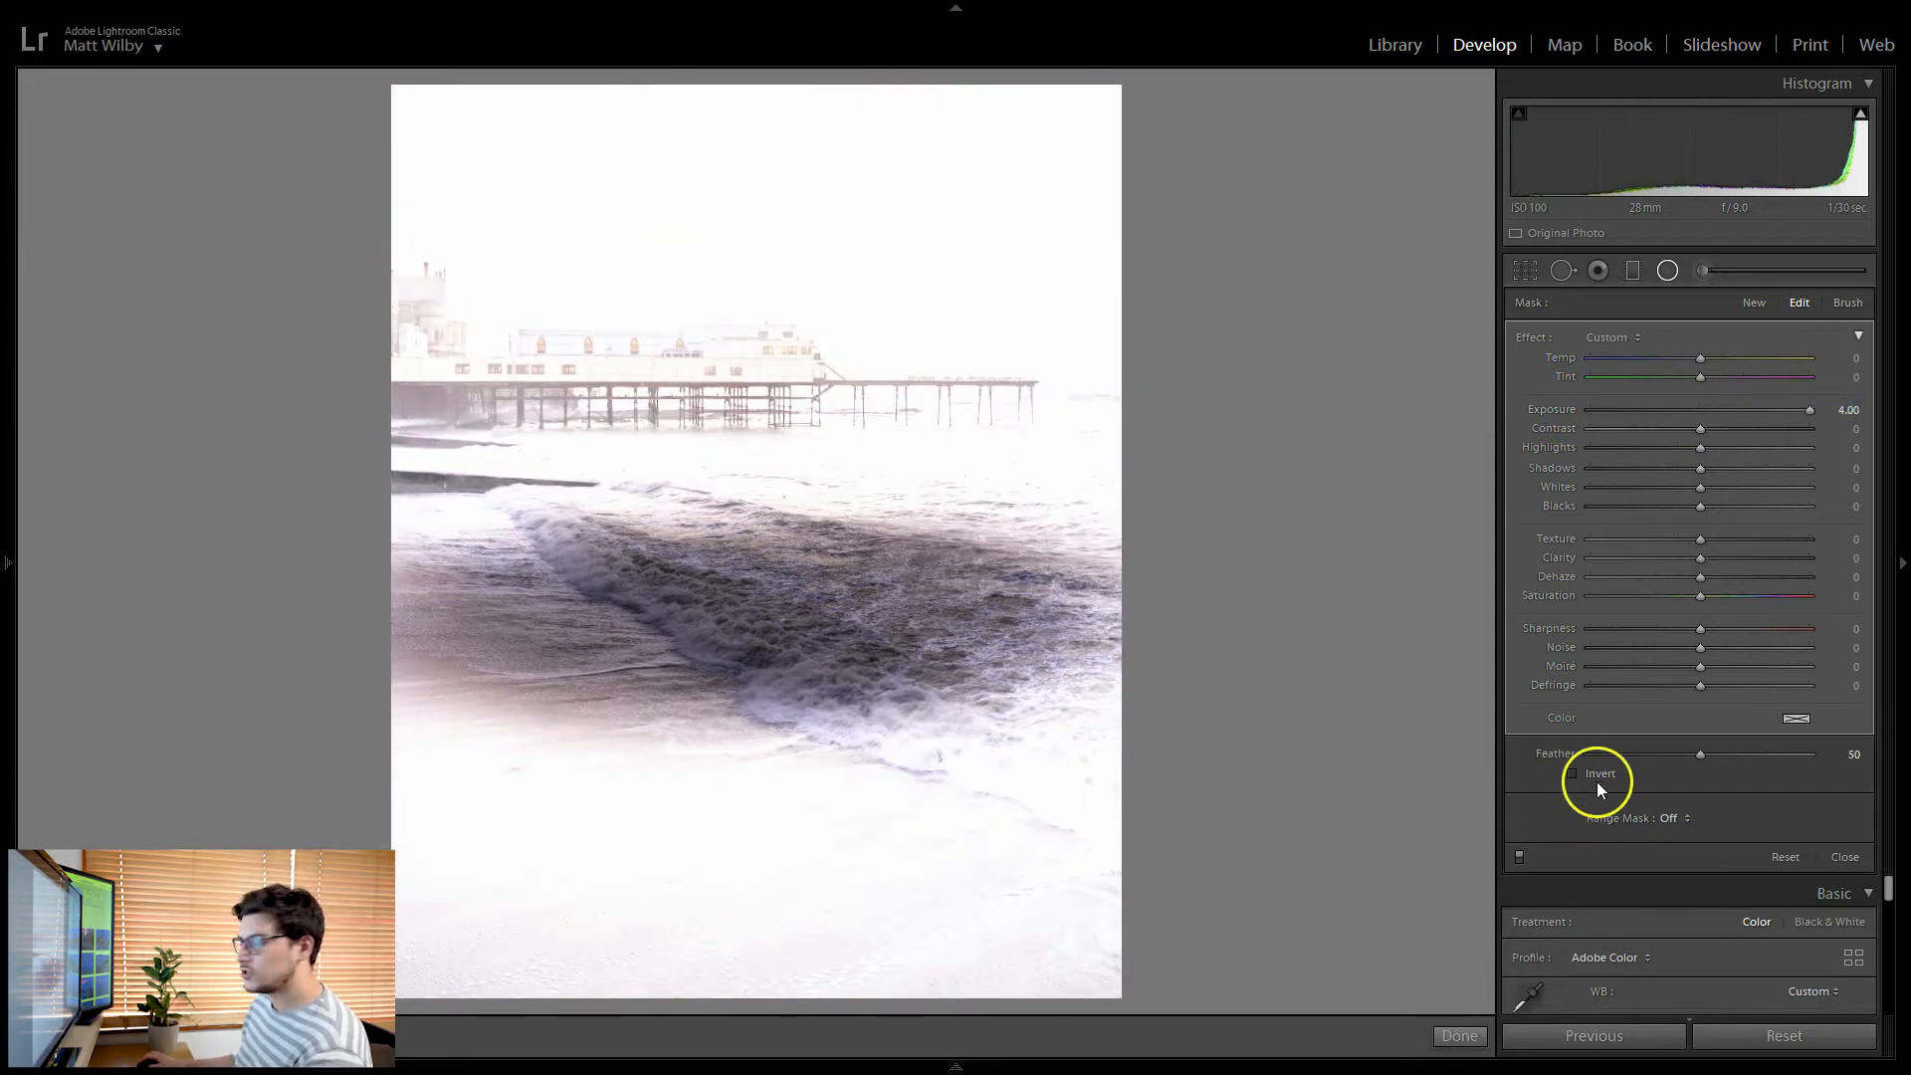
click(1572, 773)
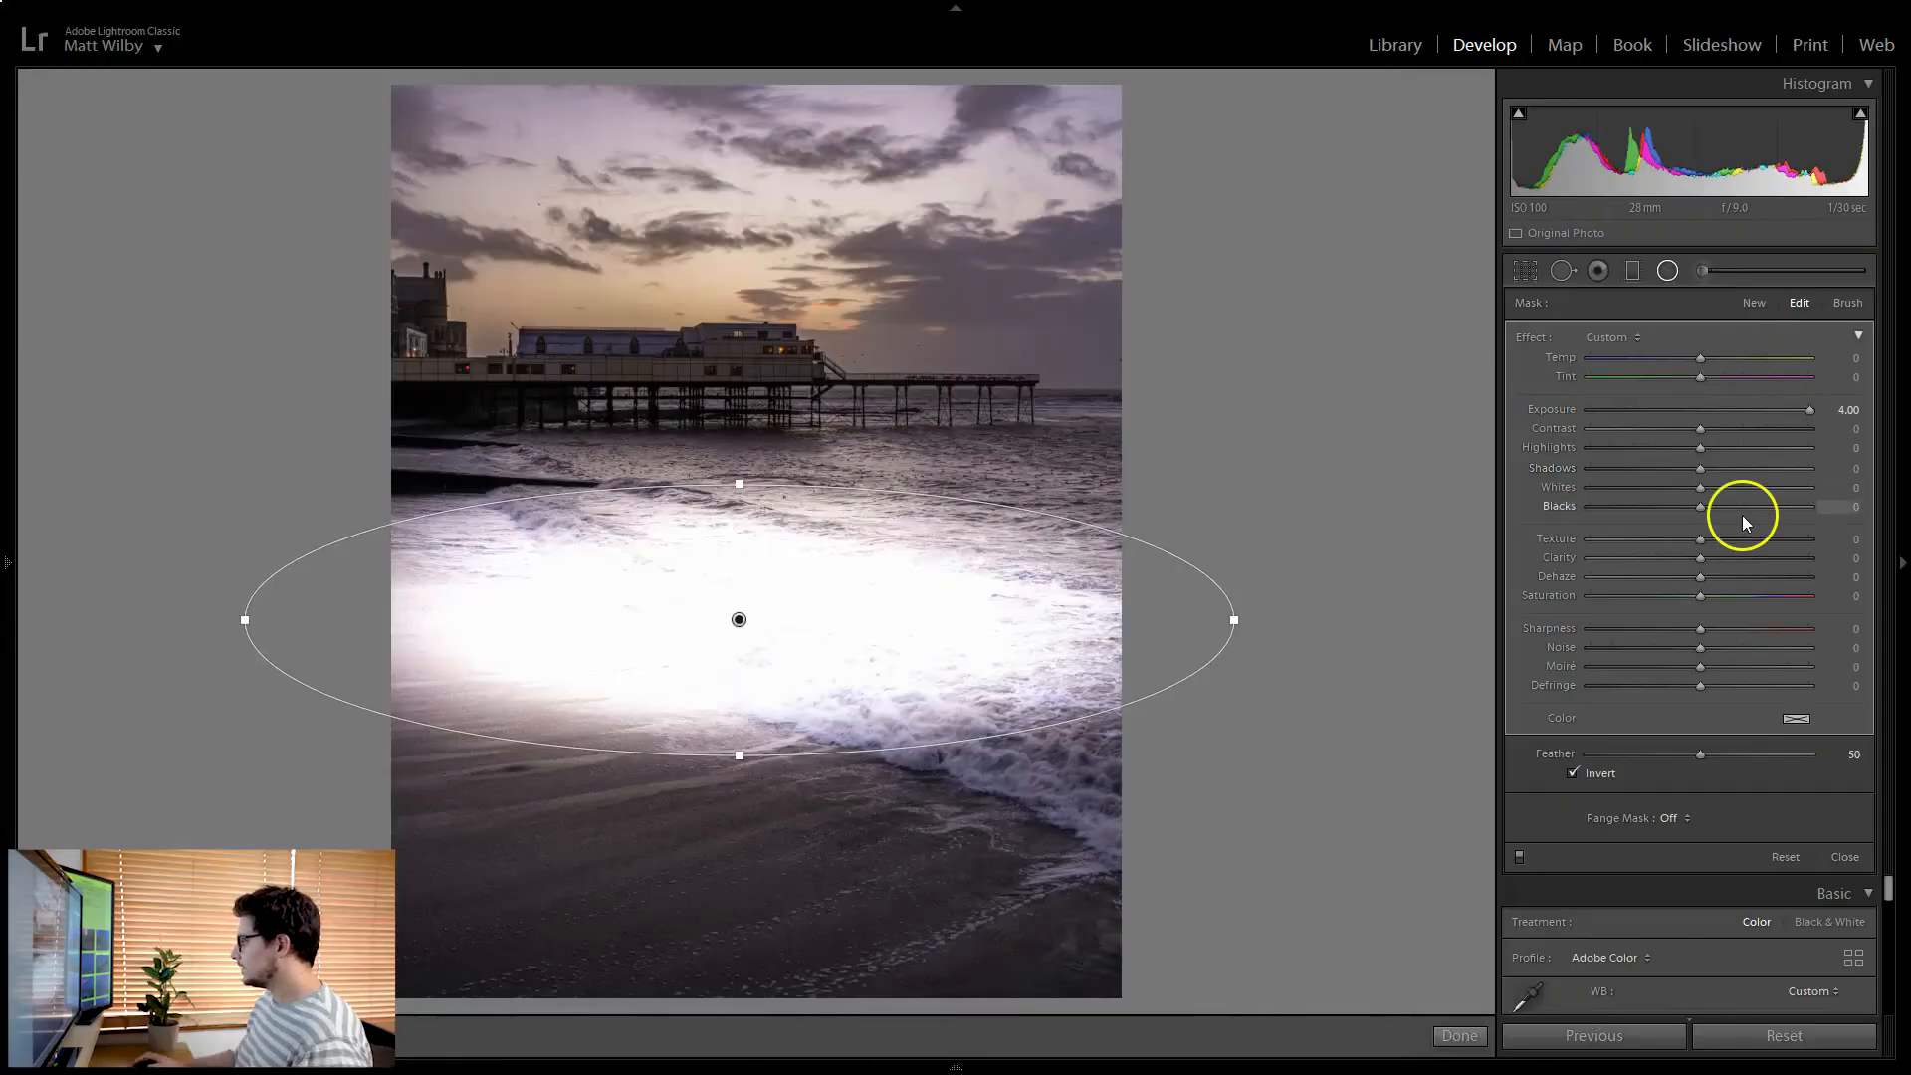
double_click(1545, 409)
Rotate, resize and move the radial filter into a narrow diagonal ellipse along the breaking waves
drag(1241, 619, 1275, 890)
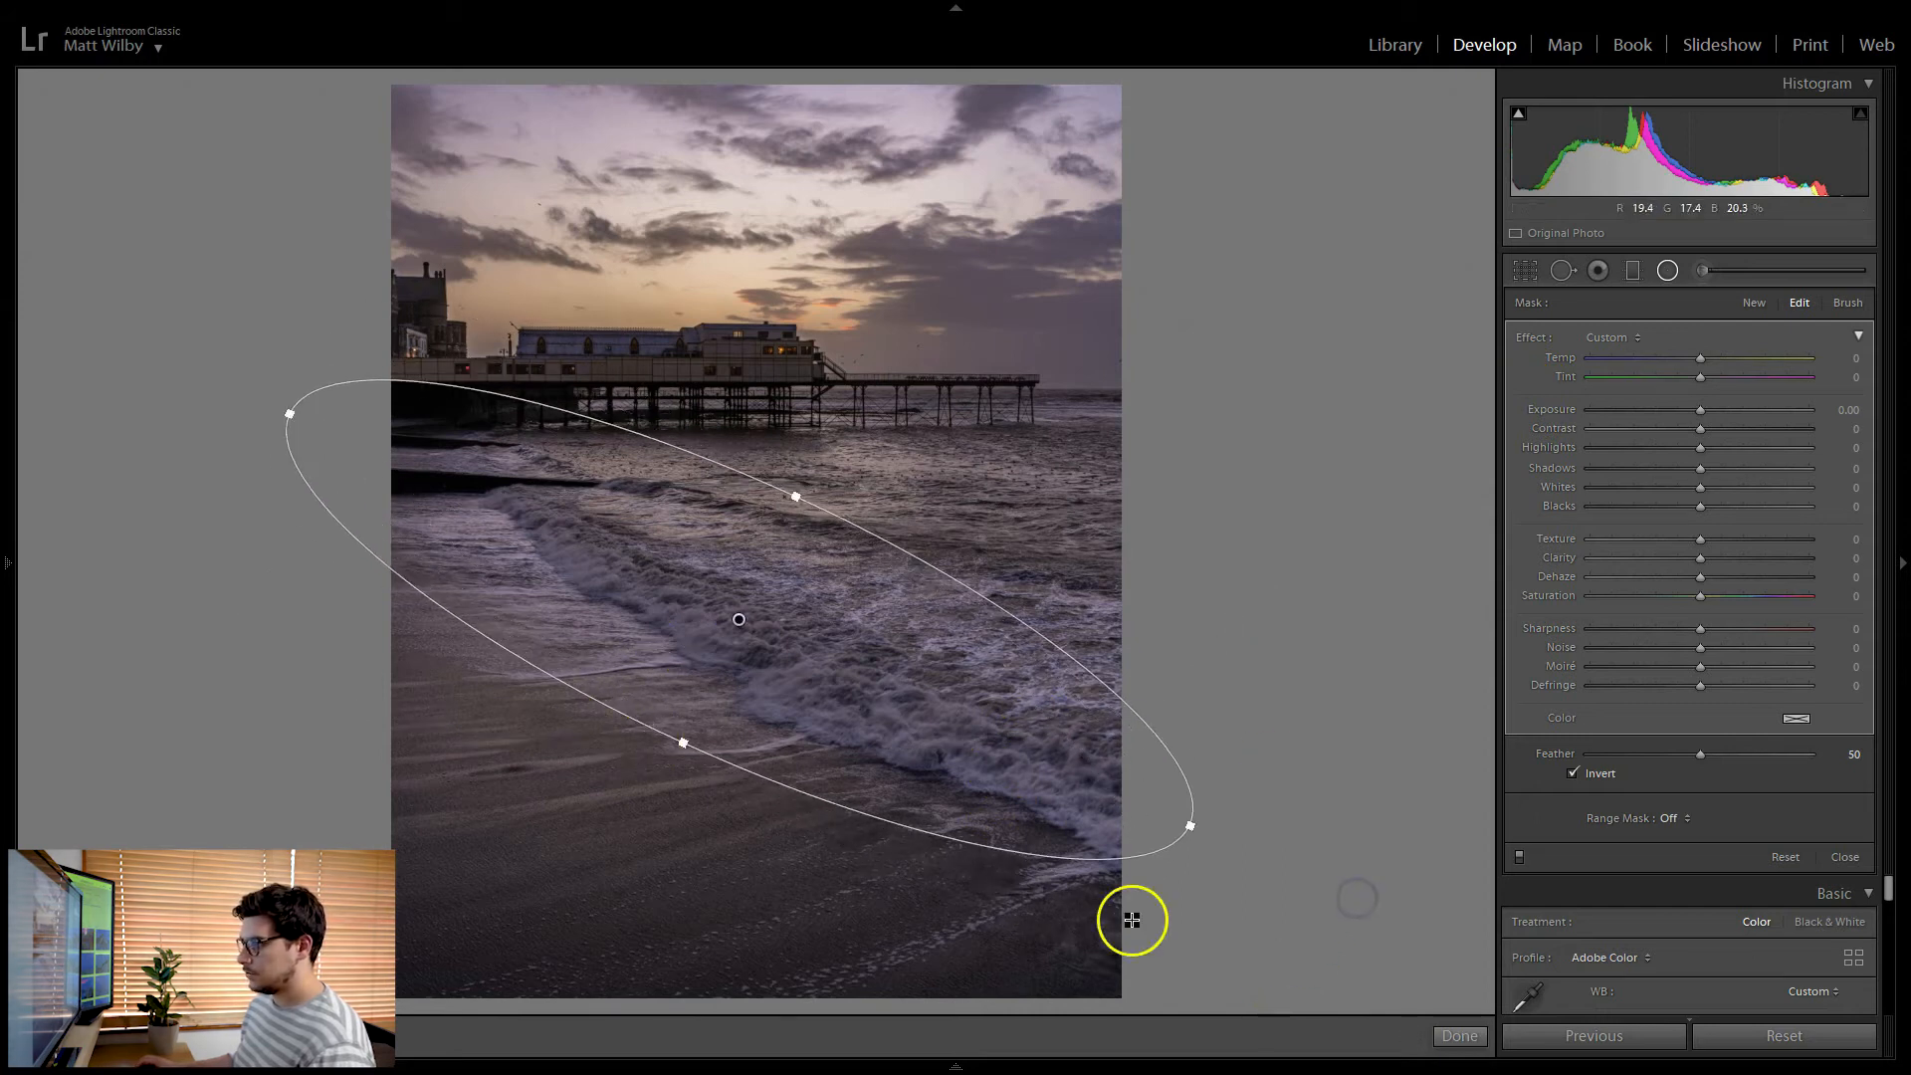
drag(1199, 826, 1356, 905)
drag(751, 620, 832, 645)
drag(1378, 892, 1186, 801)
drag(886, 516, 870, 554)
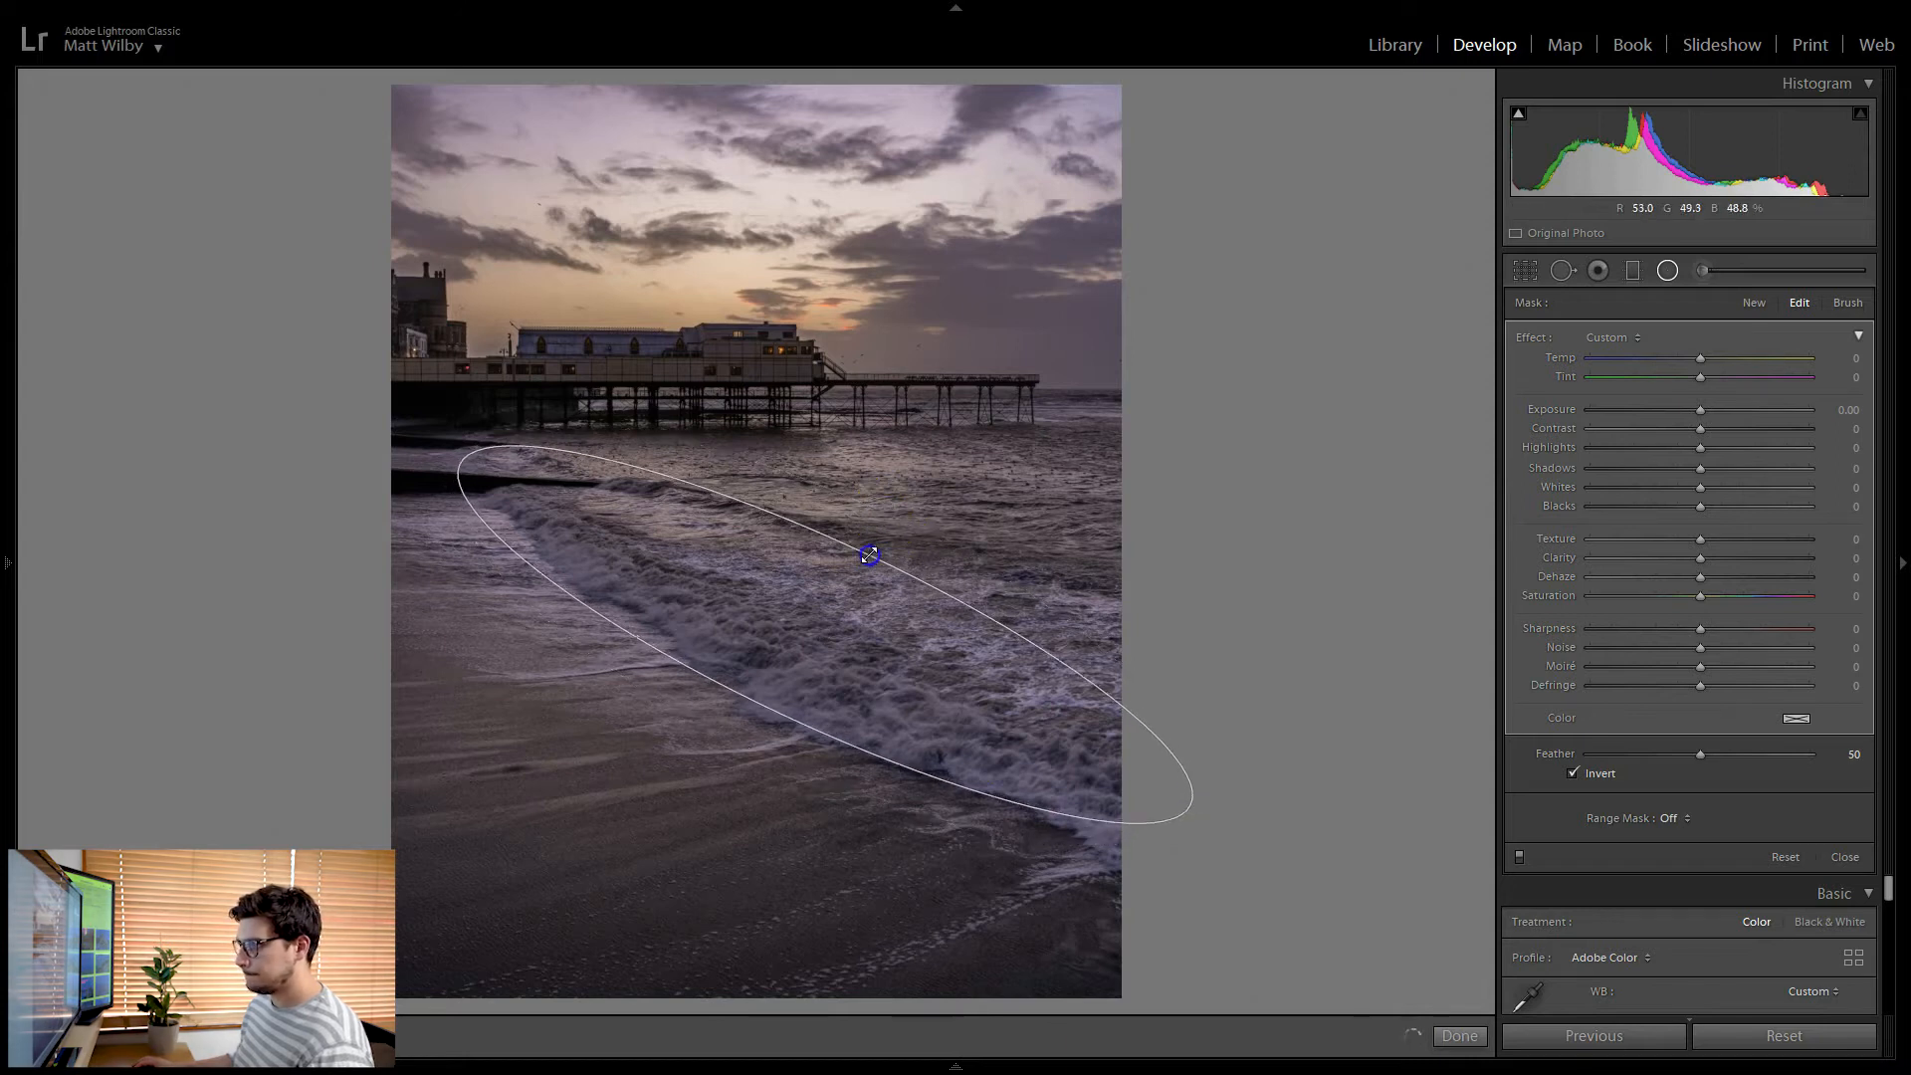
drag(815, 640, 811, 659)
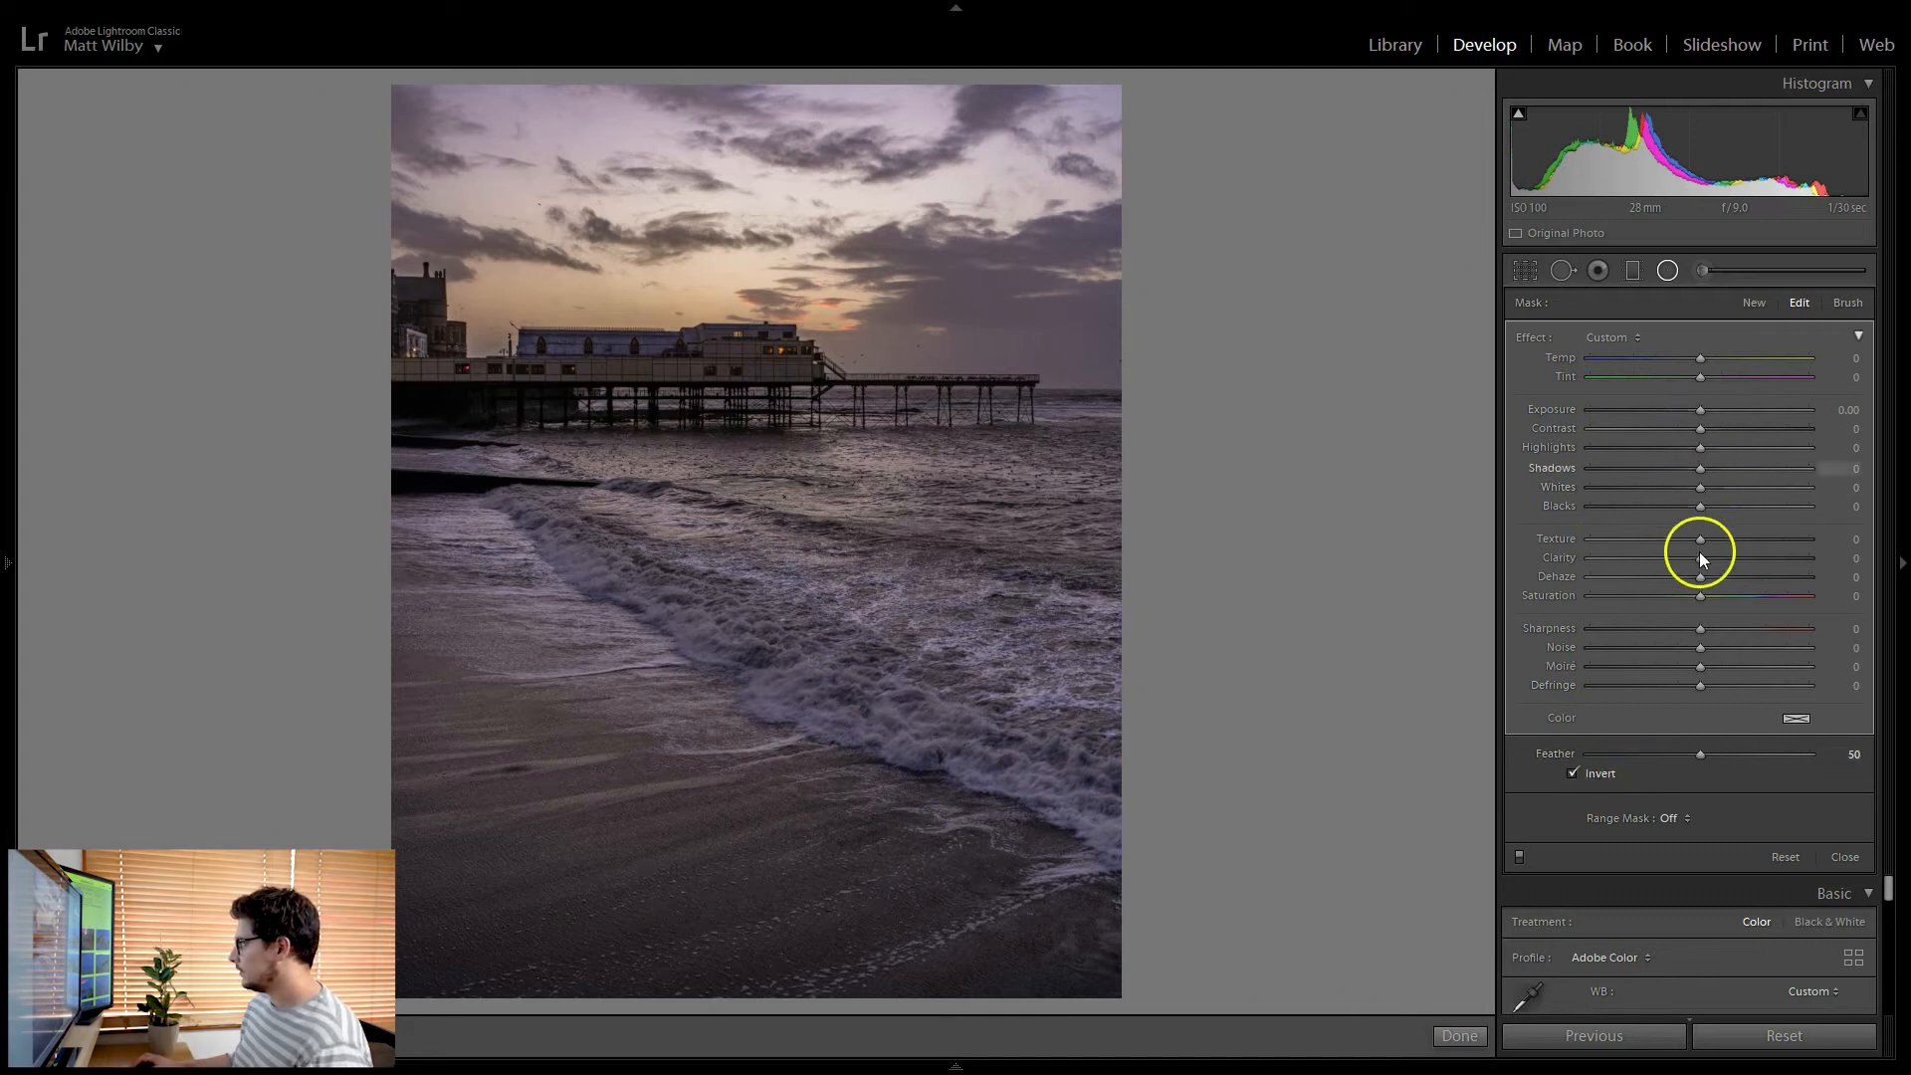
Raise the radial filter's Clarity and brighten the light tones in the breaking waves
mouse_move(1701, 557)
mouse_down()
mouse_move(1765, 560)
mouse_move(1730, 558)
mouse_up()
drag(1700, 494, 1744, 457)
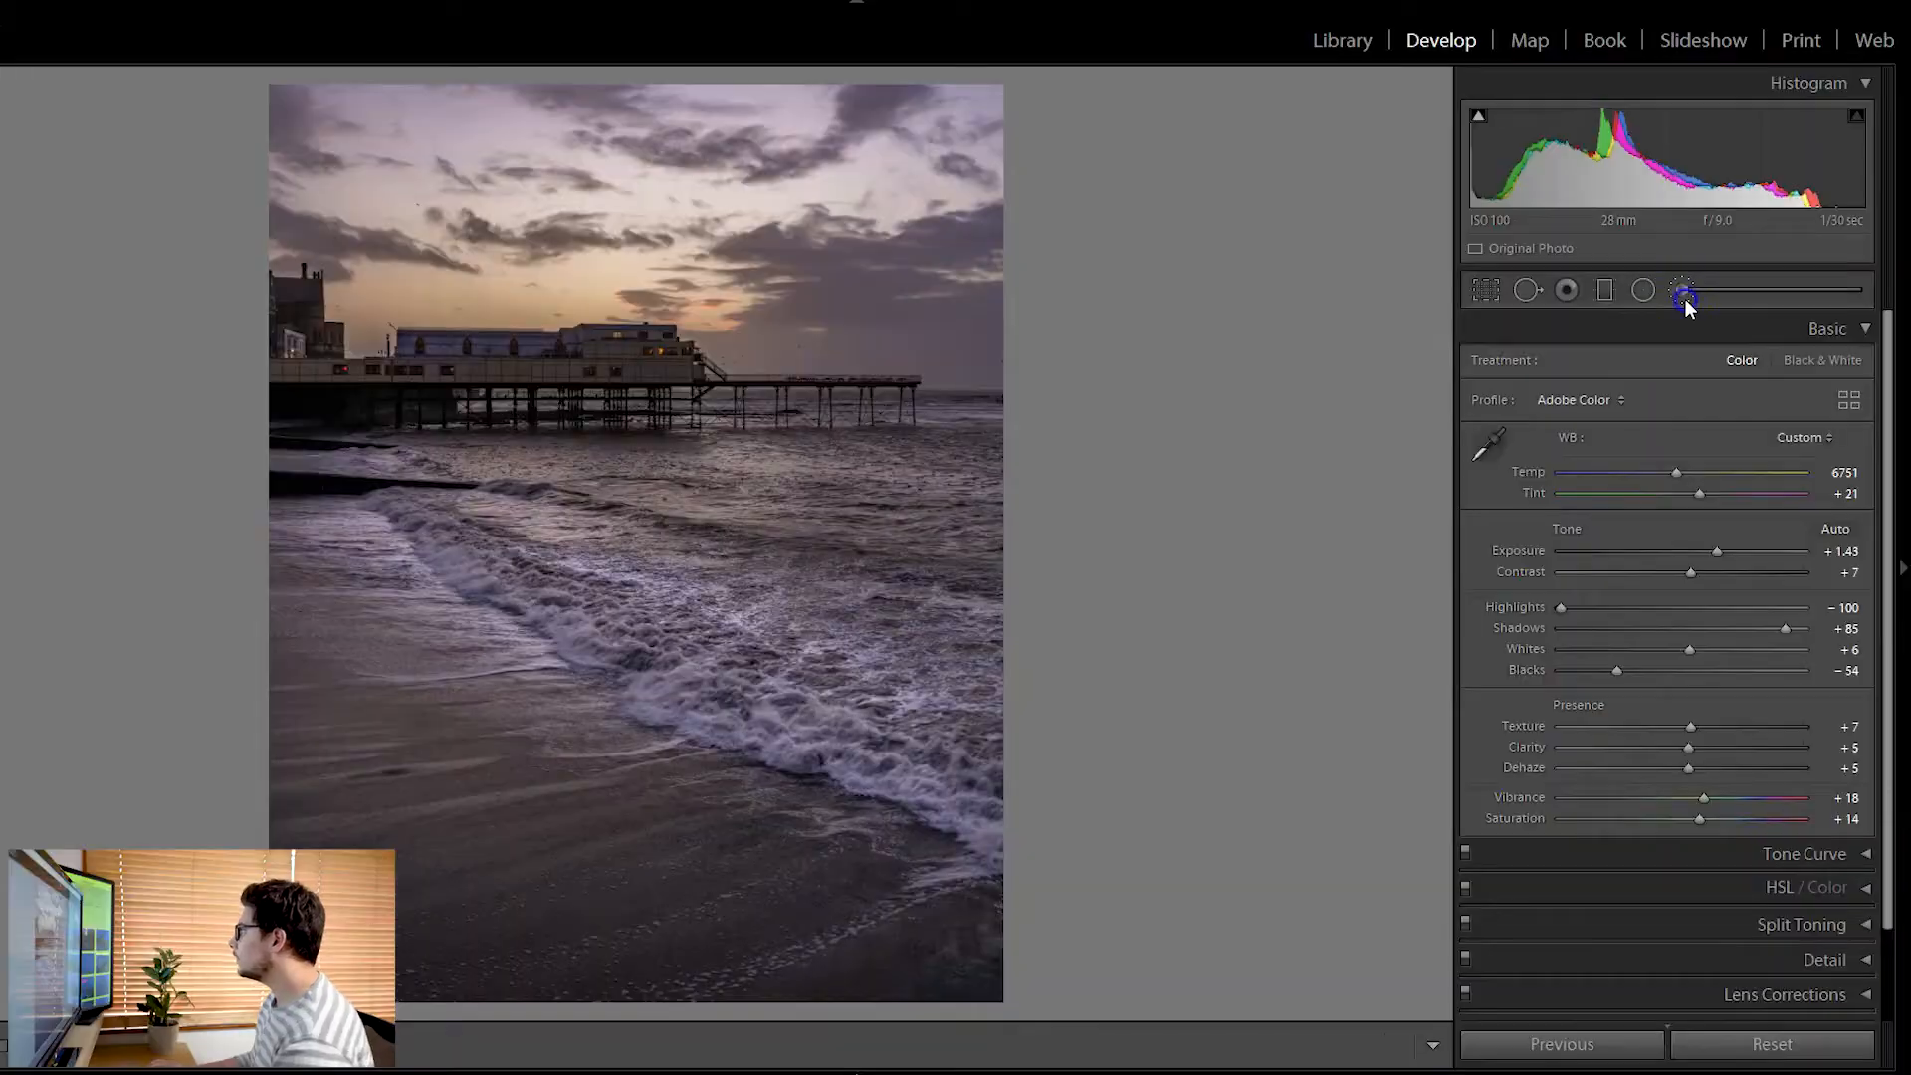
Set up an adjustment brush with size 26.6, feather 100 and Exposure 2.25
click(1684, 291)
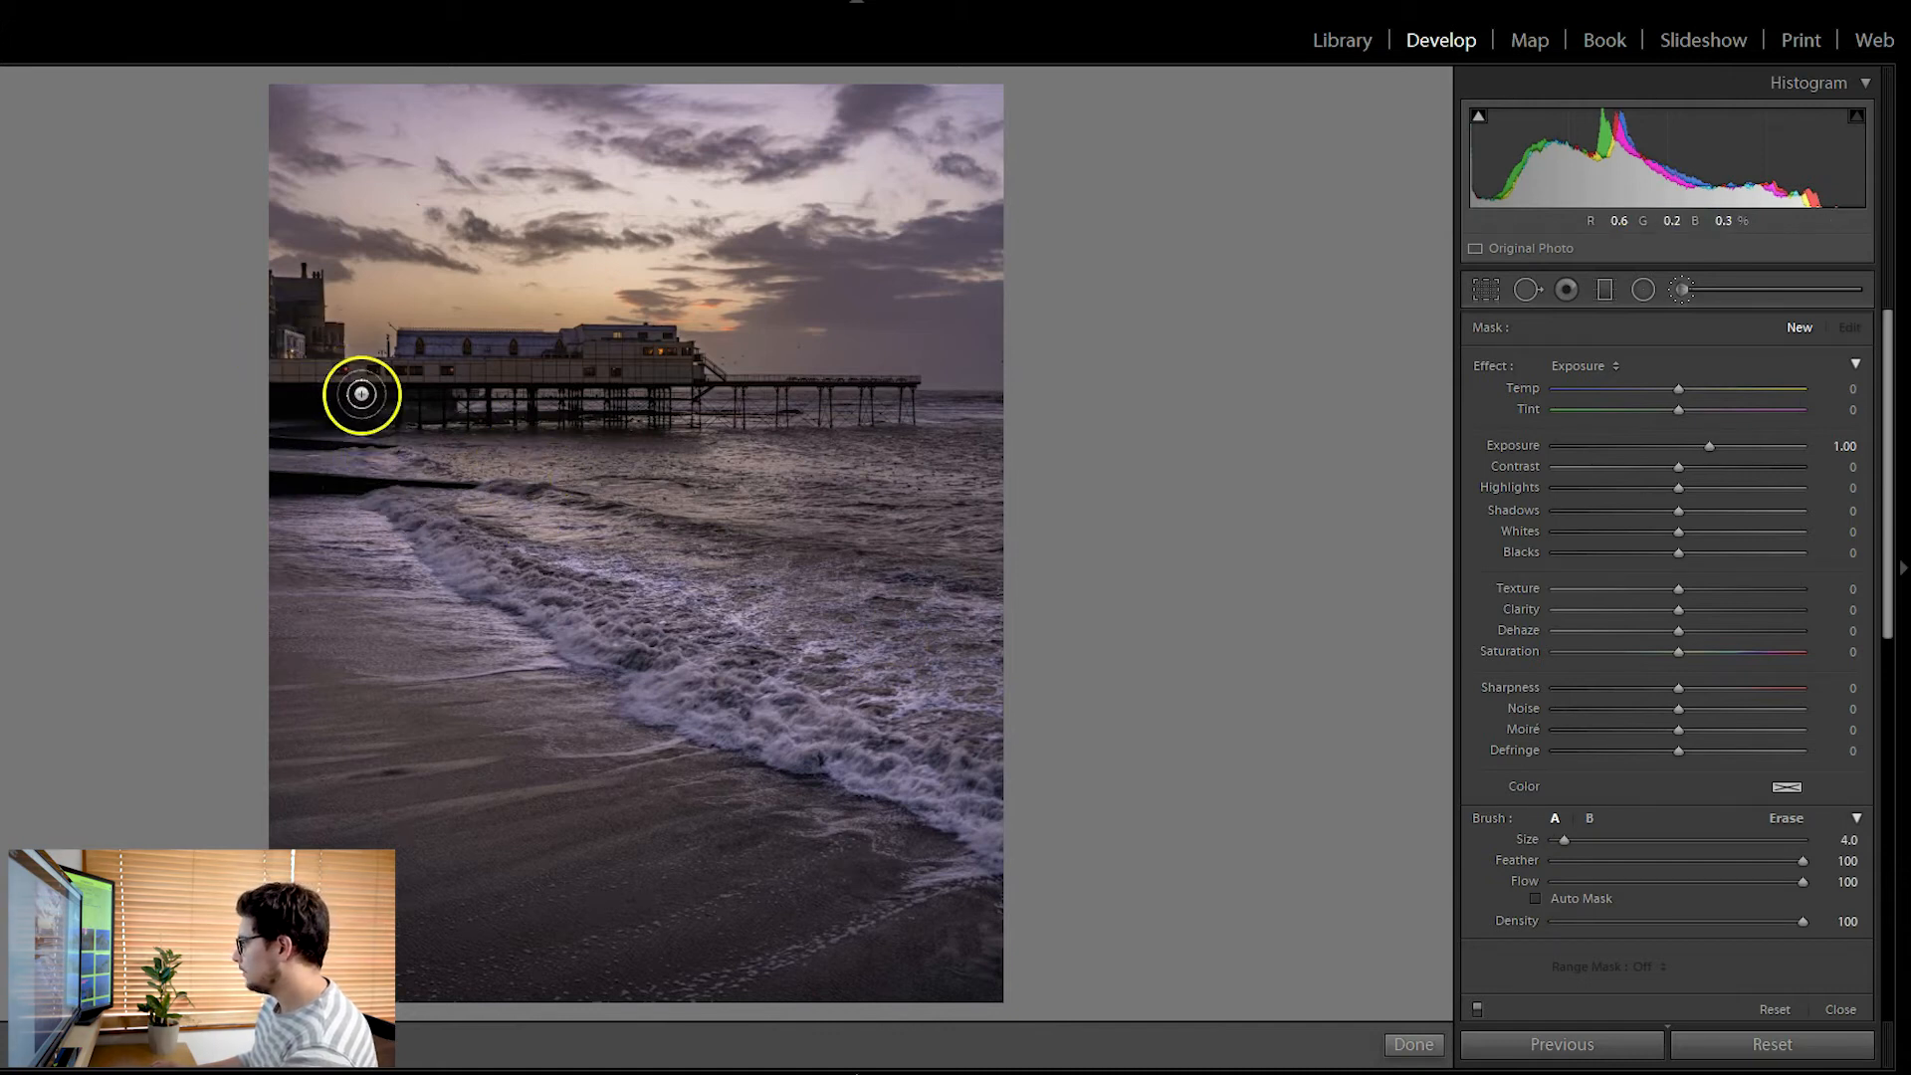
drag(1564, 840, 1624, 841)
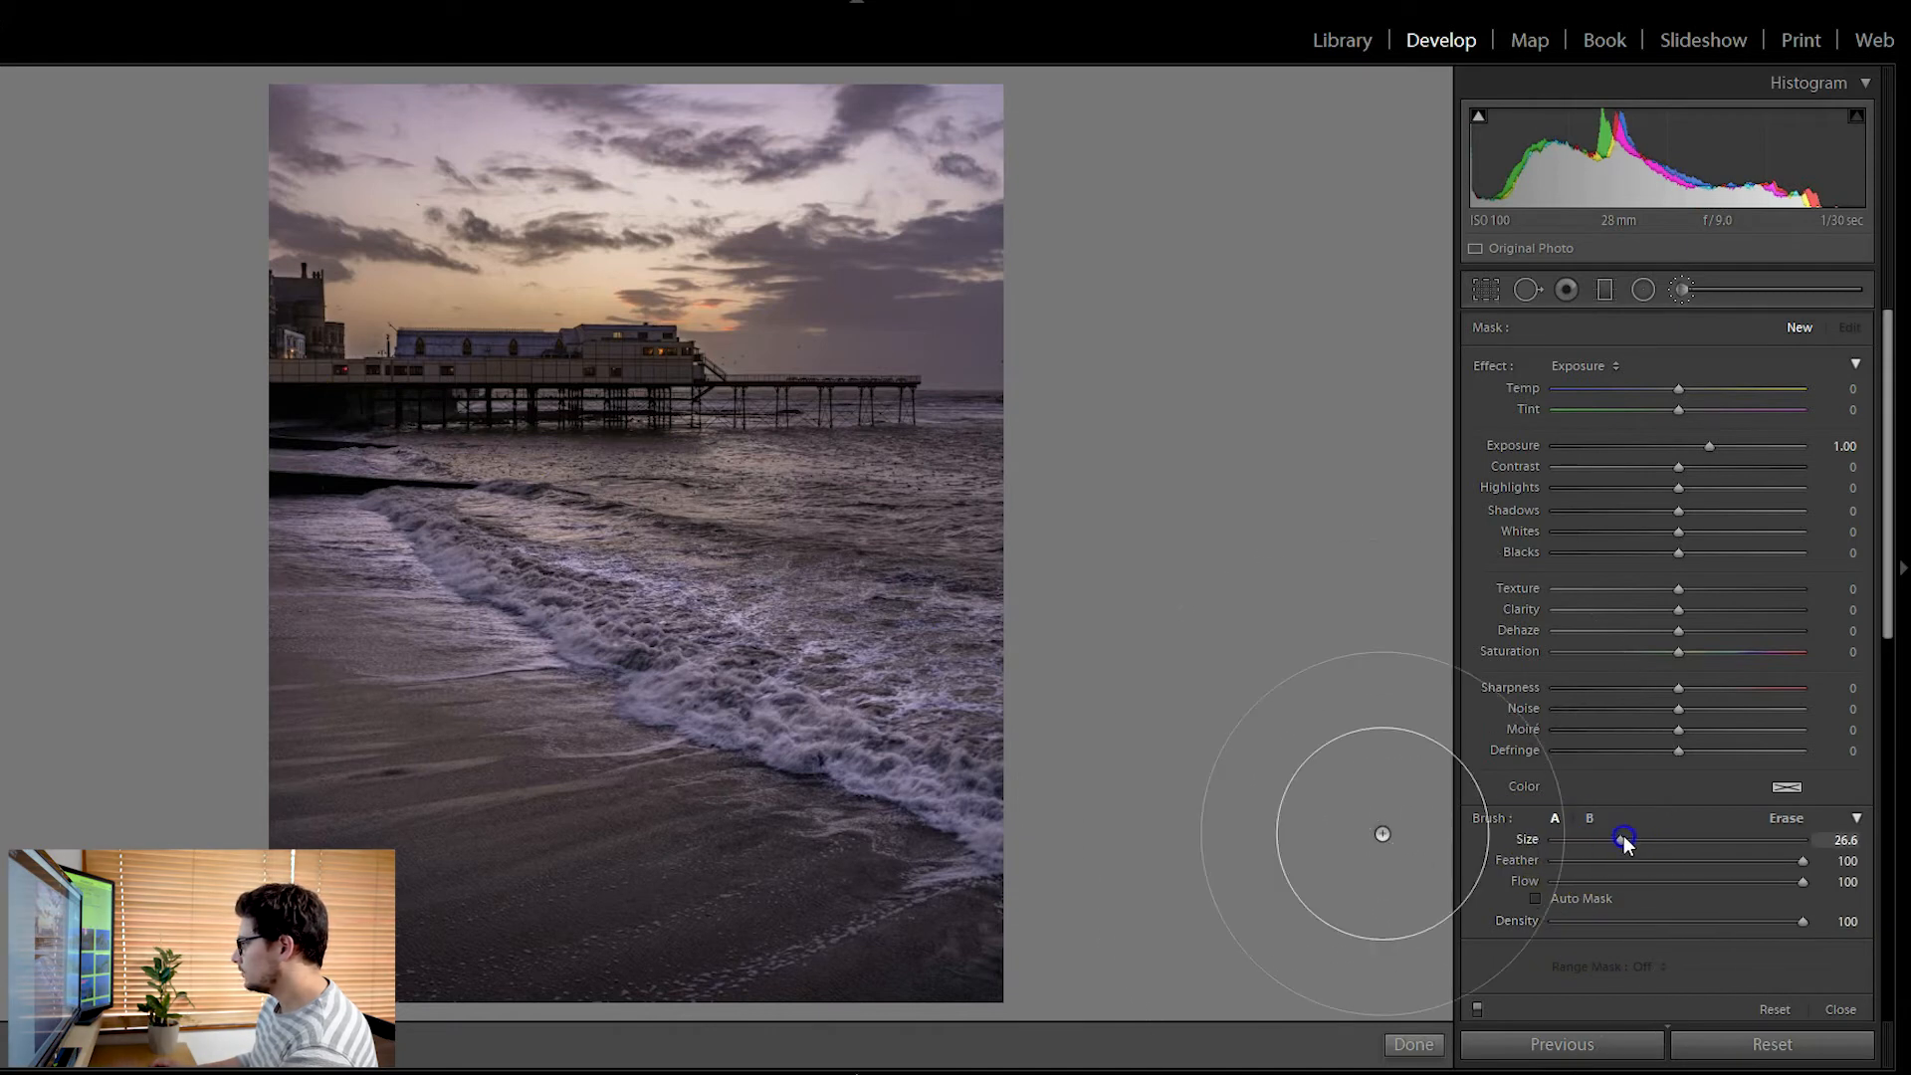
mouse_move(1798, 858)
mouse_down()
mouse_move(1614, 862)
mouse_move(1803, 872)
mouse_up()
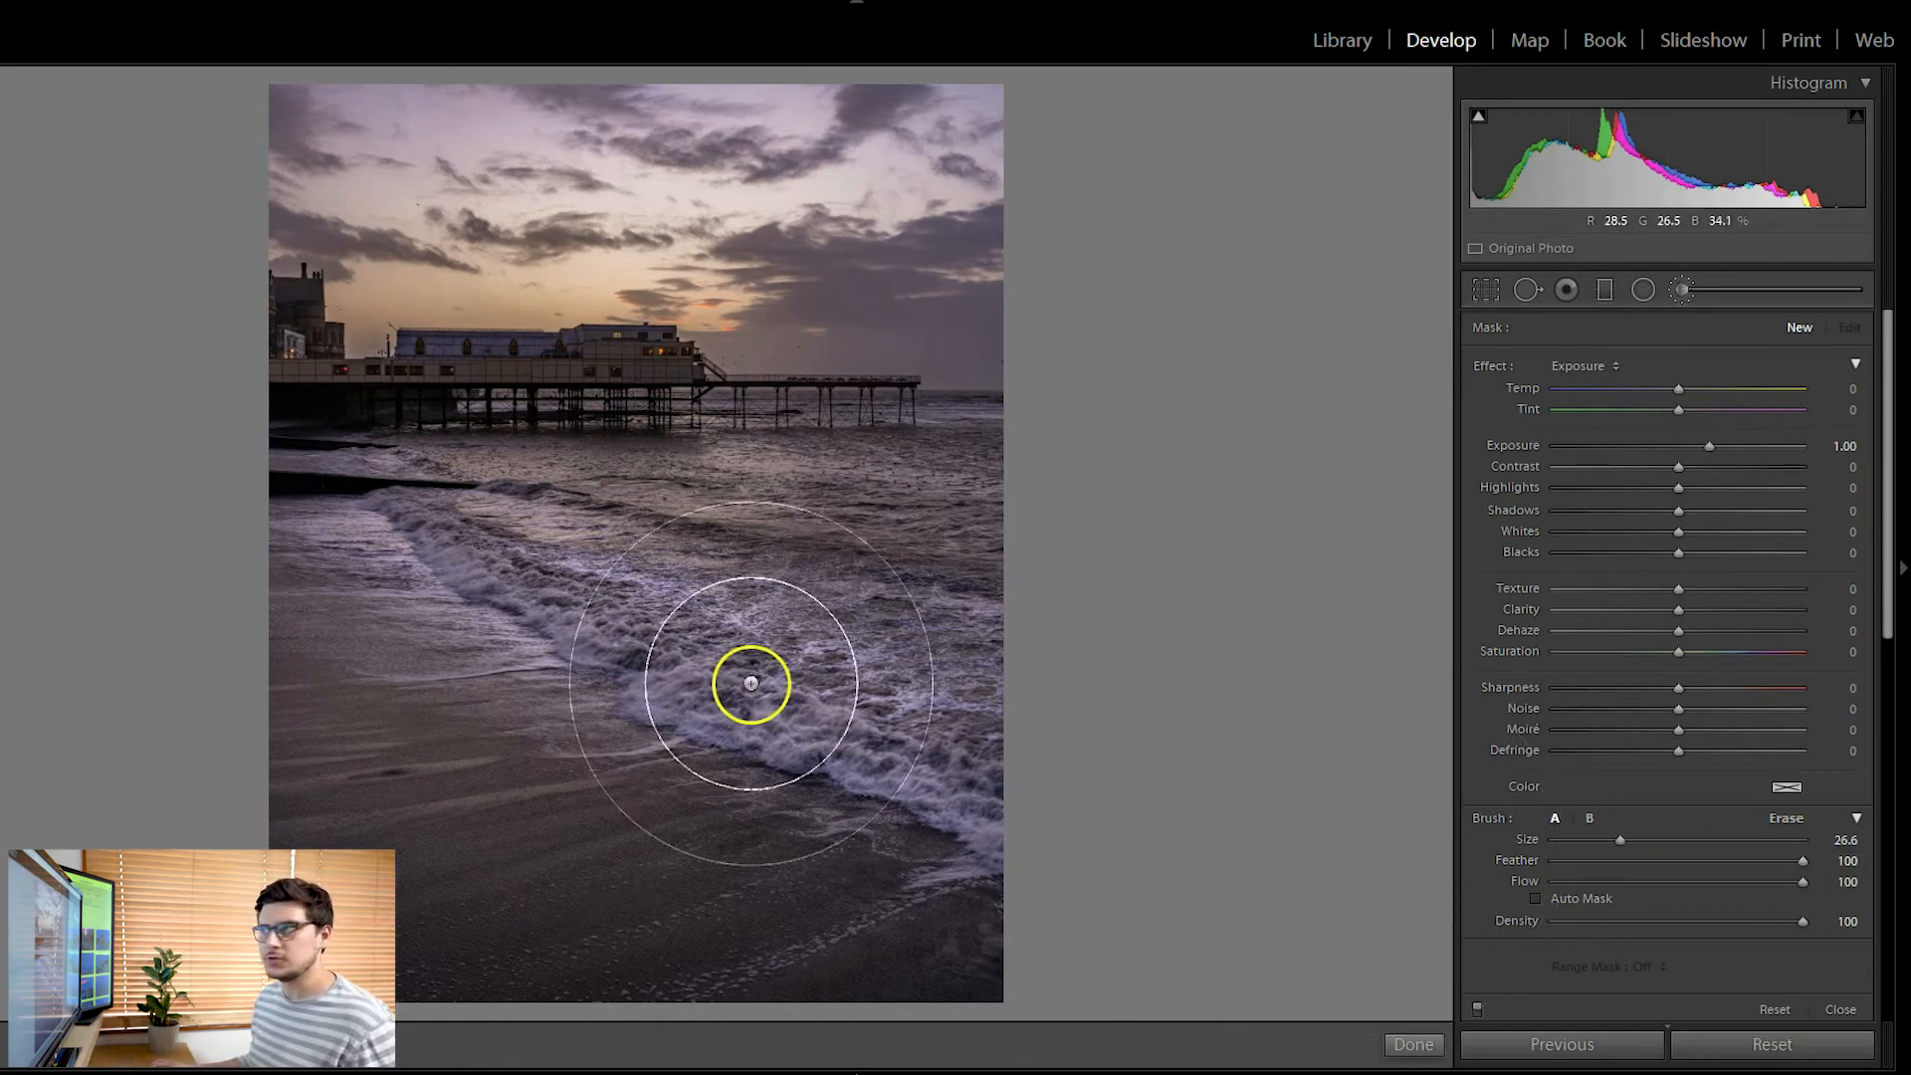
drag(1709, 446, 1752, 450)
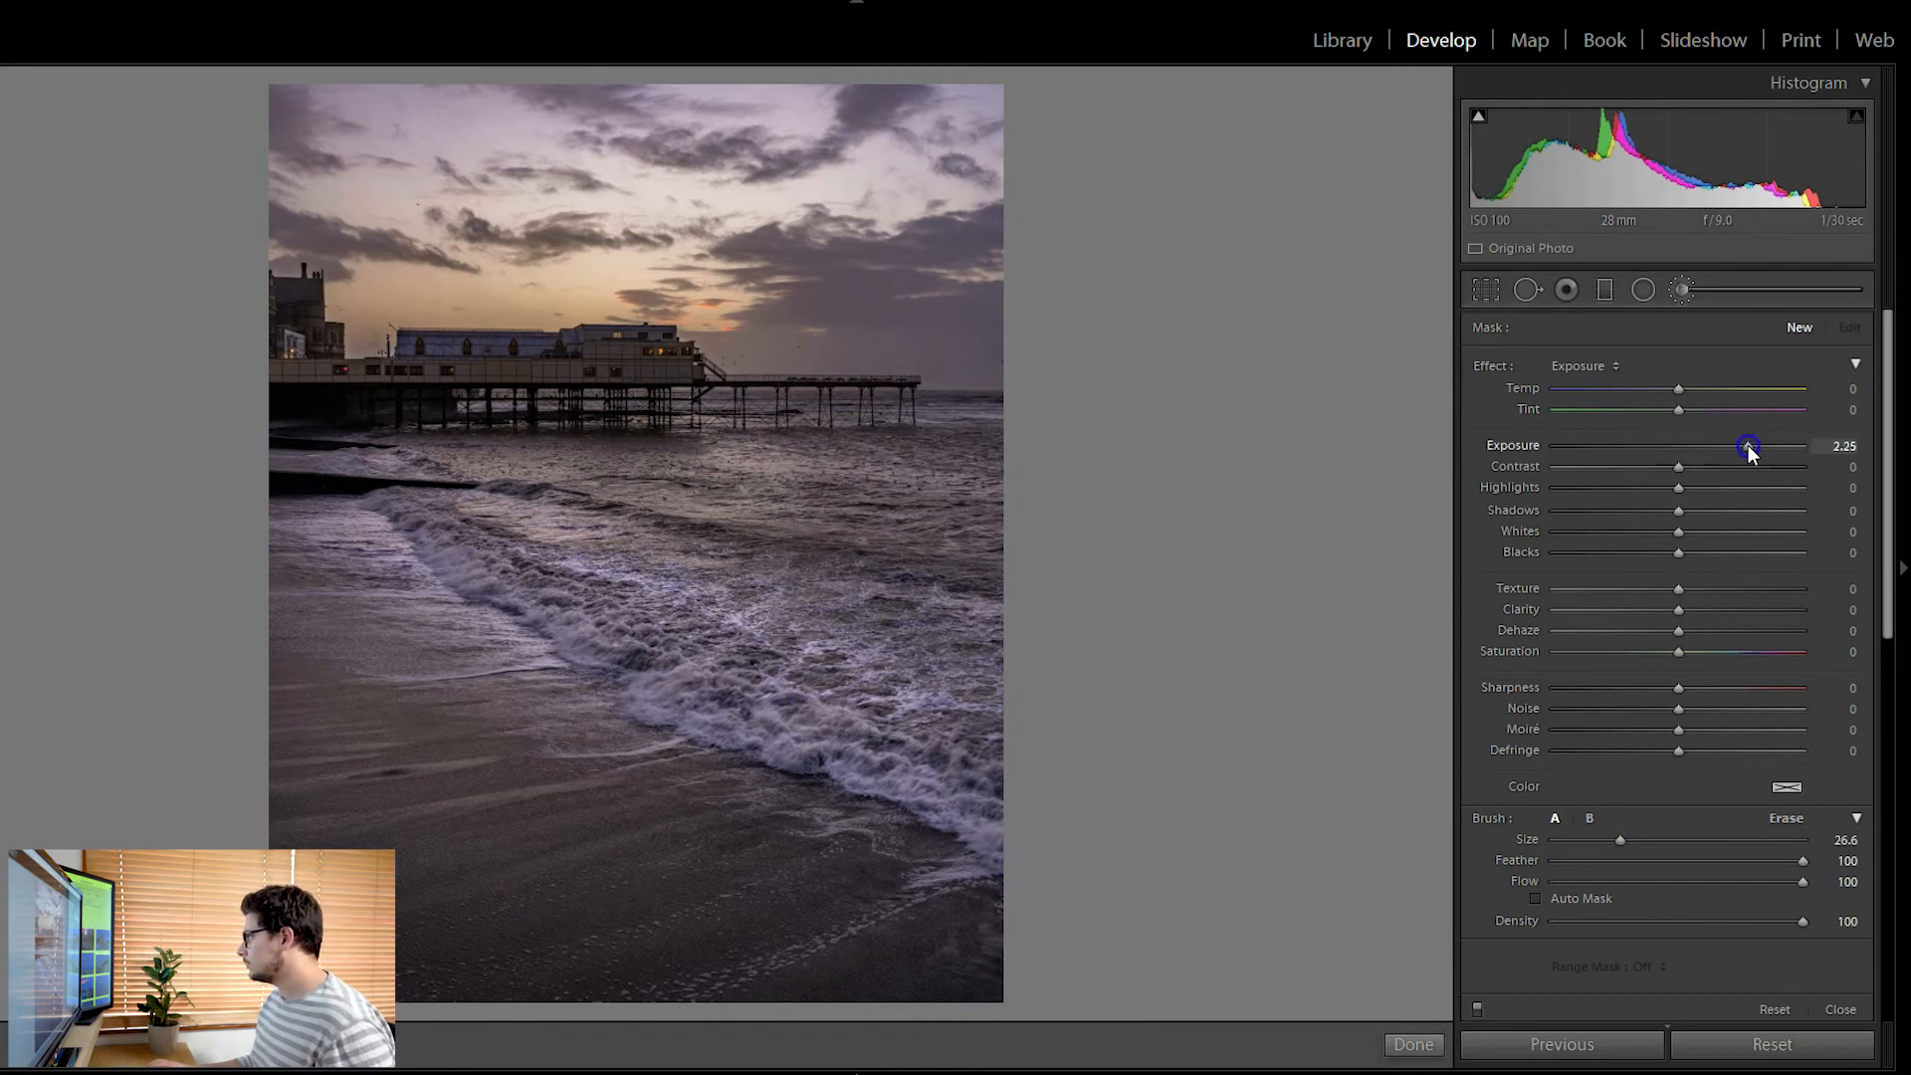
Try a brightening brush stroke across the pier and waves, and undo it
mouse_move(753, 430)
mouse_down()
mouse_move(495, 336)
mouse_move(536, 315)
mouse_move(578, 567)
mouse_up()
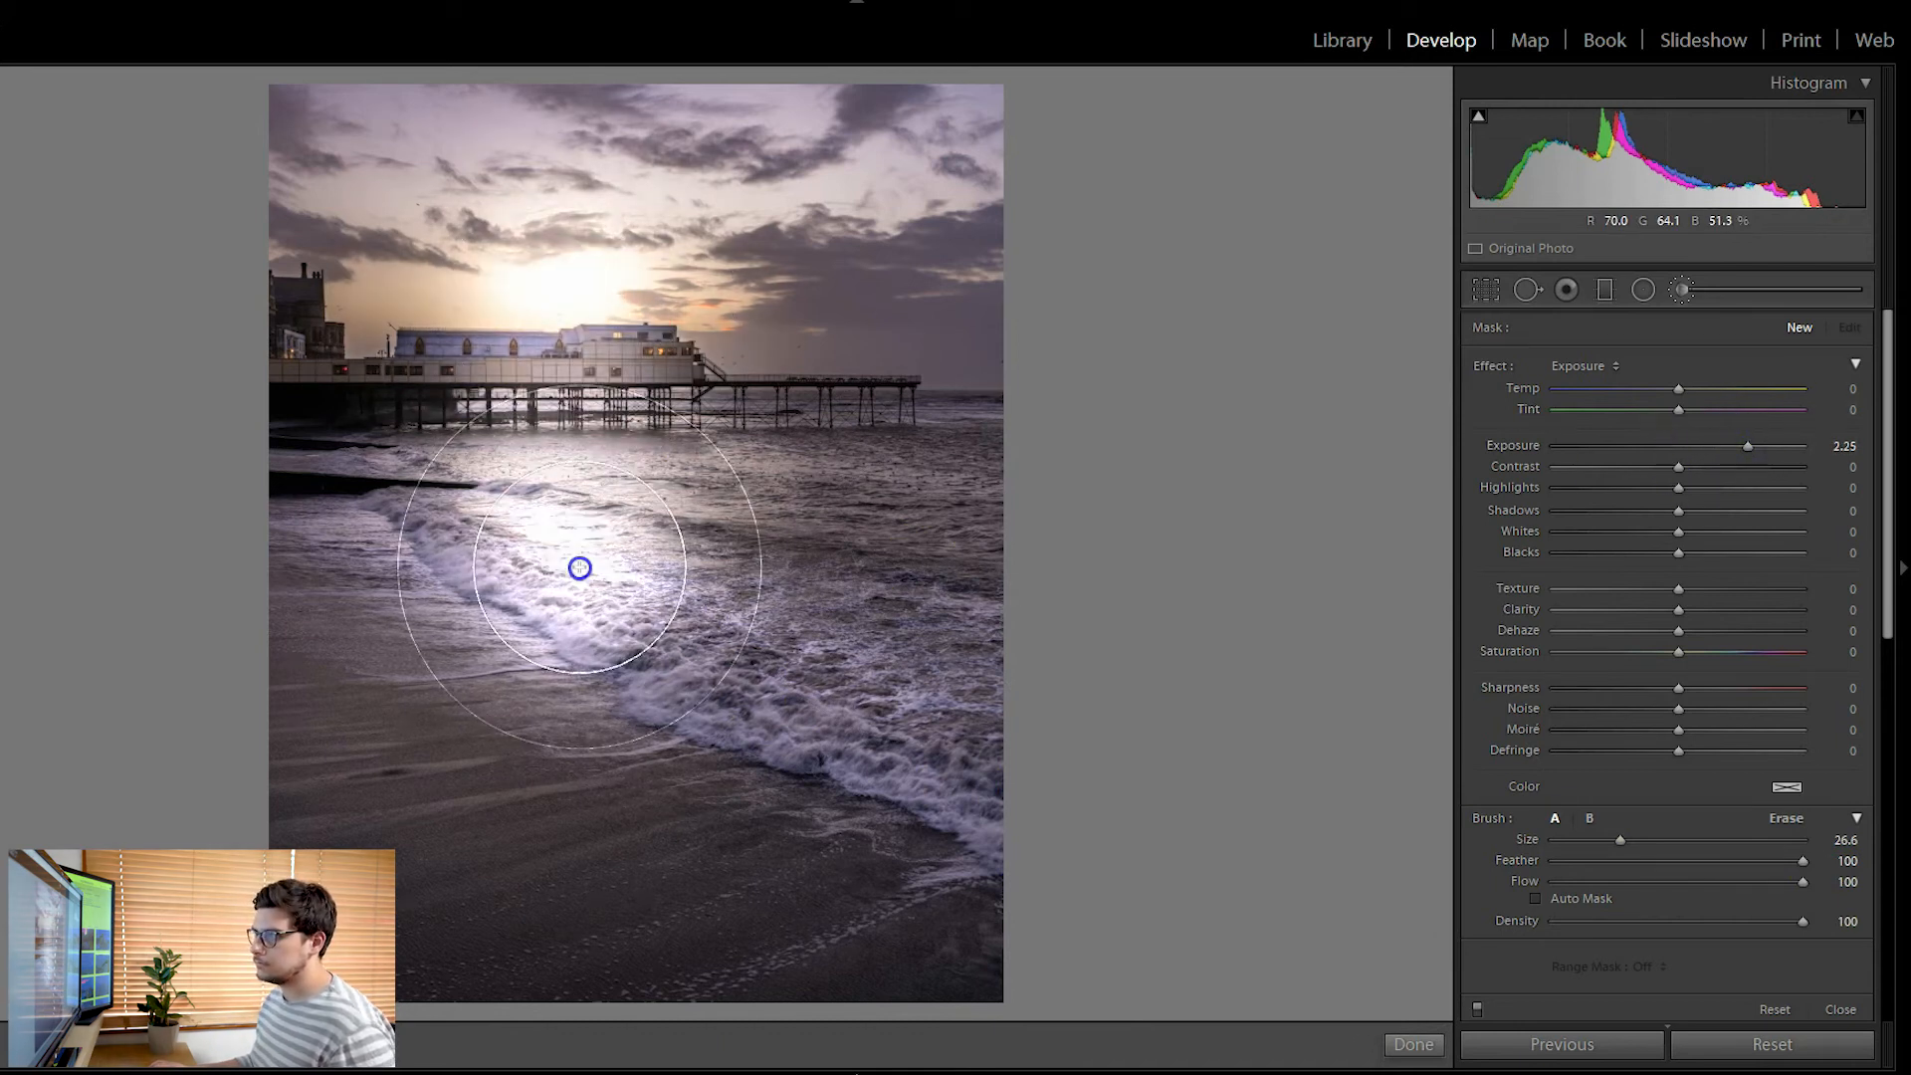
key(ctrl+z)
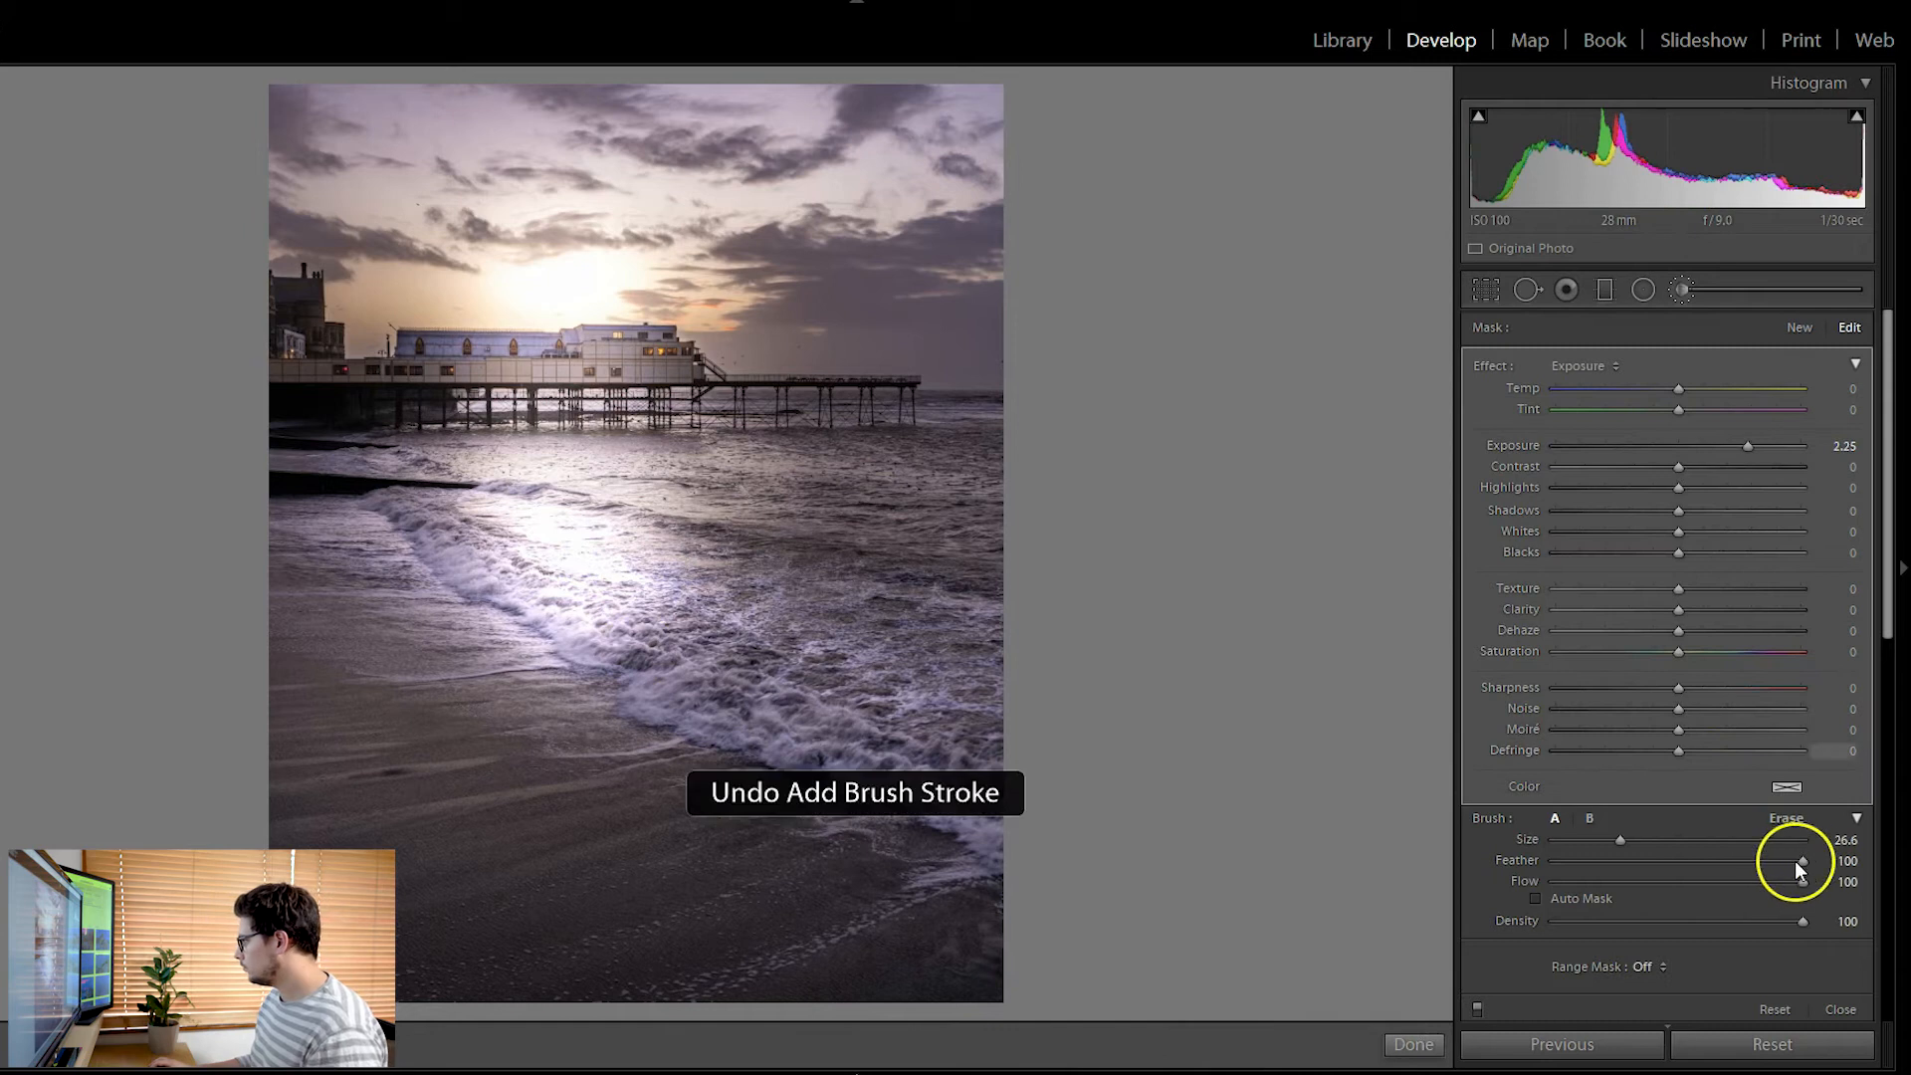
Try a hard-edged brush stroke with feather 0 from the sky down to the waves, and undo it
click(1548, 861)
drag(576, 267, 593, 602)
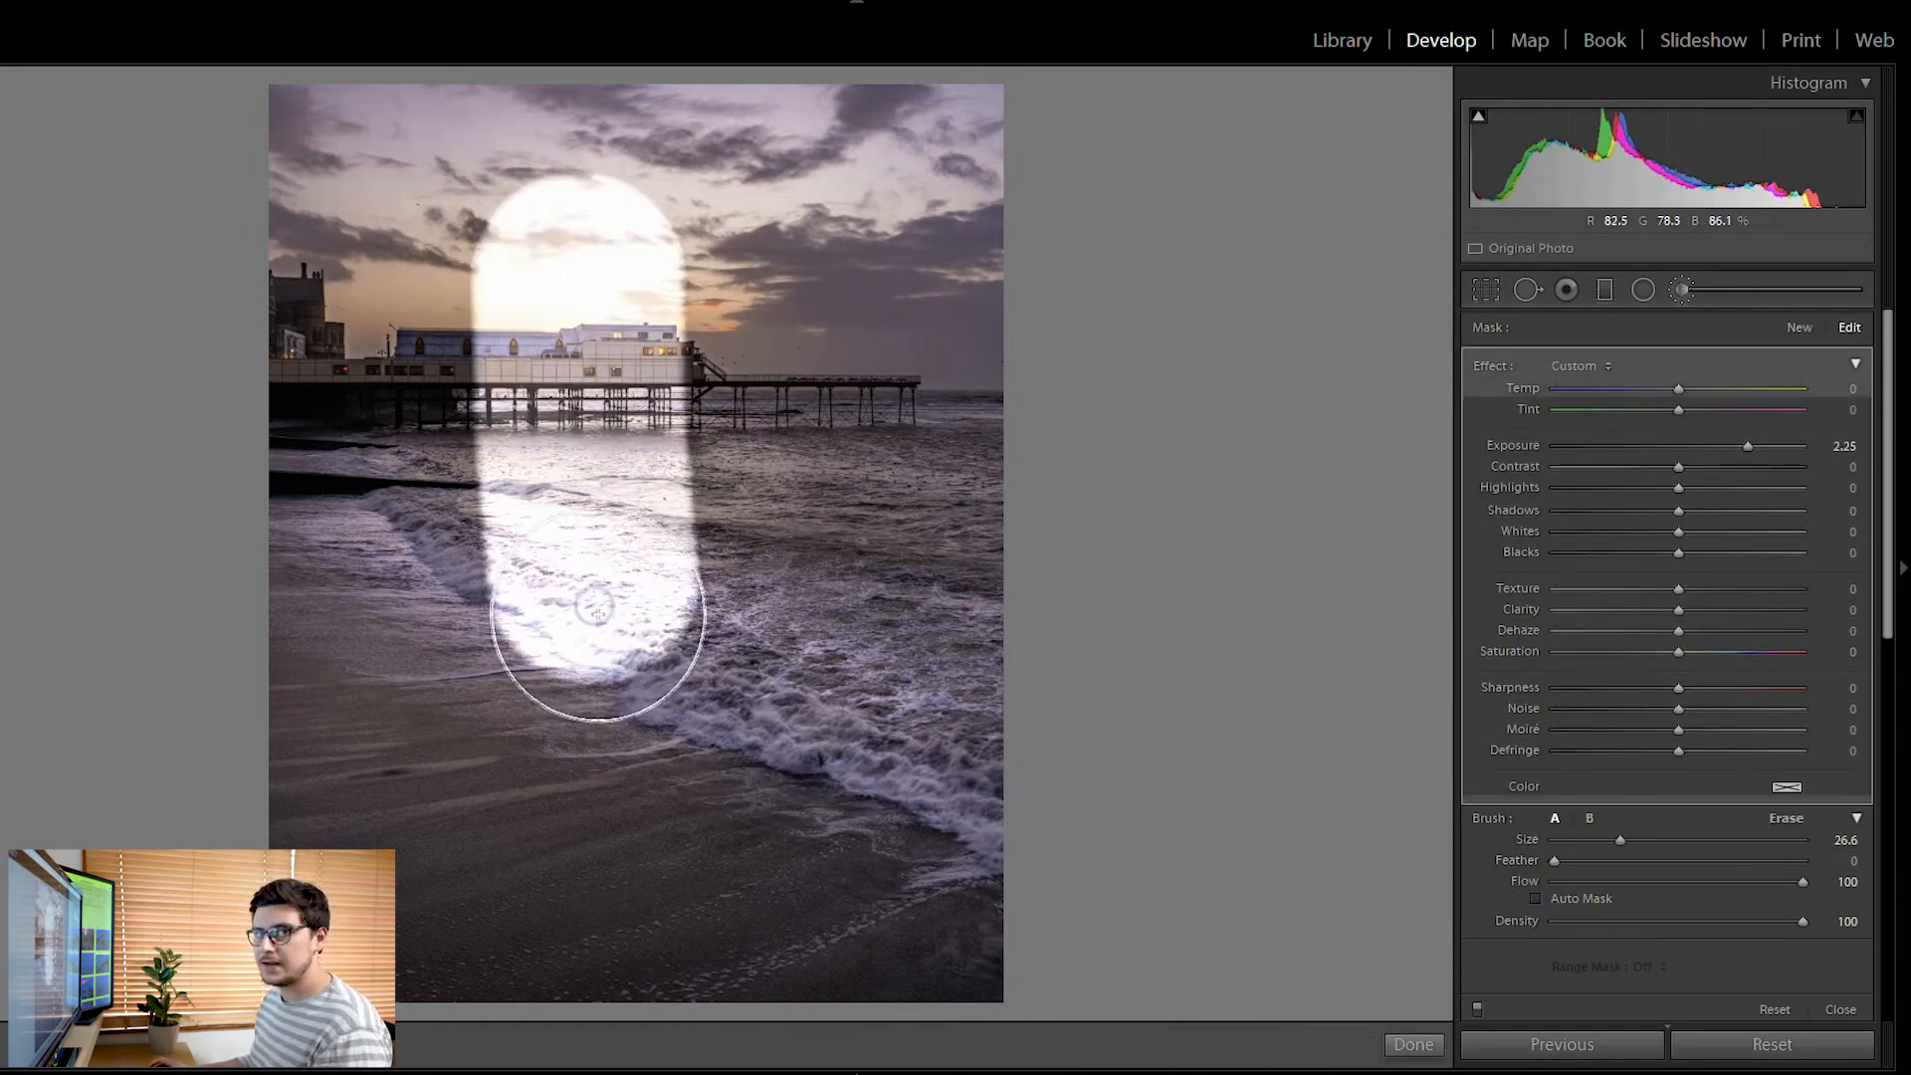
key(ctrl+z)
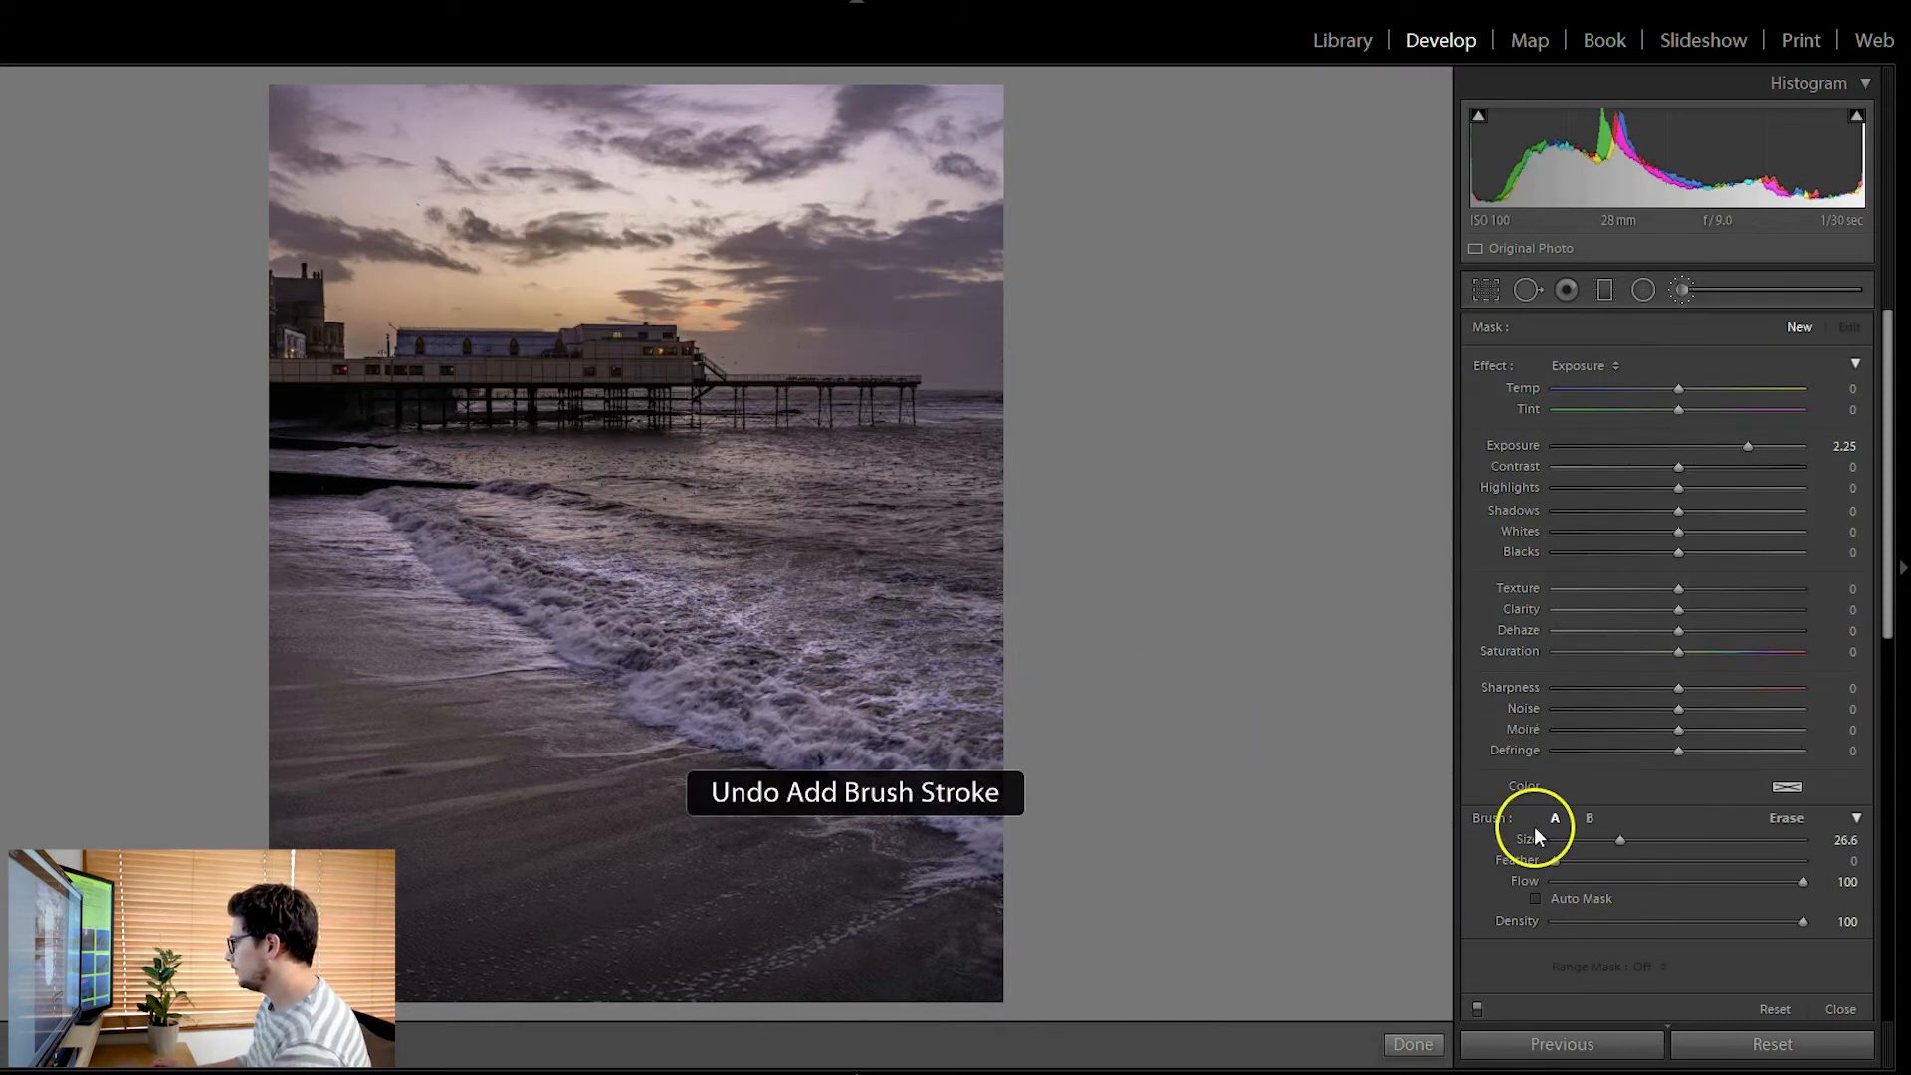
Try building up brush strokes on the waves below the pier with size 11.2, feather 100 and flow 18, and undo them
click(1797, 861)
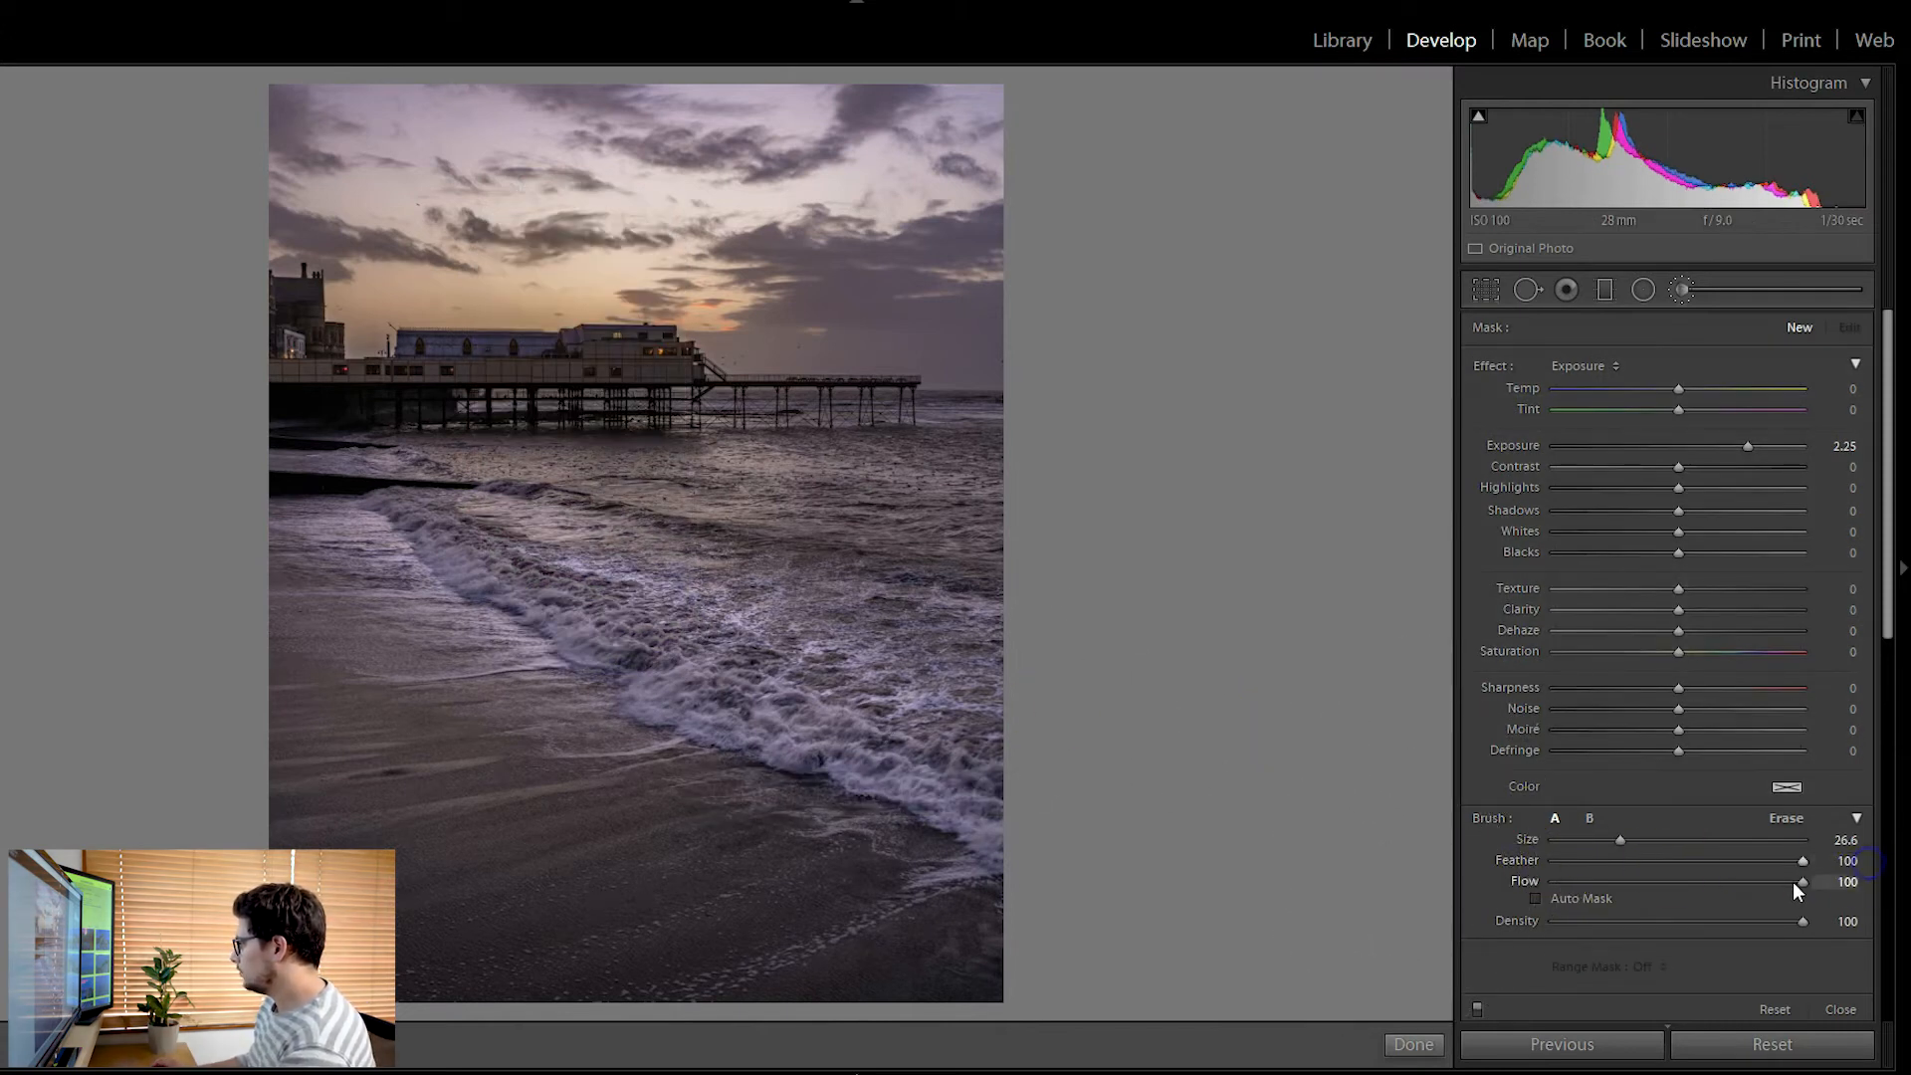
click(1604, 836)
drag(1604, 834, 1577, 839)
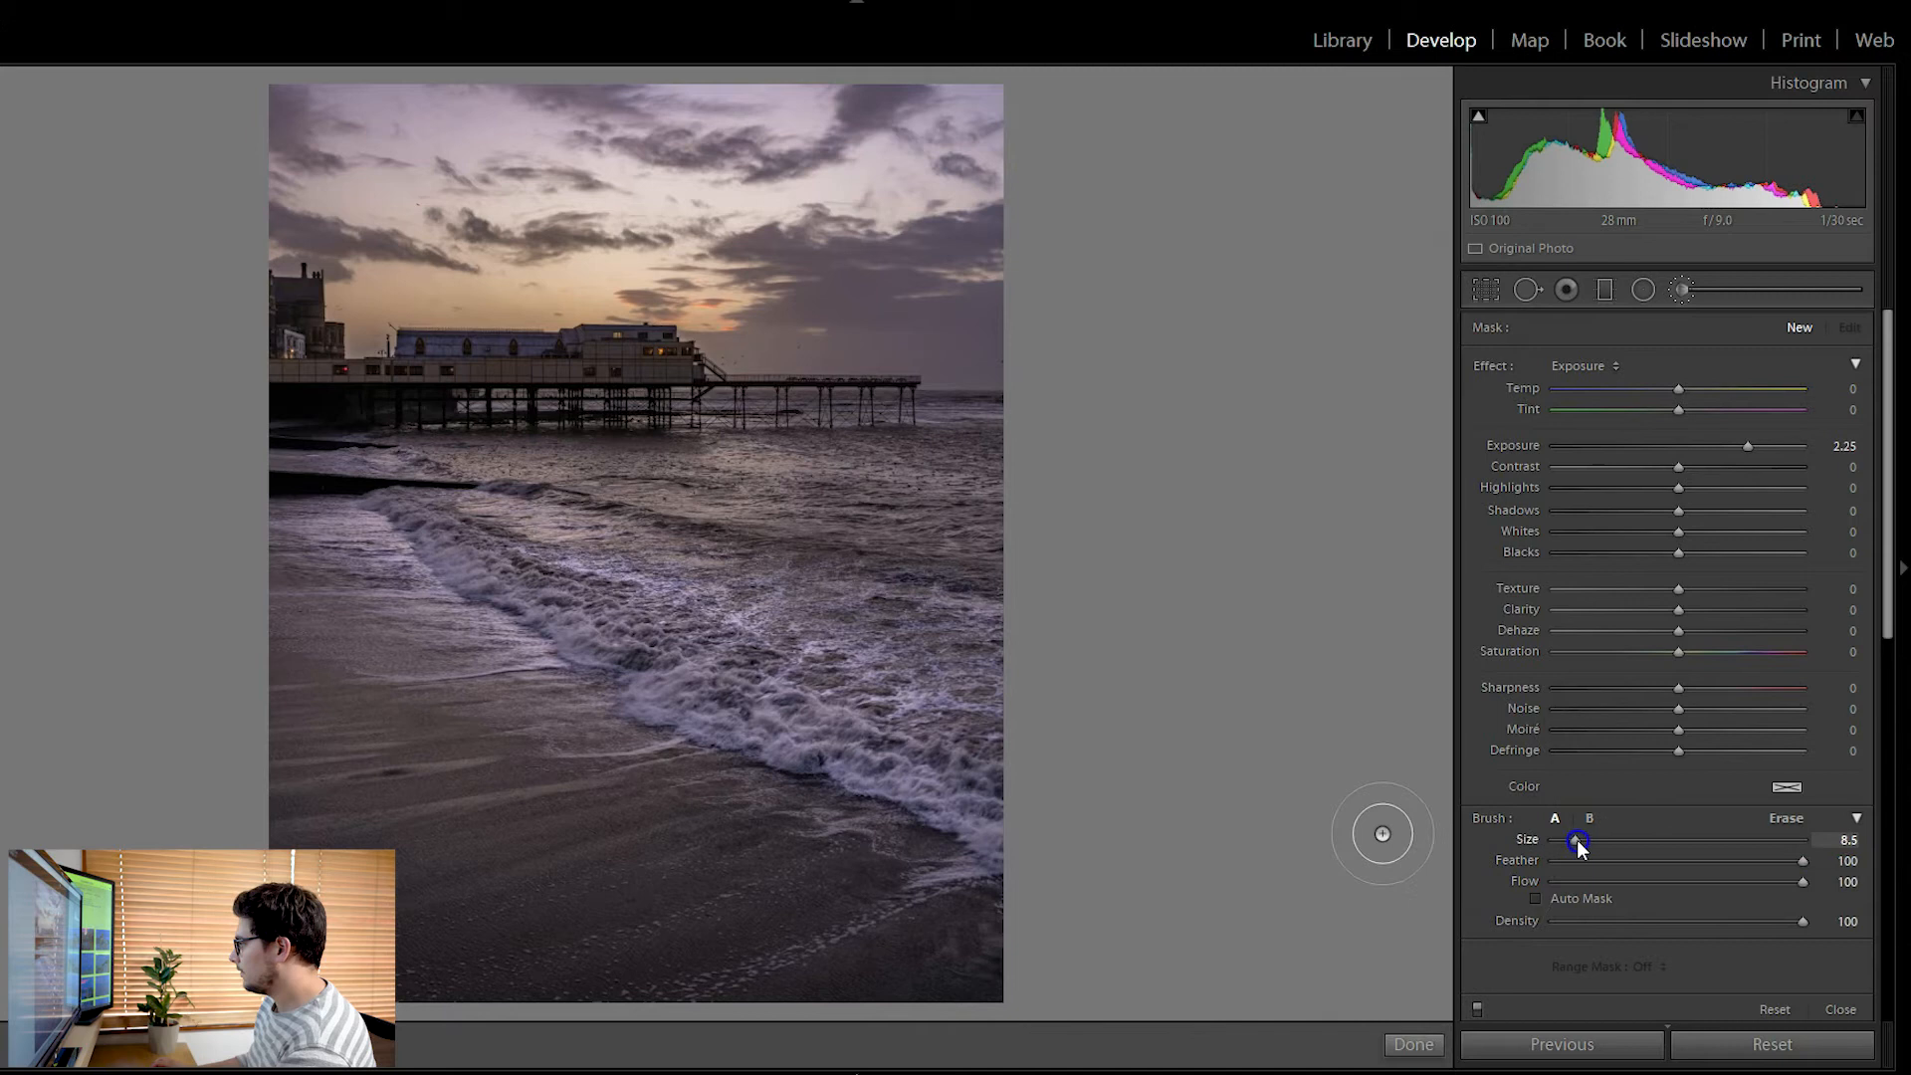
click(1805, 886)
drag(1806, 888, 1596, 882)
click(381, 460)
mouse_move(381, 461)
mouse_down()
mouse_move(640, 496)
mouse_move(406, 530)
mouse_move(404, 553)
mouse_move(544, 550)
mouse_move(499, 533)
mouse_up()
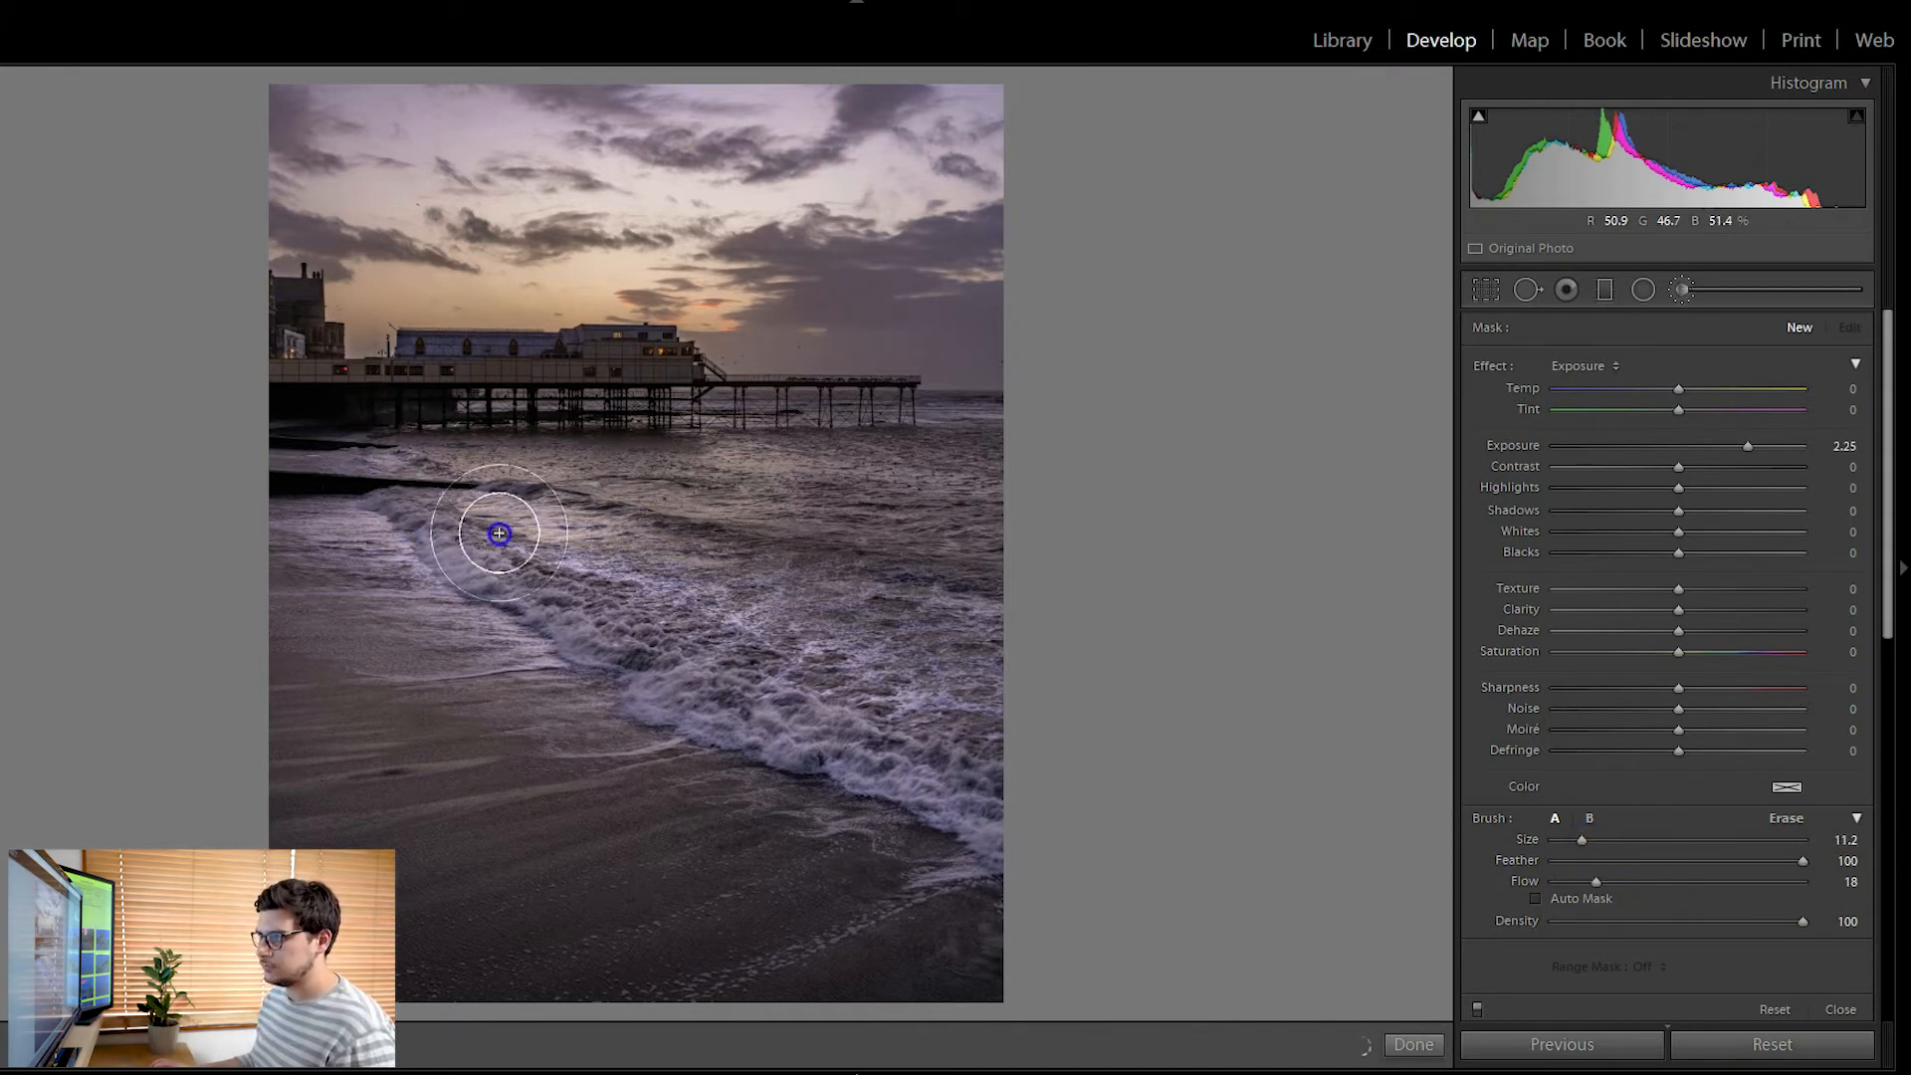
click(452, 468)
mouse_move(406, 373)
mouse_down()
mouse_move(544, 608)
mouse_move(464, 511)
mouse_up()
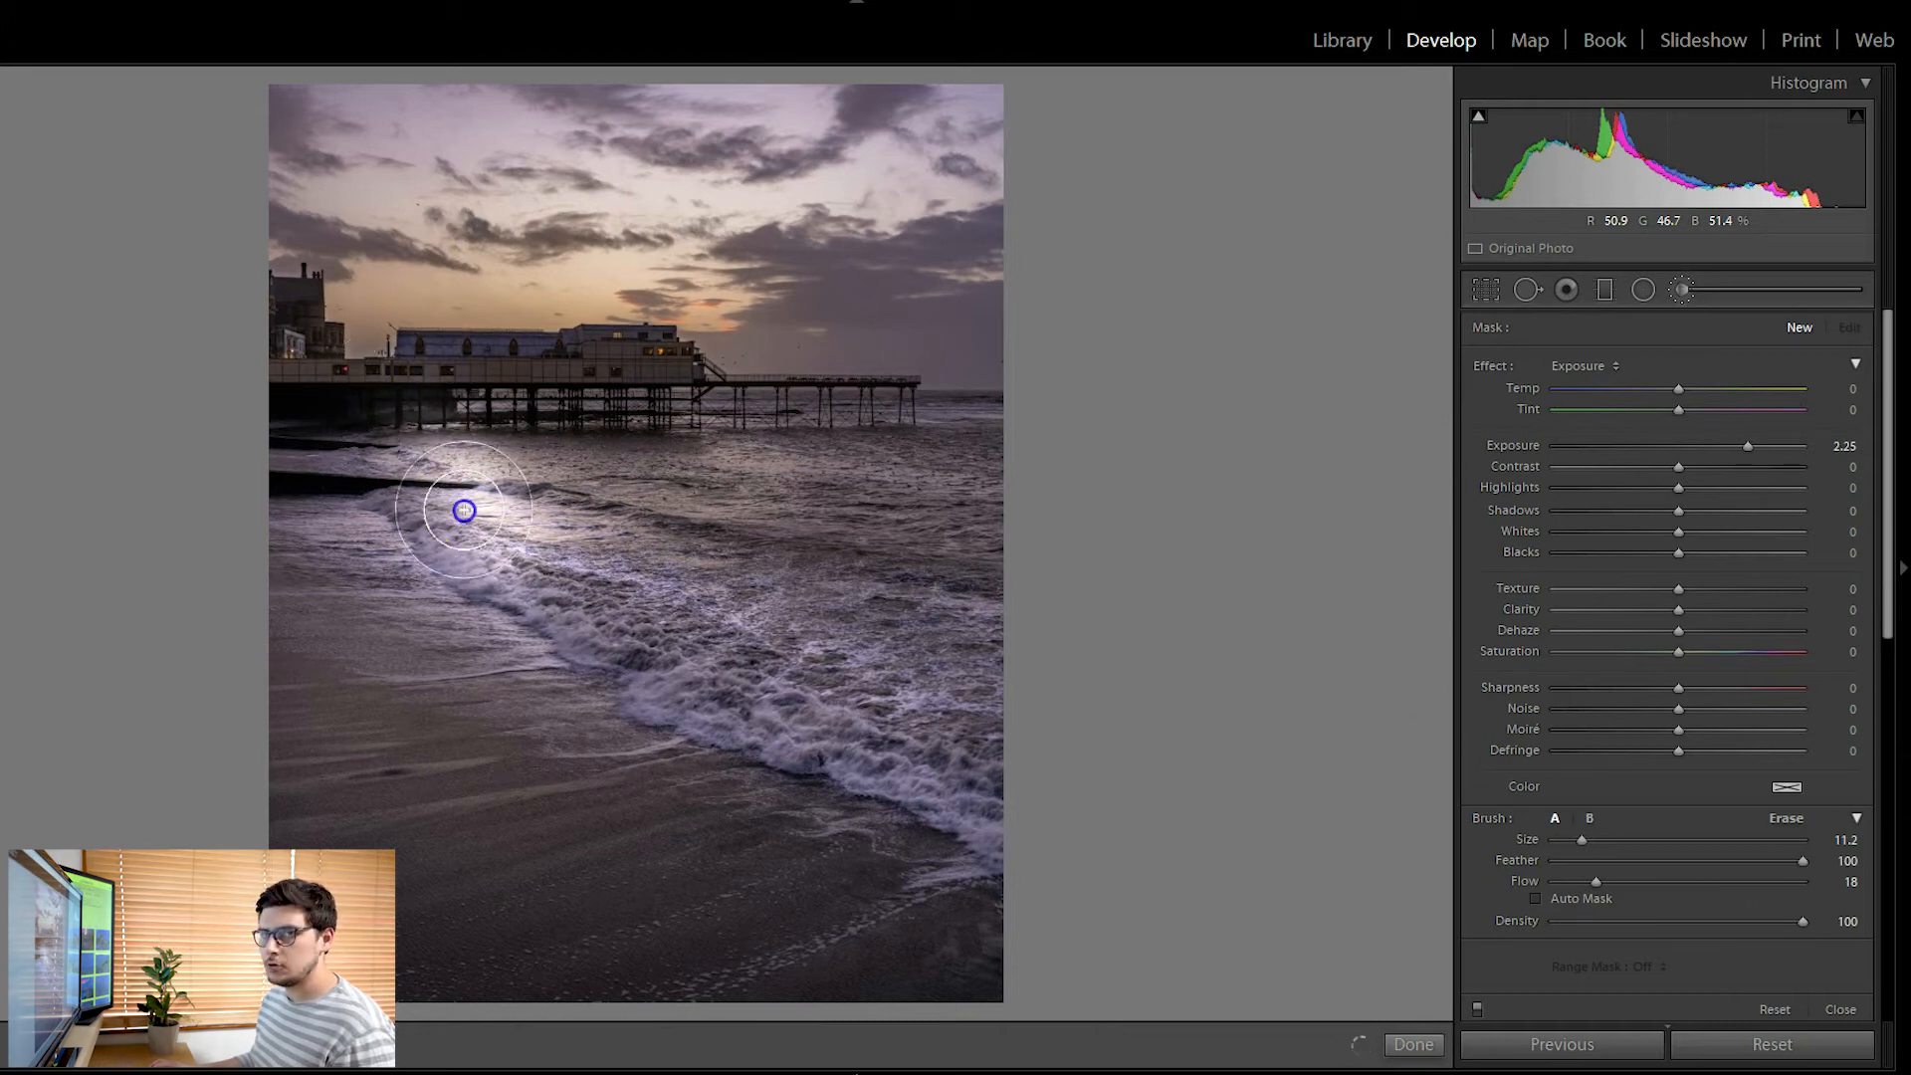
click(1544, 933)
key(ctrl+z)
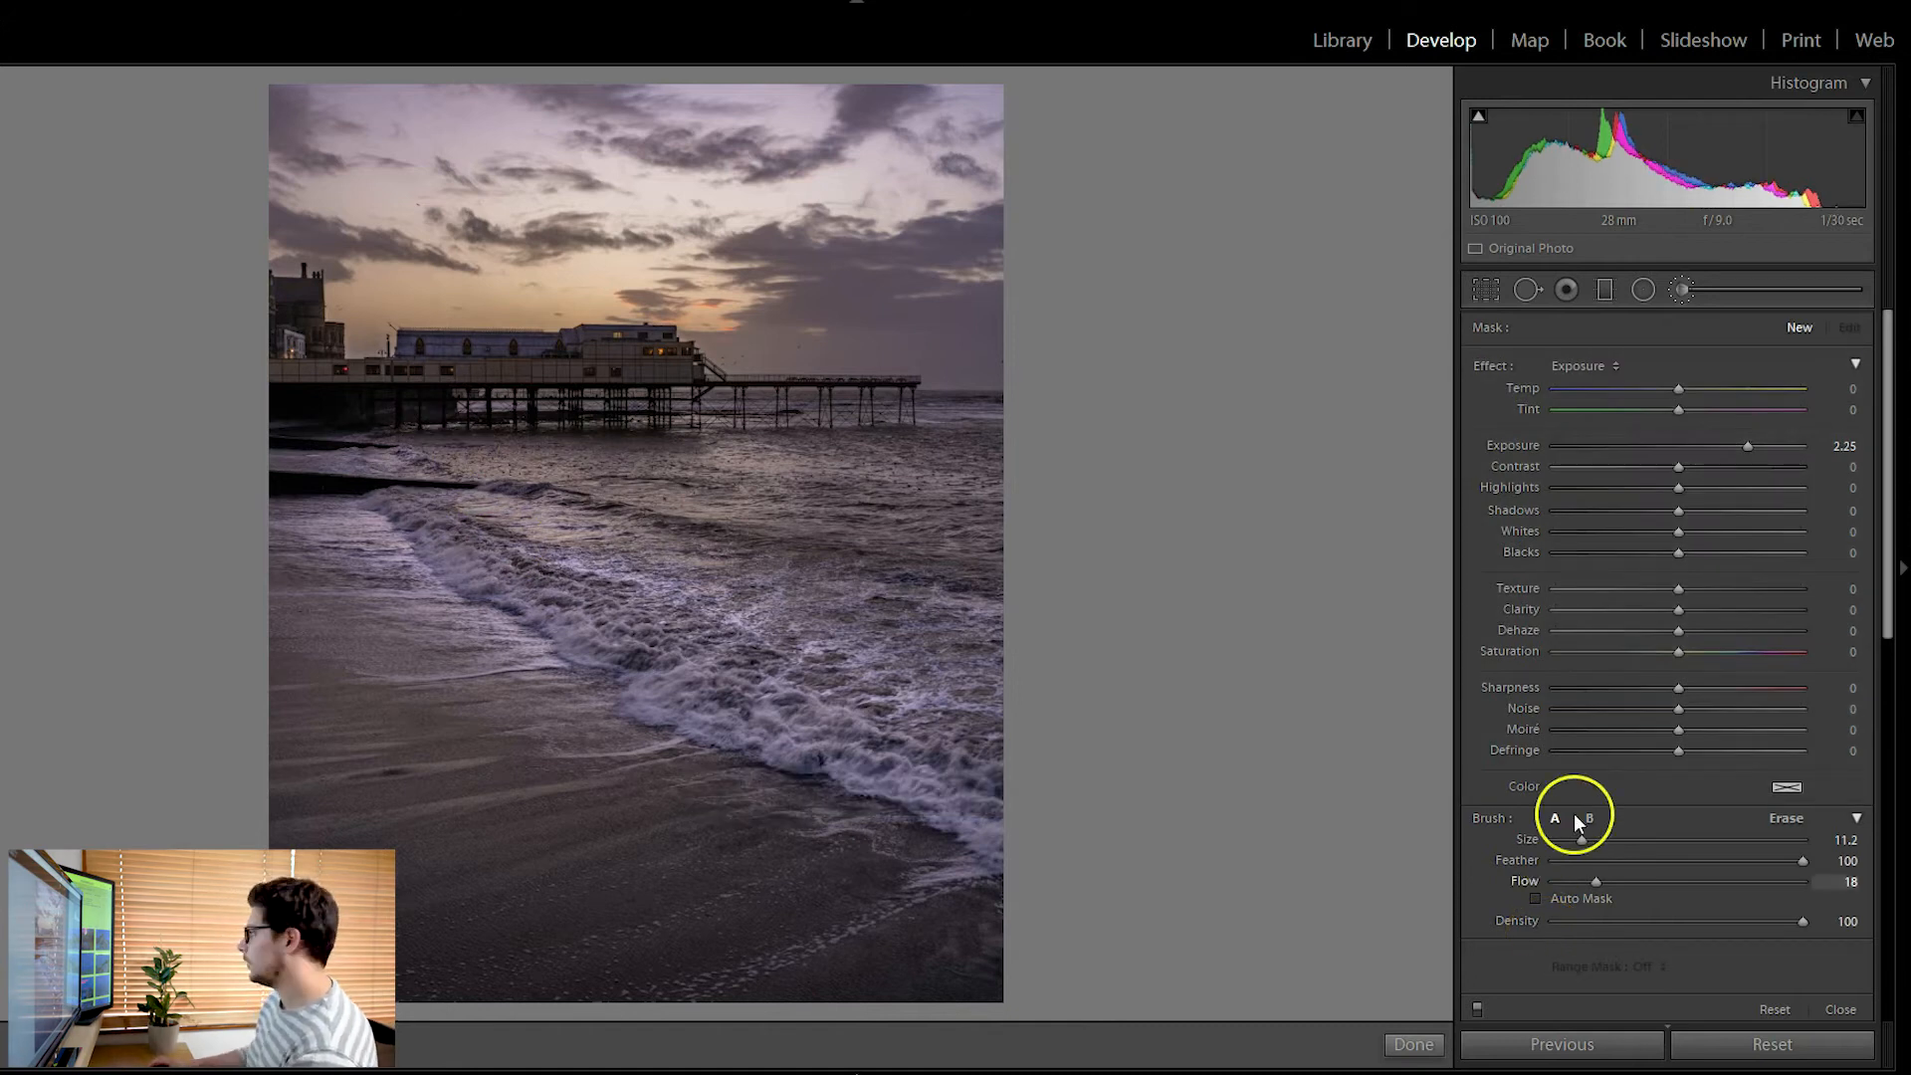
Paint the adjustment brush at flow 100 over the buildings and pier with size 8.5, and along the pier's thin end with size 3.0
drag(1597, 882, 1803, 882)
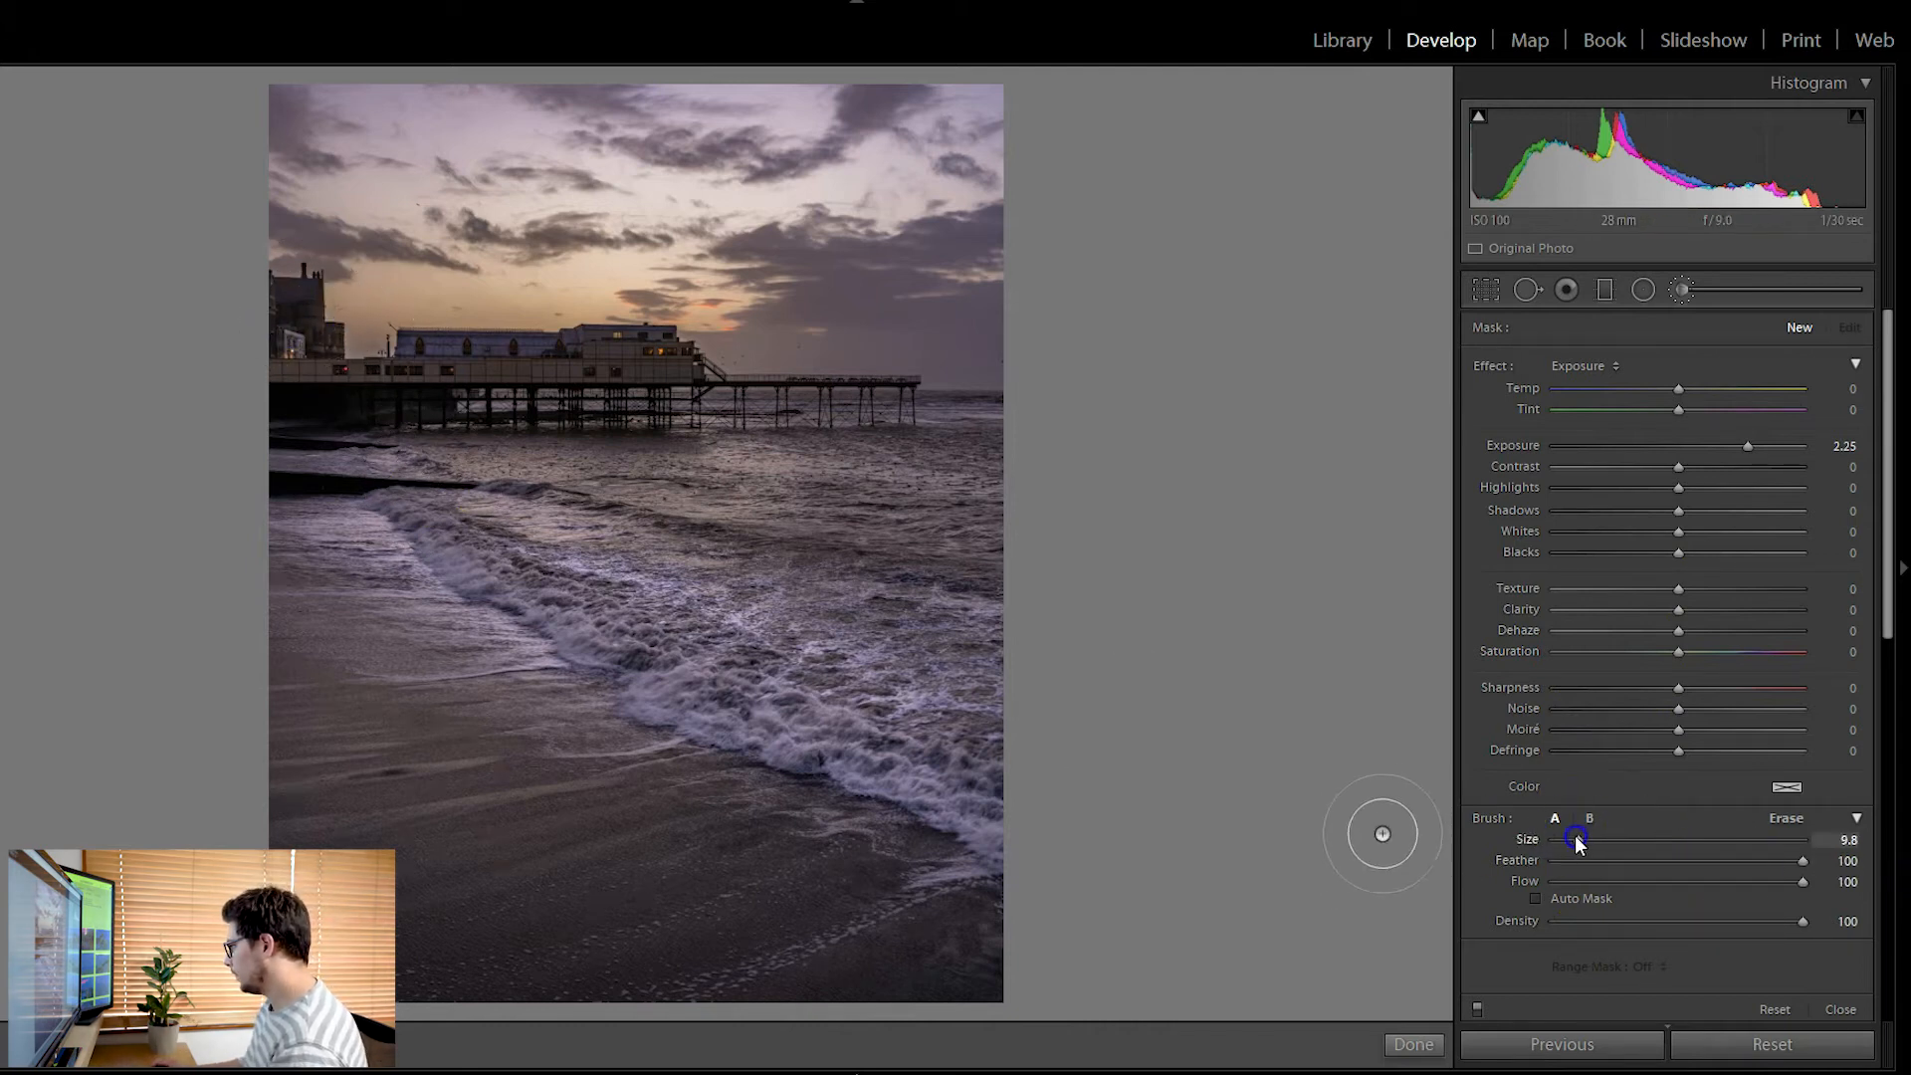
mouse_move(295, 299)
mouse_down()
mouse_move(326, 366)
mouse_move(268, 356)
mouse_move(366, 385)
mouse_move(417, 370)
mouse_move(411, 349)
mouse_move(692, 366)
mouse_move(402, 360)
mouse_move(652, 366)
mouse_up()
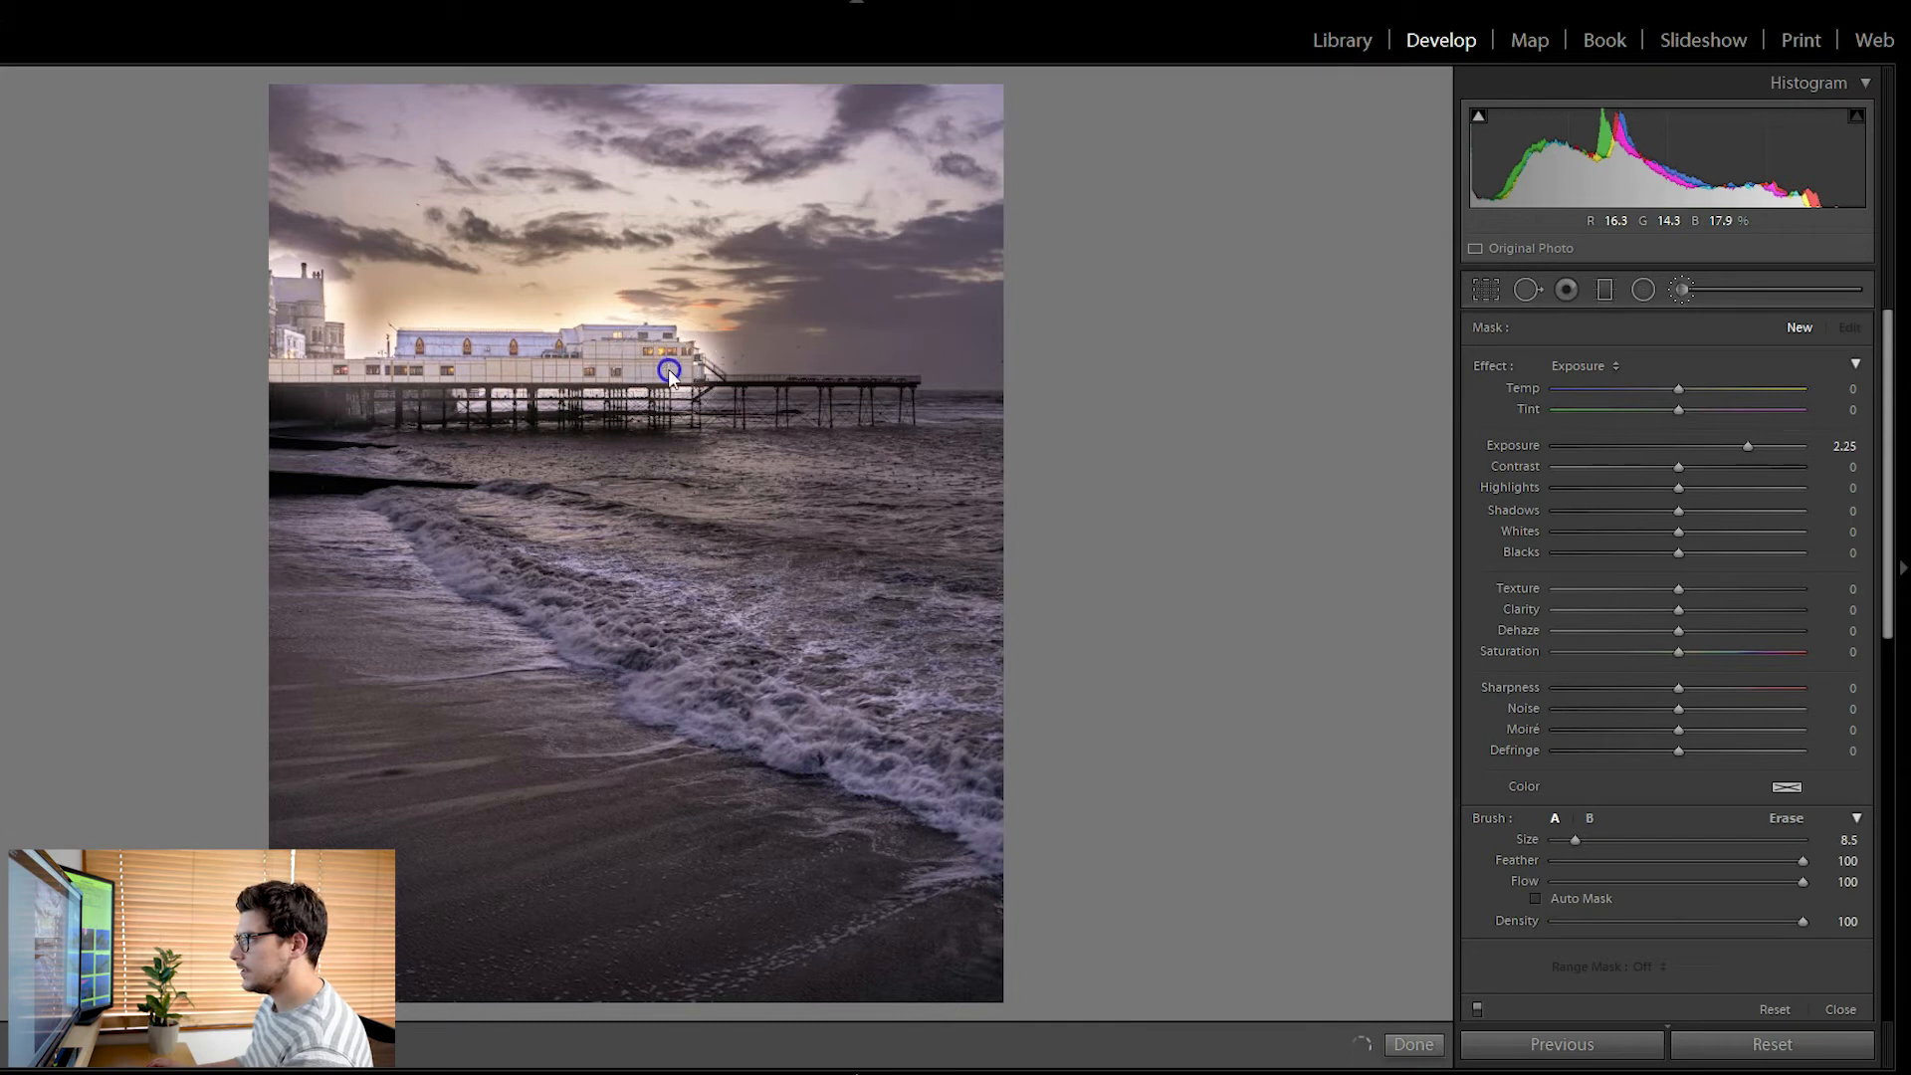
scroll(870, 427, down, 5)
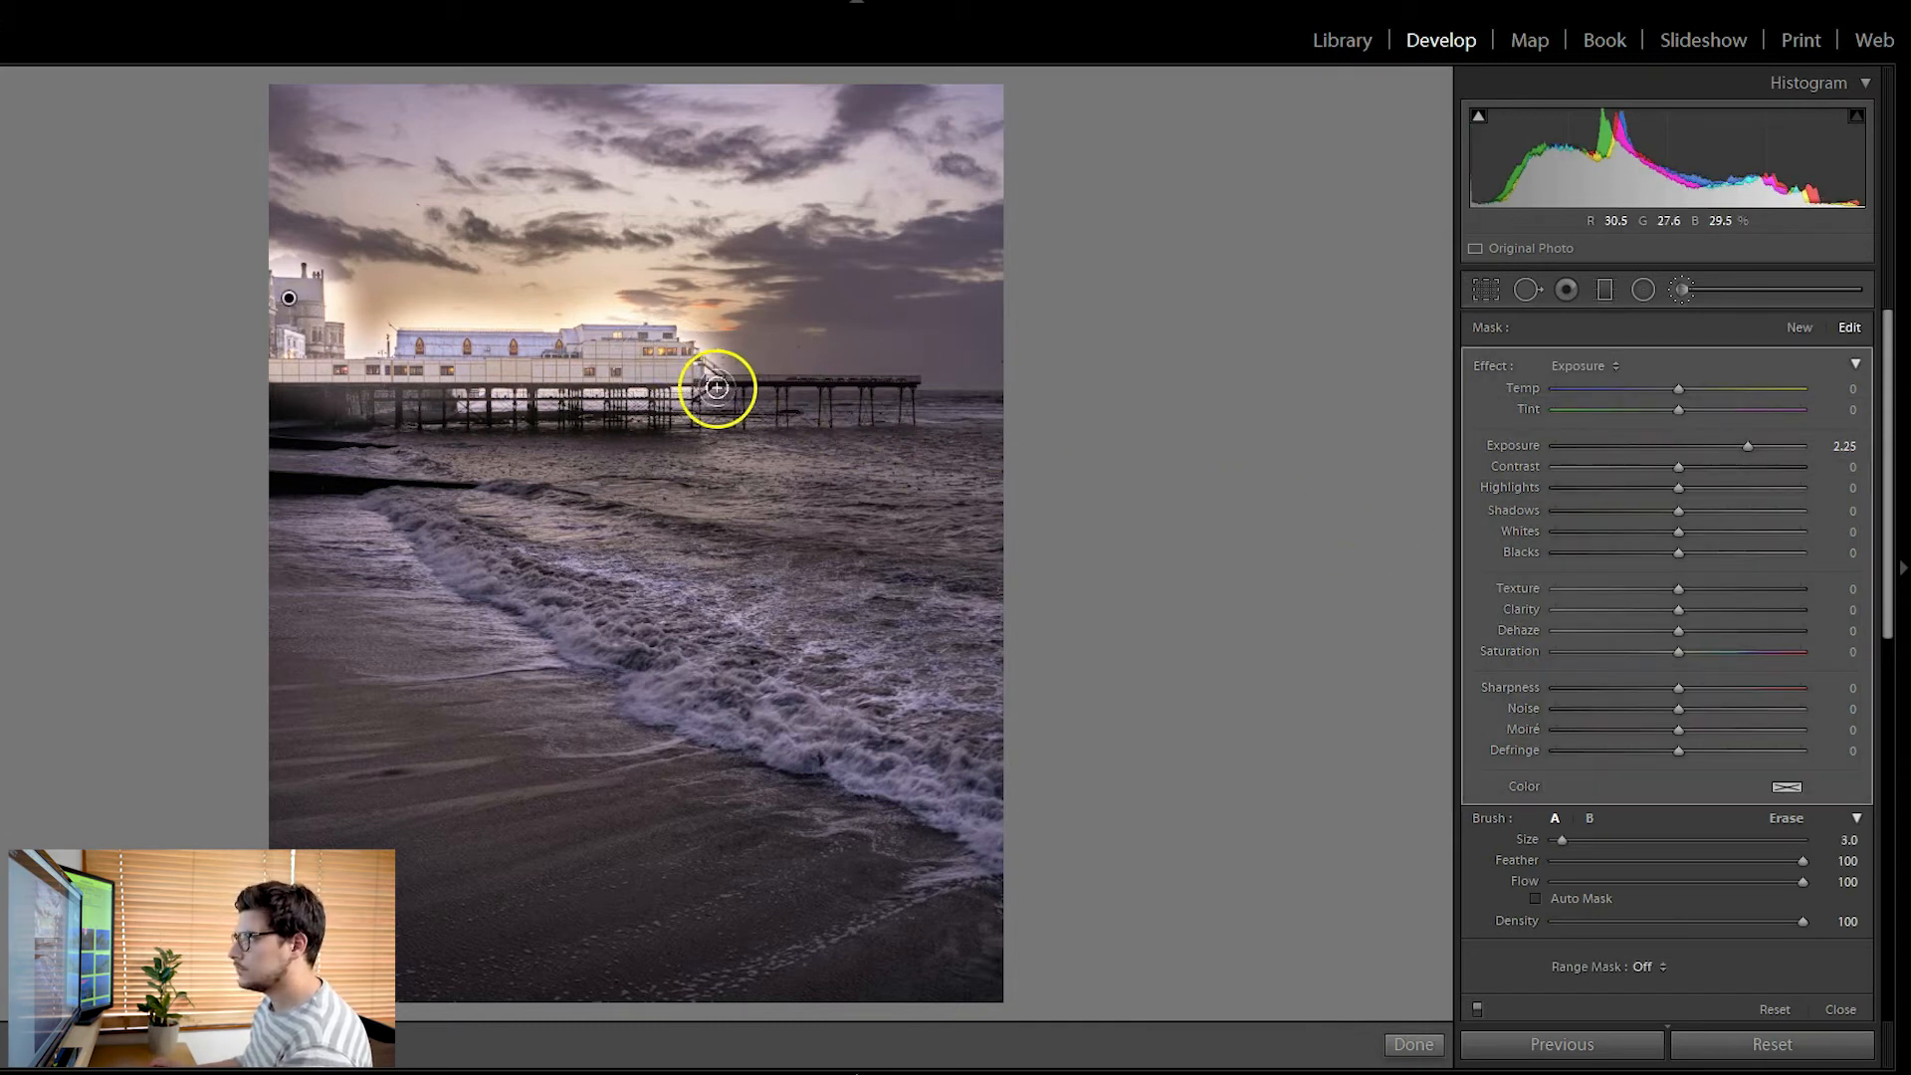
mouse_move(713, 386)
mouse_down()
mouse_move(919, 384)
mouse_move(700, 376)
mouse_up()
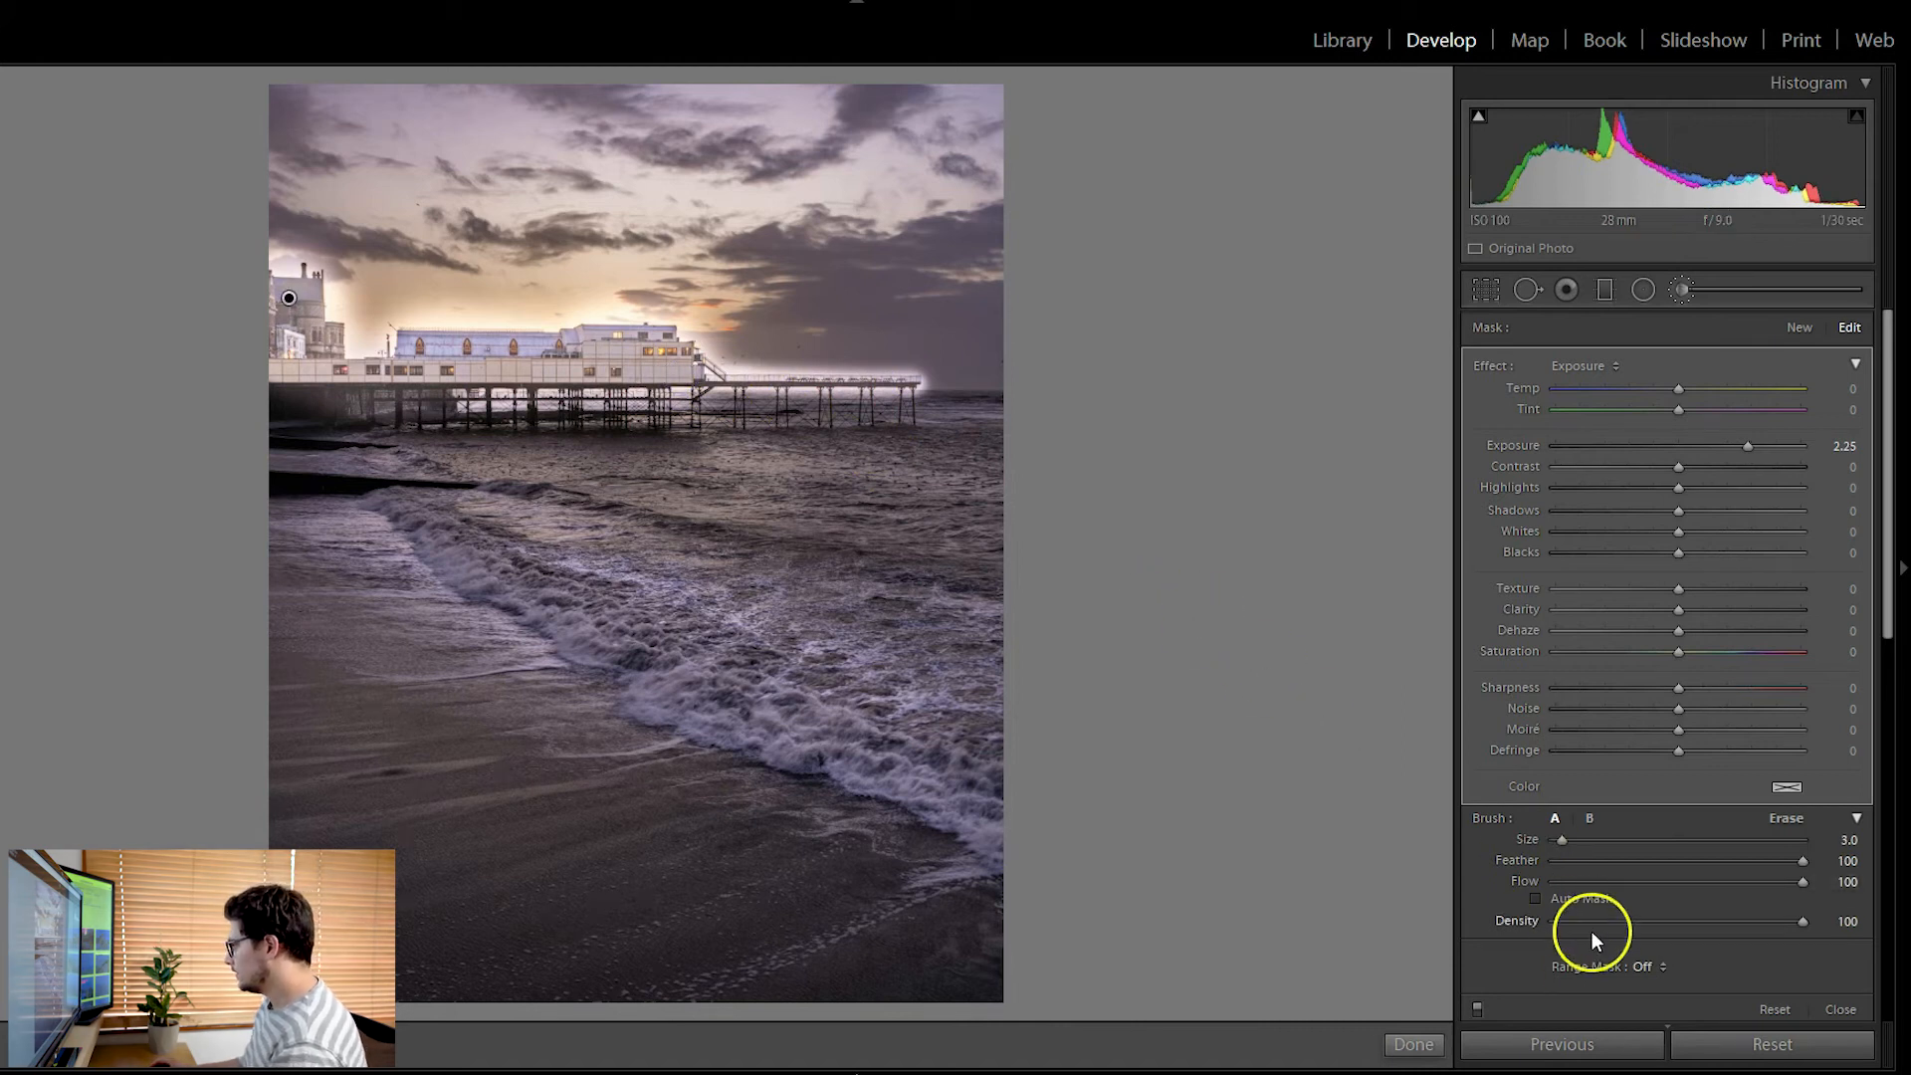
Add a Luminance range mask to the pier brush, show the luminance mask and limit its range to 0/62
click(1644, 967)
click(1618, 1043)
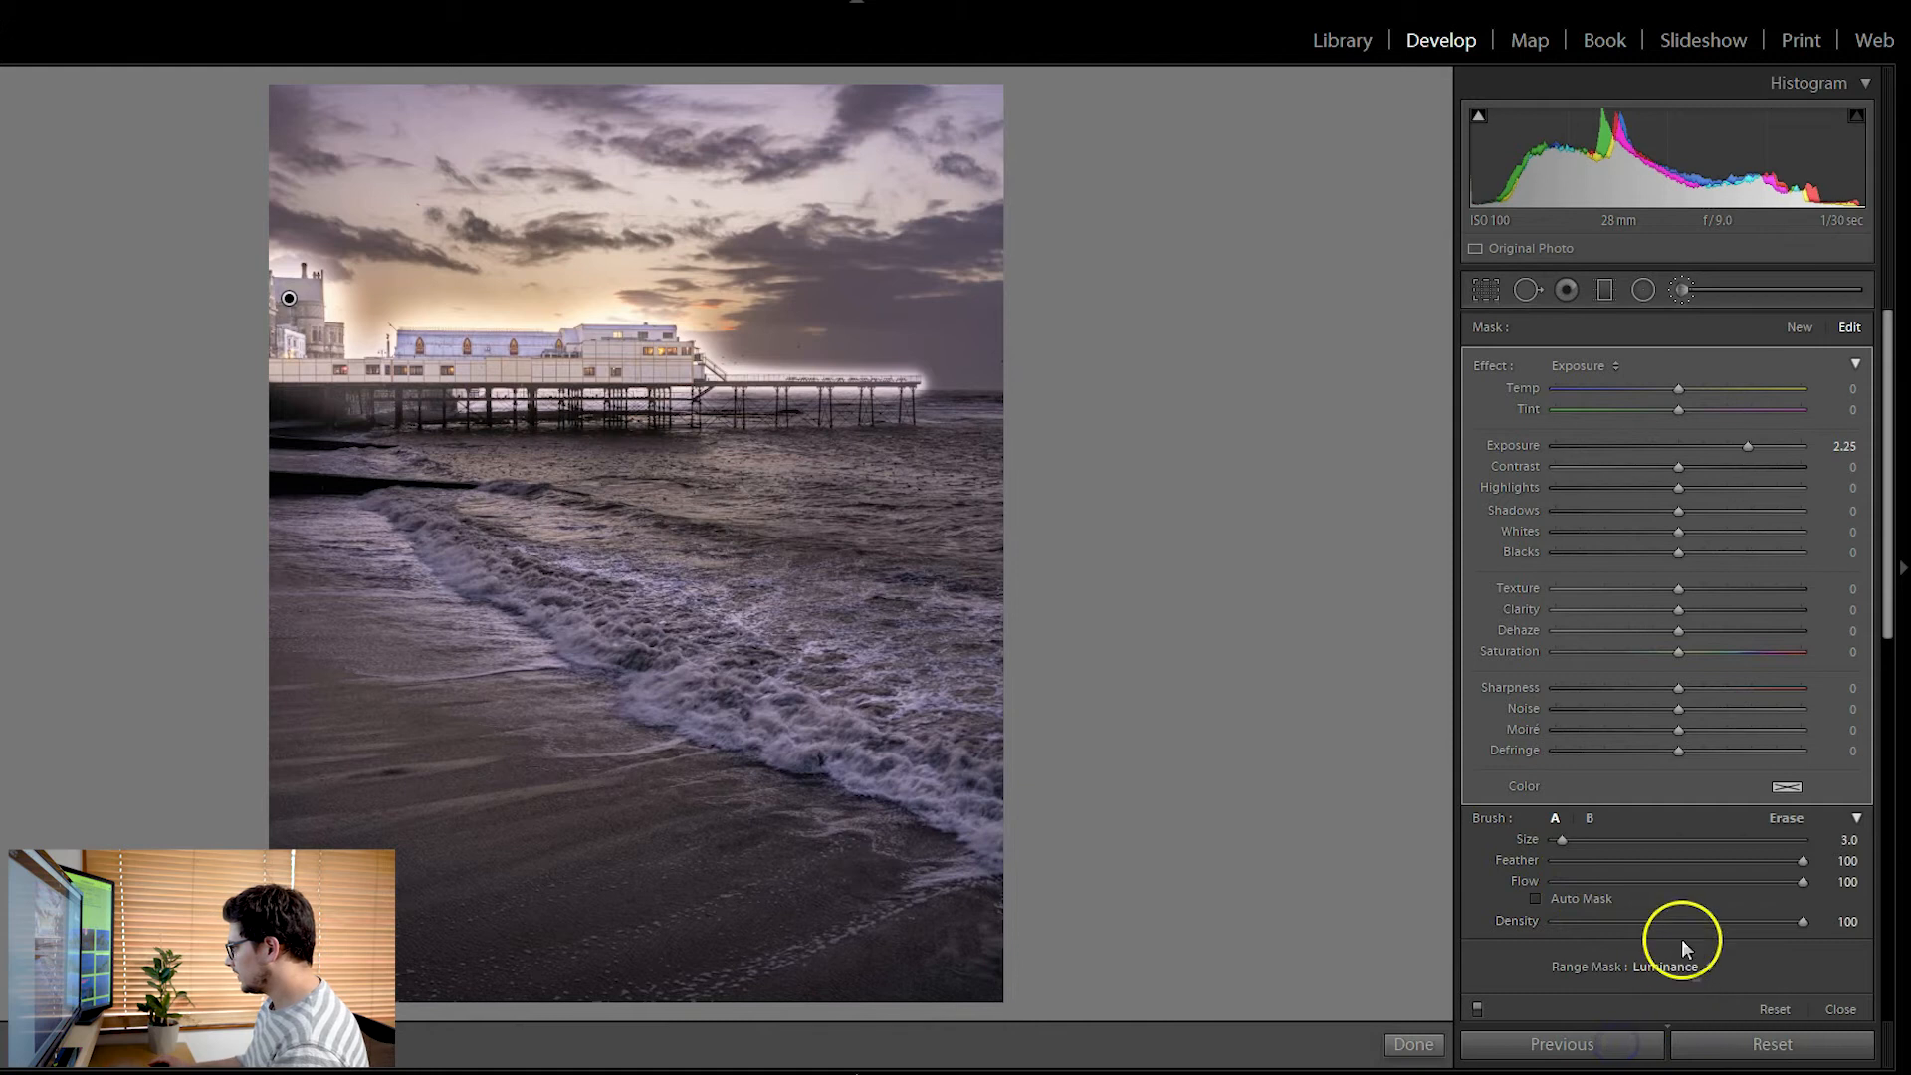
scroll(1782, 928, down, 8)
scroll(1761, 902, up, 7)
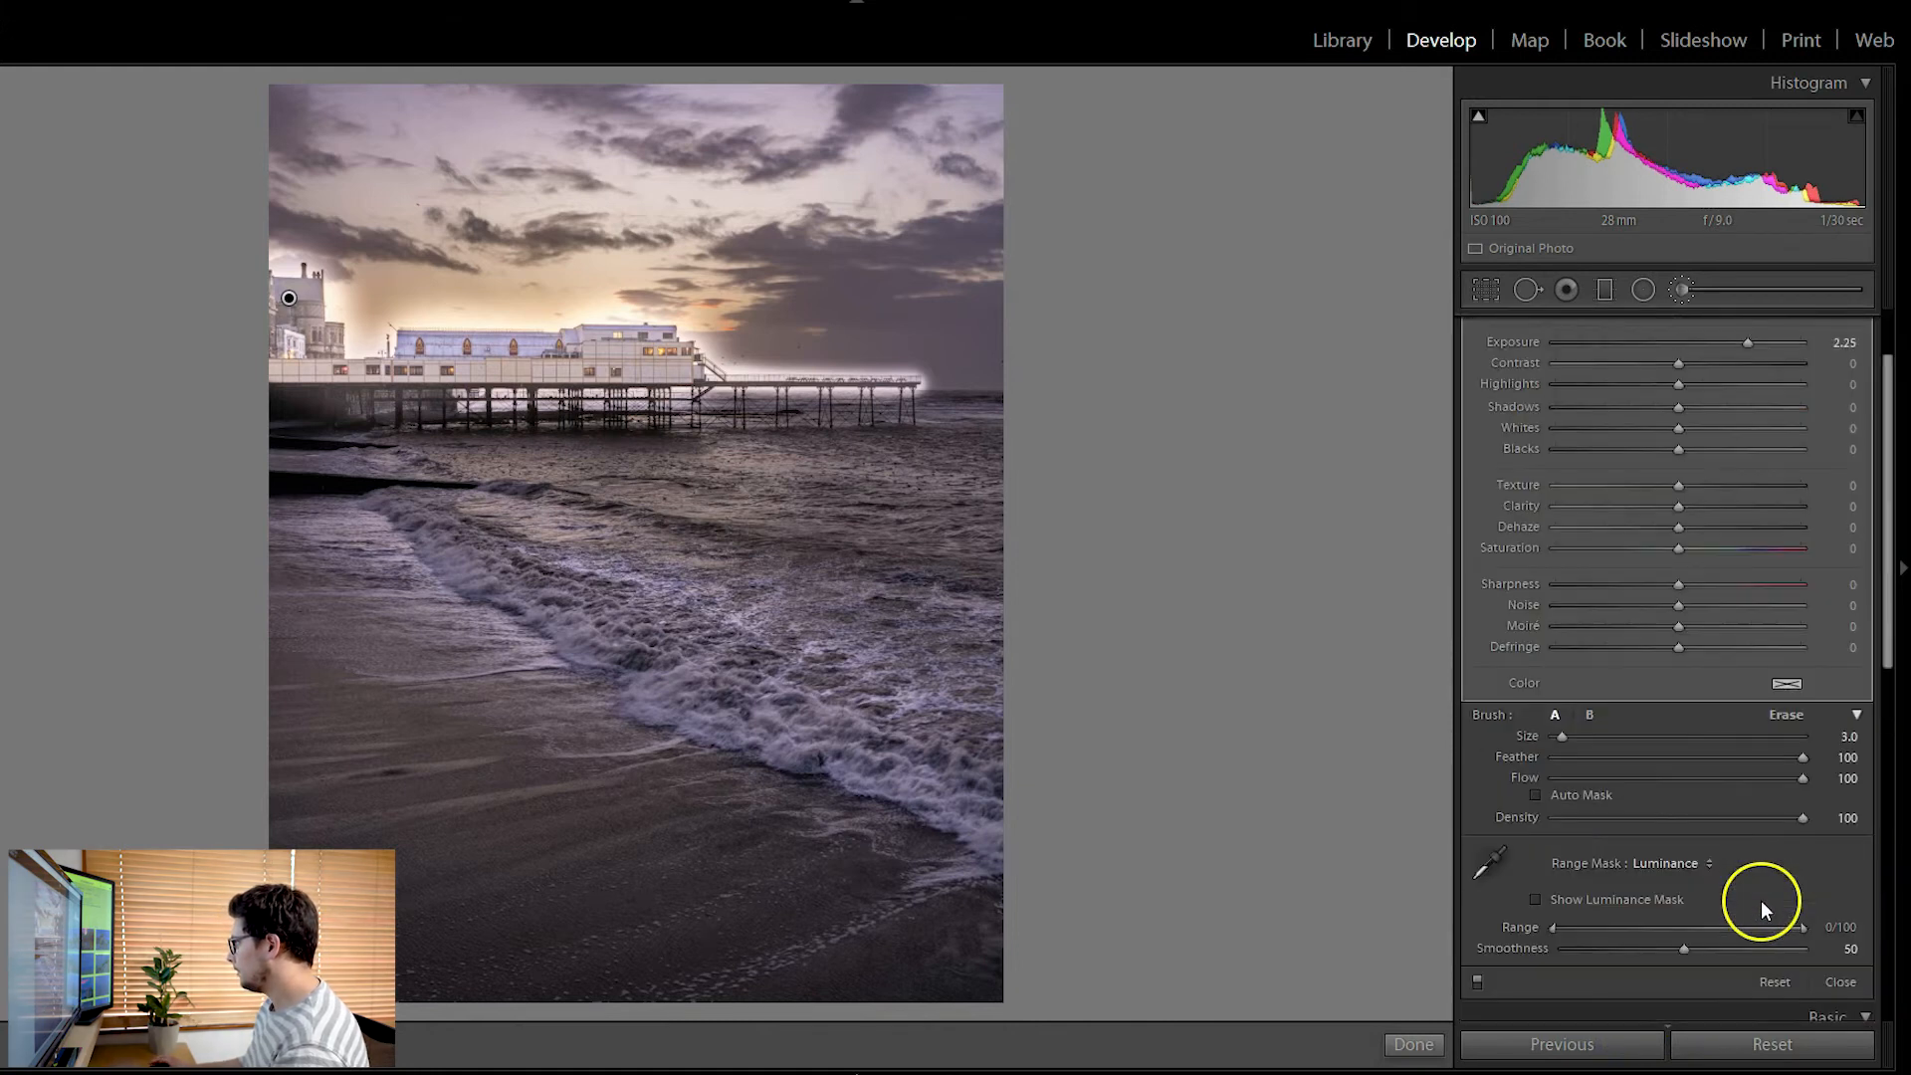
click(1535, 899)
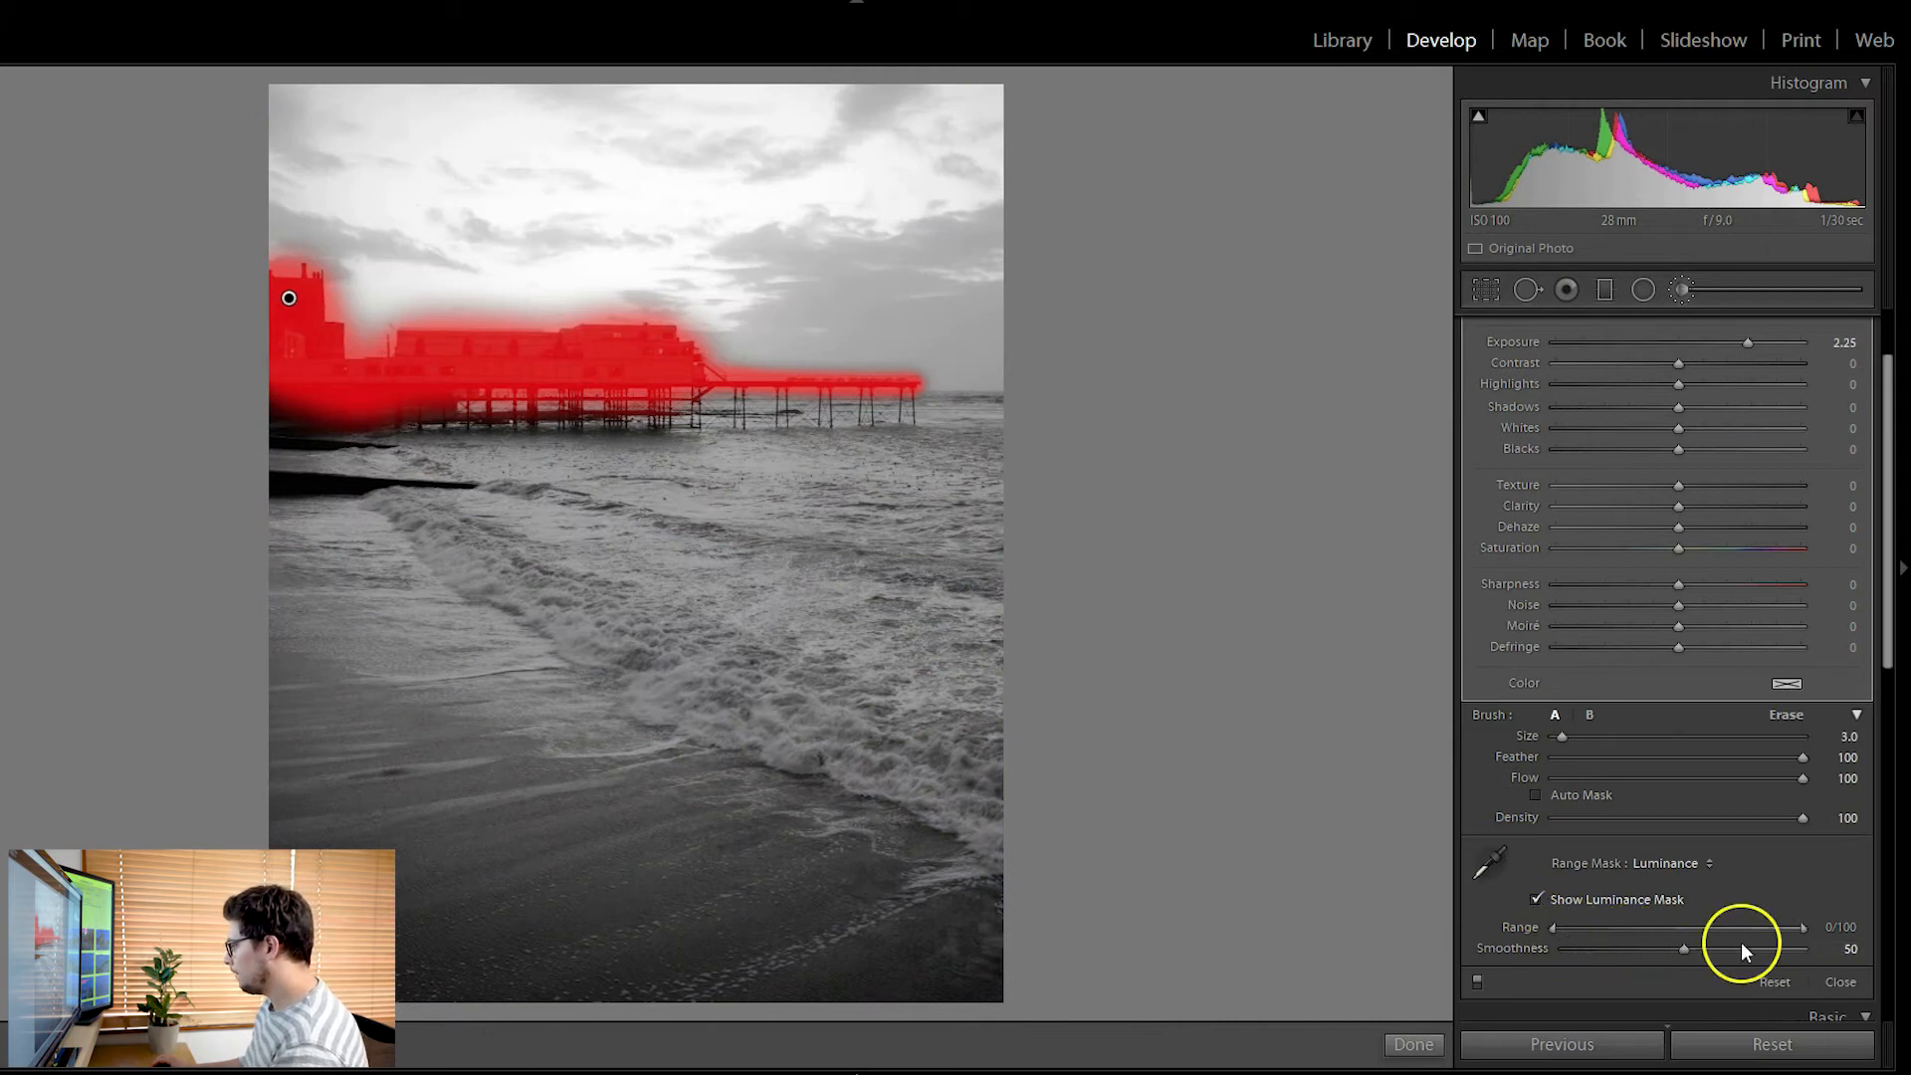
drag(1804, 925, 1712, 923)
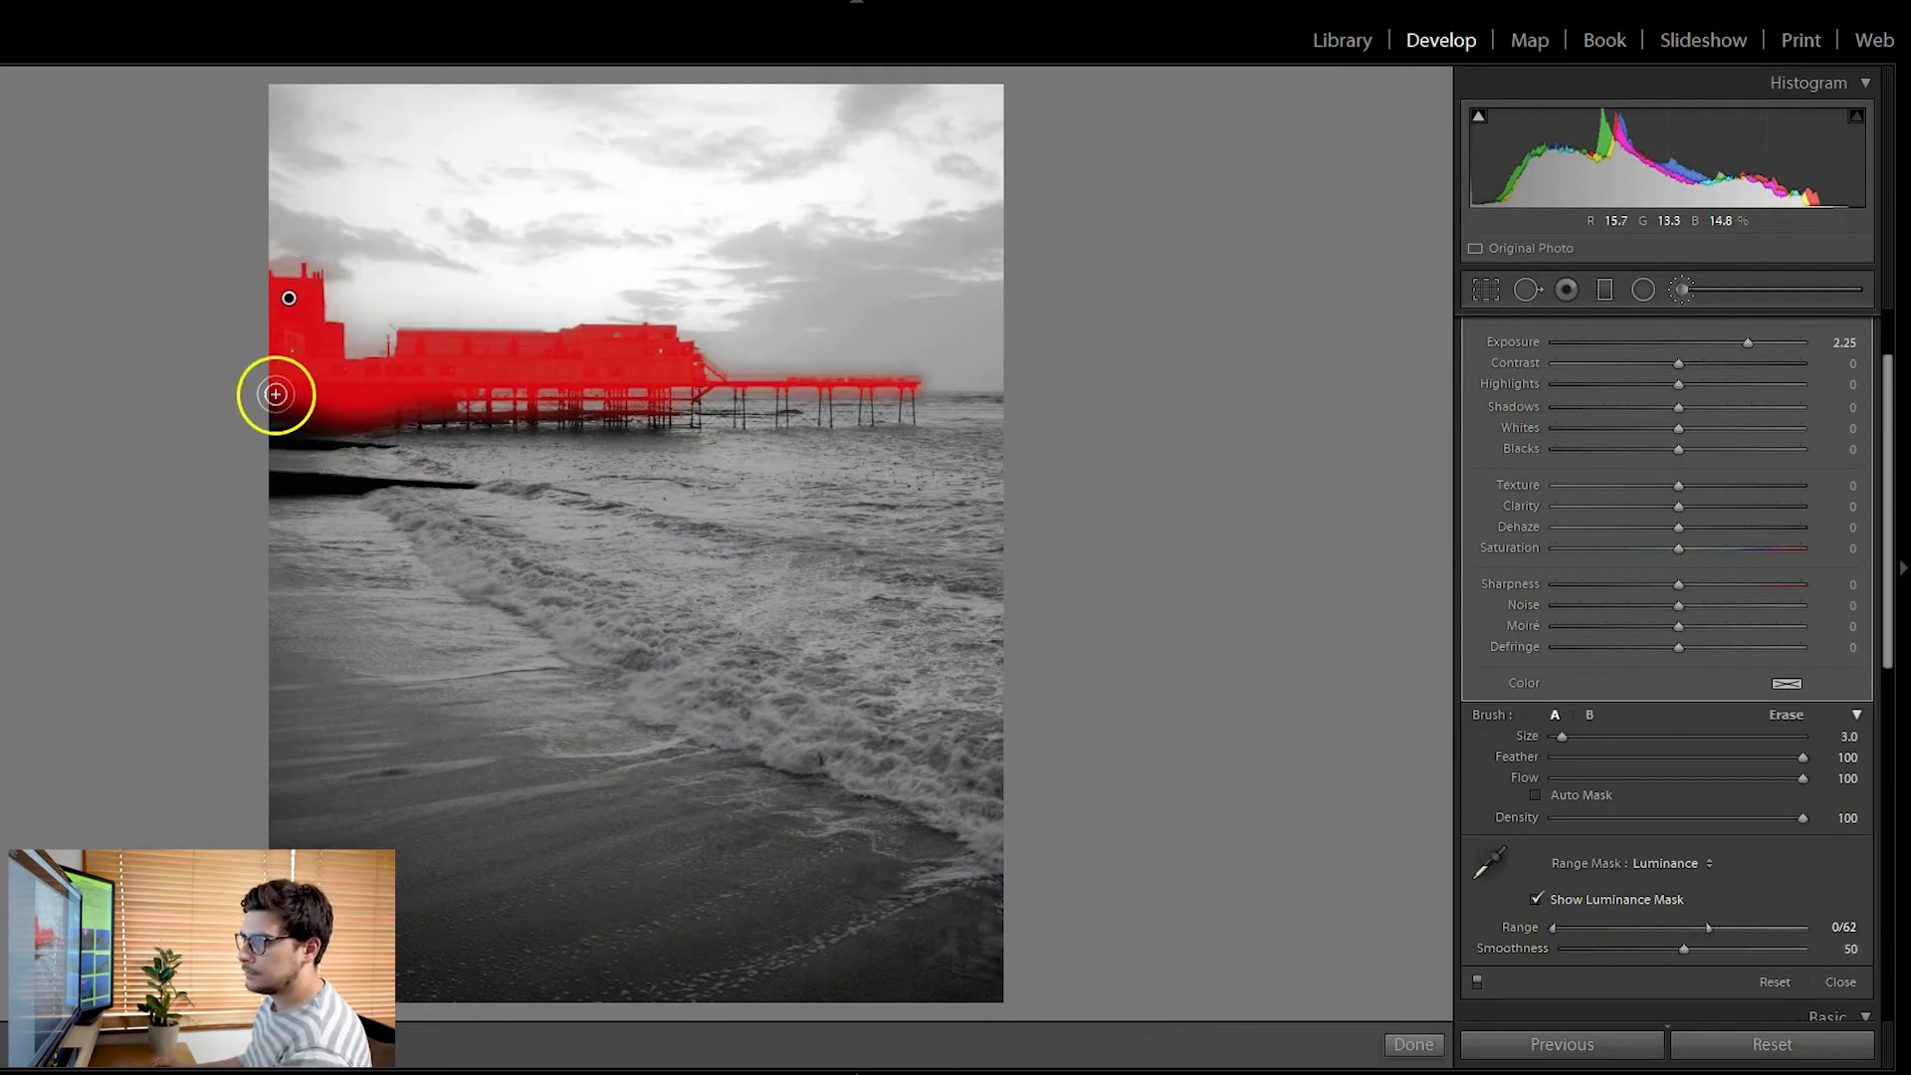
Fill in the brush mask at size 6.0 over the dark base of the pier and the building, and hide the luminance mask
scroll(441, 455, up, 3)
drag(265, 397, 443, 394)
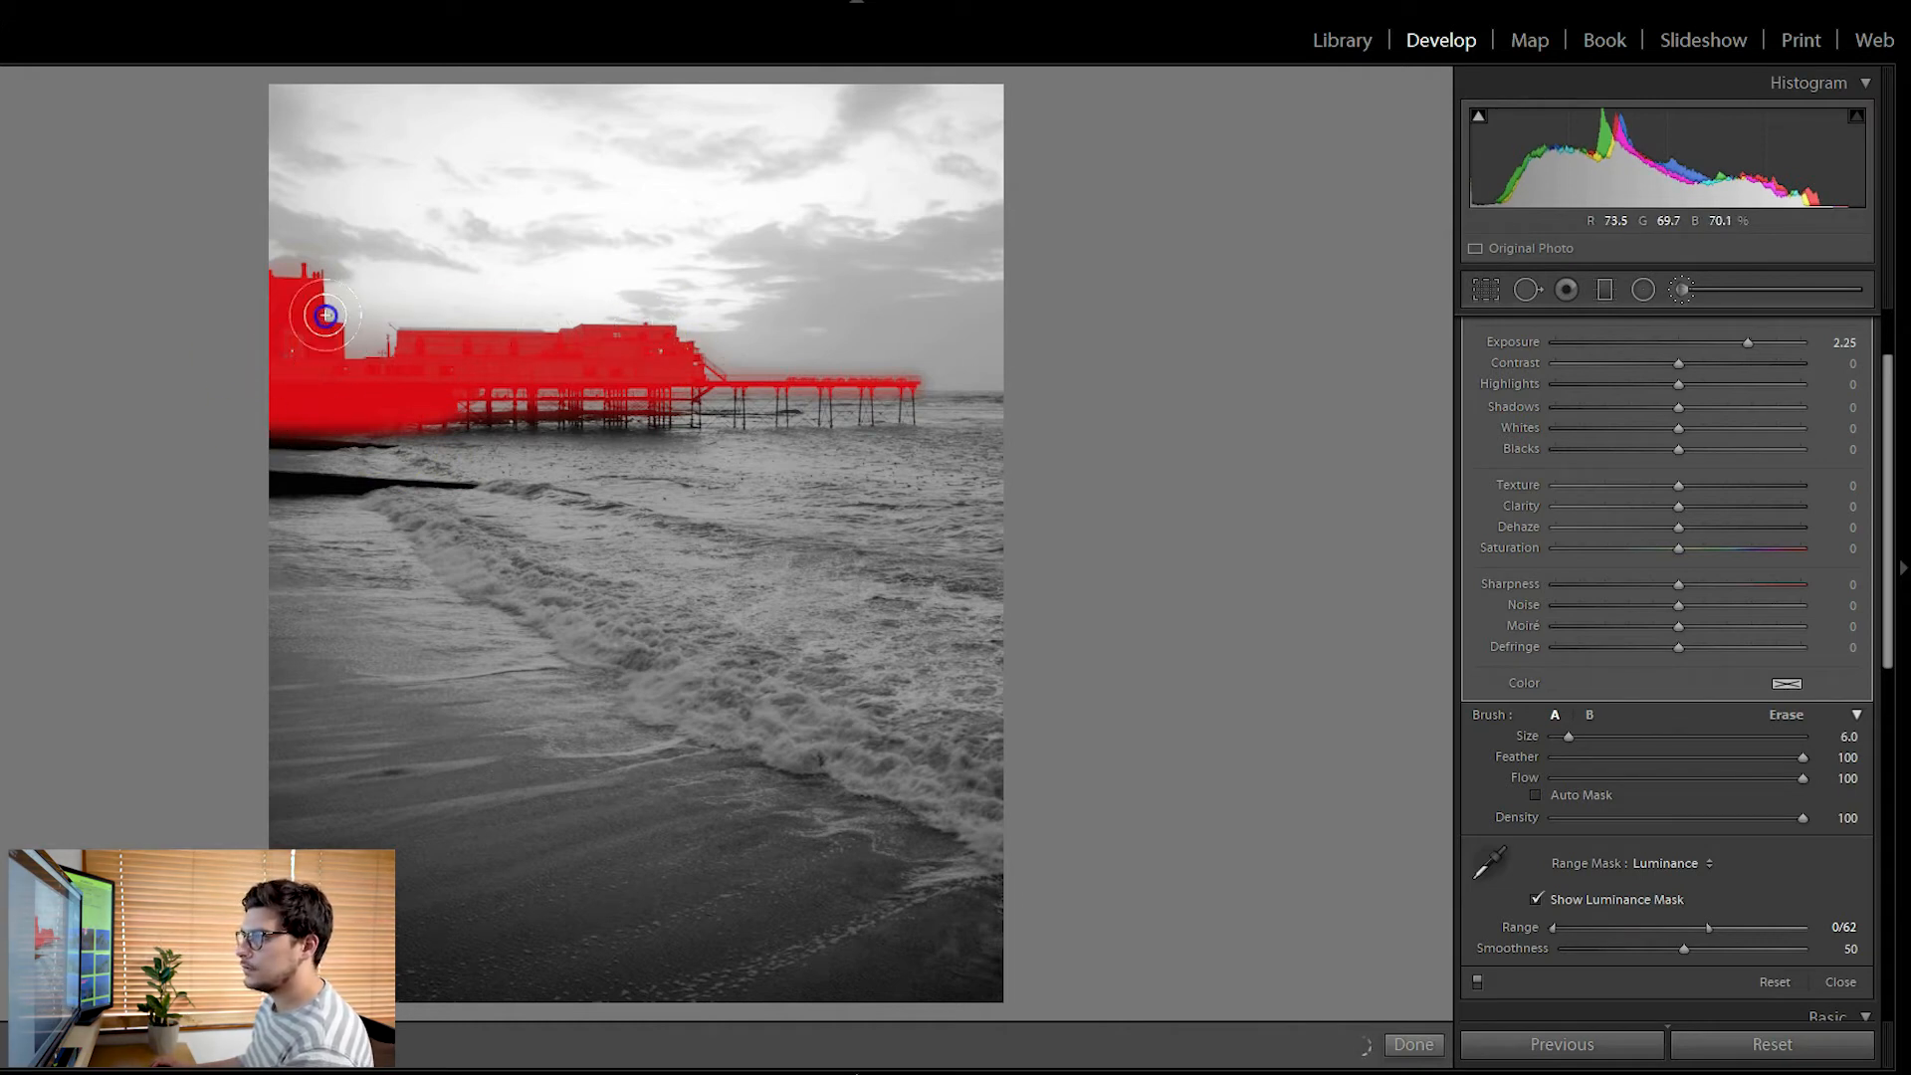
click(1539, 898)
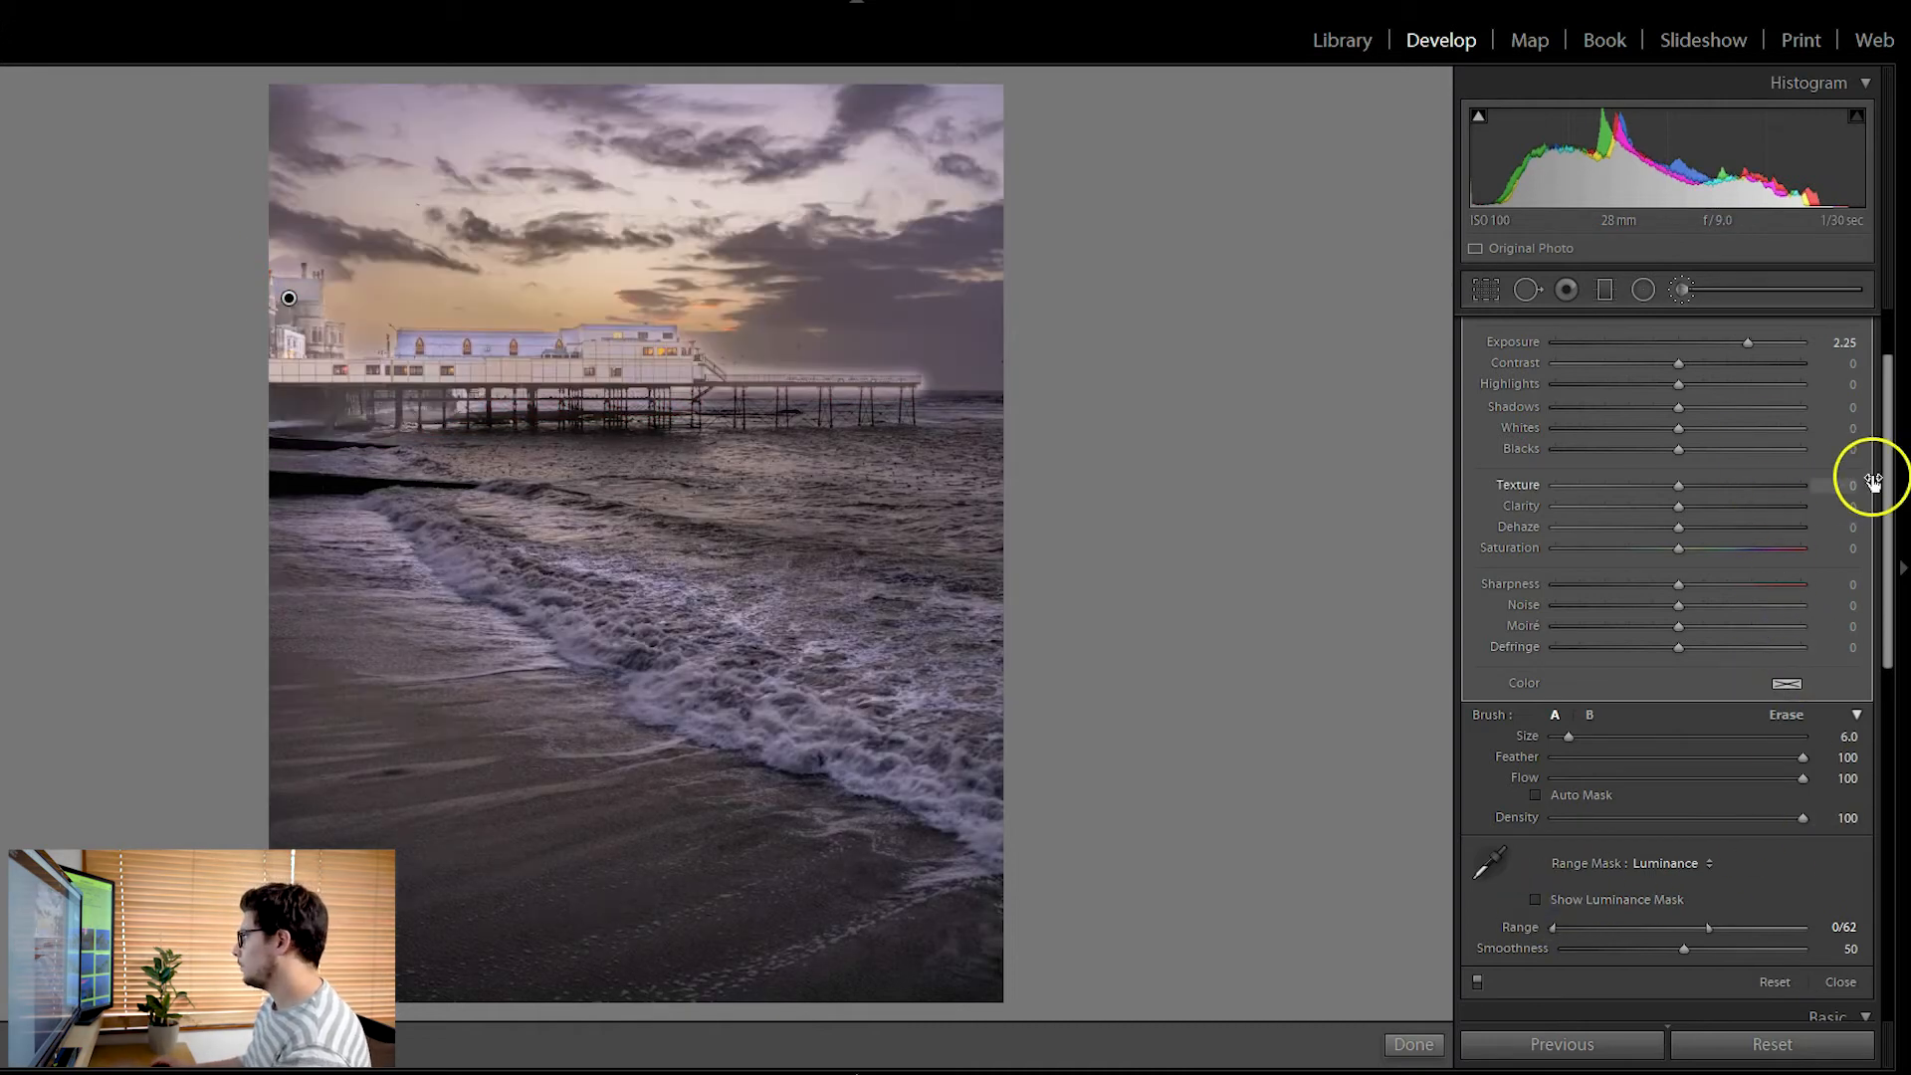
Set the pier brush adjustment to Exposure 0.36, Shadows 48, Texture 18 and Blacks −12
drag(1877, 469, 1891, 419)
drag(1760, 453, 1740, 511)
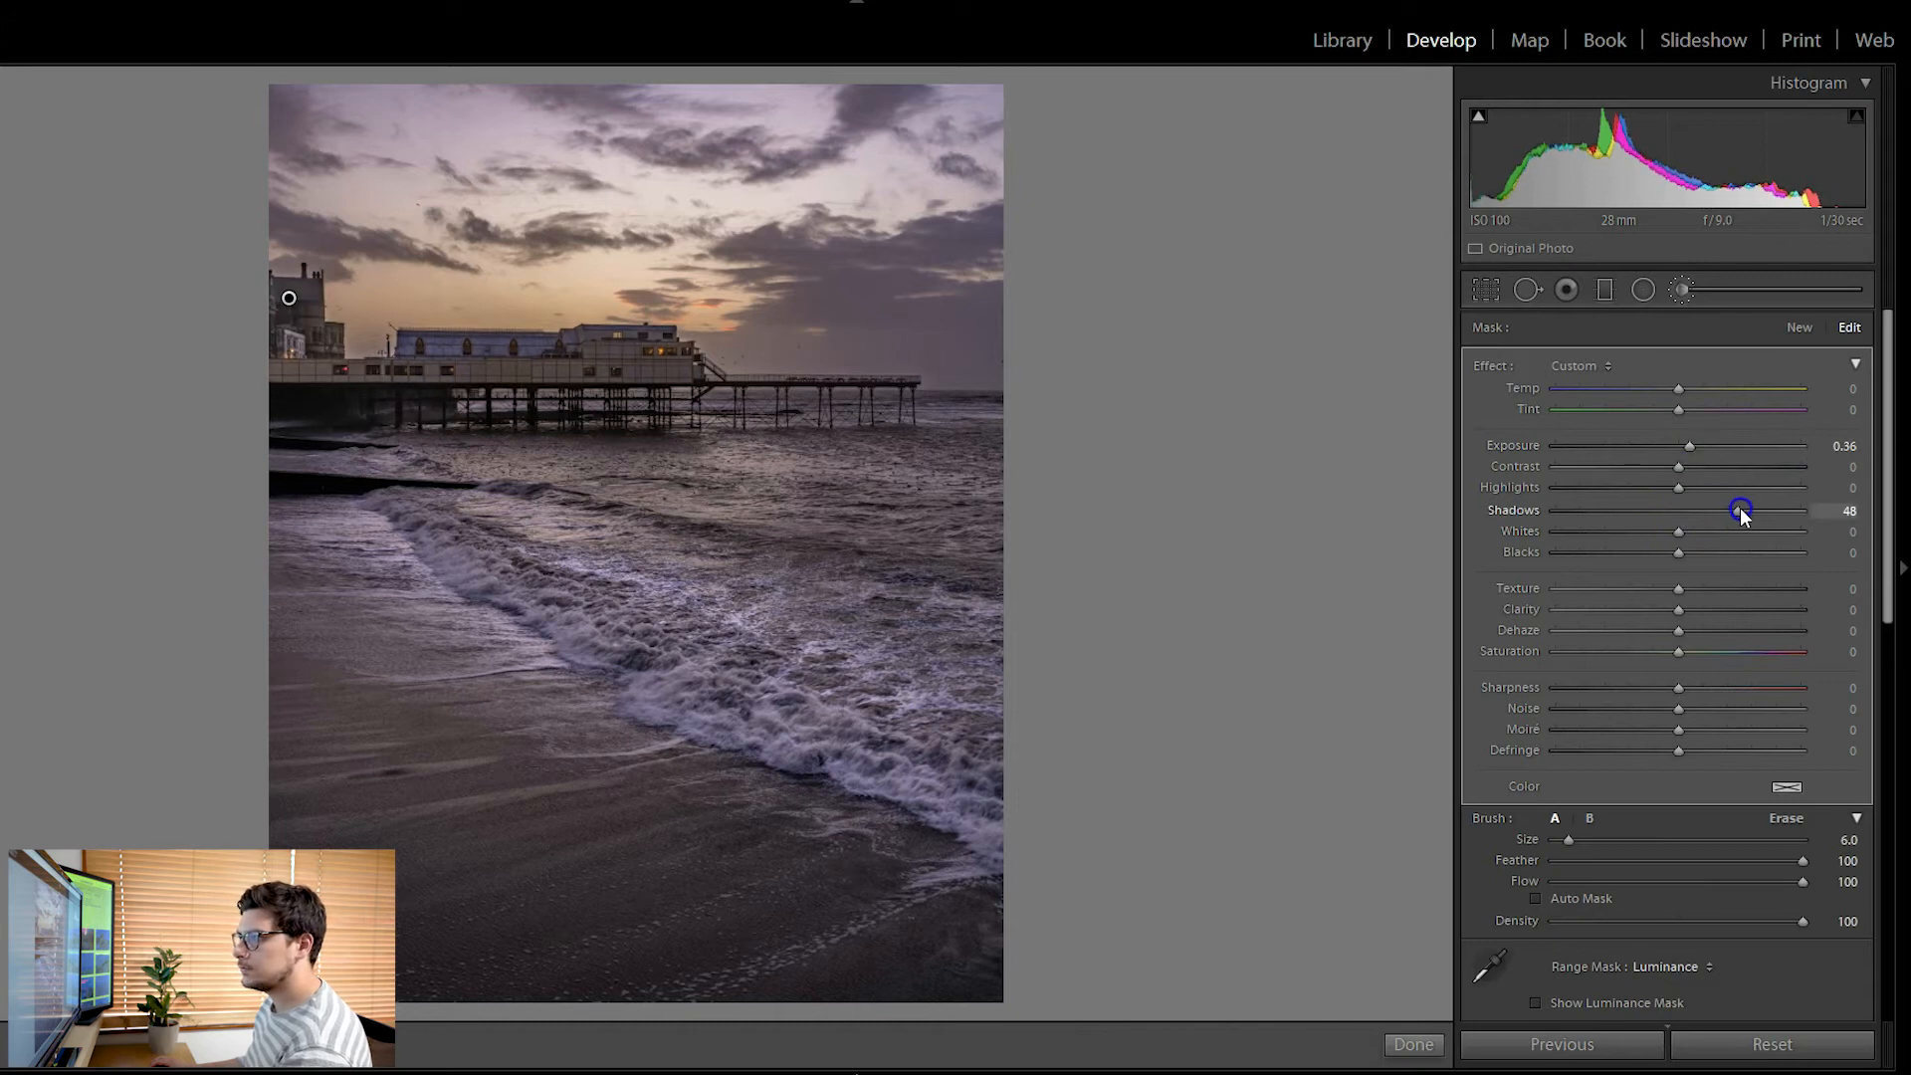
drag(1676, 590, 1699, 589)
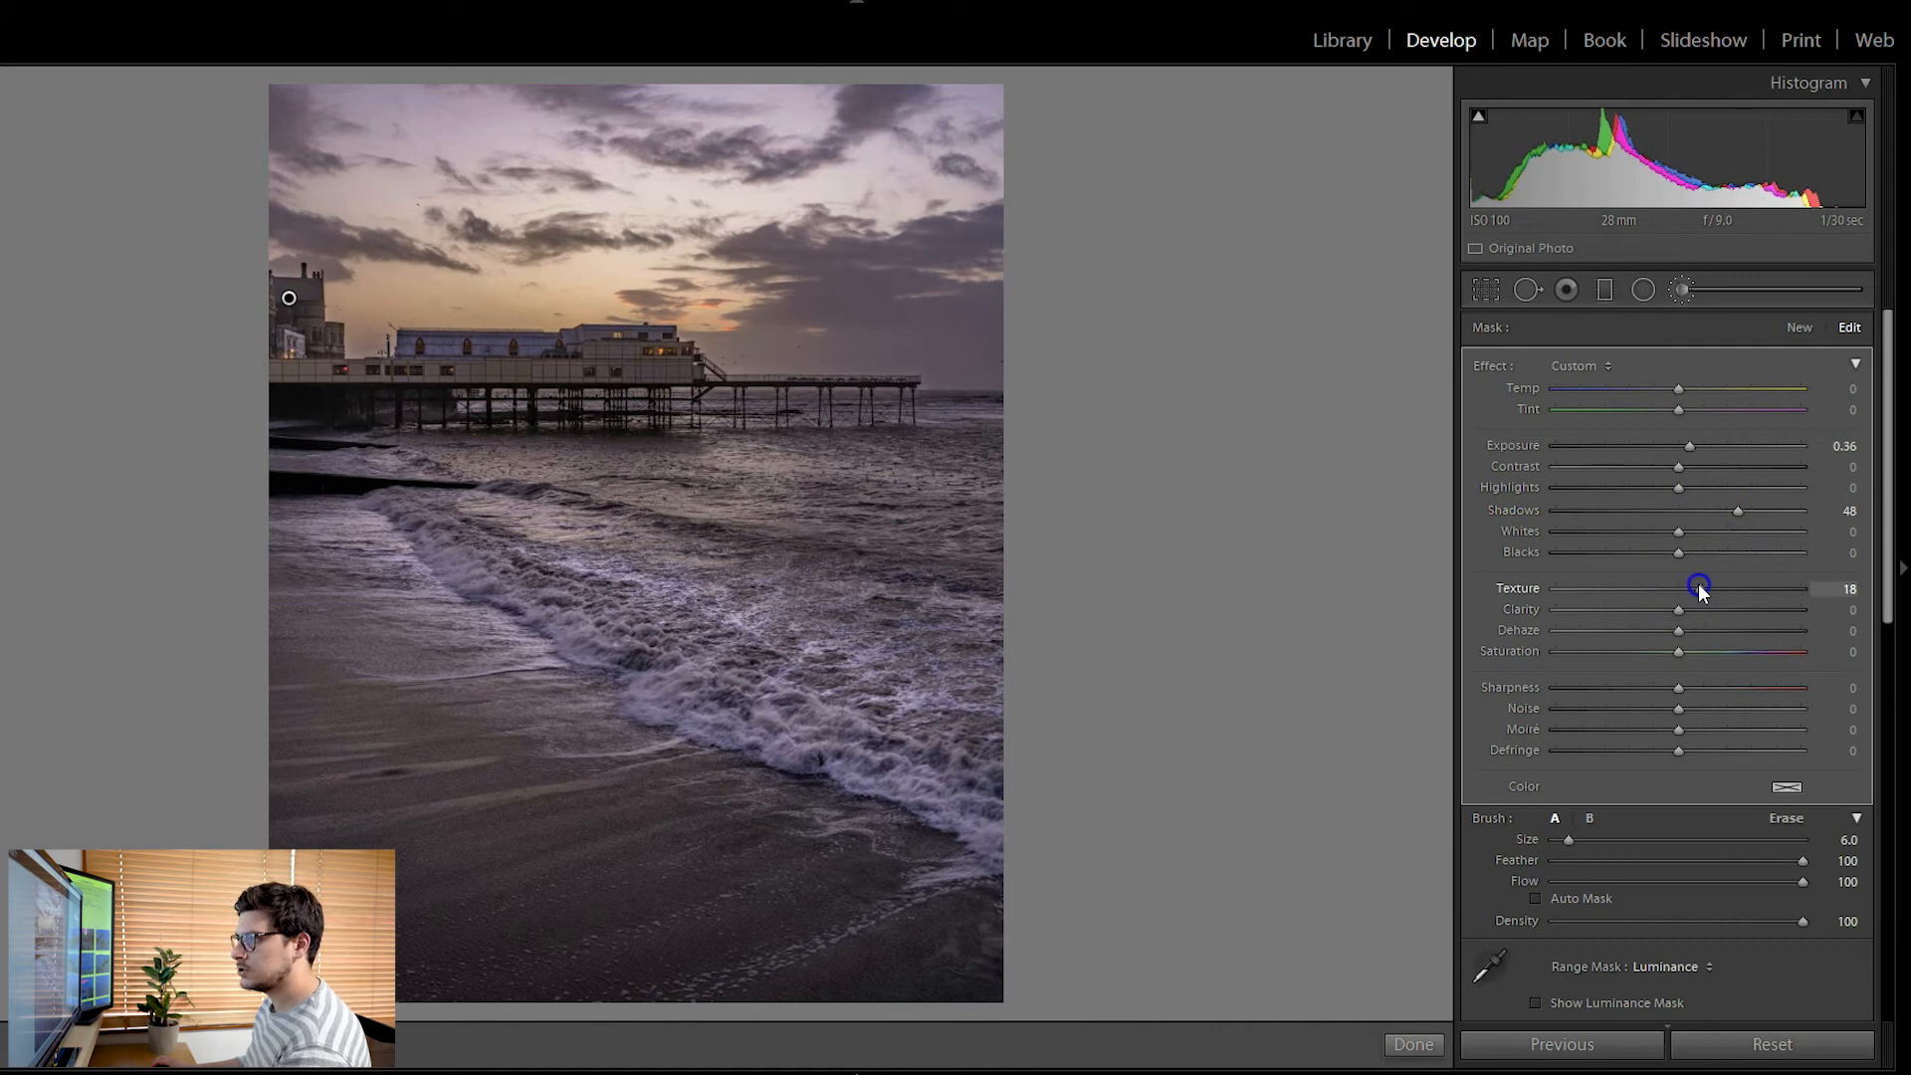
drag(1676, 554, 1668, 551)
Compare the photo with the brush adjustments turned off and on
scroll(1657, 574, down, 3)
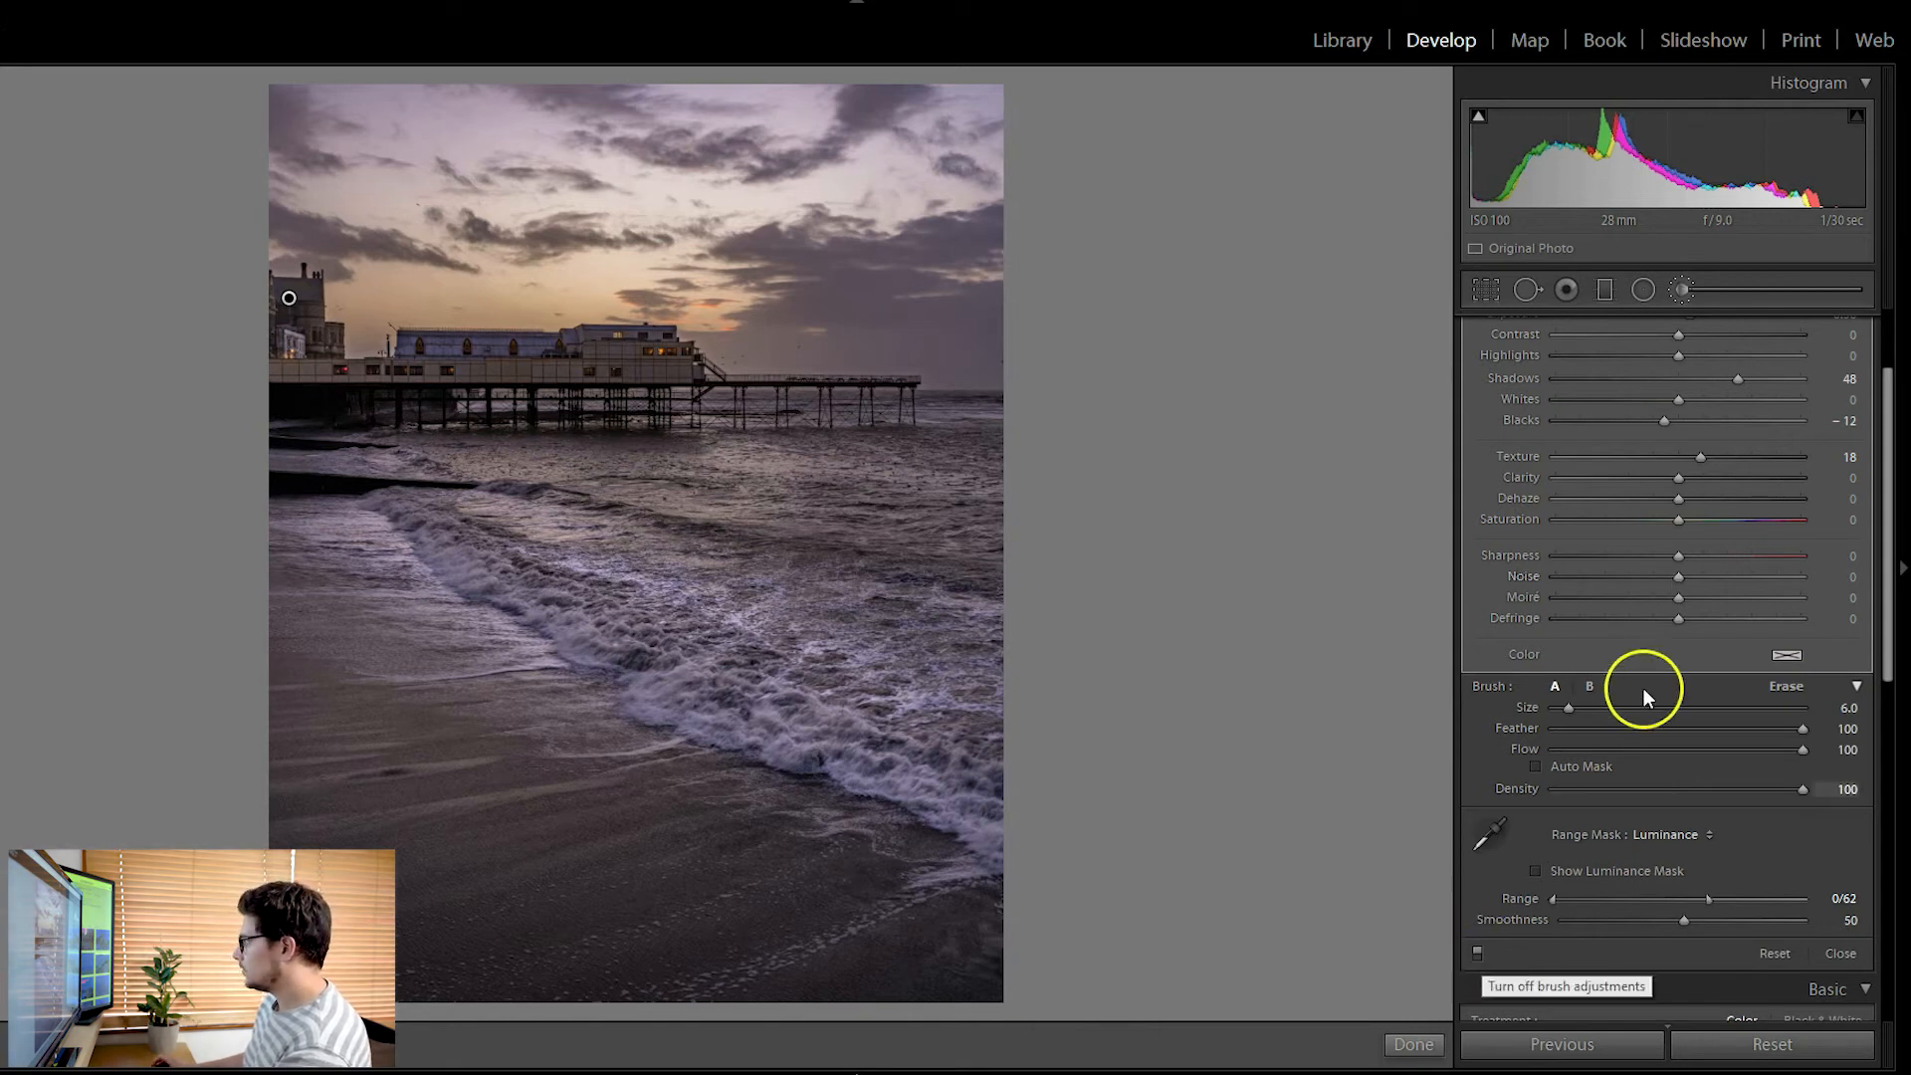
scroll(1645, 688, up, 3)
scroll(1657, 775, down, 6)
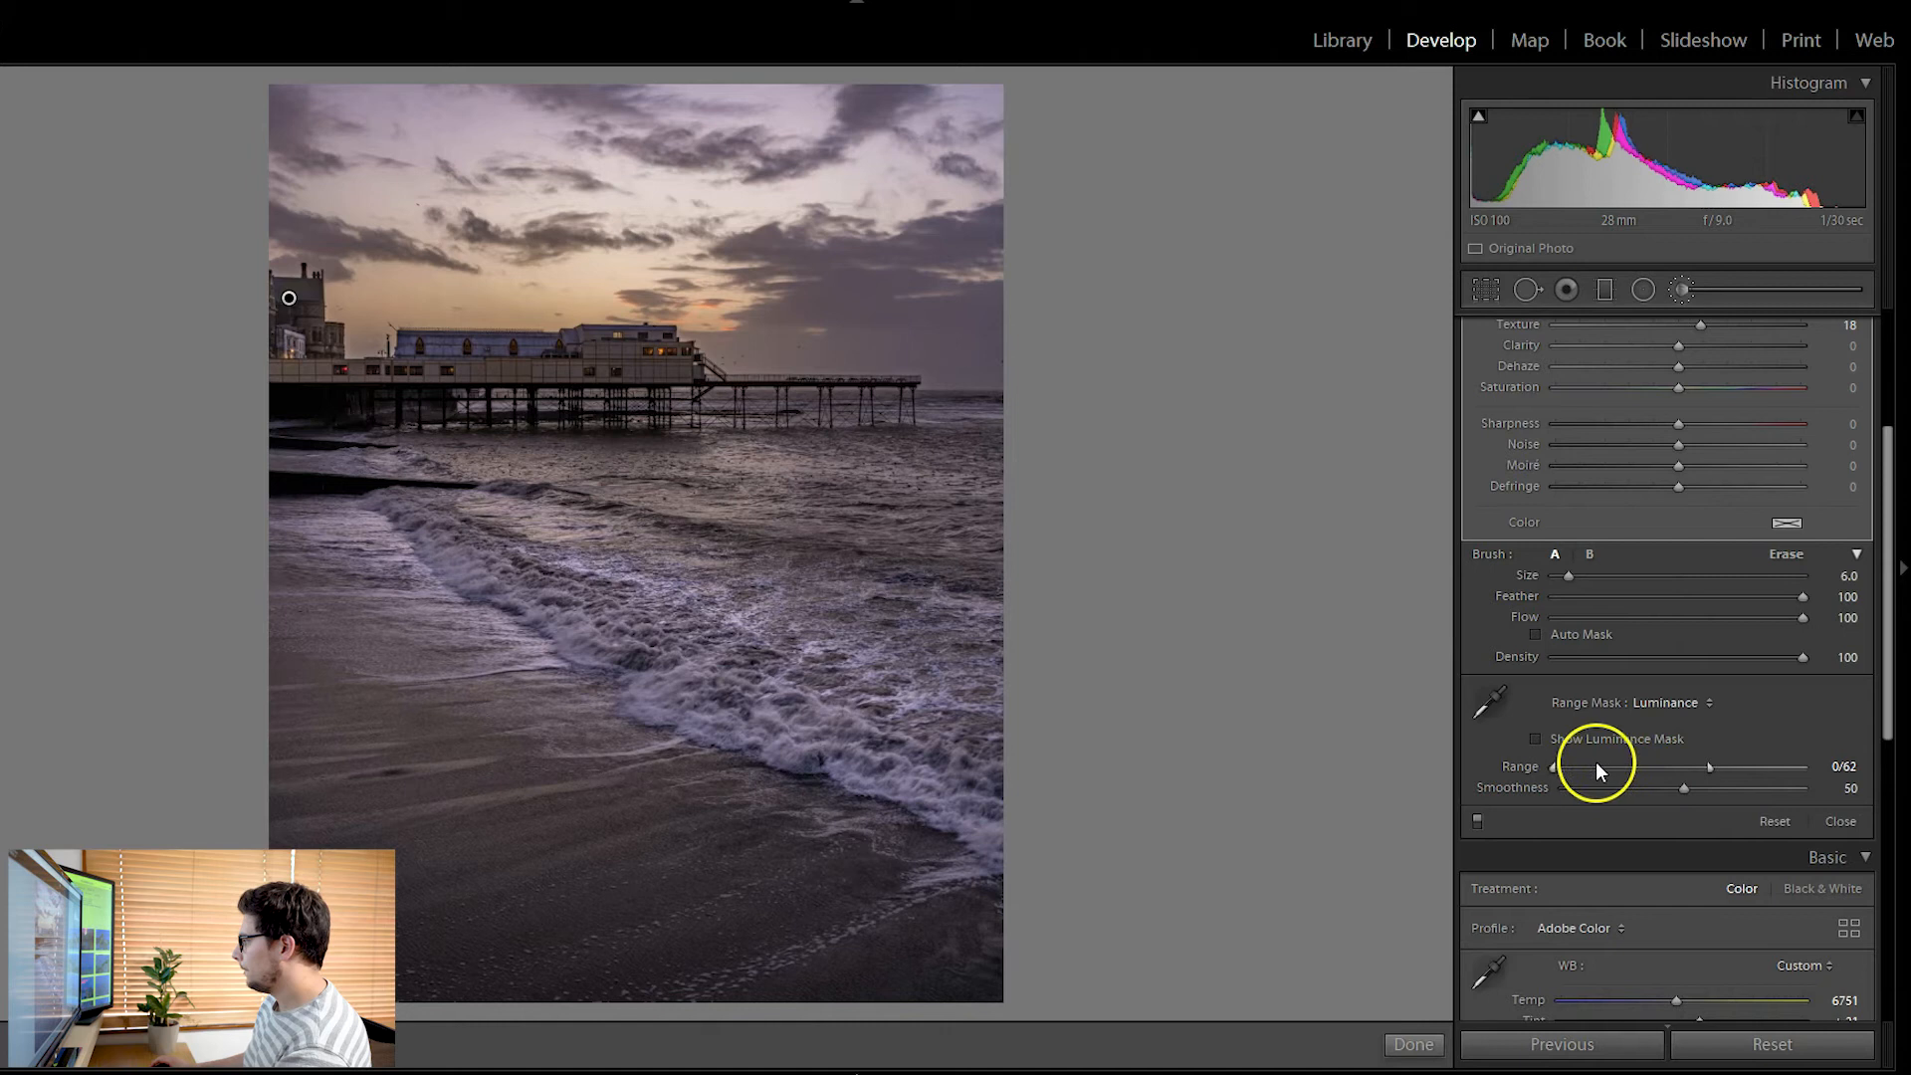
click(1478, 821)
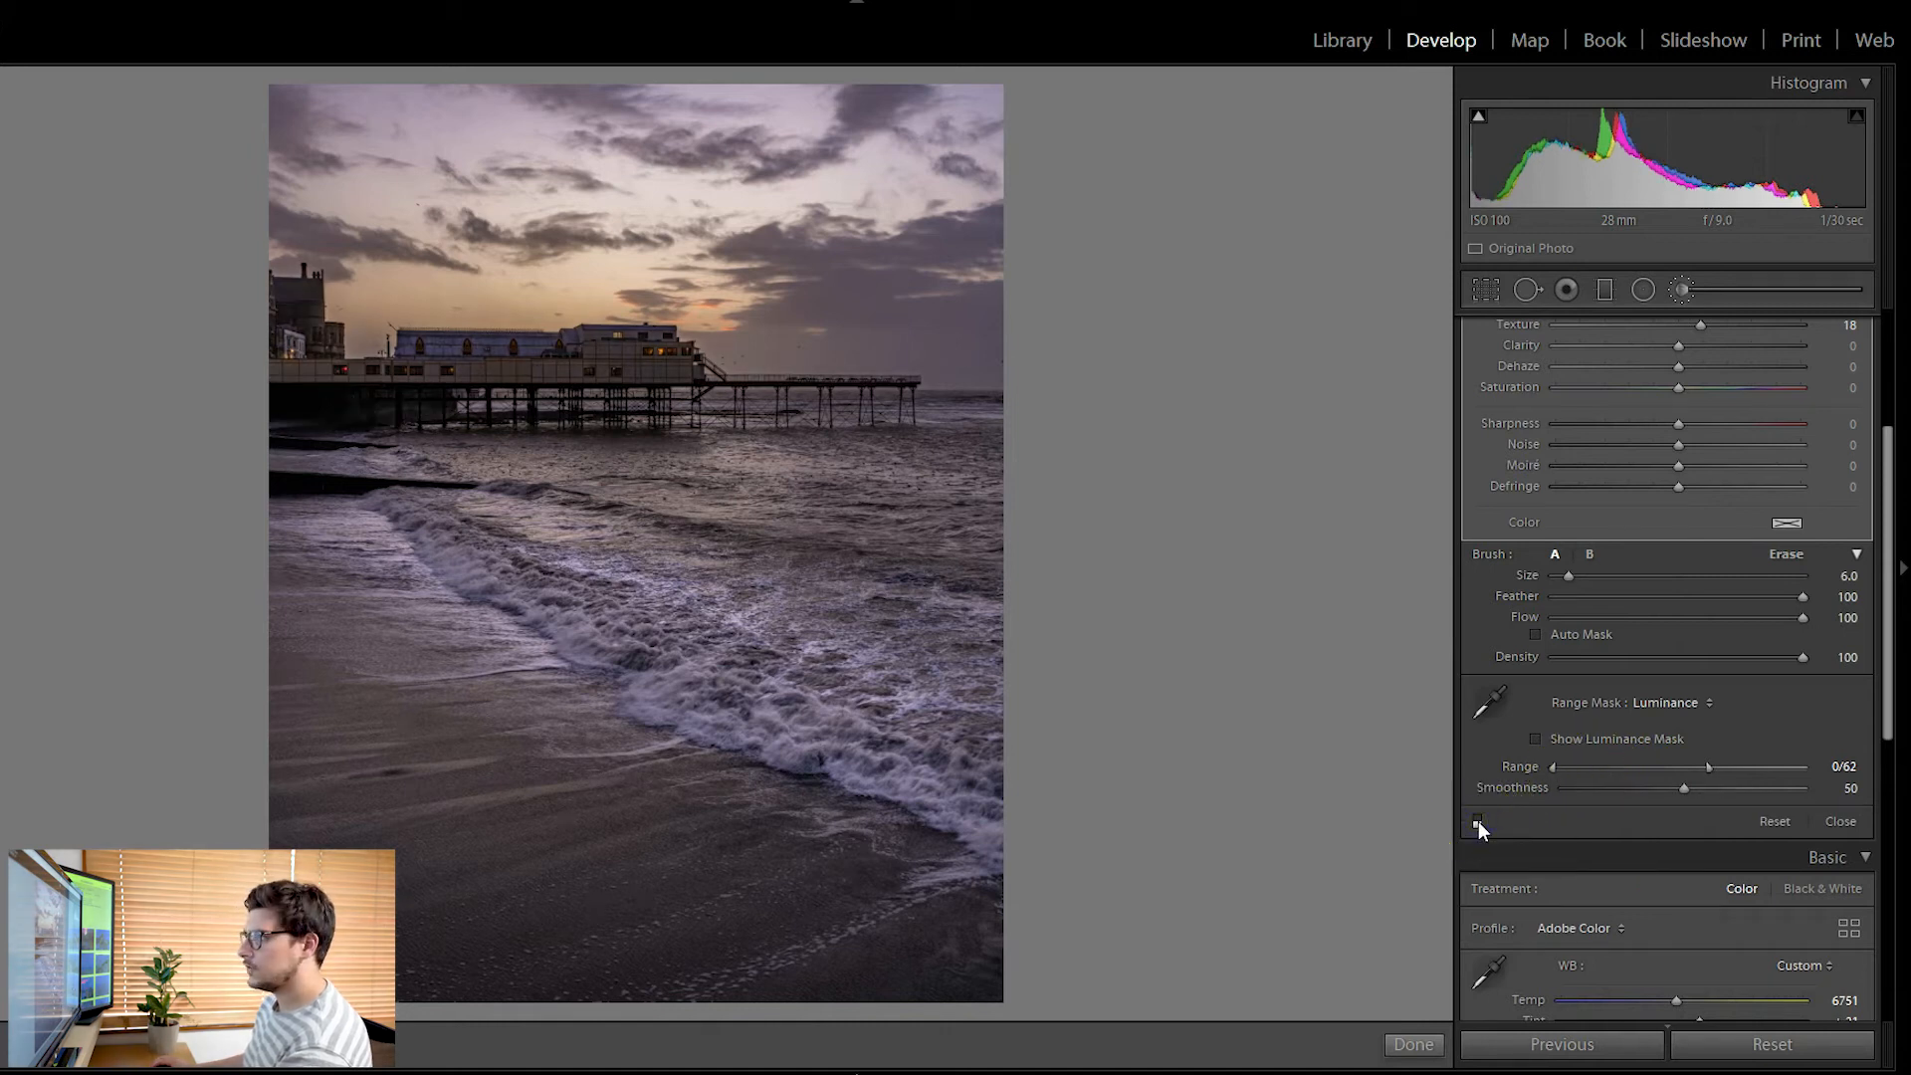
click(1479, 821)
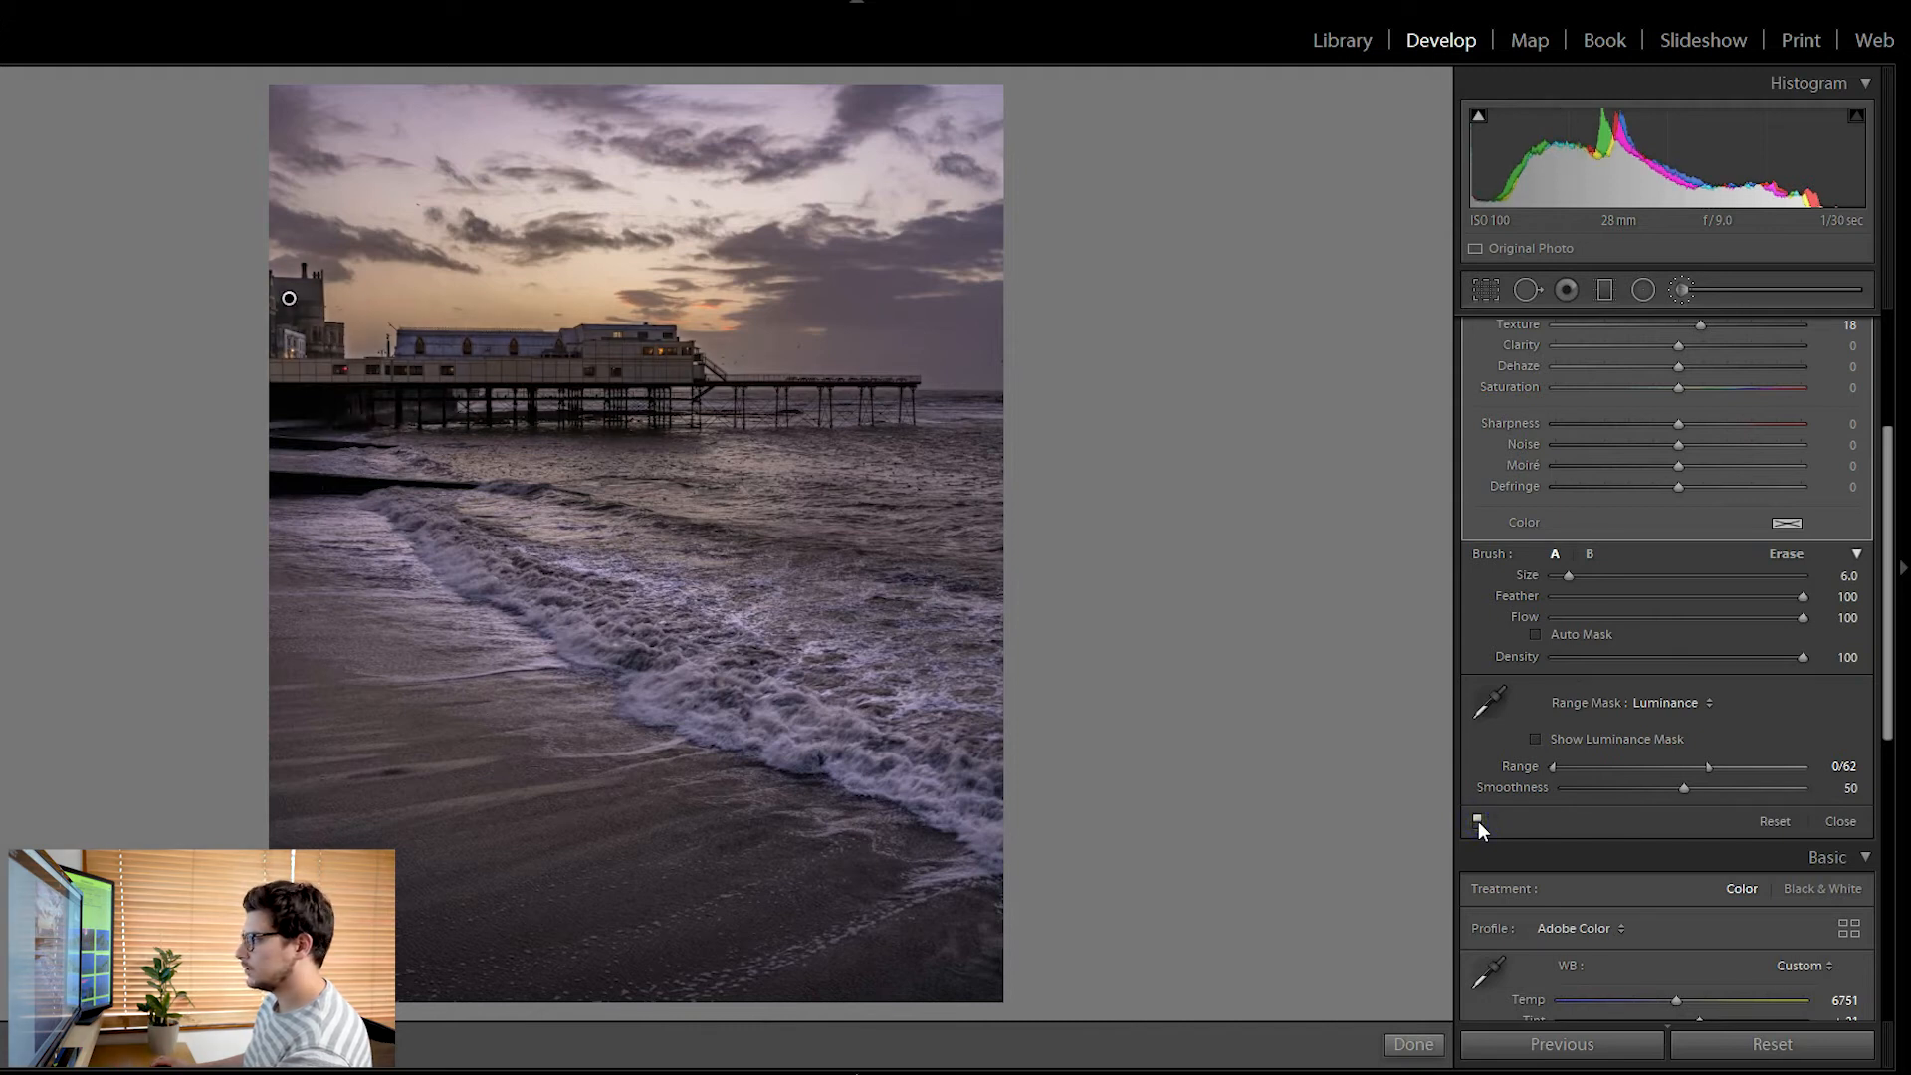
click(1478, 821)
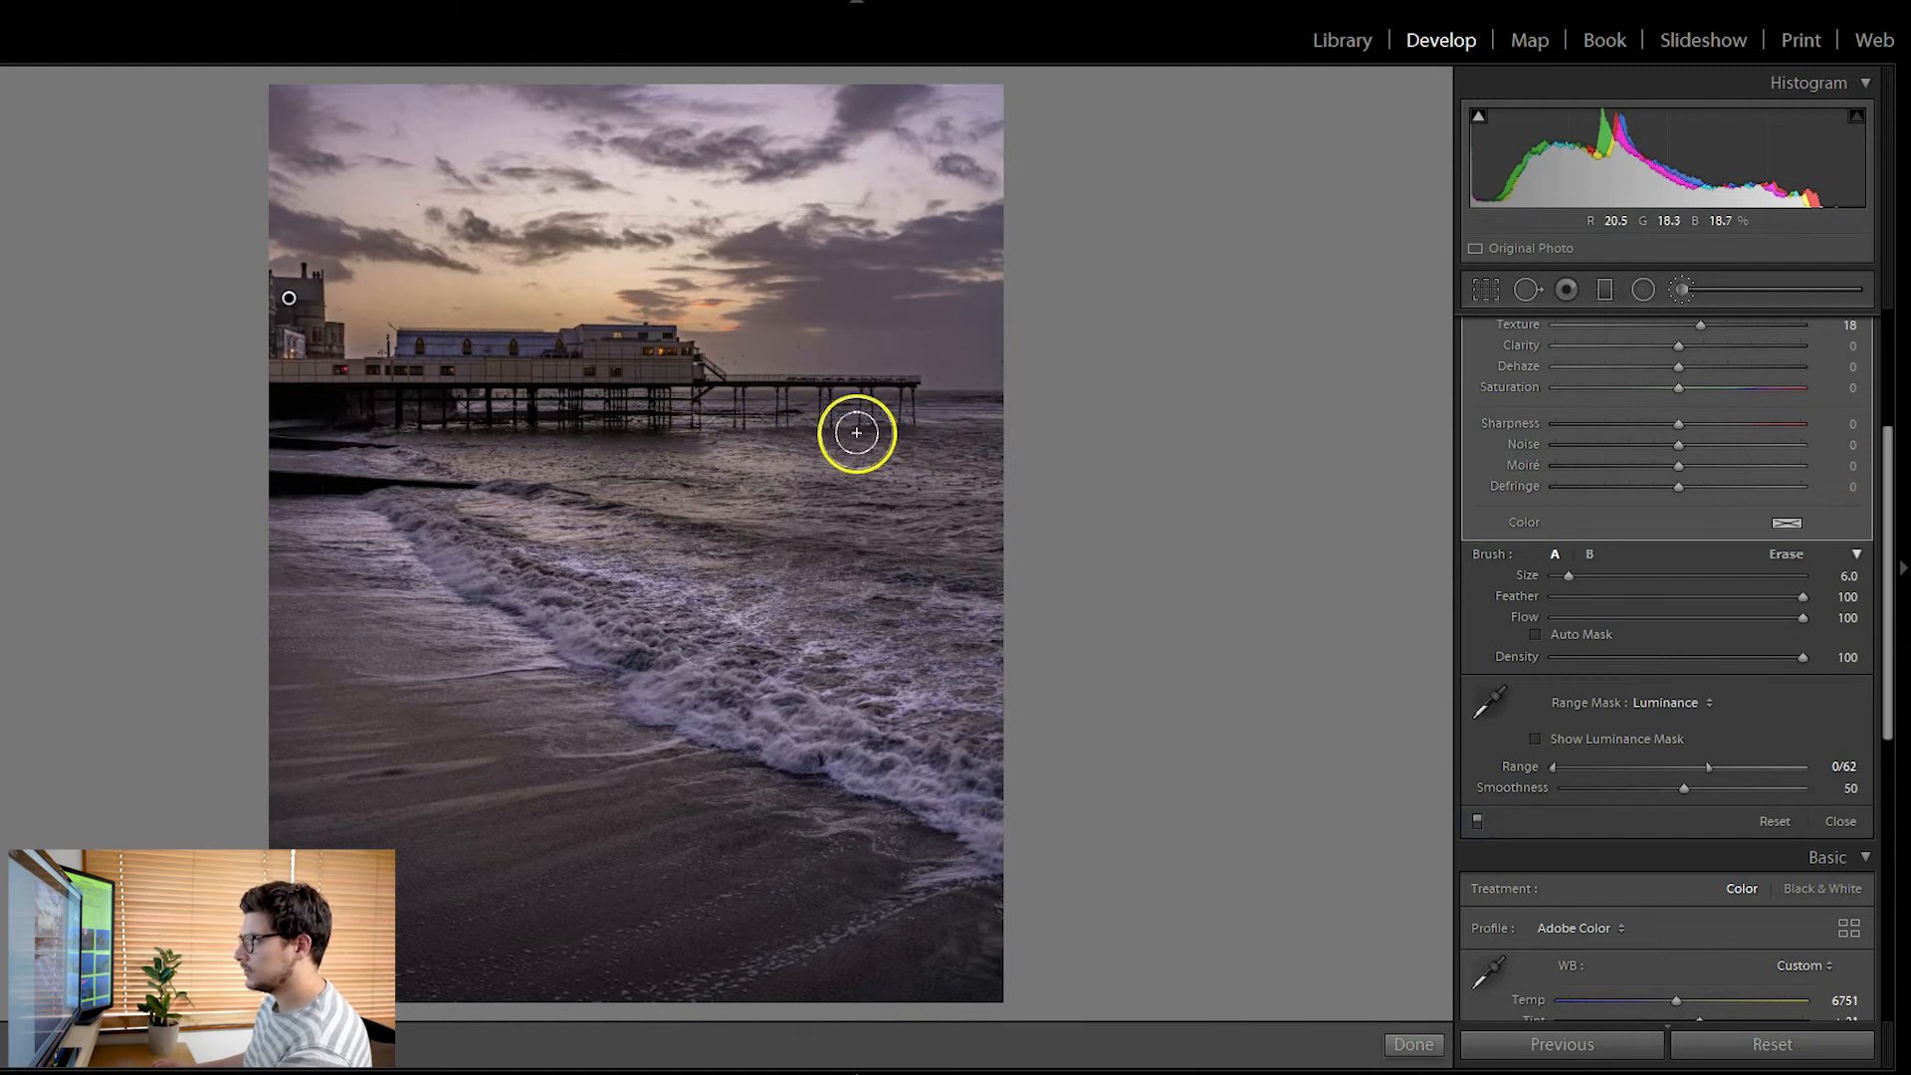
Narrow the pier brush's luminance range to 0/53 using the mask overlay, and erase any brush spill over the sea below the pier
click(1535, 738)
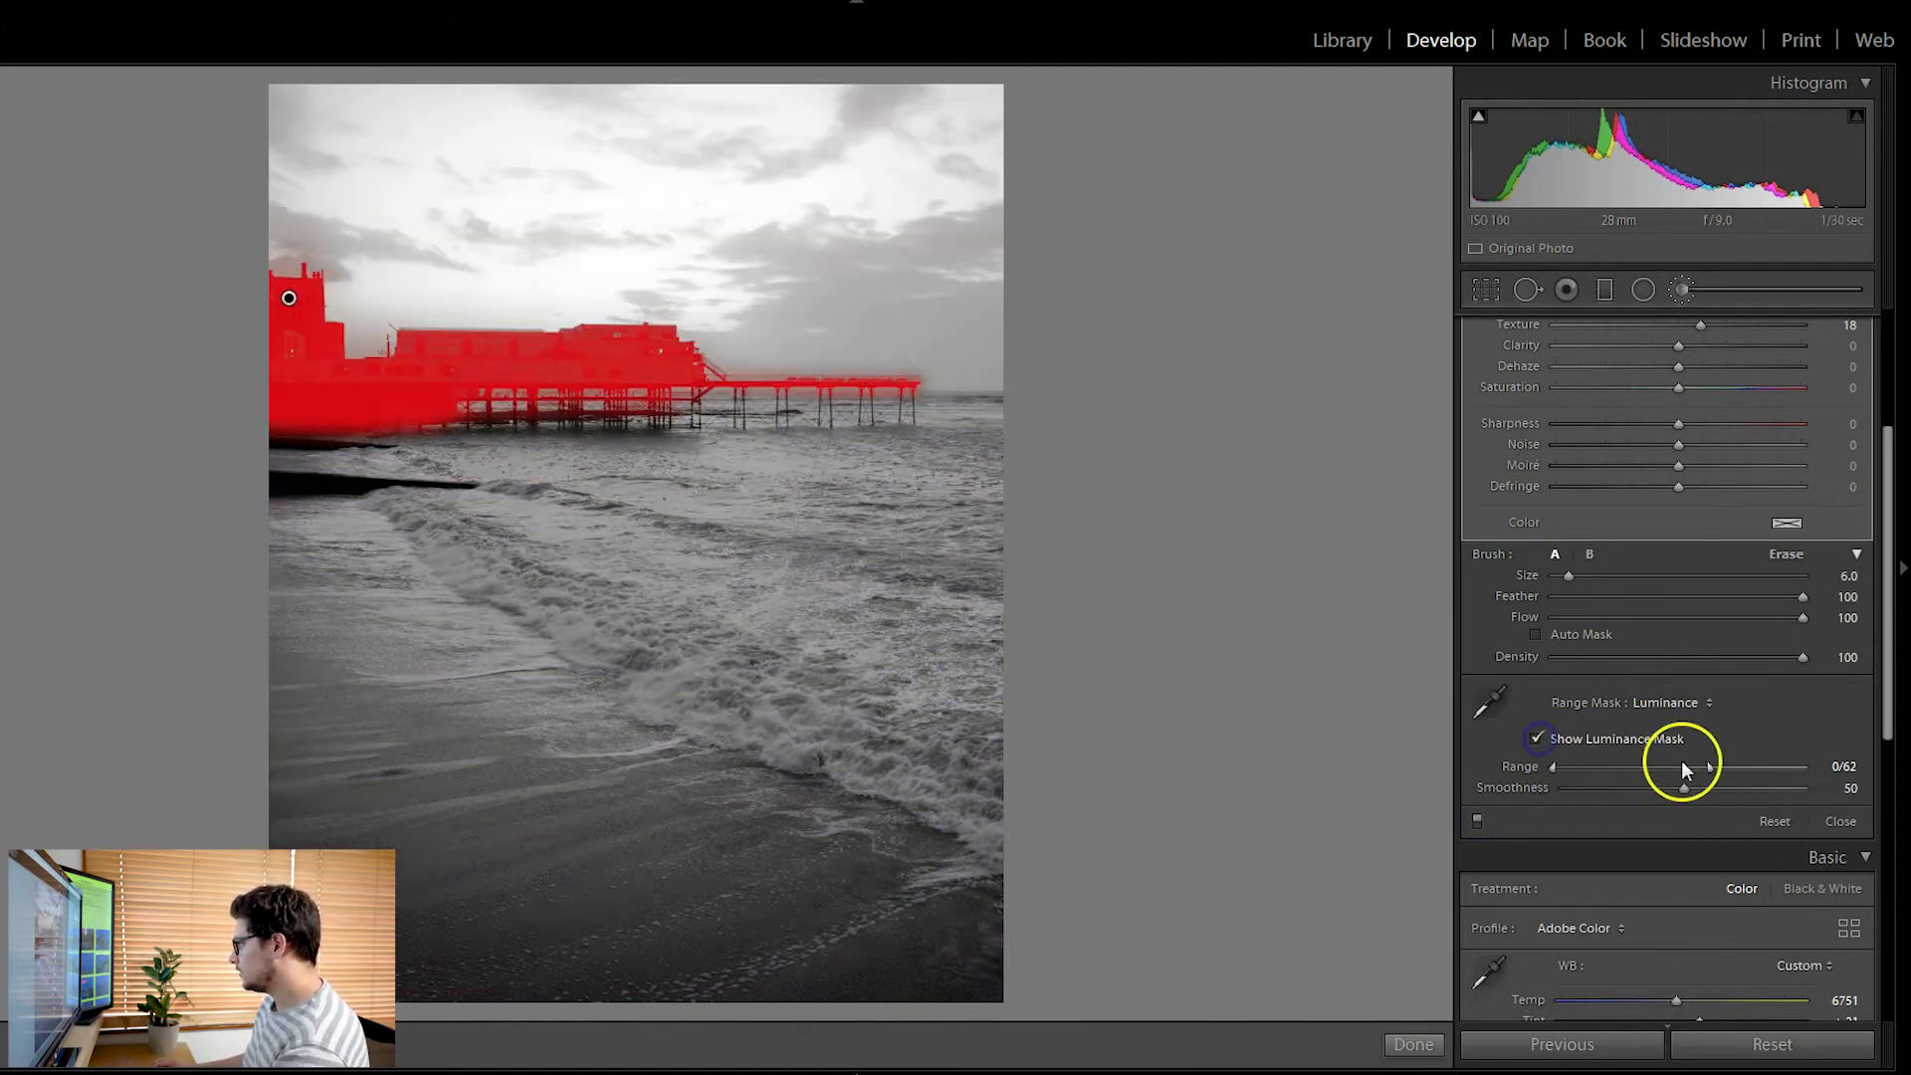
drag(1708, 767, 1686, 770)
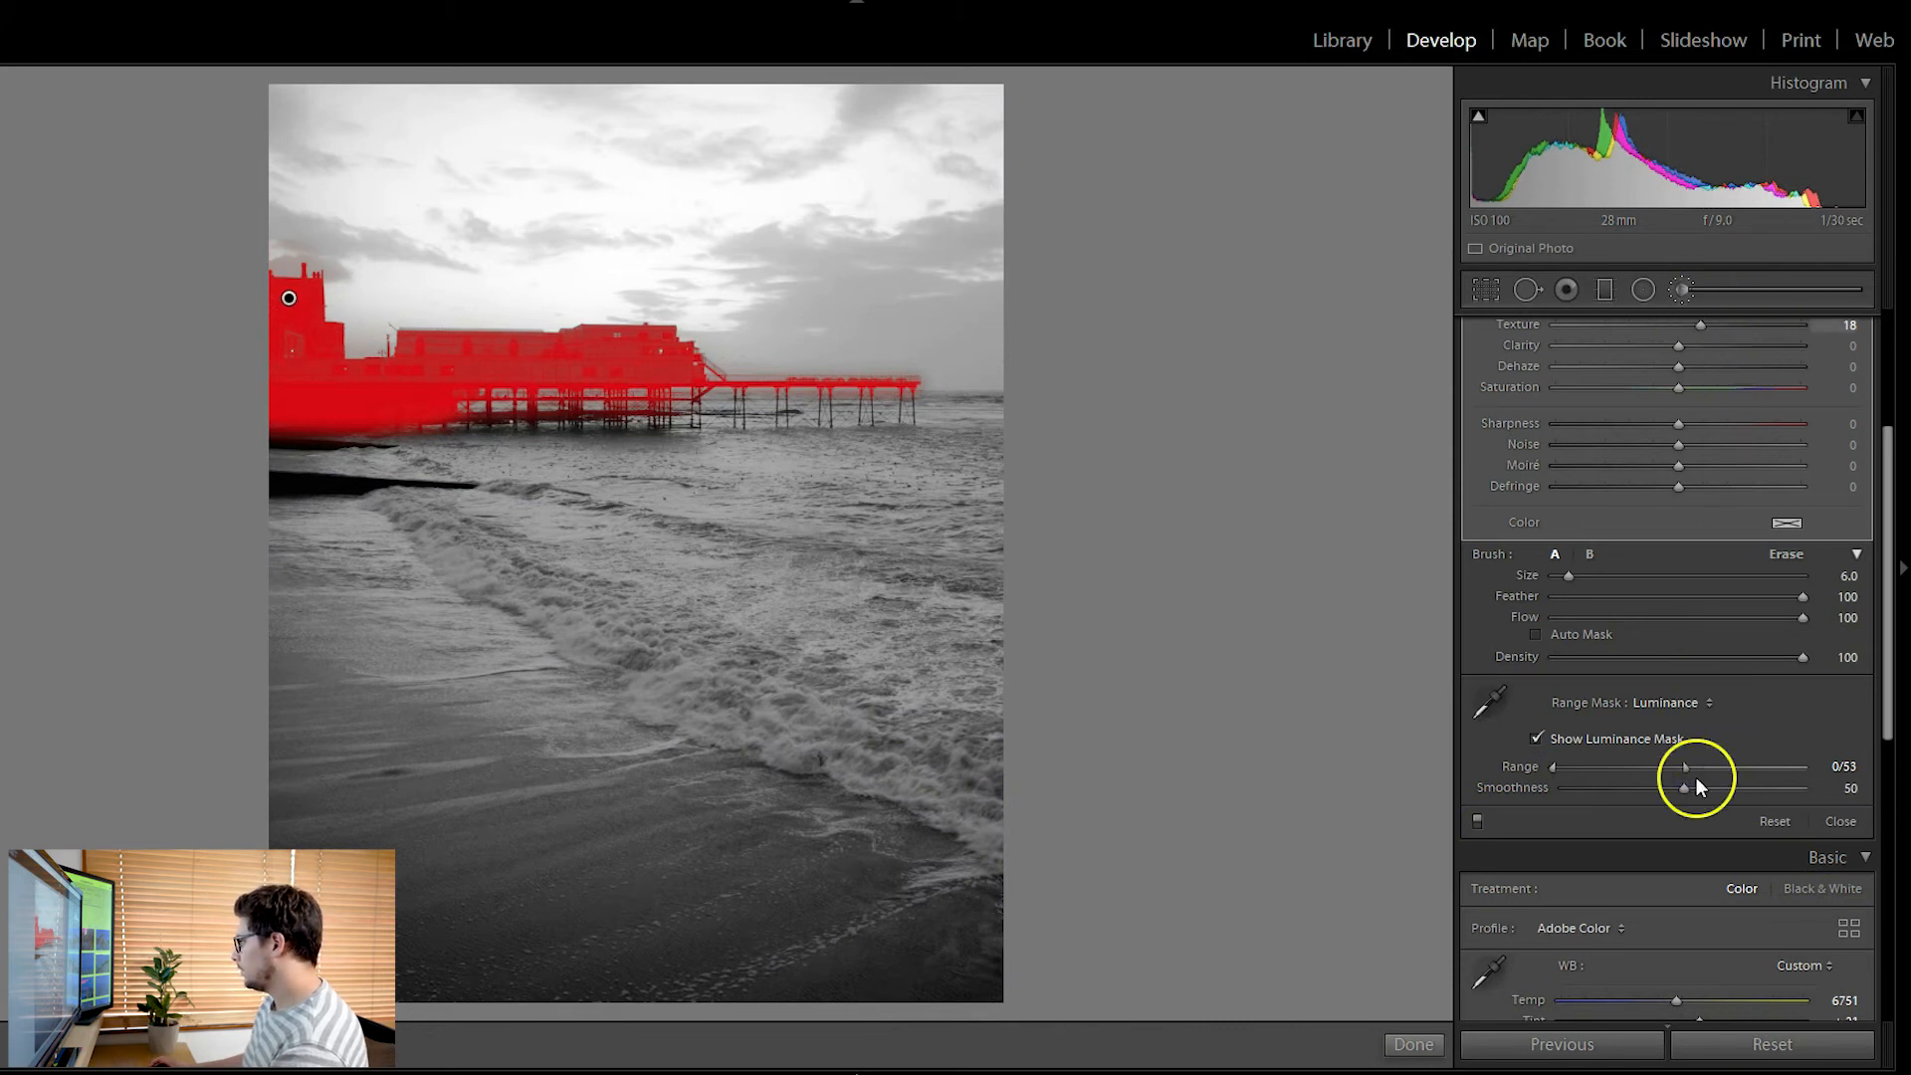
scroll(1702, 797, up, 3)
click(1784, 818)
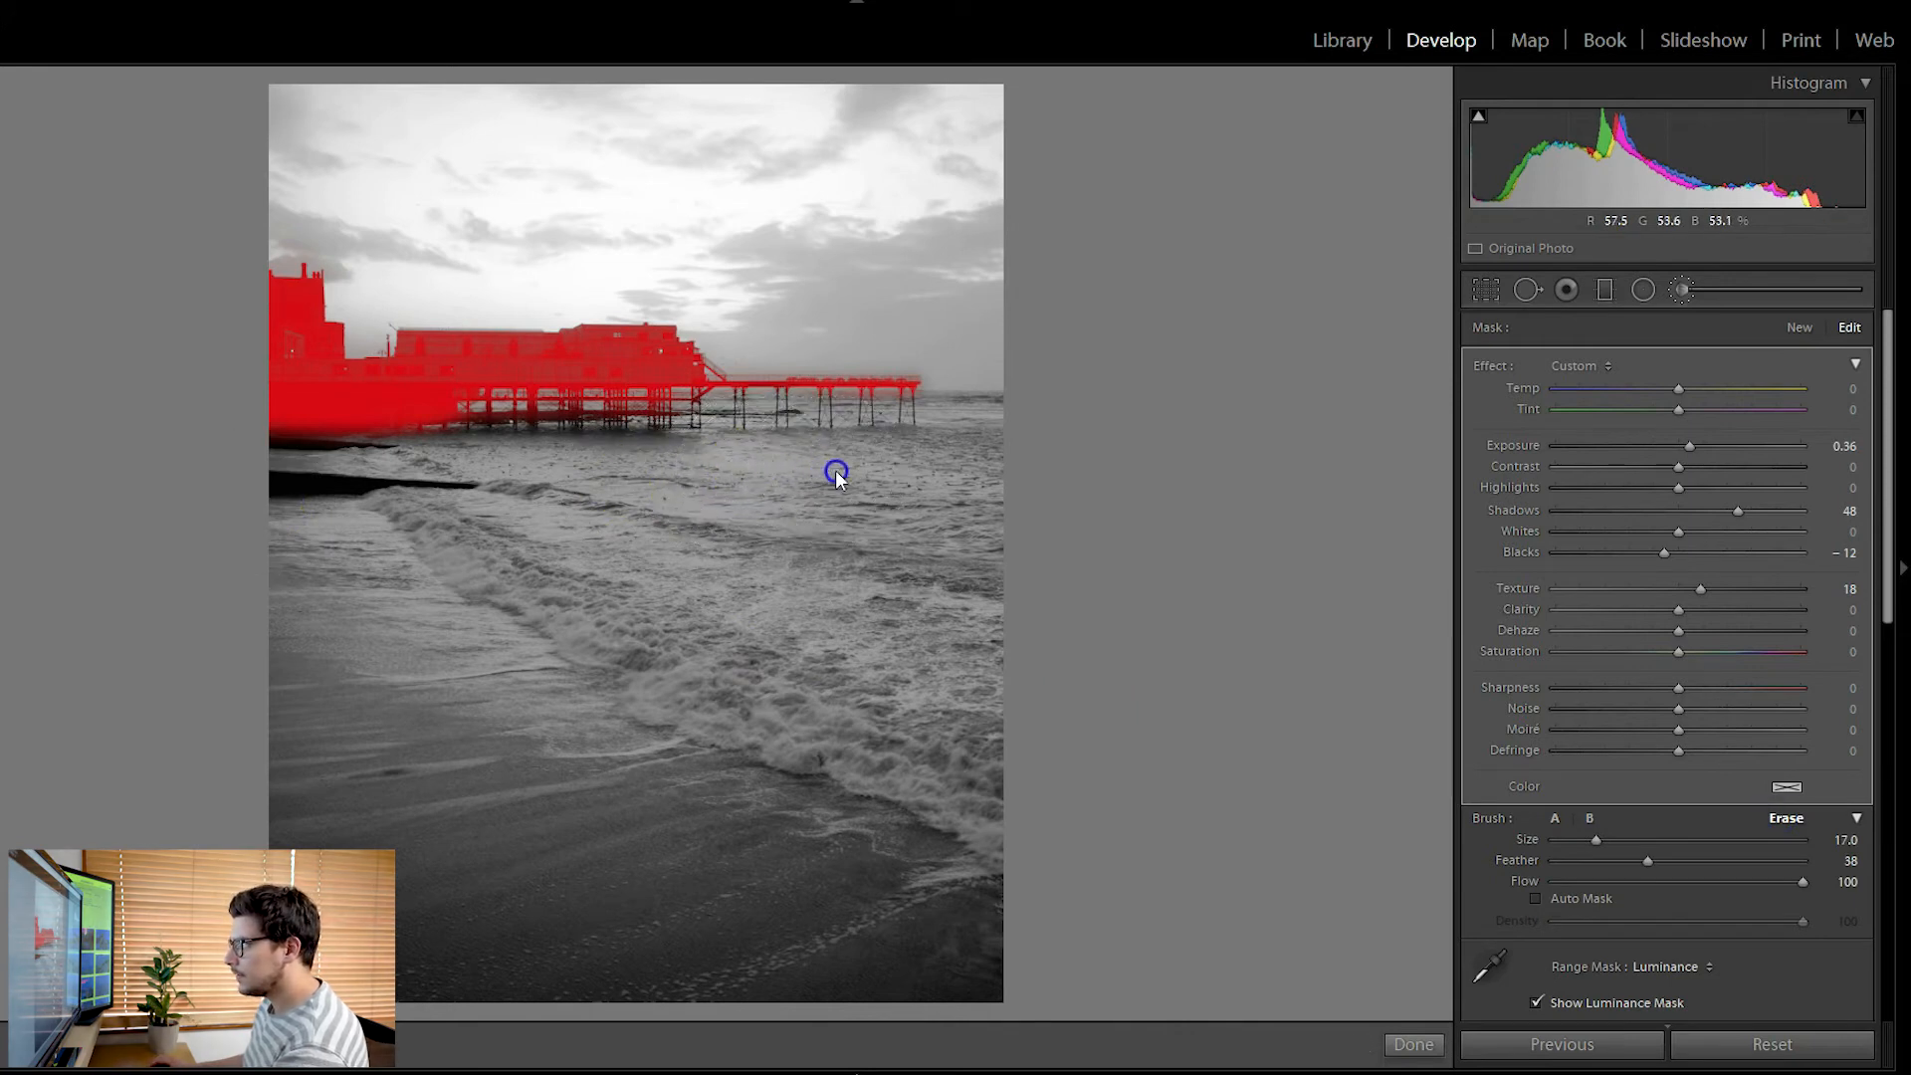
mouse_move(858, 472)
mouse_down()
mouse_move(905, 475)
mouse_move(497, 487)
mouse_move(636, 489)
mouse_move(541, 495)
mouse_move(582, 497)
mouse_up()
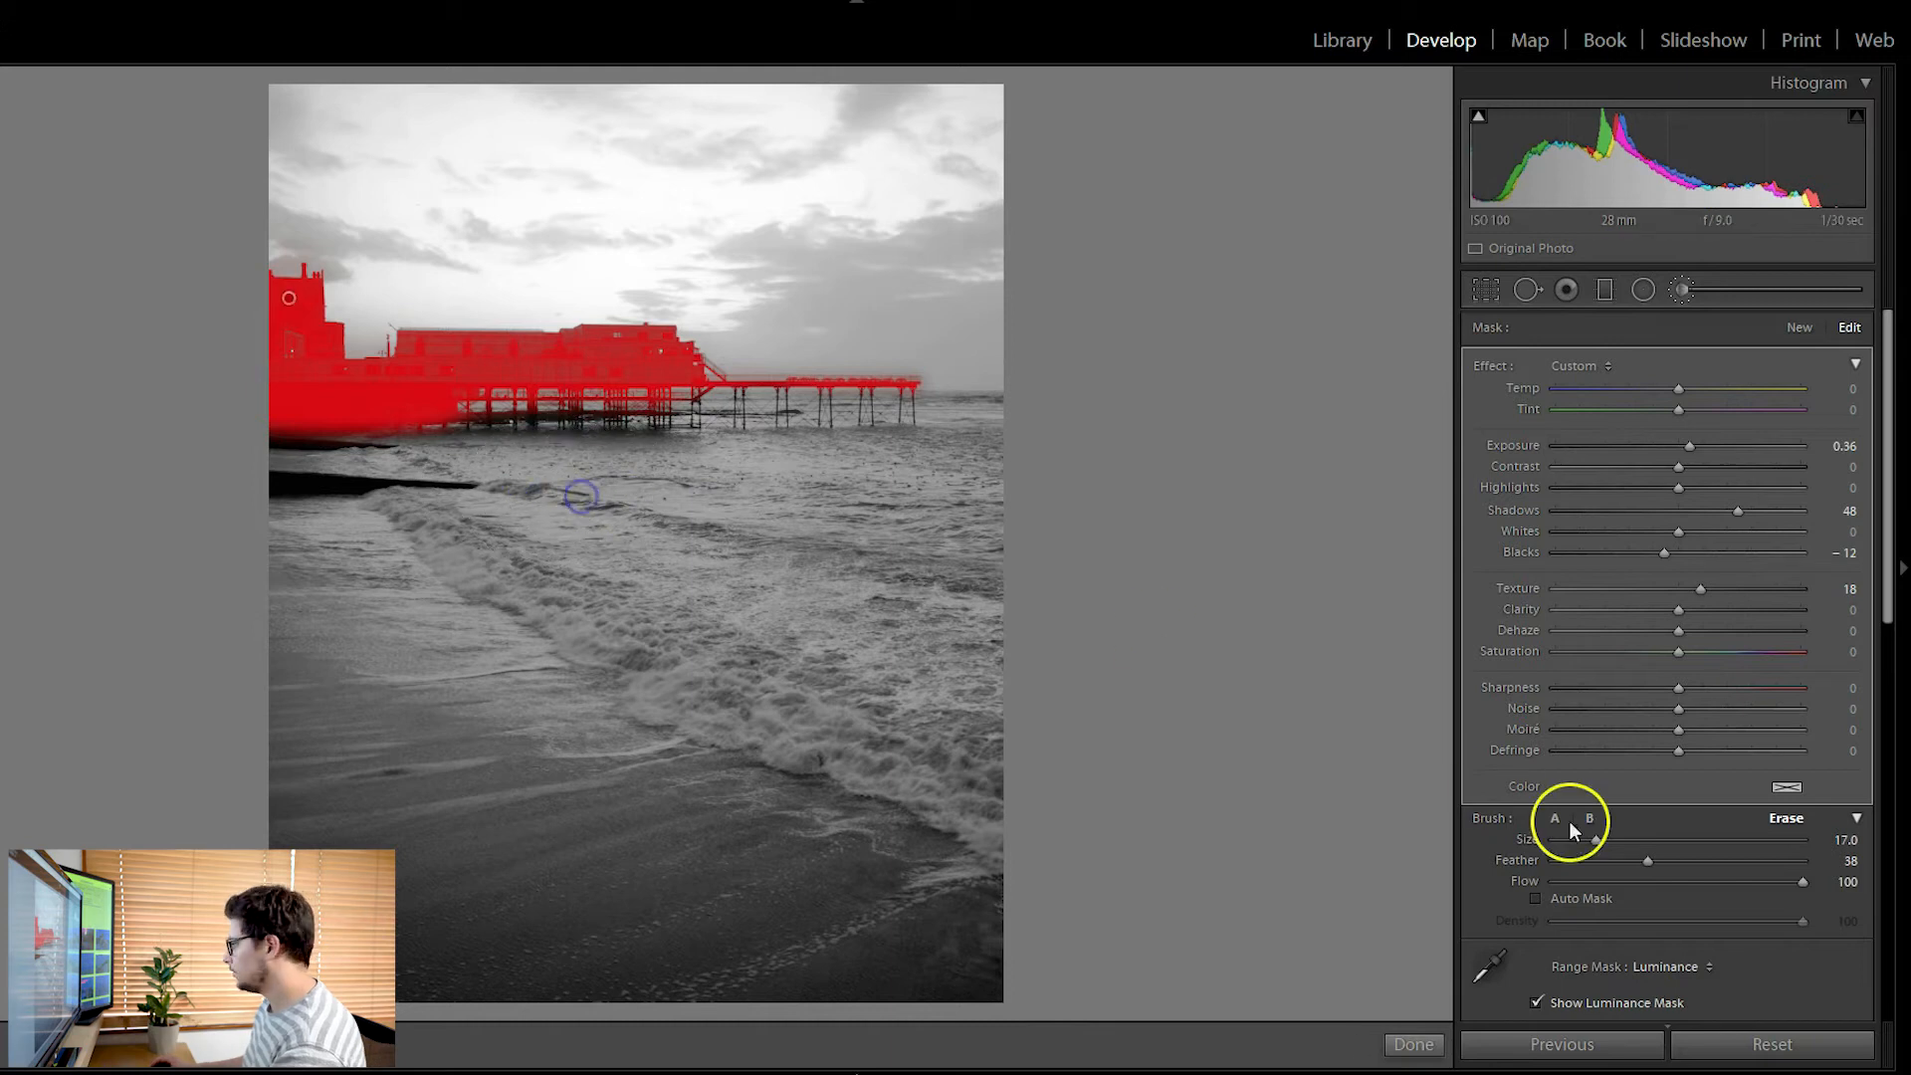
click(1536, 1002)
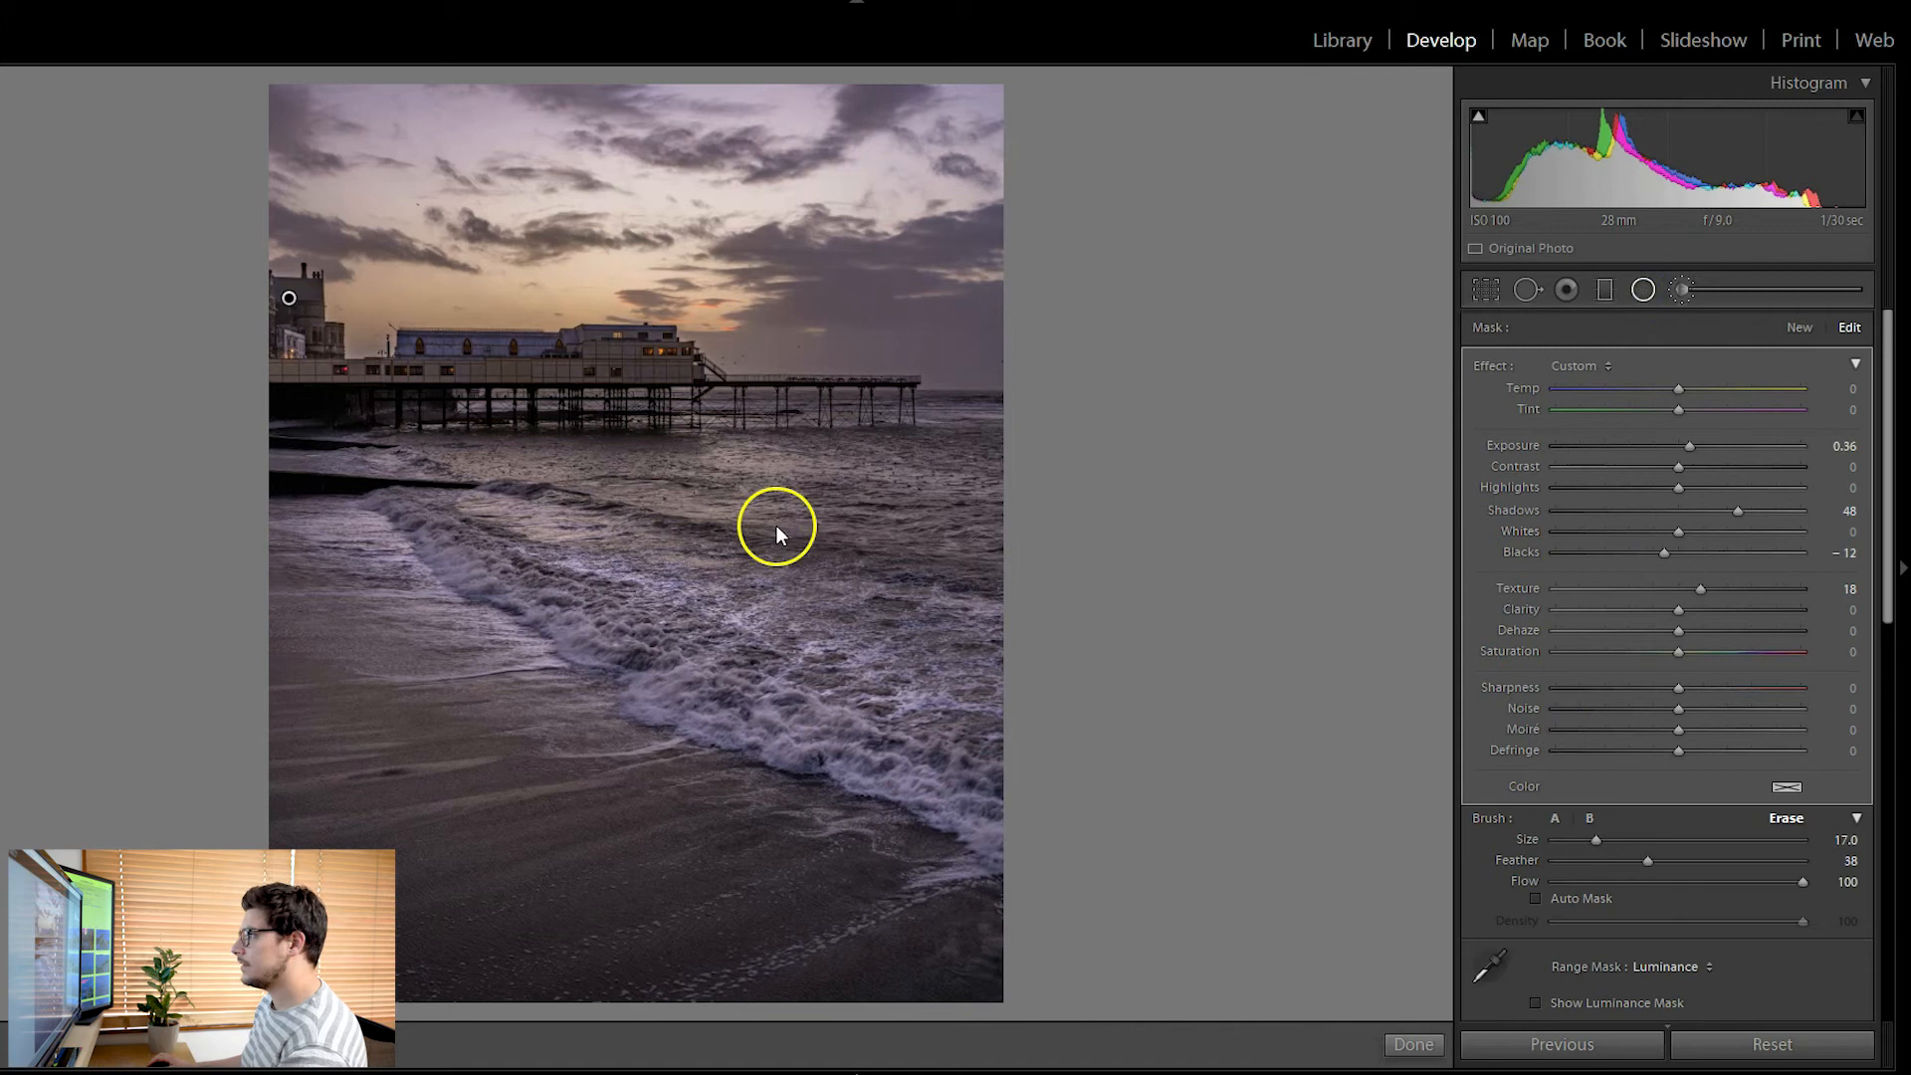
Reopen the radial filter on the breaking waves and slightly lower its Shadows and Blacks
click(1645, 290)
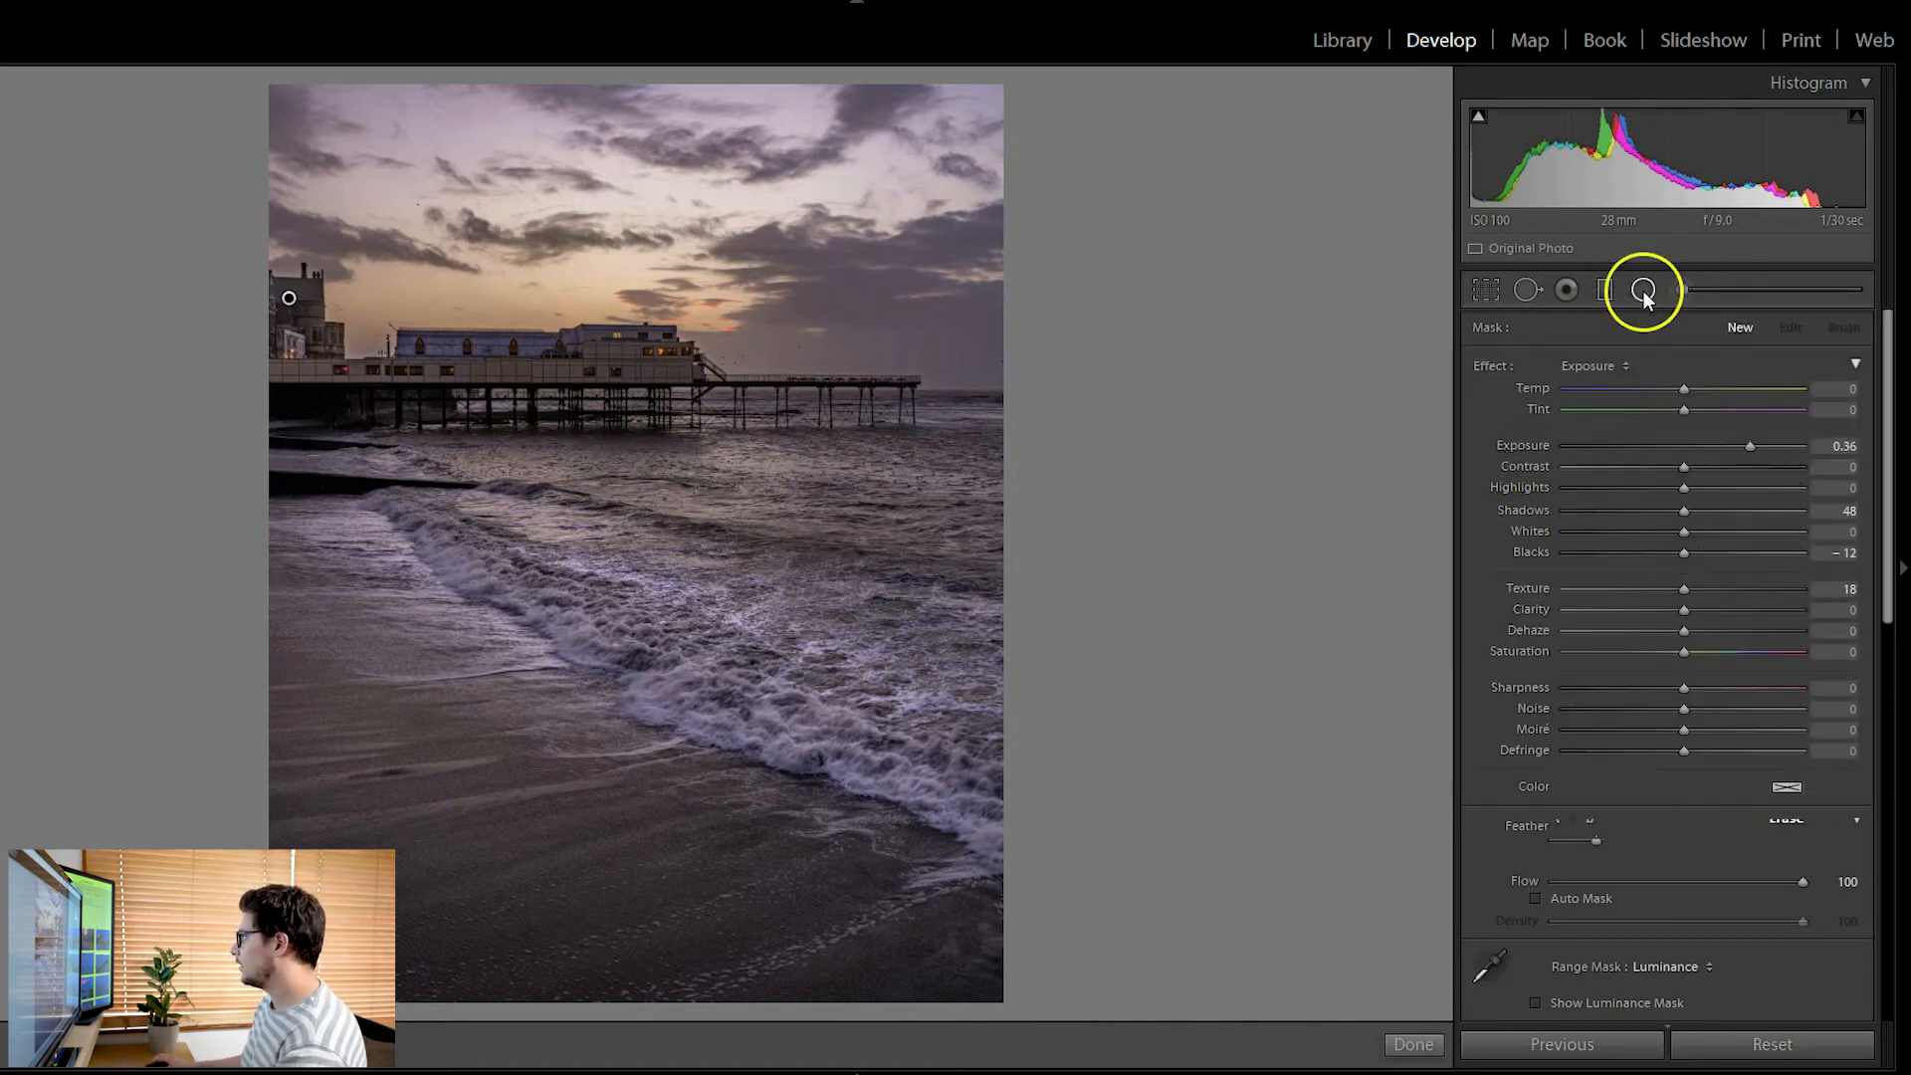
click(695, 665)
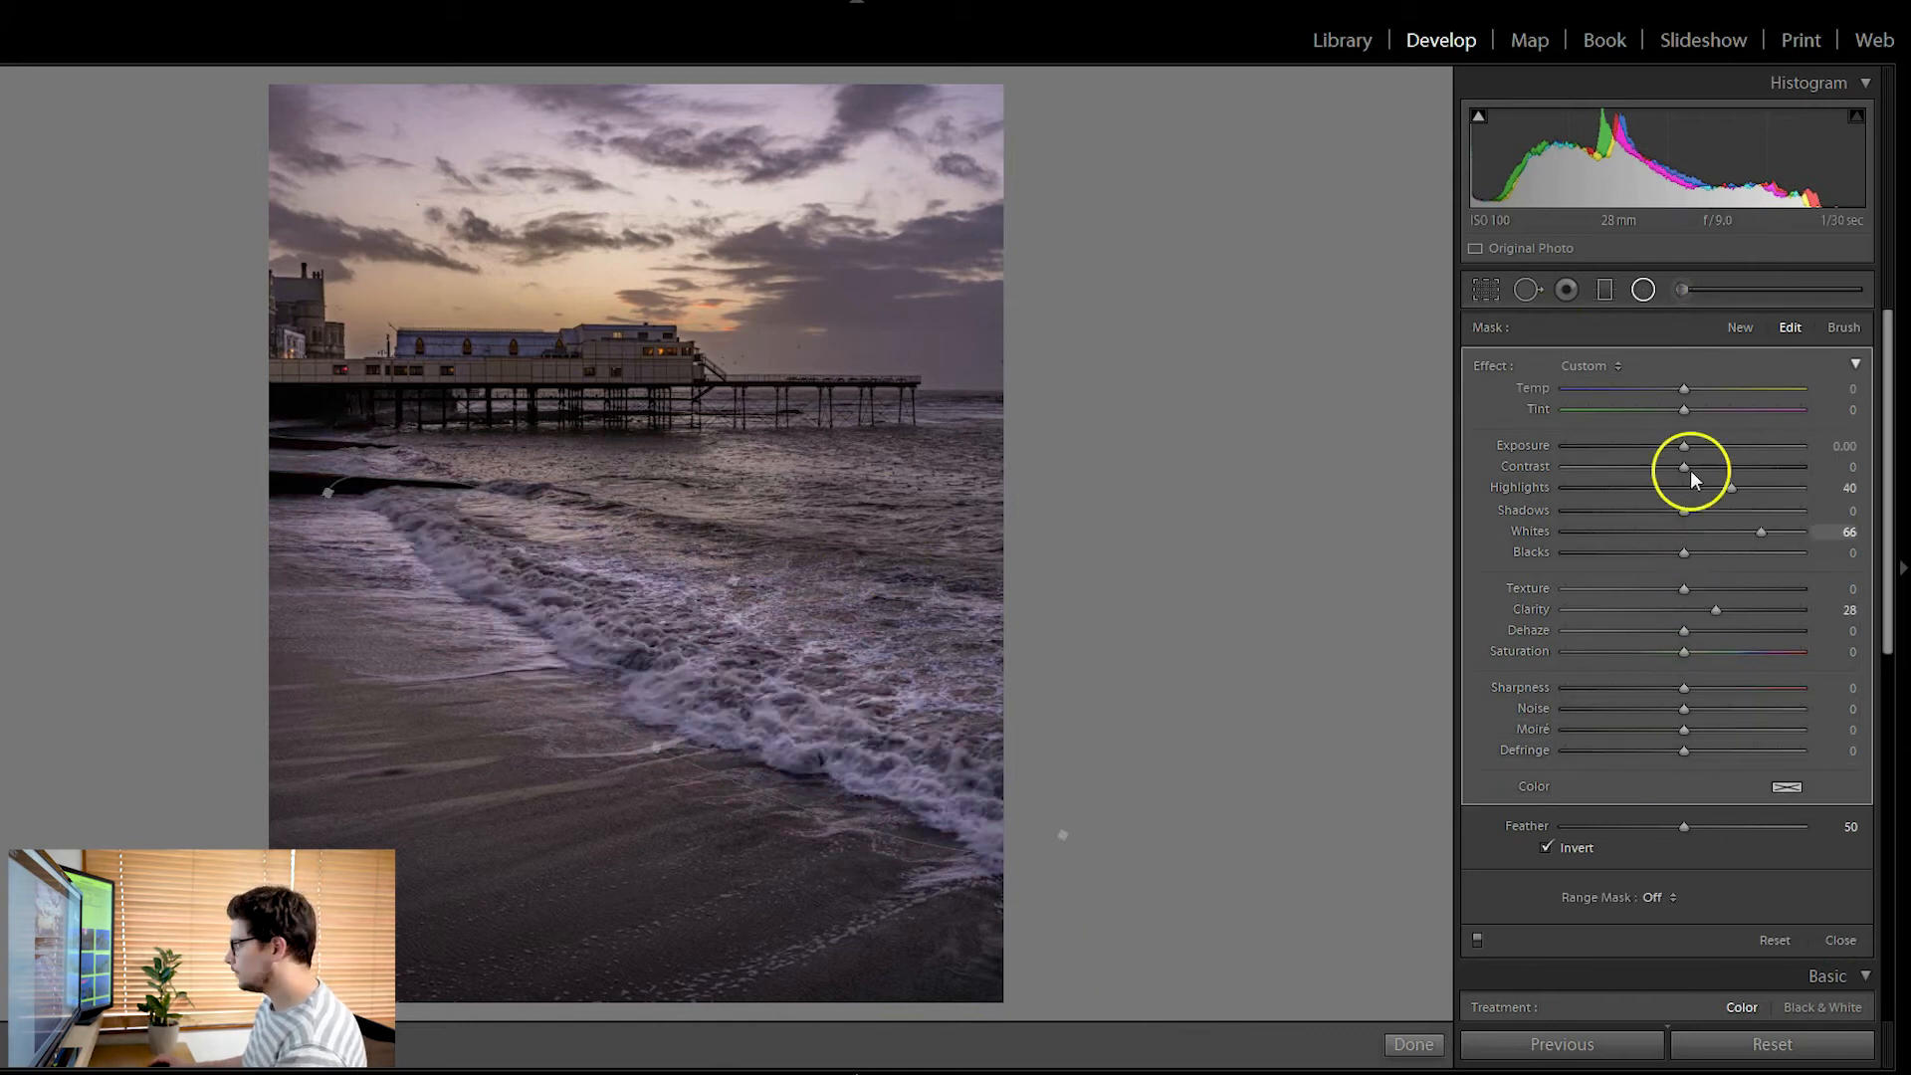
mouse_move(1685, 511)
mouse_down()
mouse_move(1624, 517)
mouse_move(1669, 518)
mouse_up()
drag(1681, 558, 1673, 563)
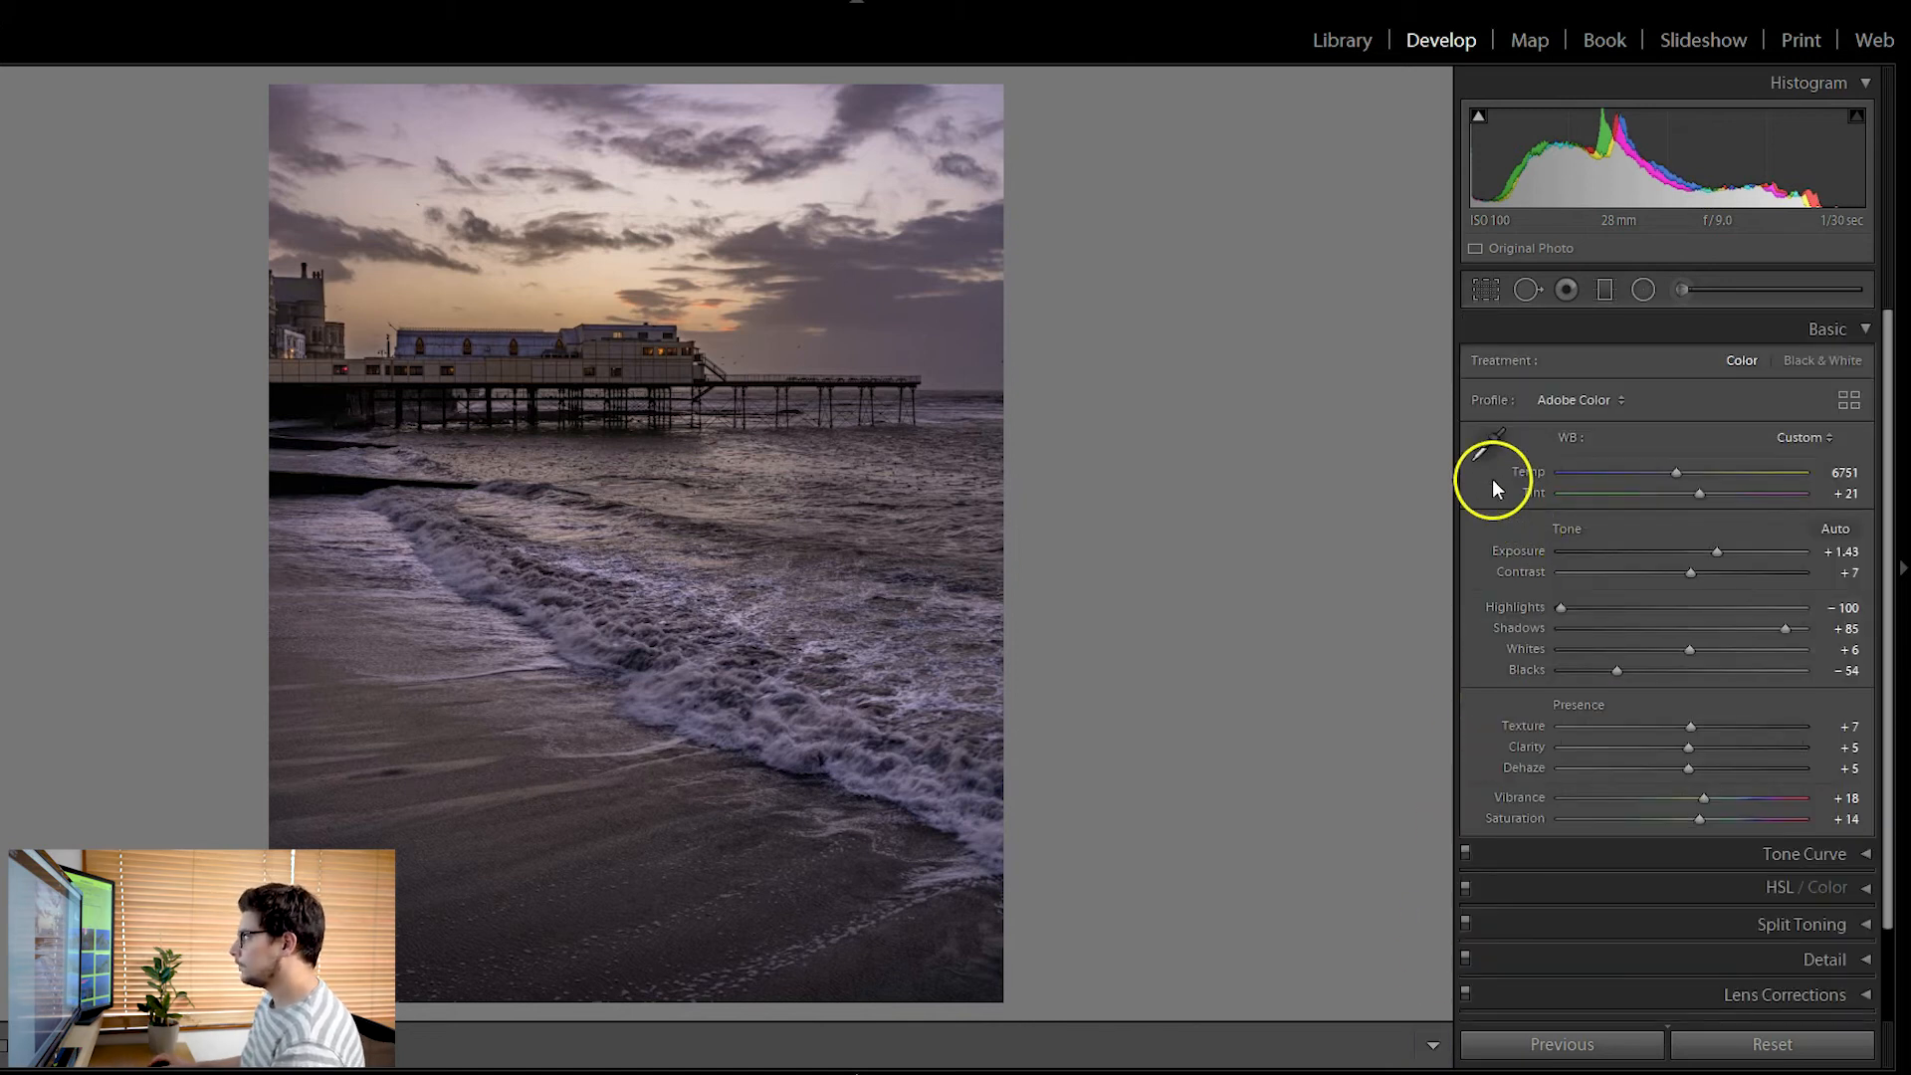
Add a graduated filter from the photo's lower edge up to the waves with Exposure −0.29, Highlights about −29 and reduced Whites
click(1605, 291)
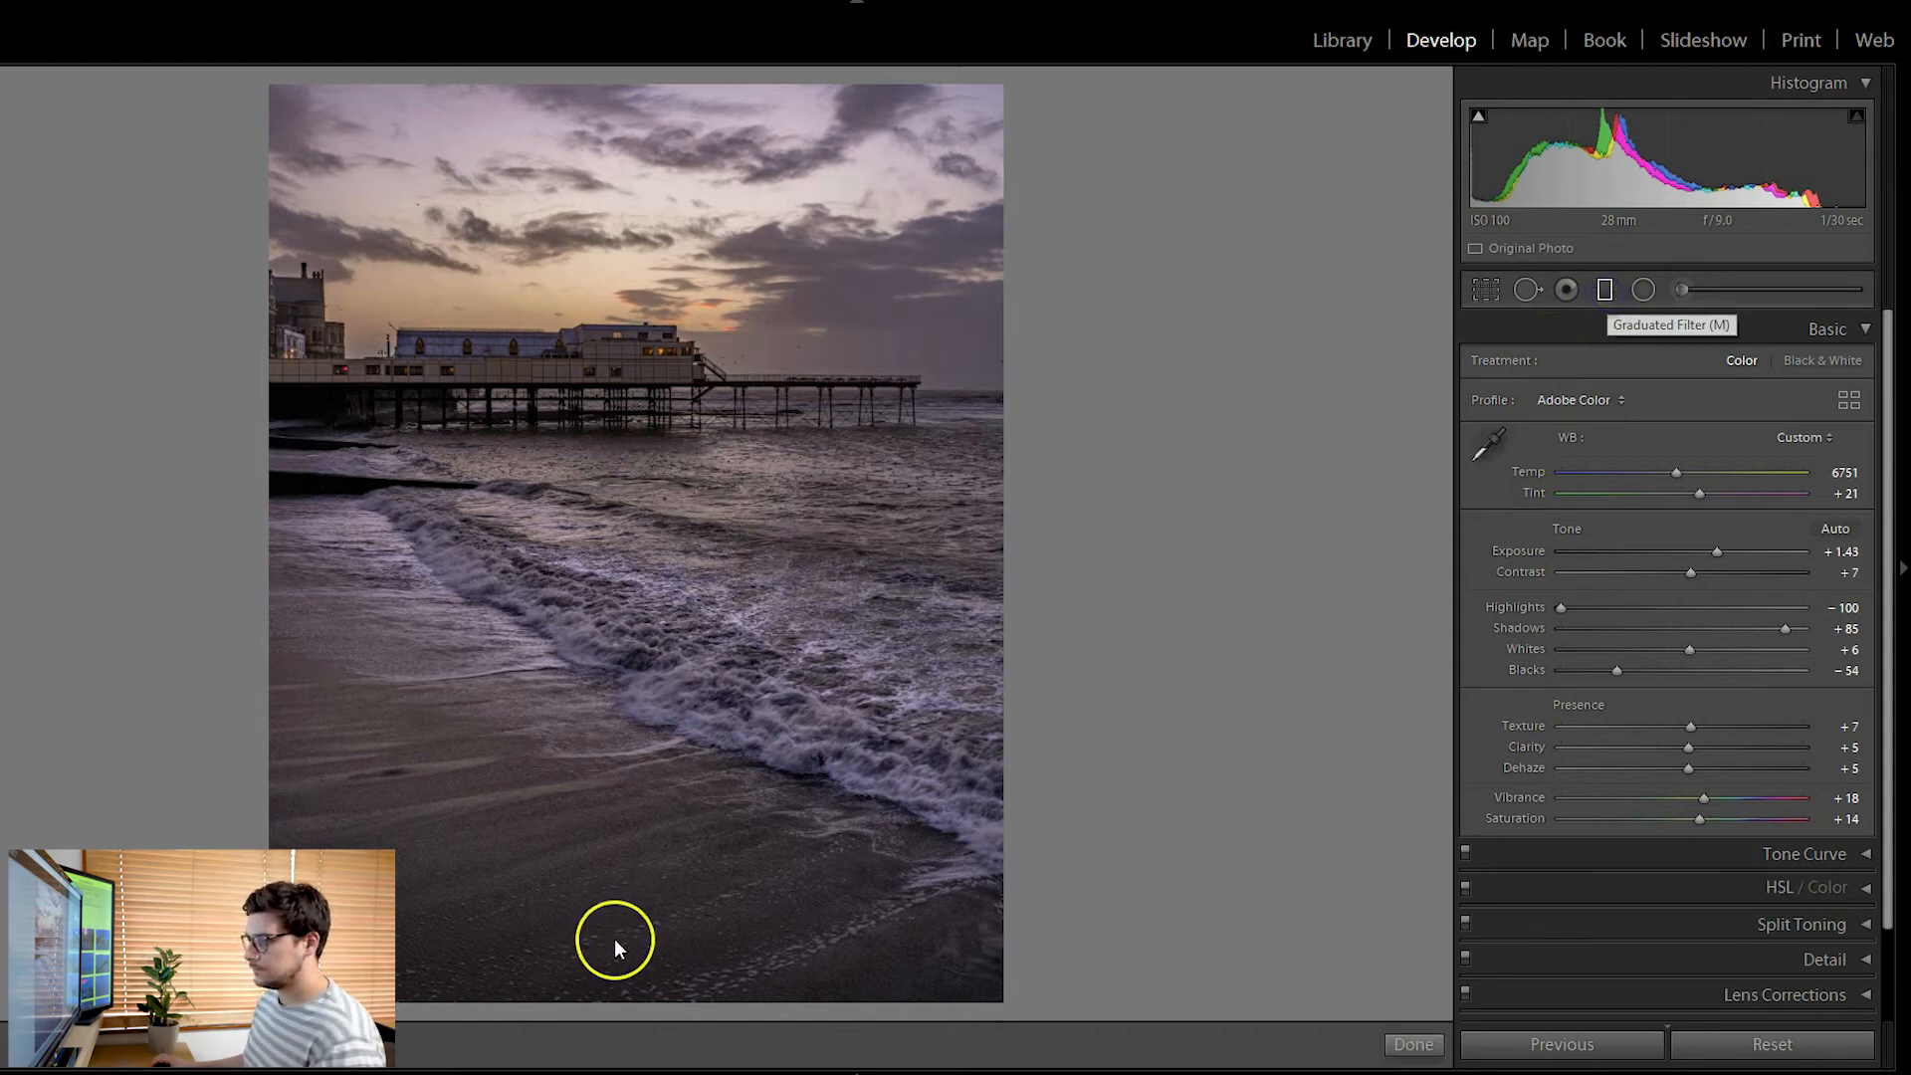
drag(666, 1011, 691, 645)
click(1785, 419)
drag(1753, 448, 1673, 442)
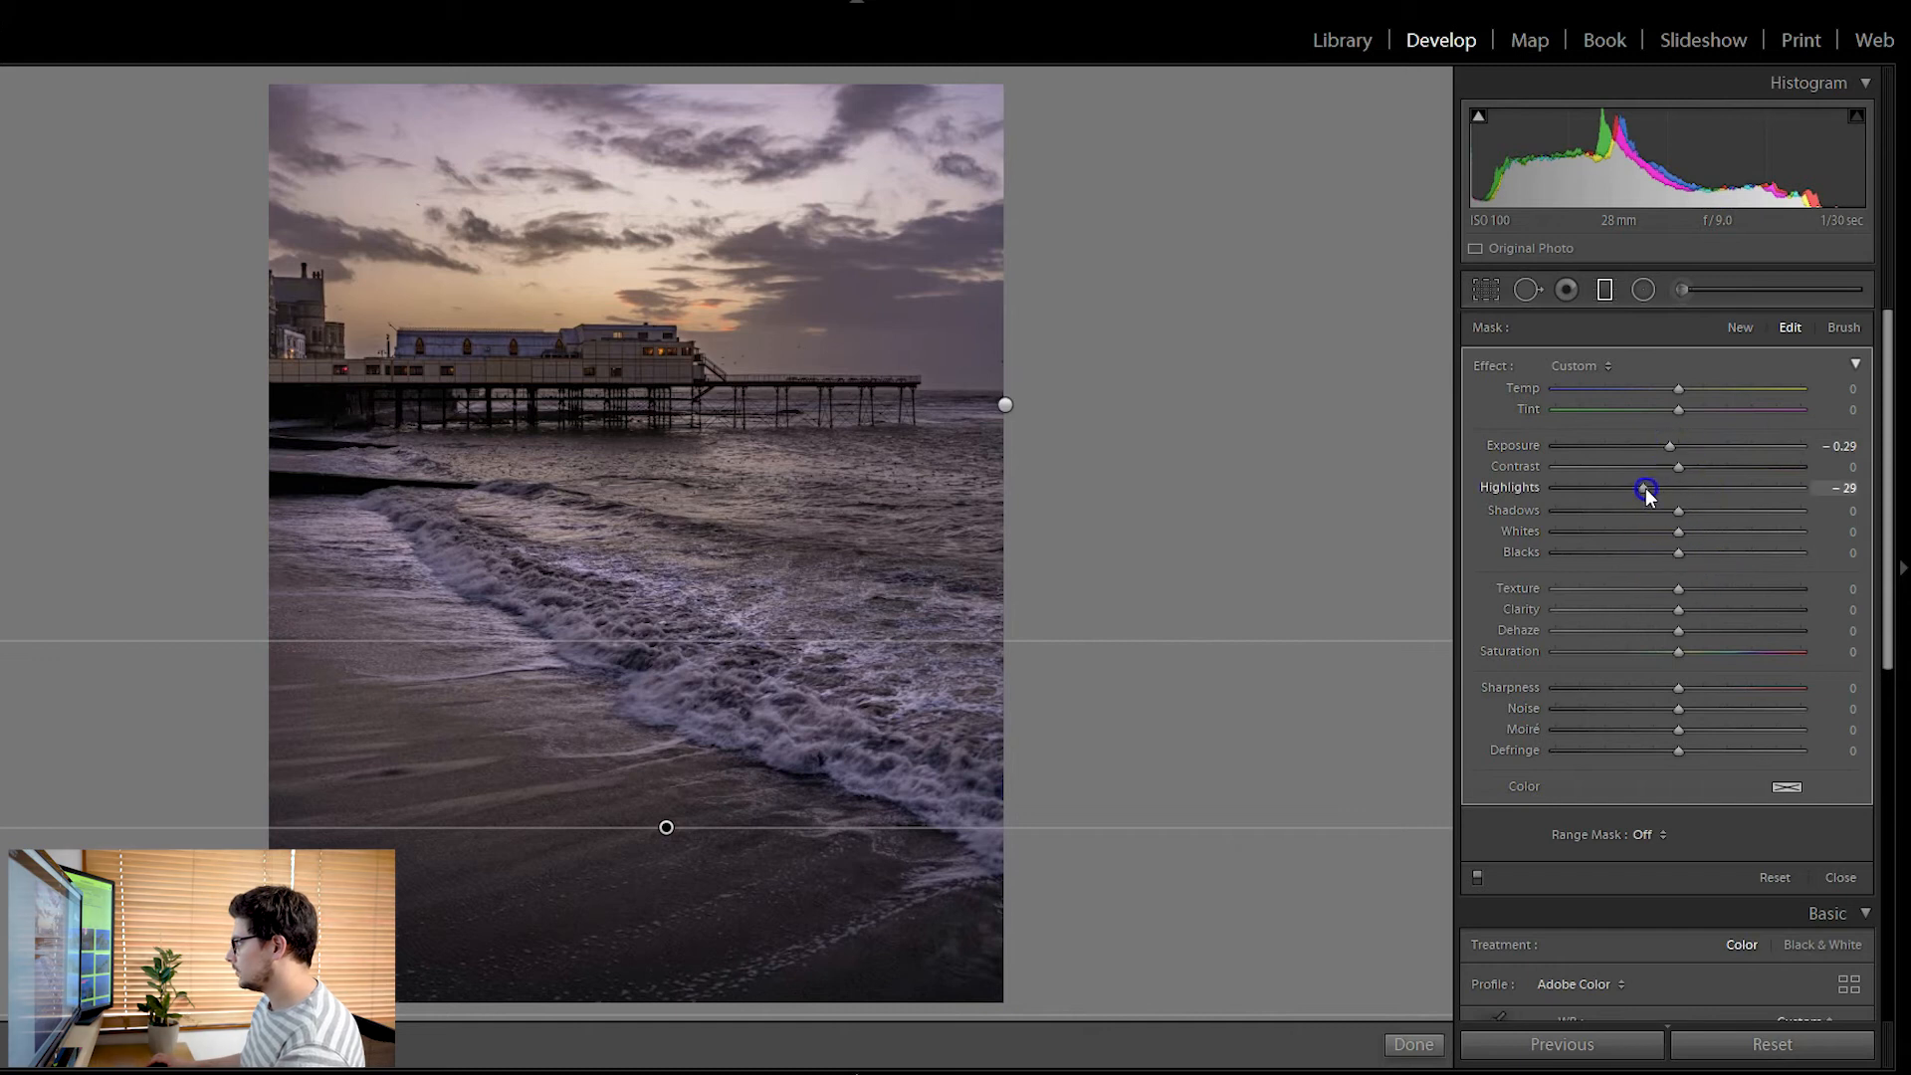
drag(1680, 531, 1629, 533)
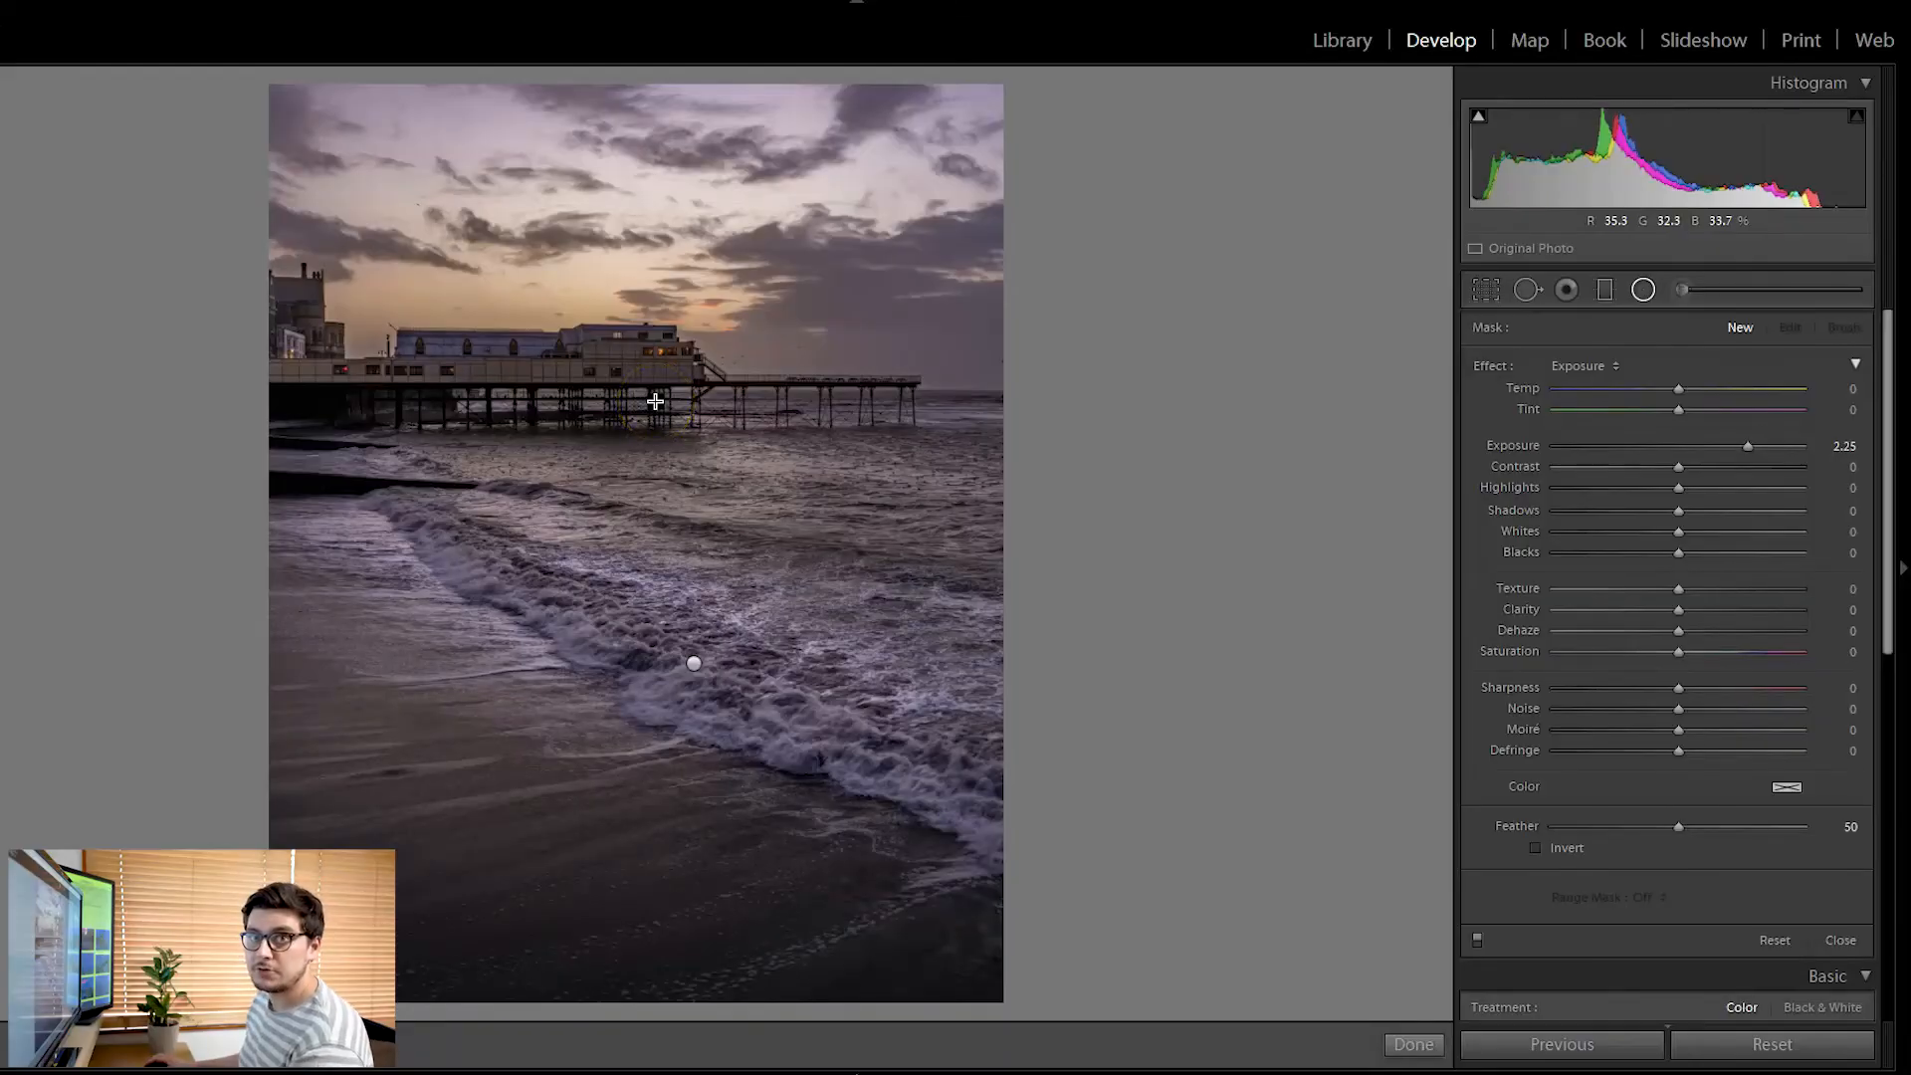
Add an inverted radial filter stretched wide along the pier's supports, with Exposure reset to 0 and Texture at 30
drag(623, 413, 976, 459)
drag(617, 410, 561, 407)
drag(943, 409, 1135, 403)
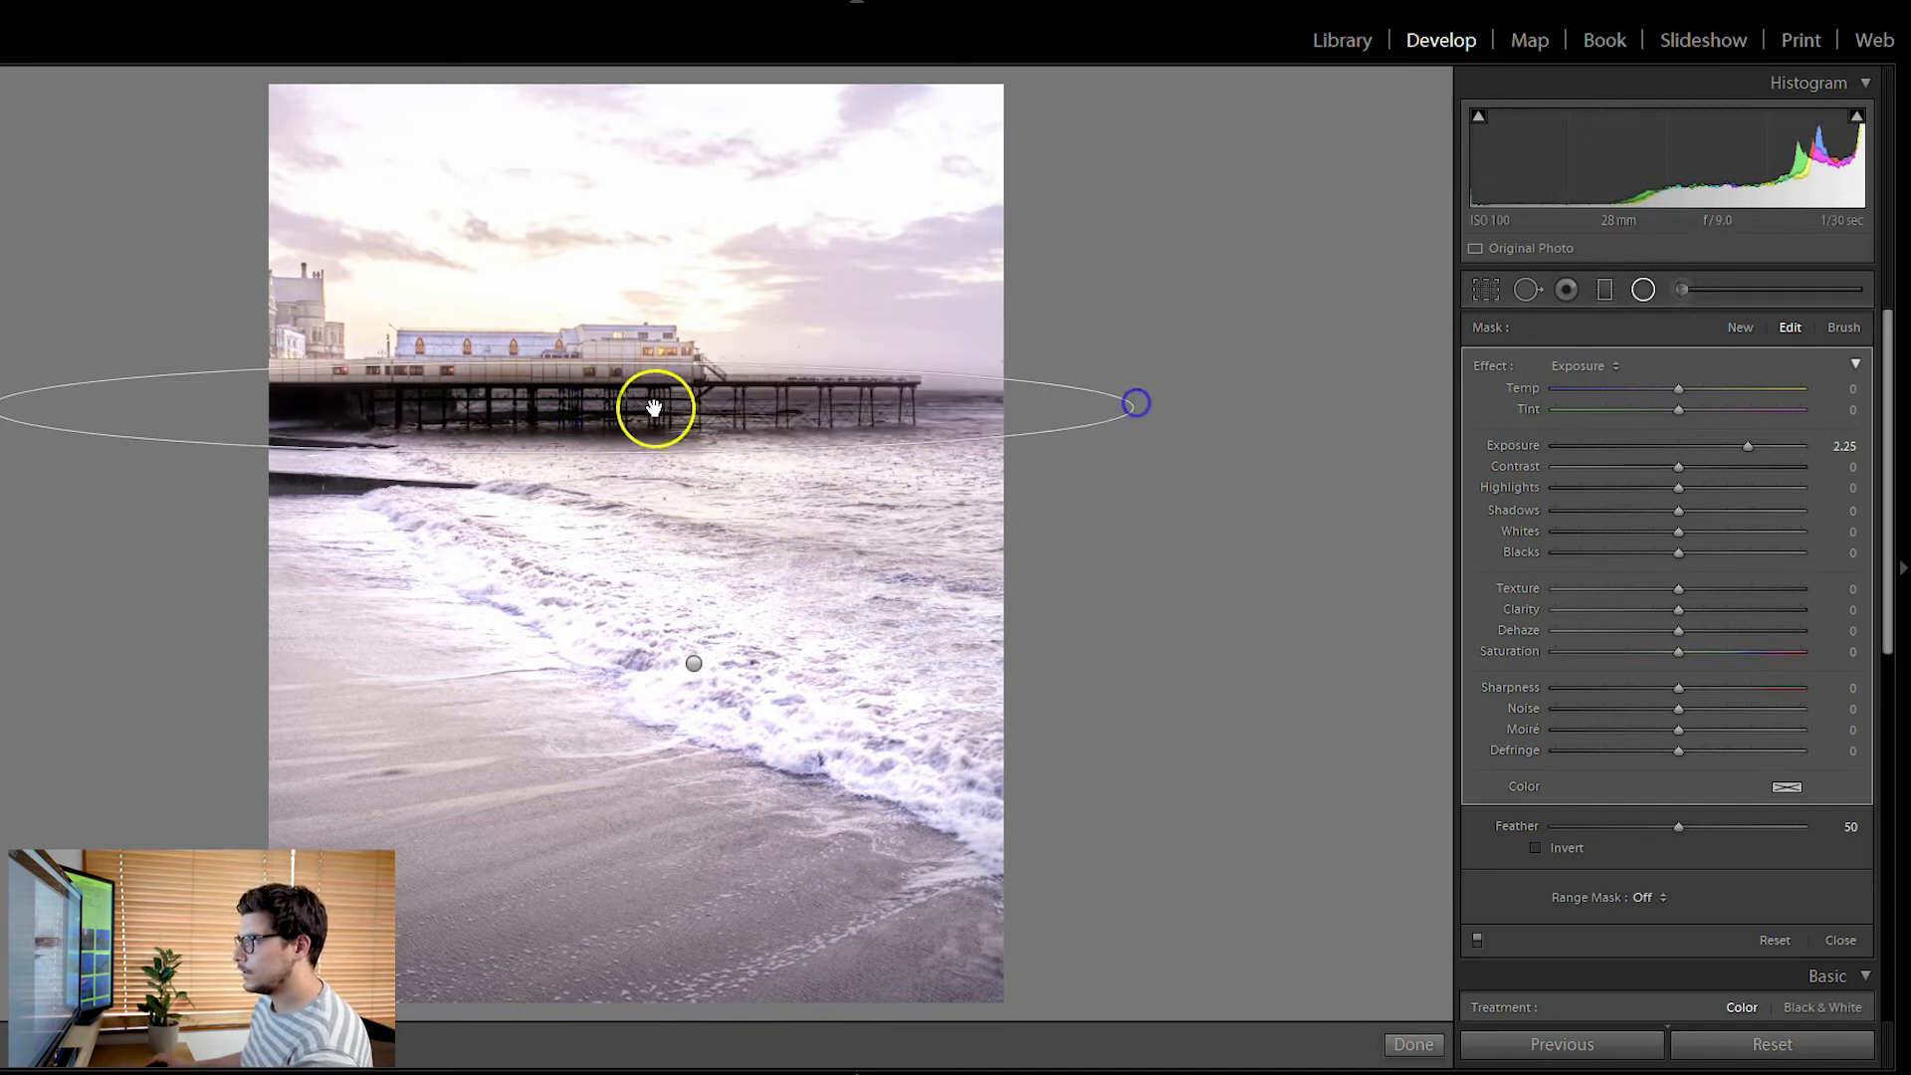
drag(571, 406, 611, 405)
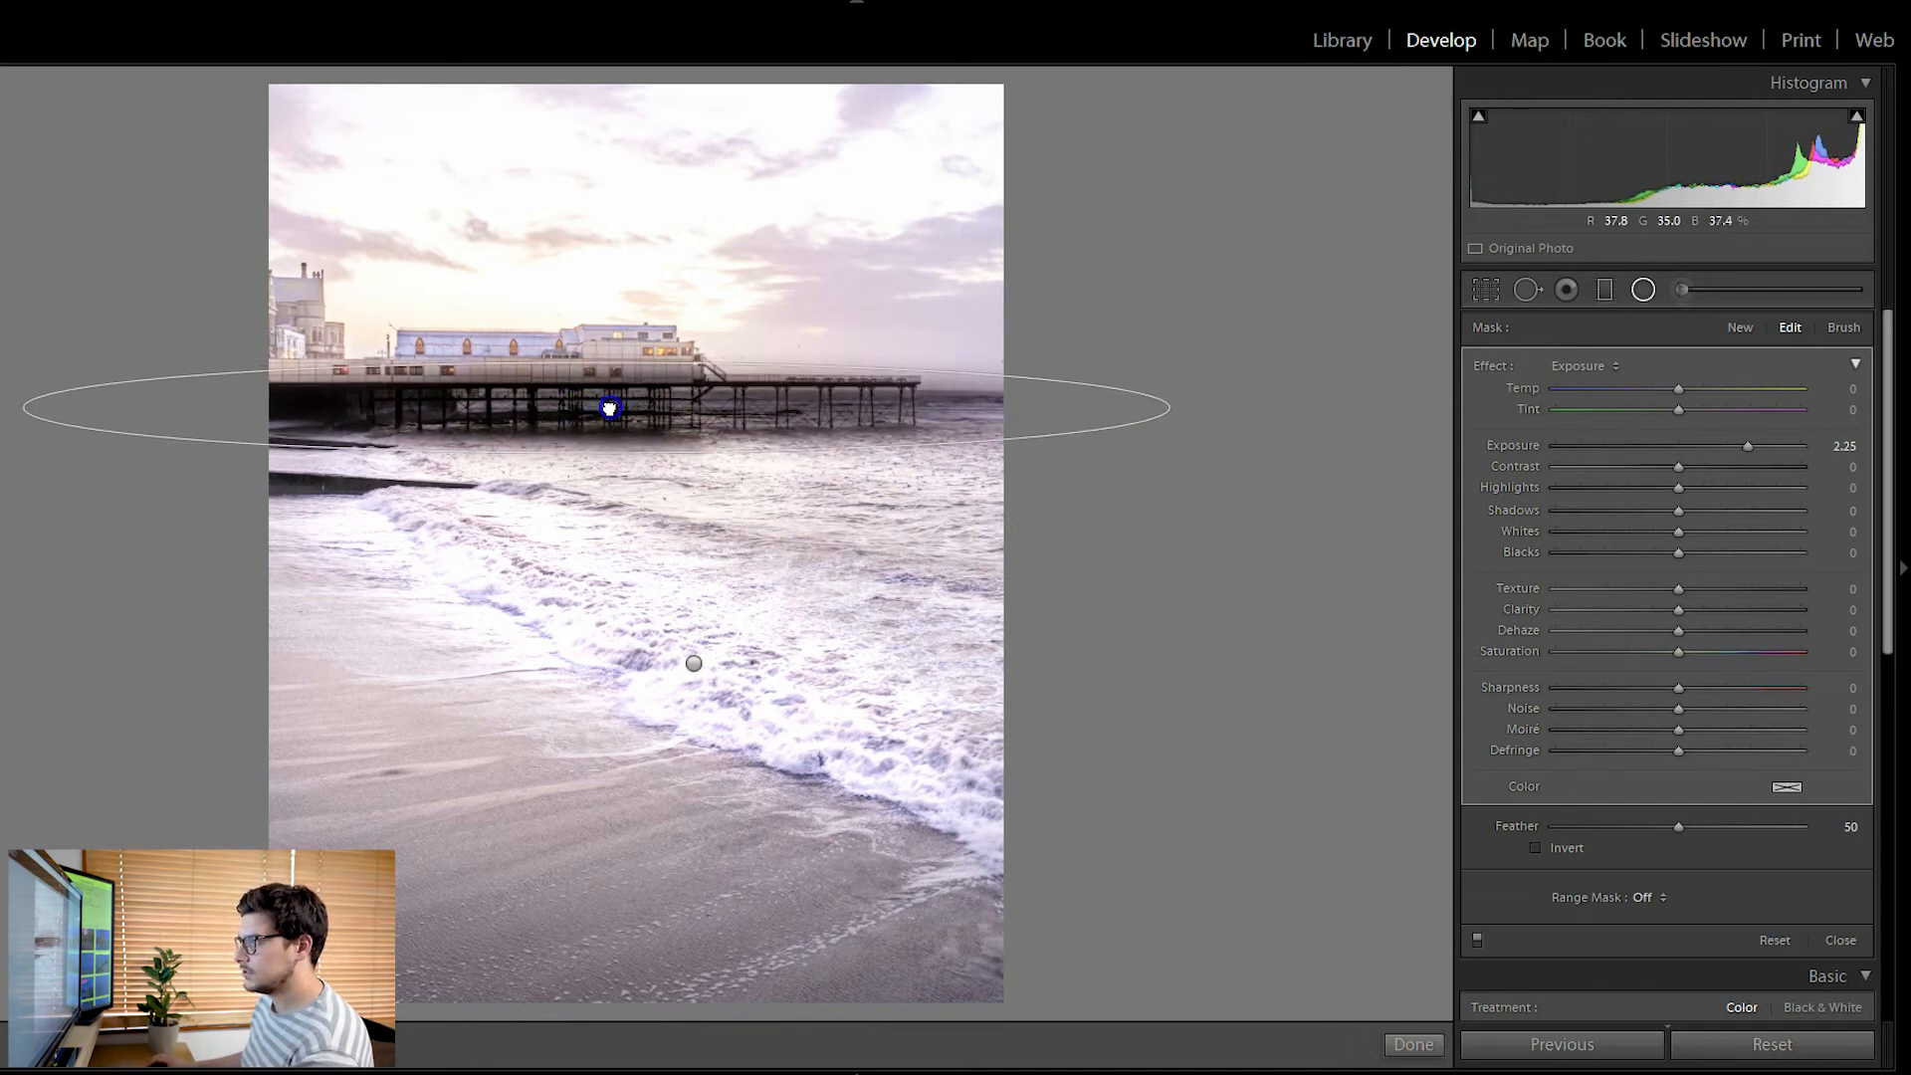
double_click(1515, 444)
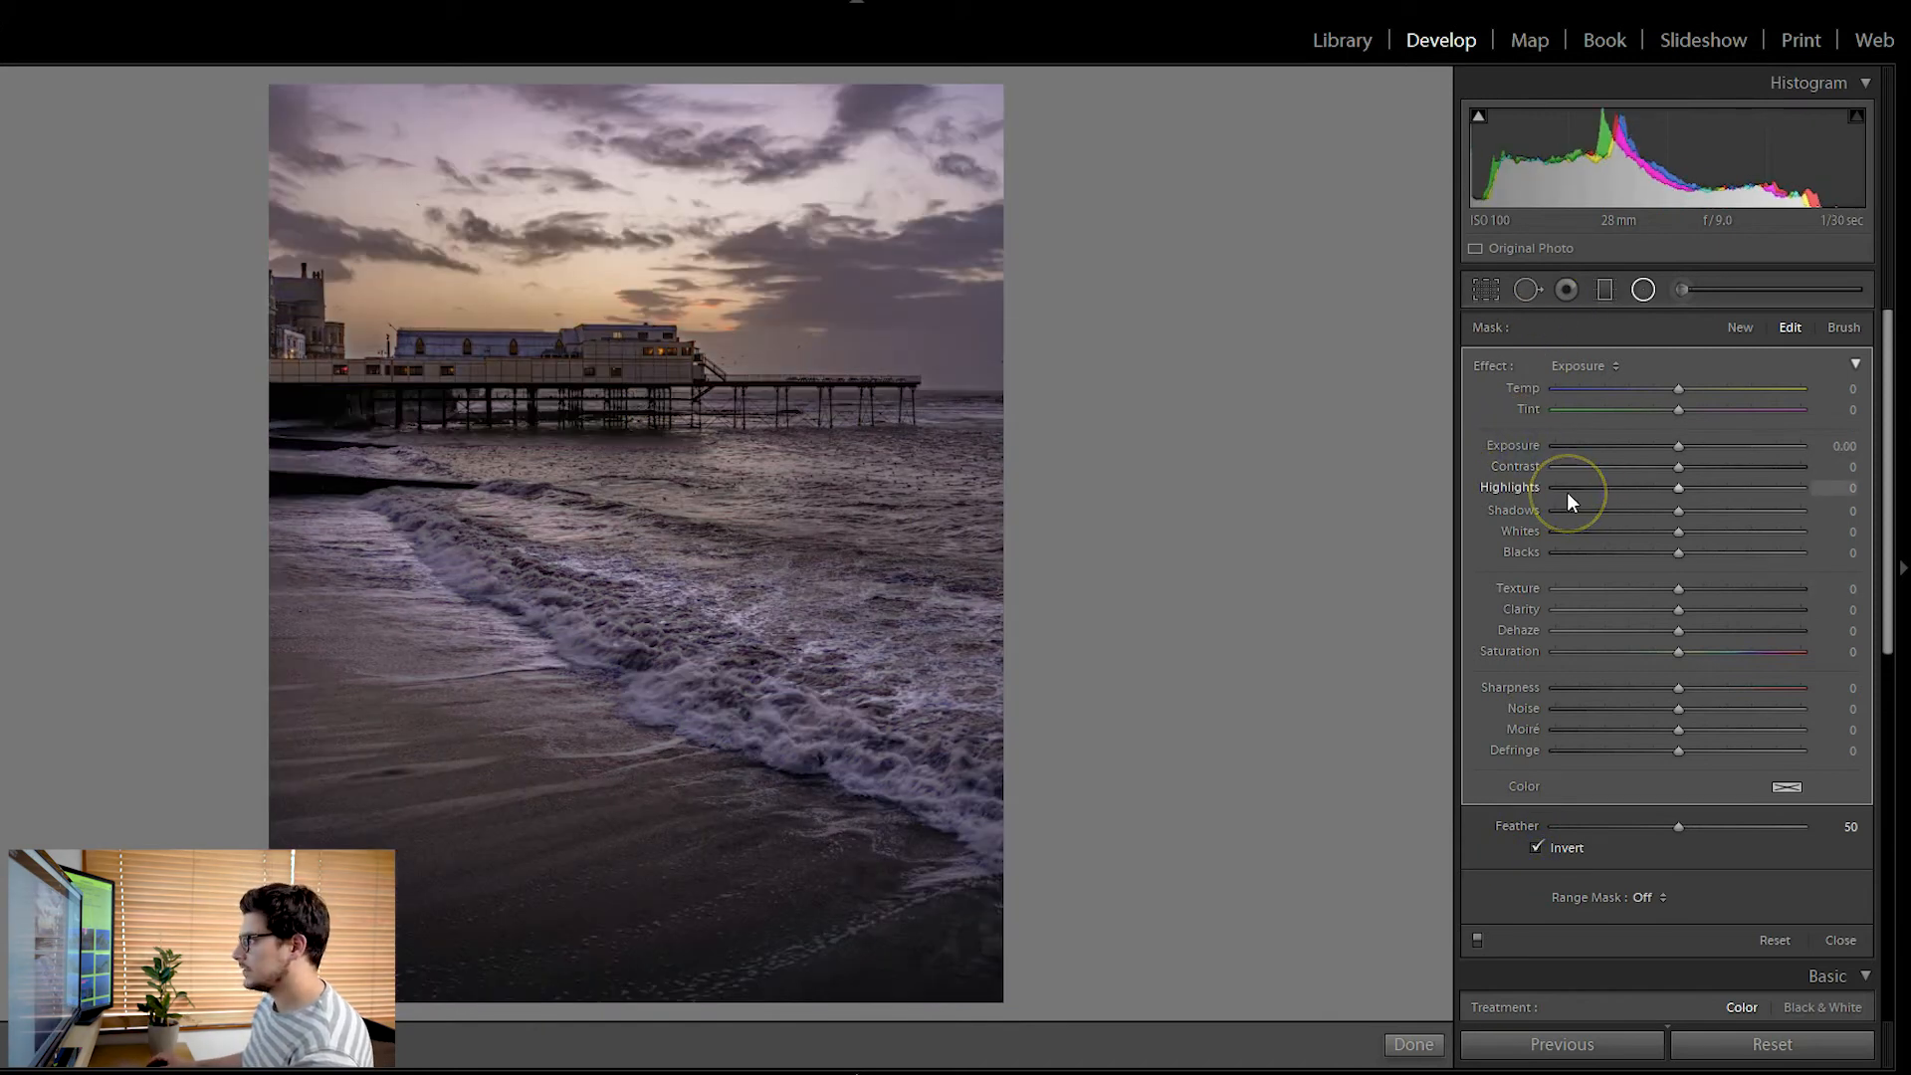
click(1809, 589)
drag(1810, 590, 1716, 591)
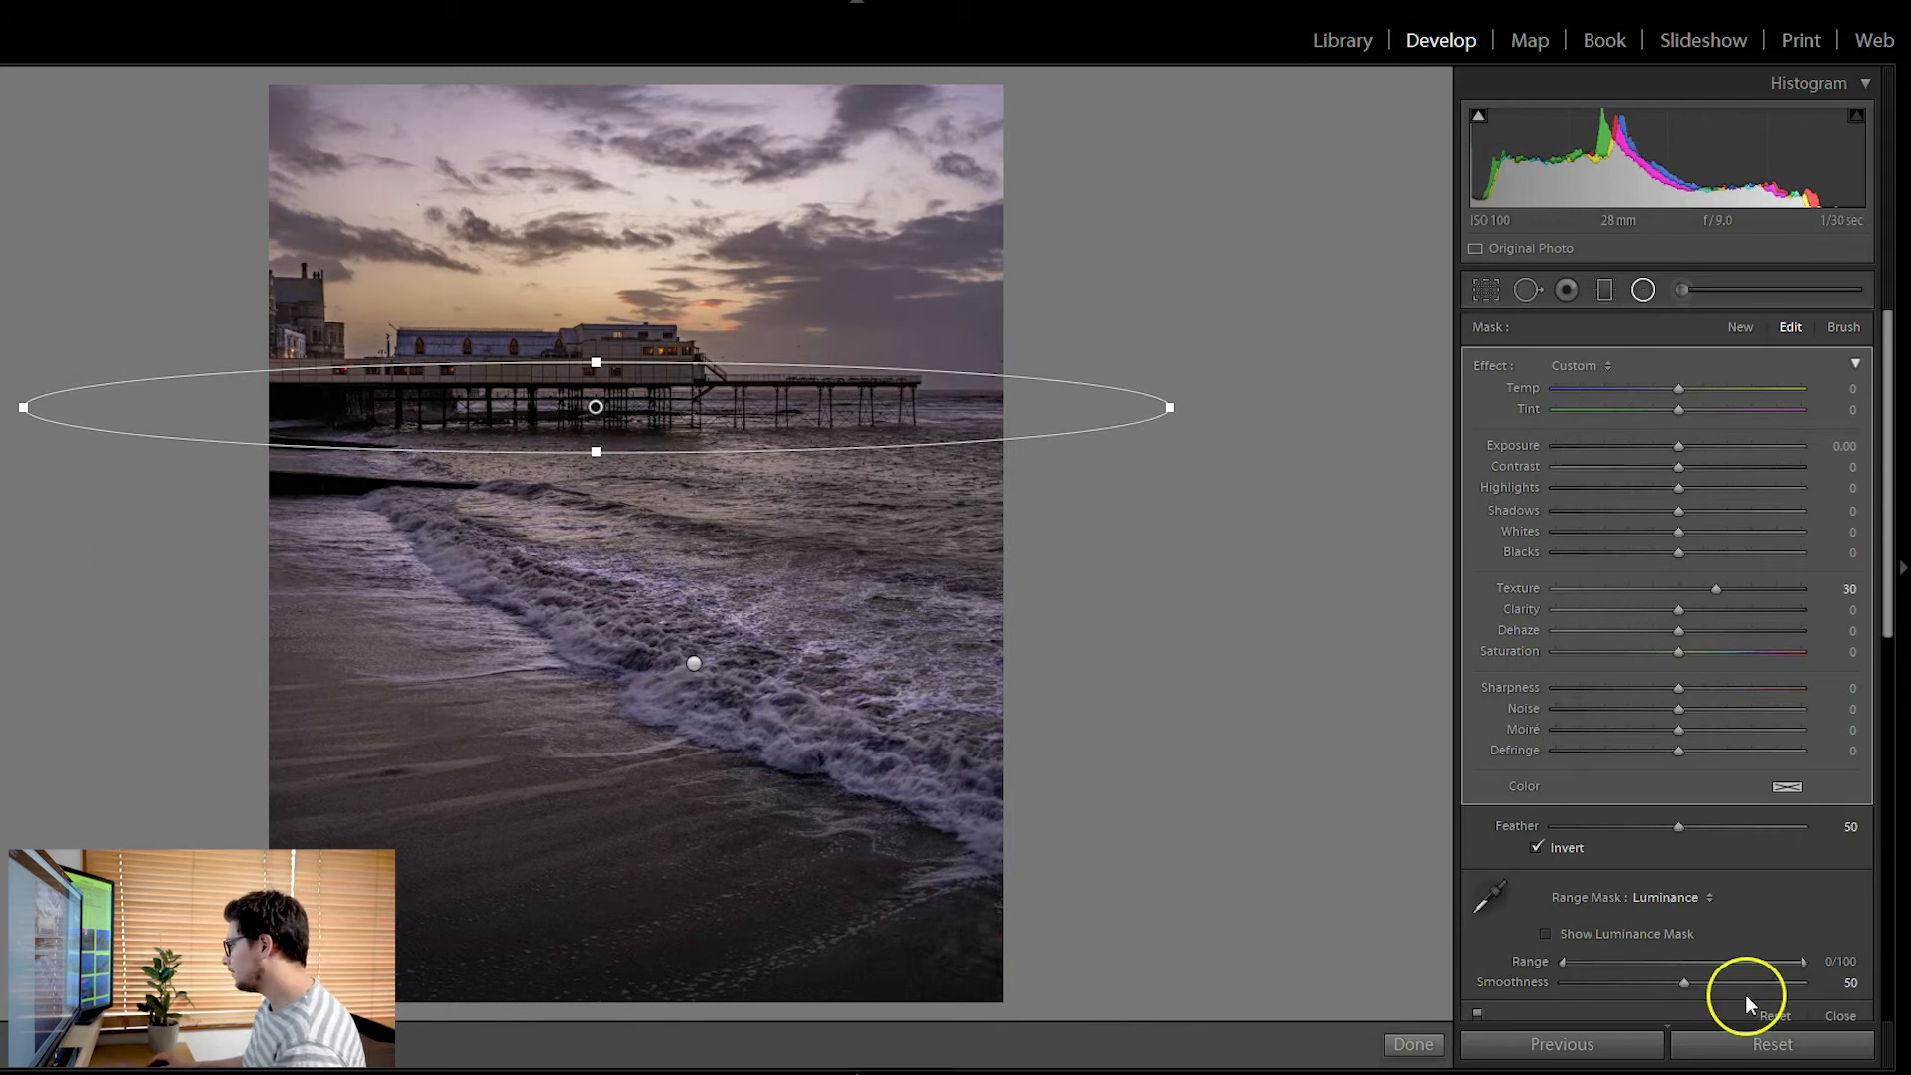
Limit the pier radial filter to luminance range 0/28 using the mask overlay, and erase its spill below the pier's shore end with a softer brush
drag(1807, 959, 1632, 965)
click(1544, 933)
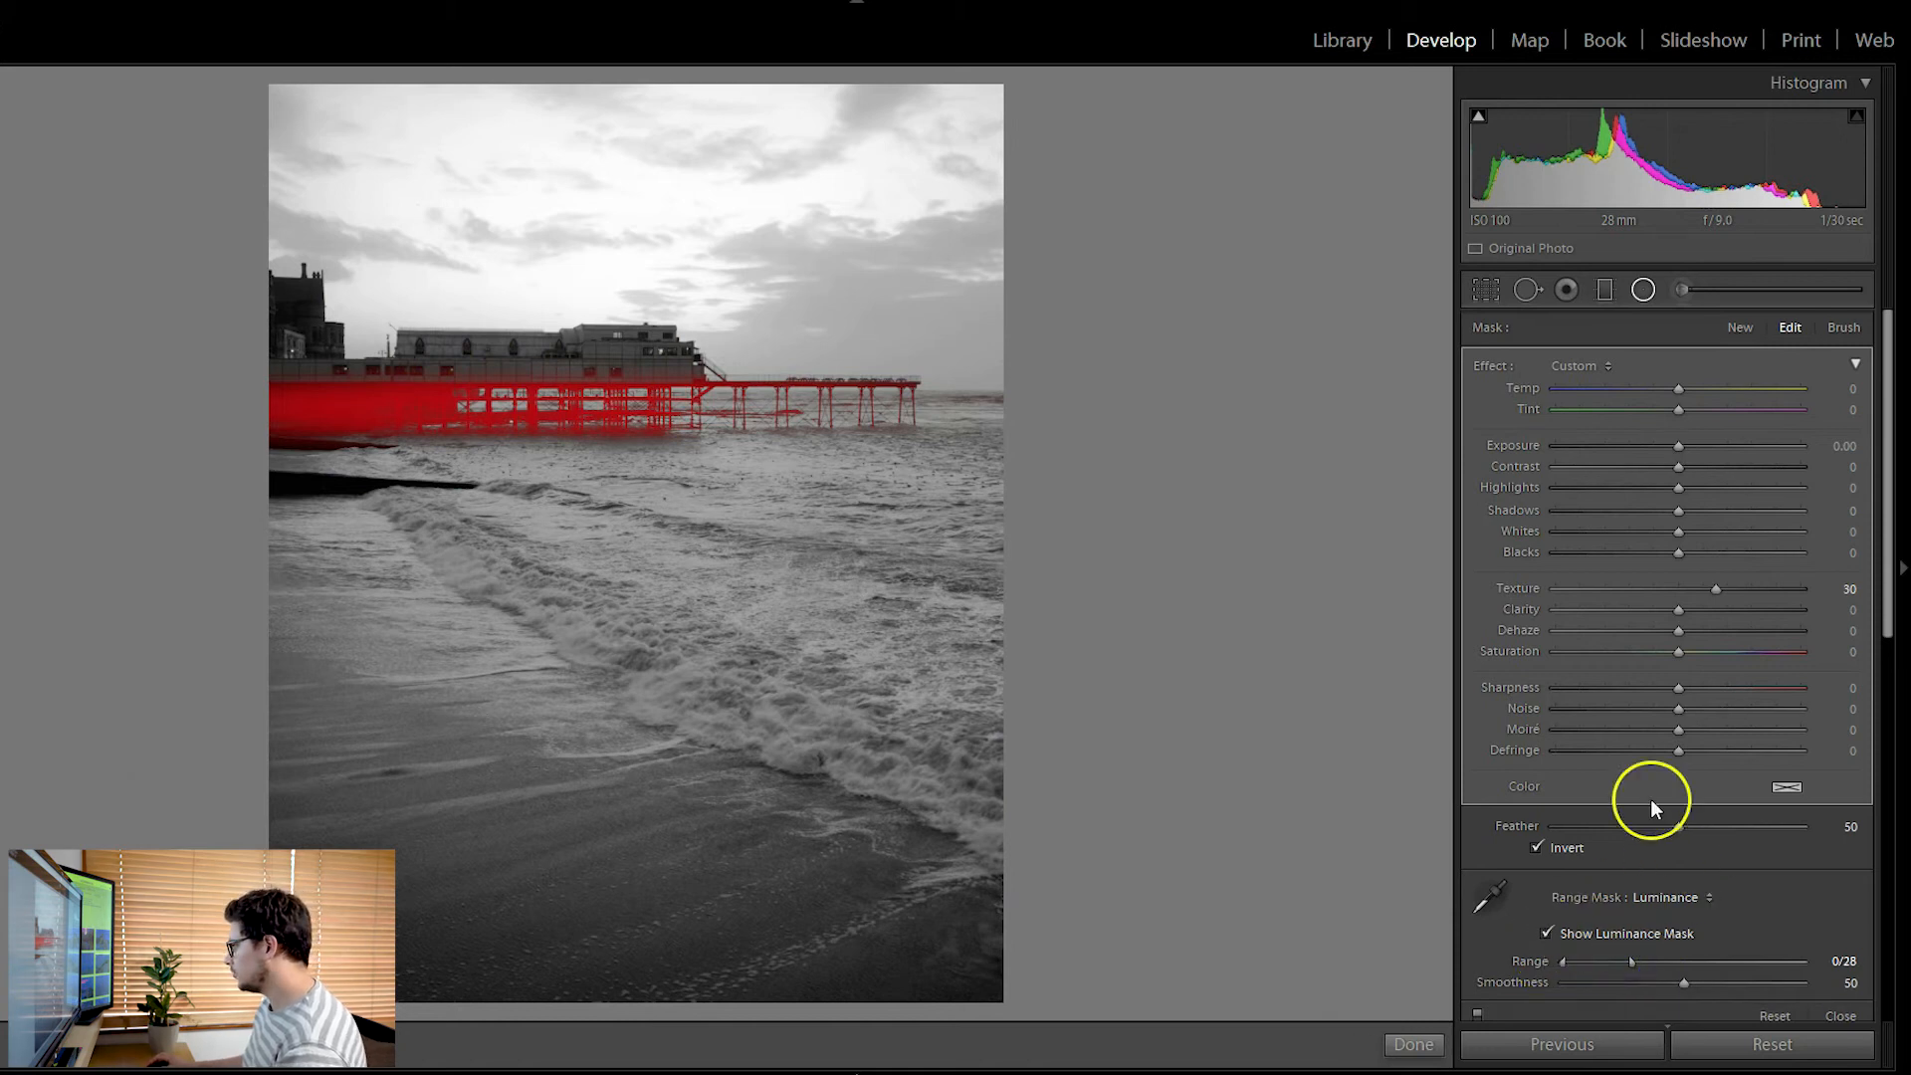
key(shift+t)
click(1787, 819)
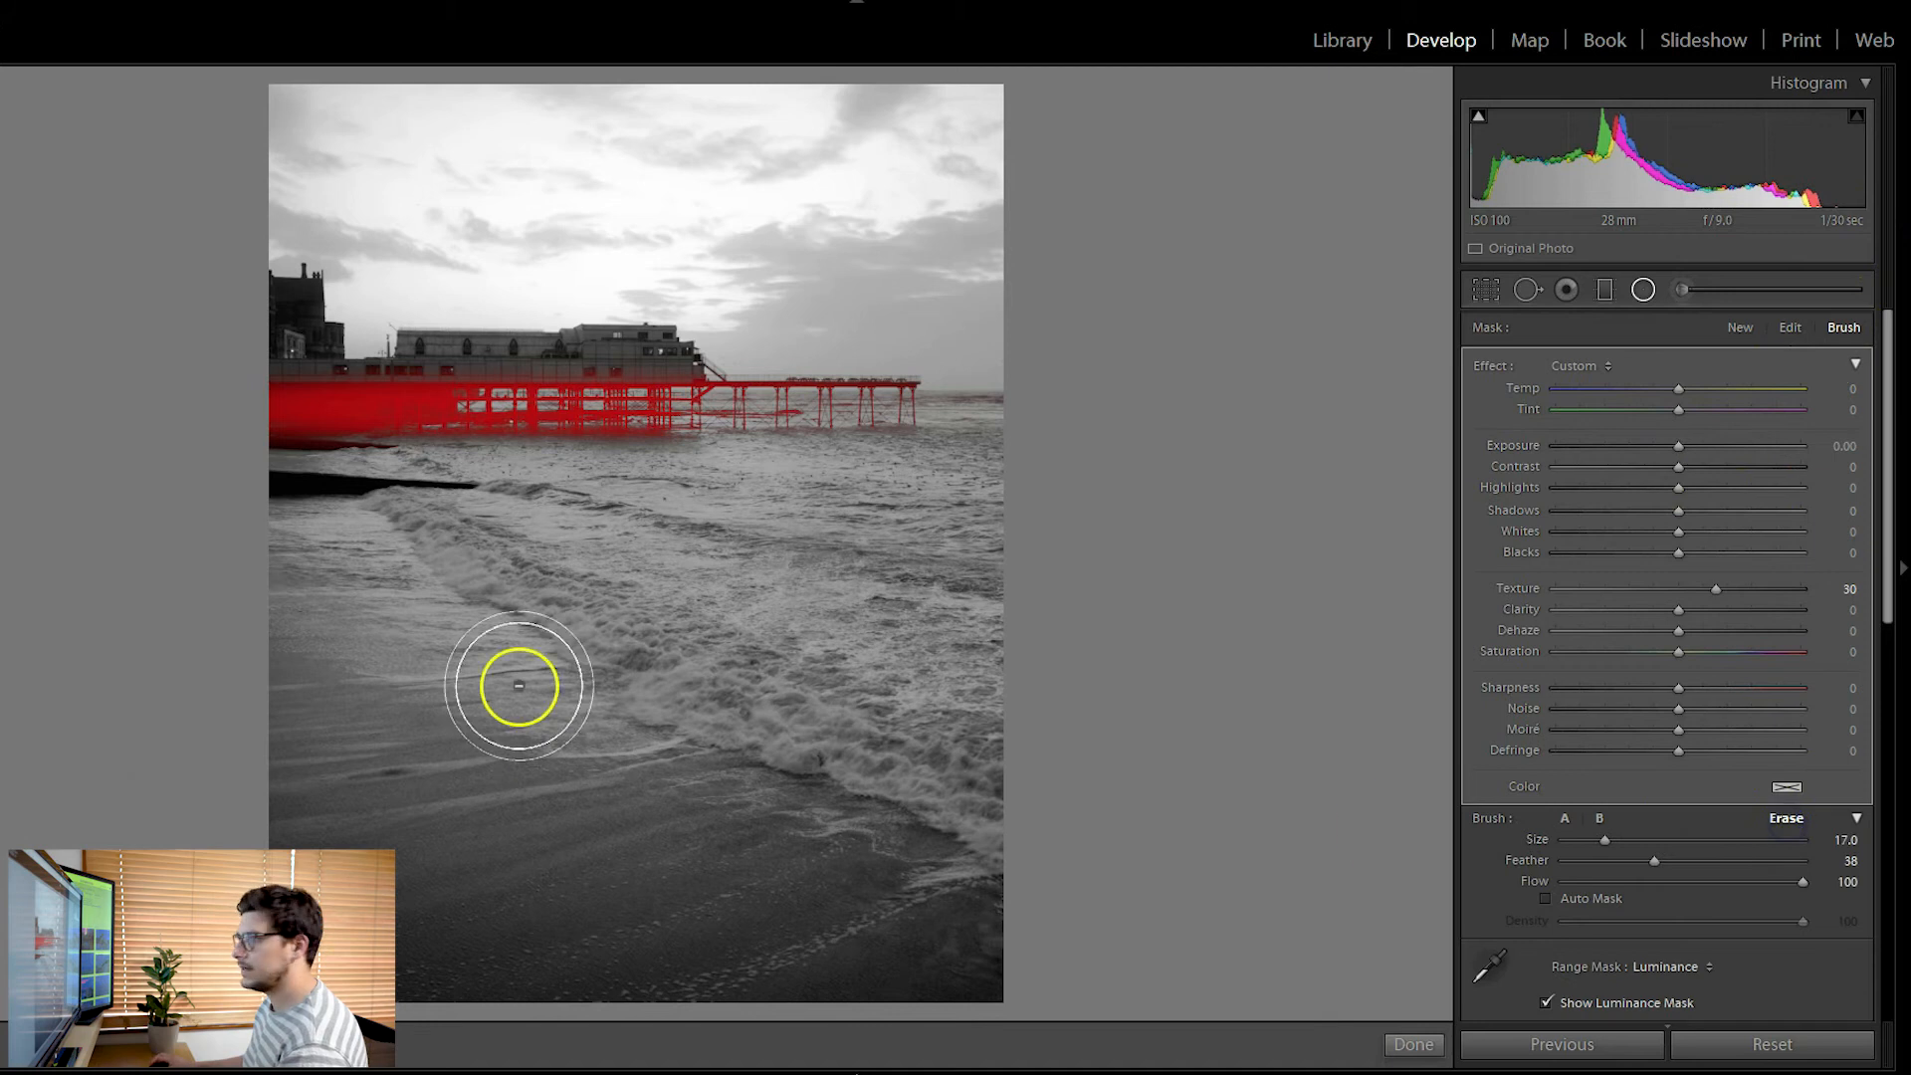
drag(1654, 860, 1719, 879)
click(239, 379)
drag(282, 434, 241, 424)
click(1426, 1046)
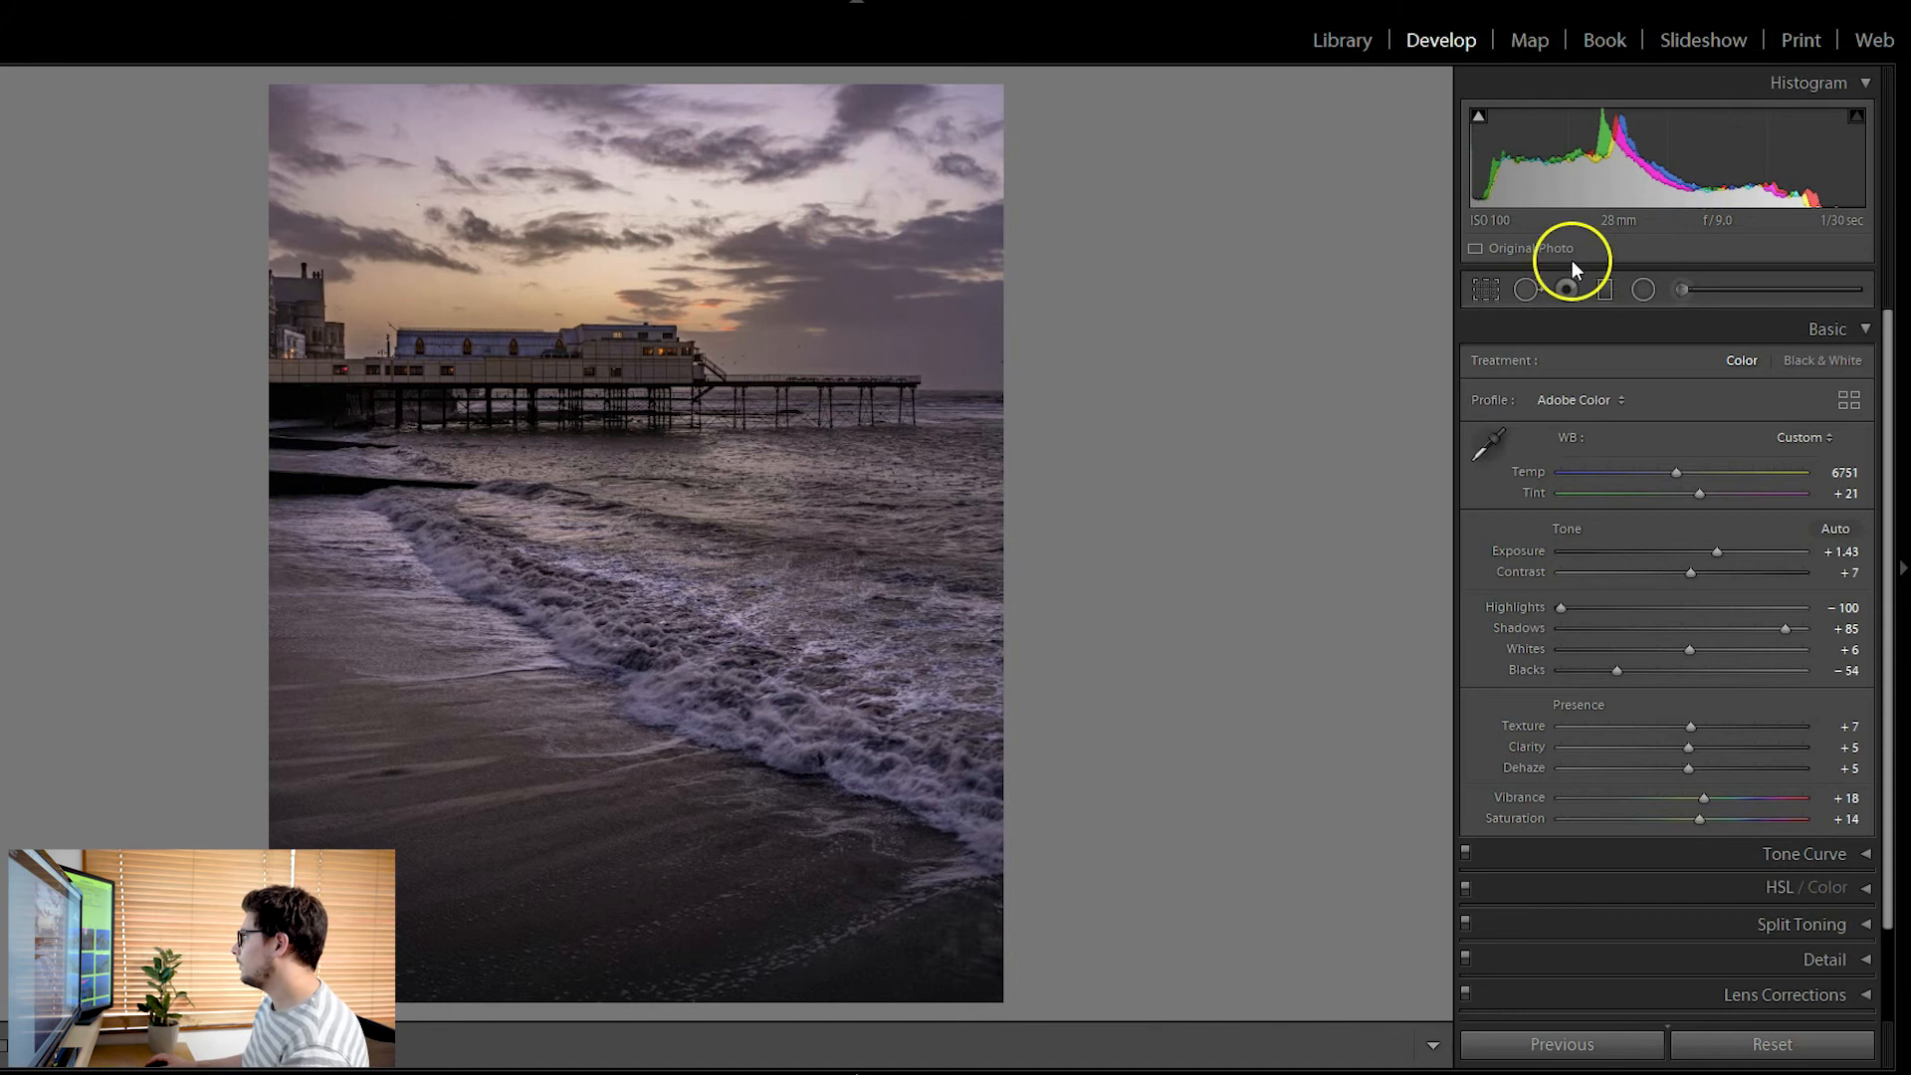
Add a diagonal graduated filter over the sand and breaking waves, parallel to the shoreline, with Exposure reset to 0
click(1604, 288)
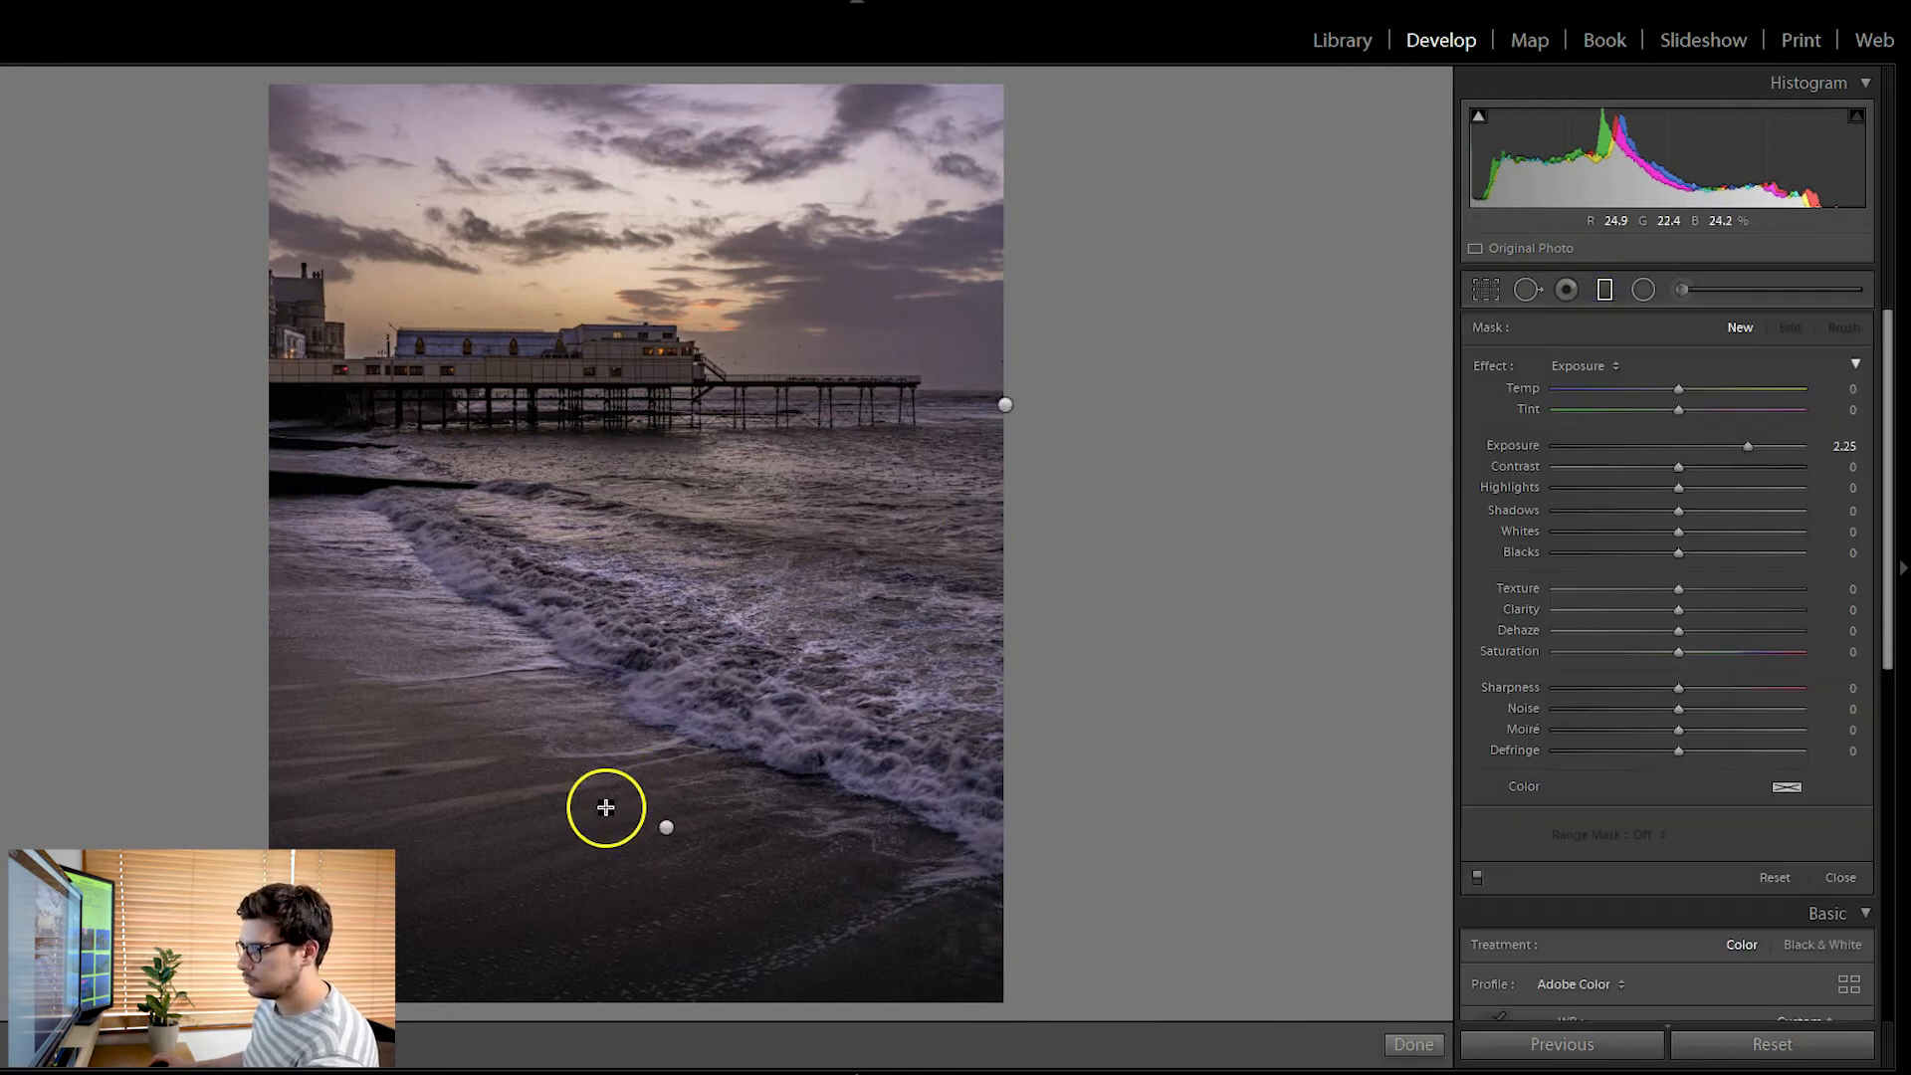
drag(512, 833, 657, 592)
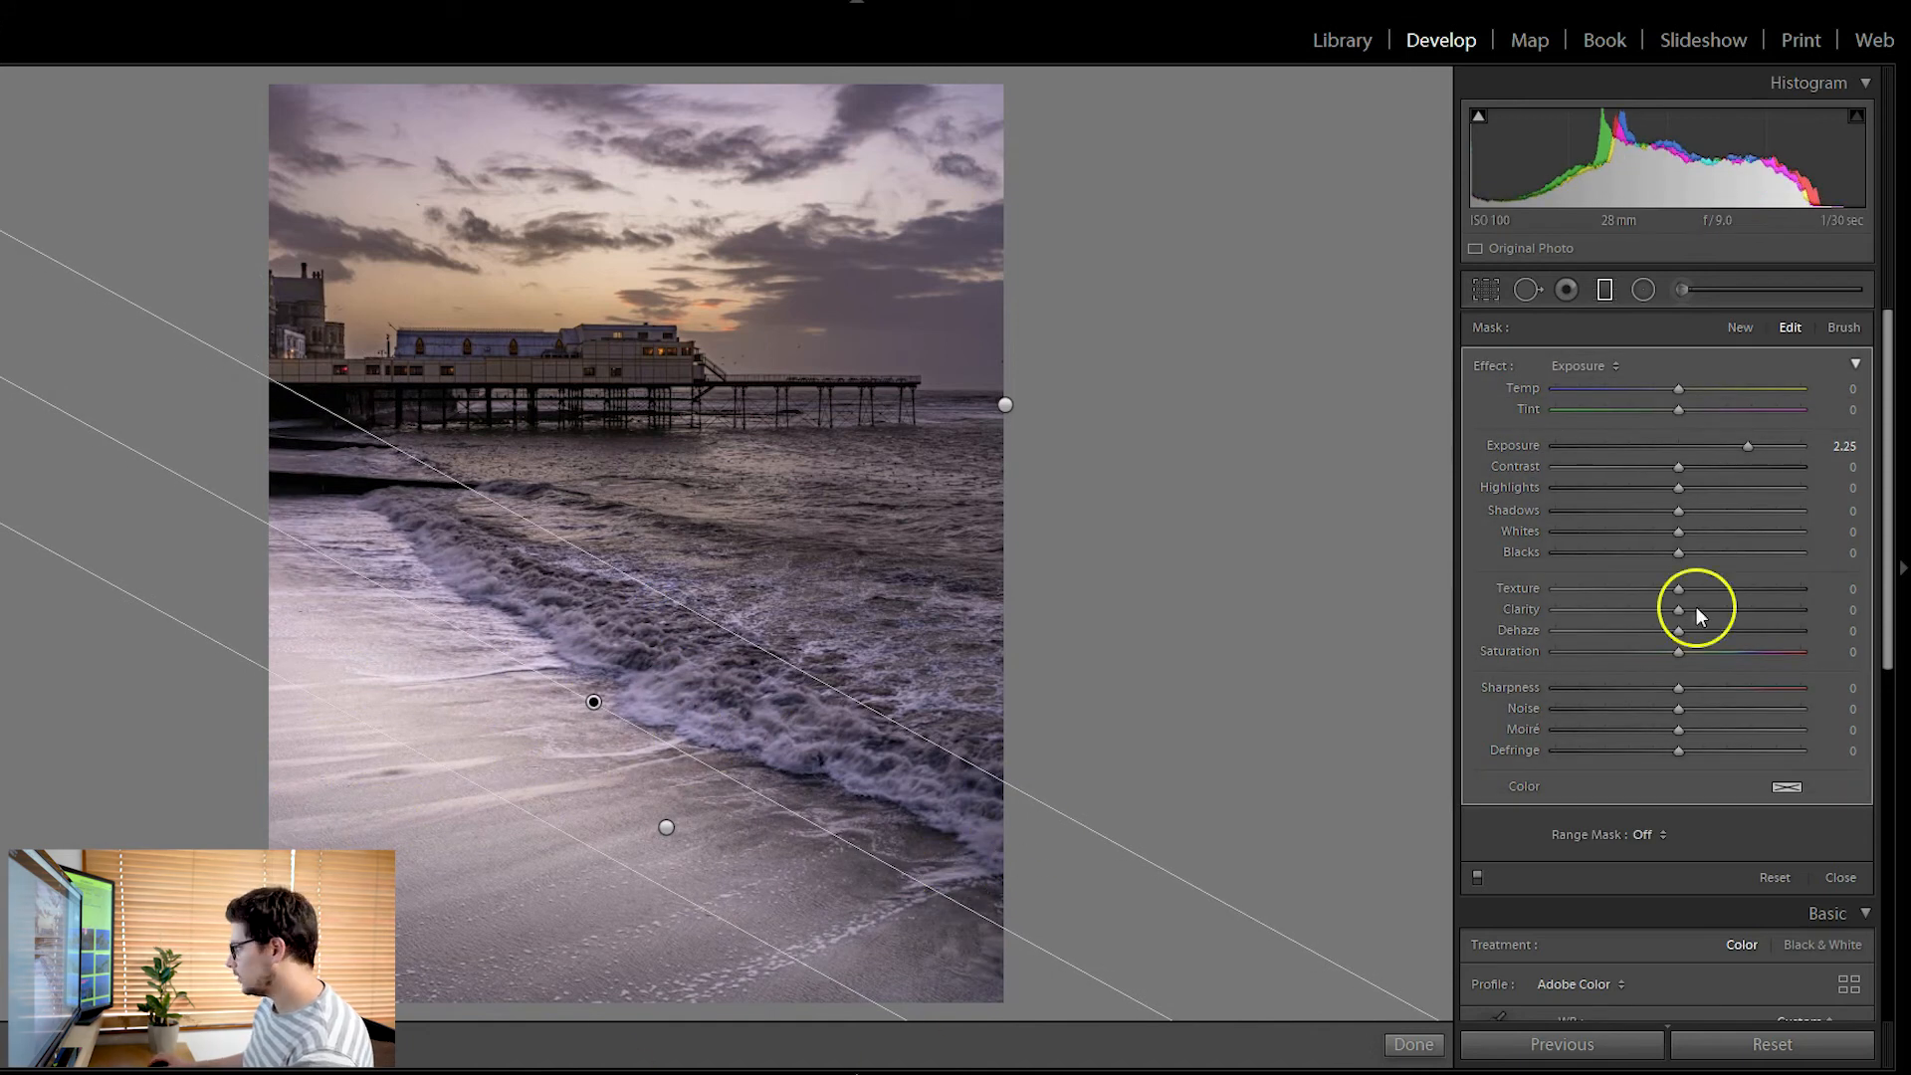
double_click(1528, 444)
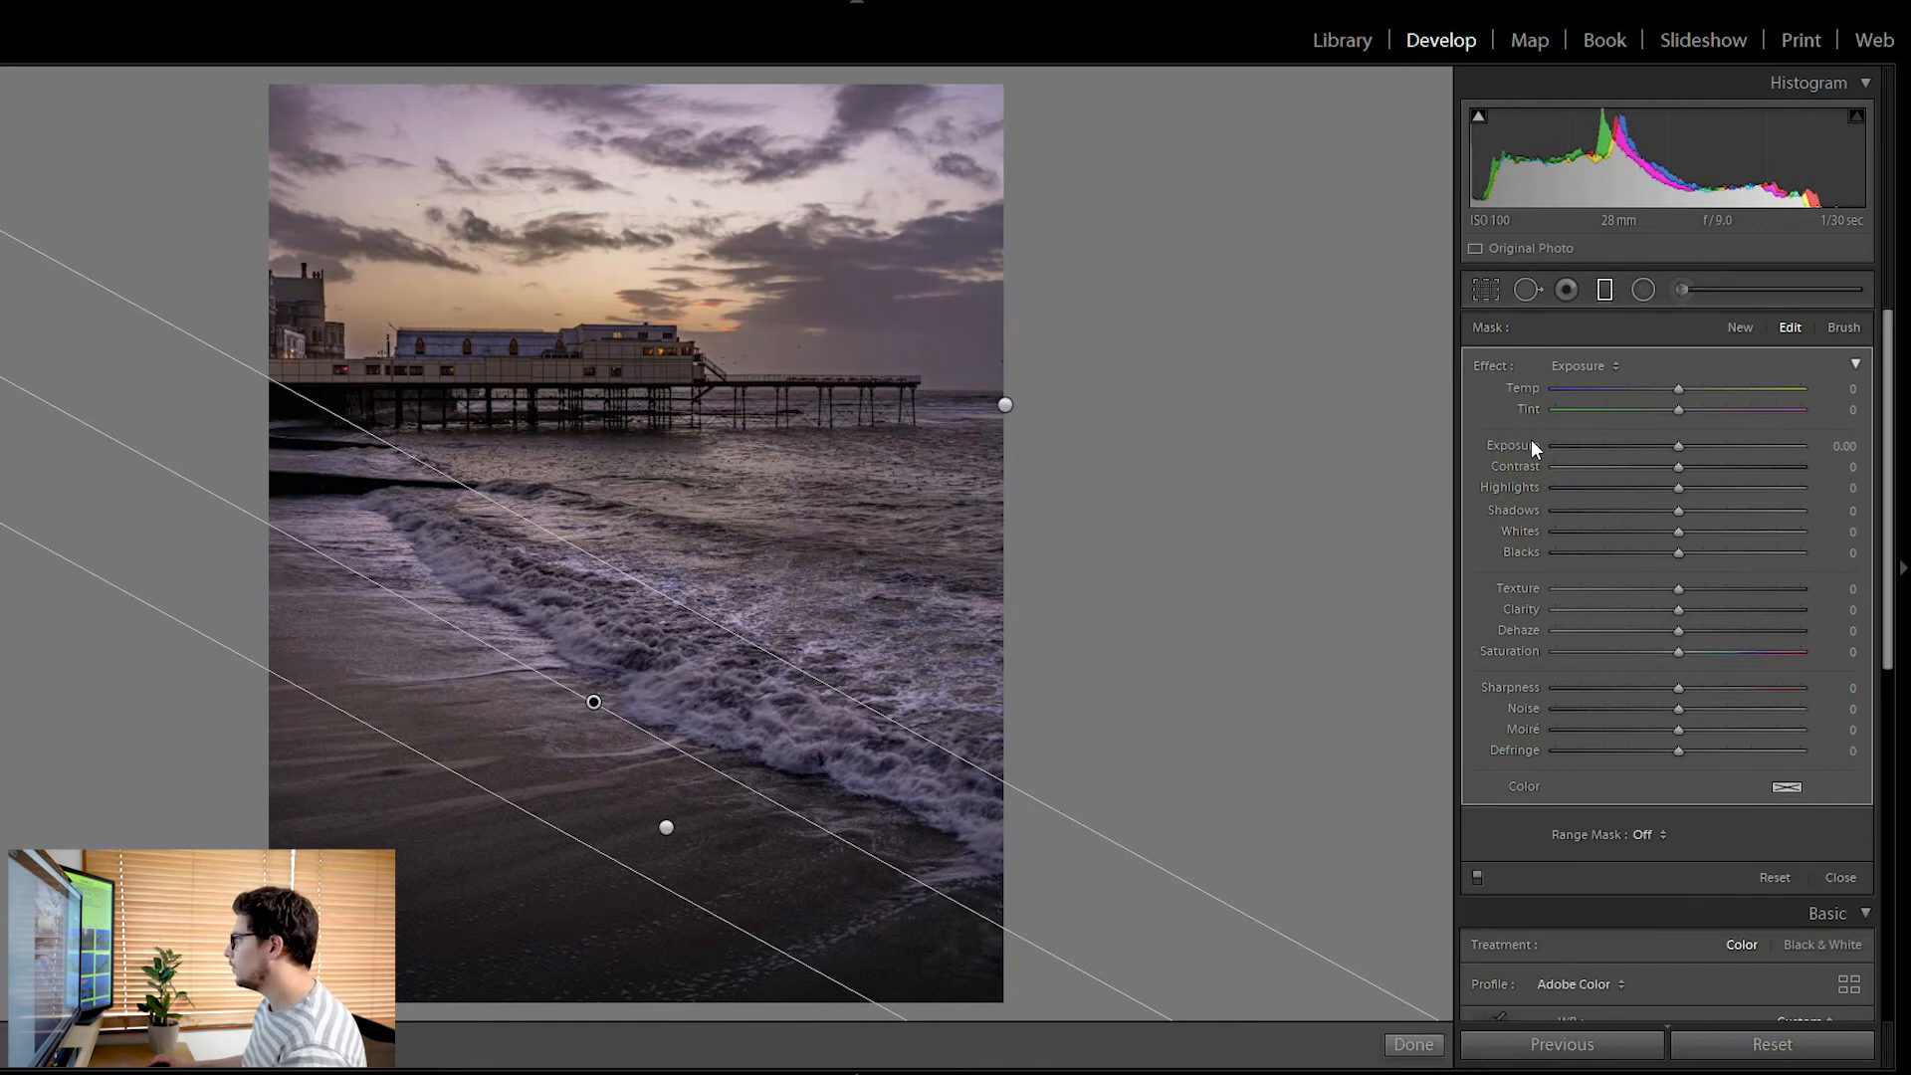
click(1583, 366)
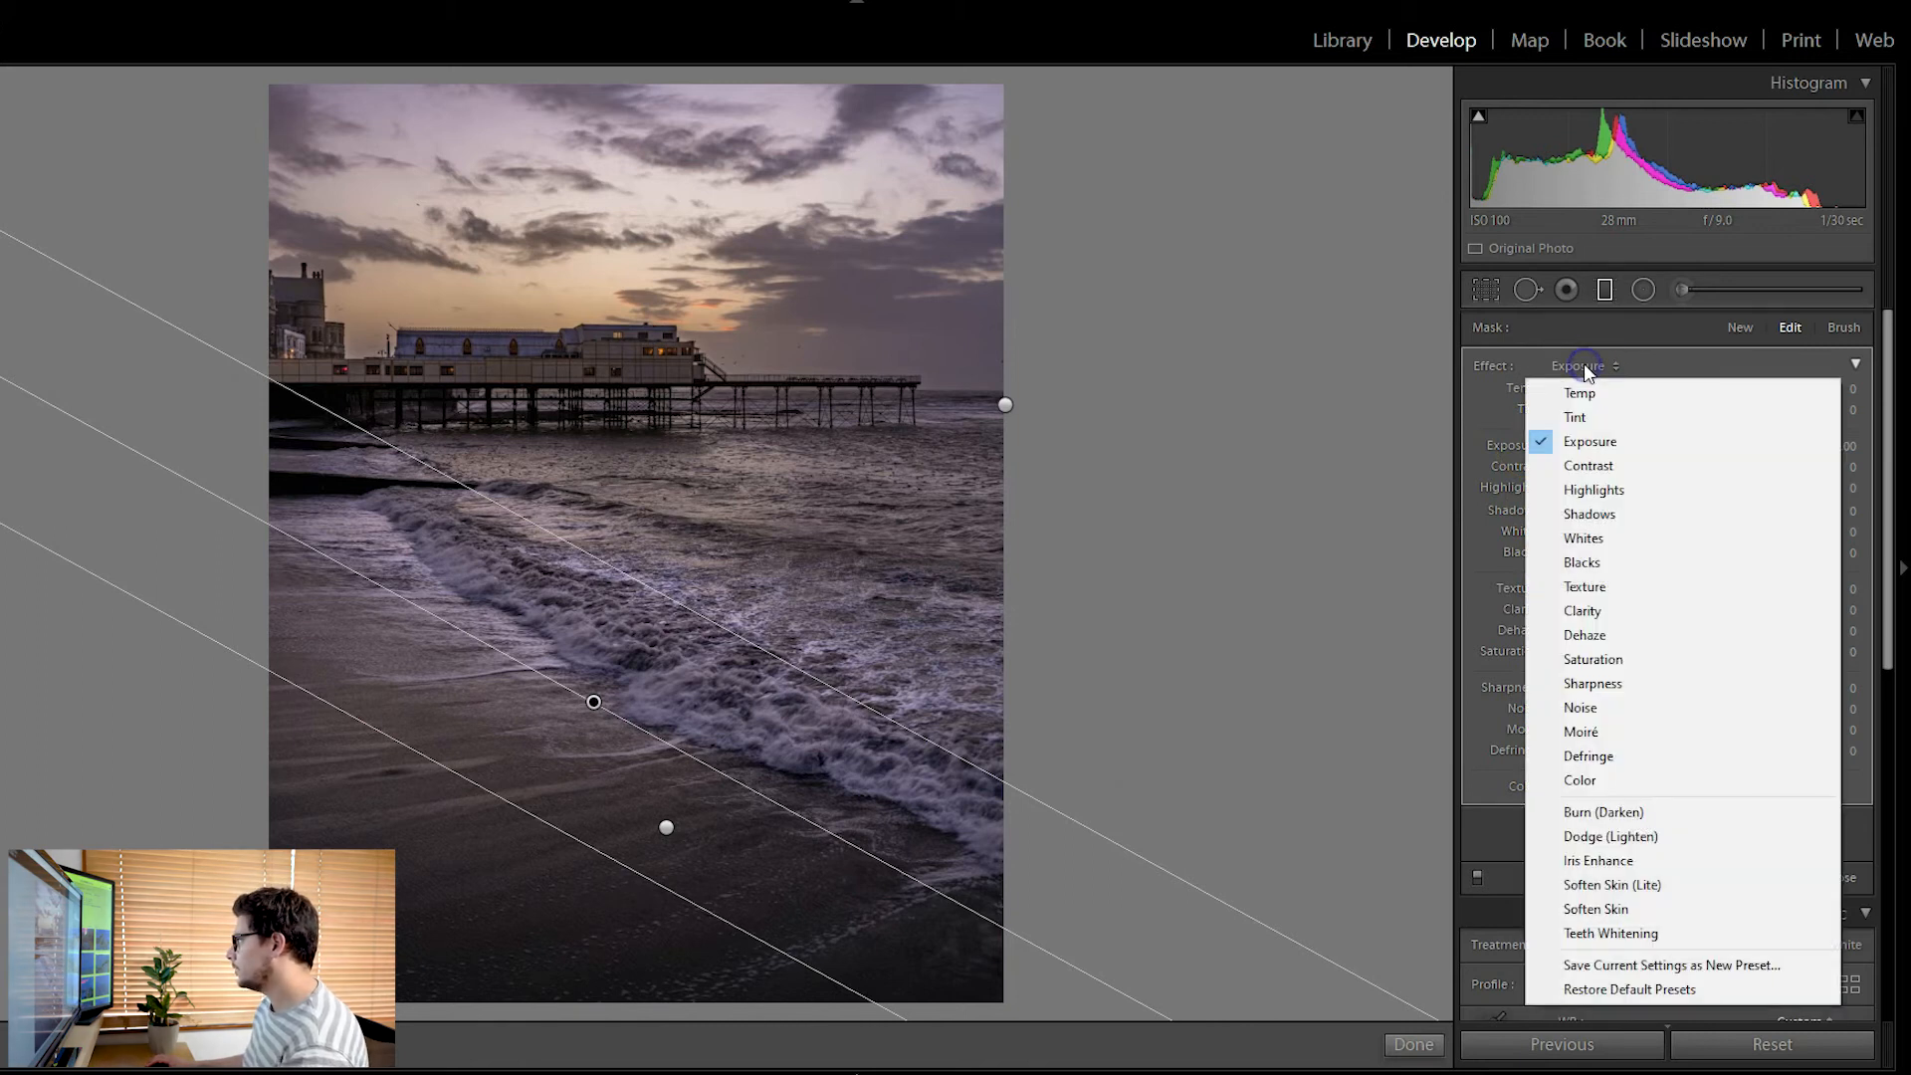
click(1479, 595)
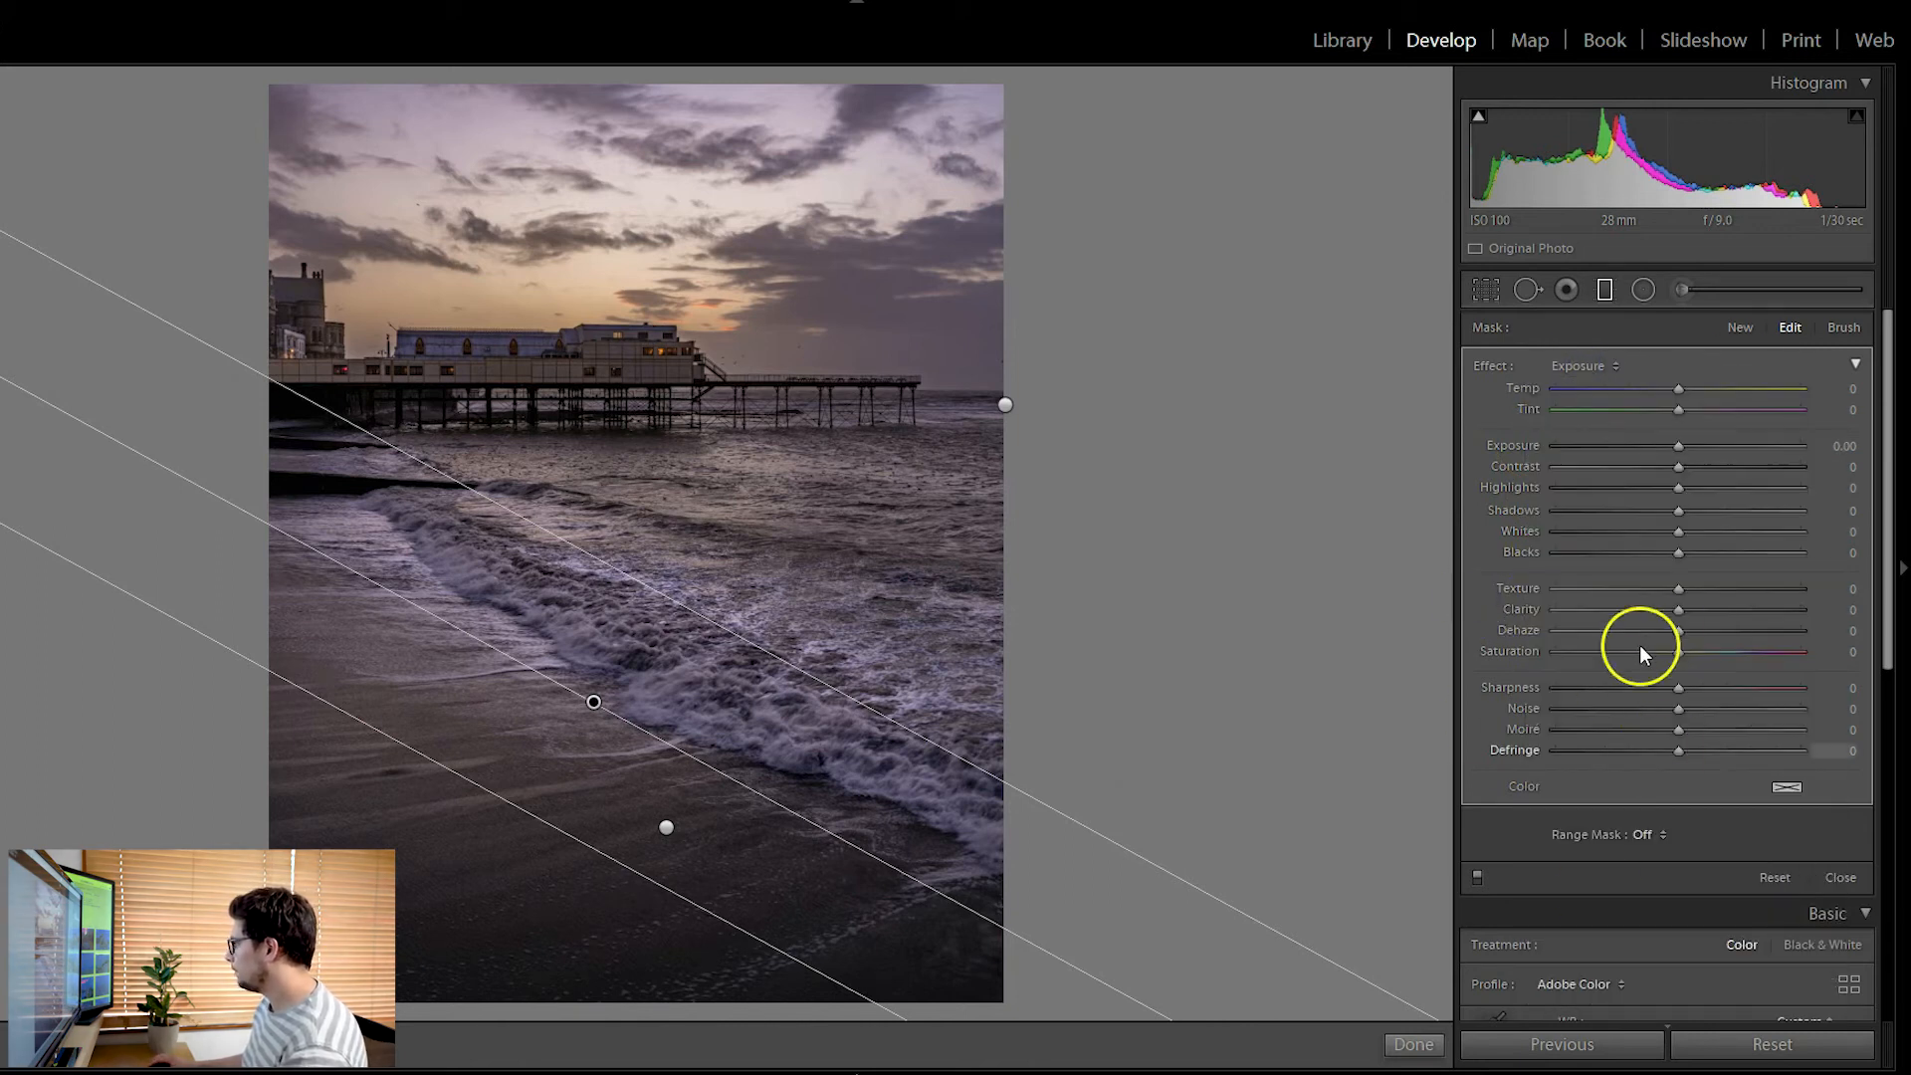
Set the shoreline graduated filter's Clarity to 71, Blacks to −14, Whites to 11 and Contrast to 20
drag(1678, 609, 1765, 609)
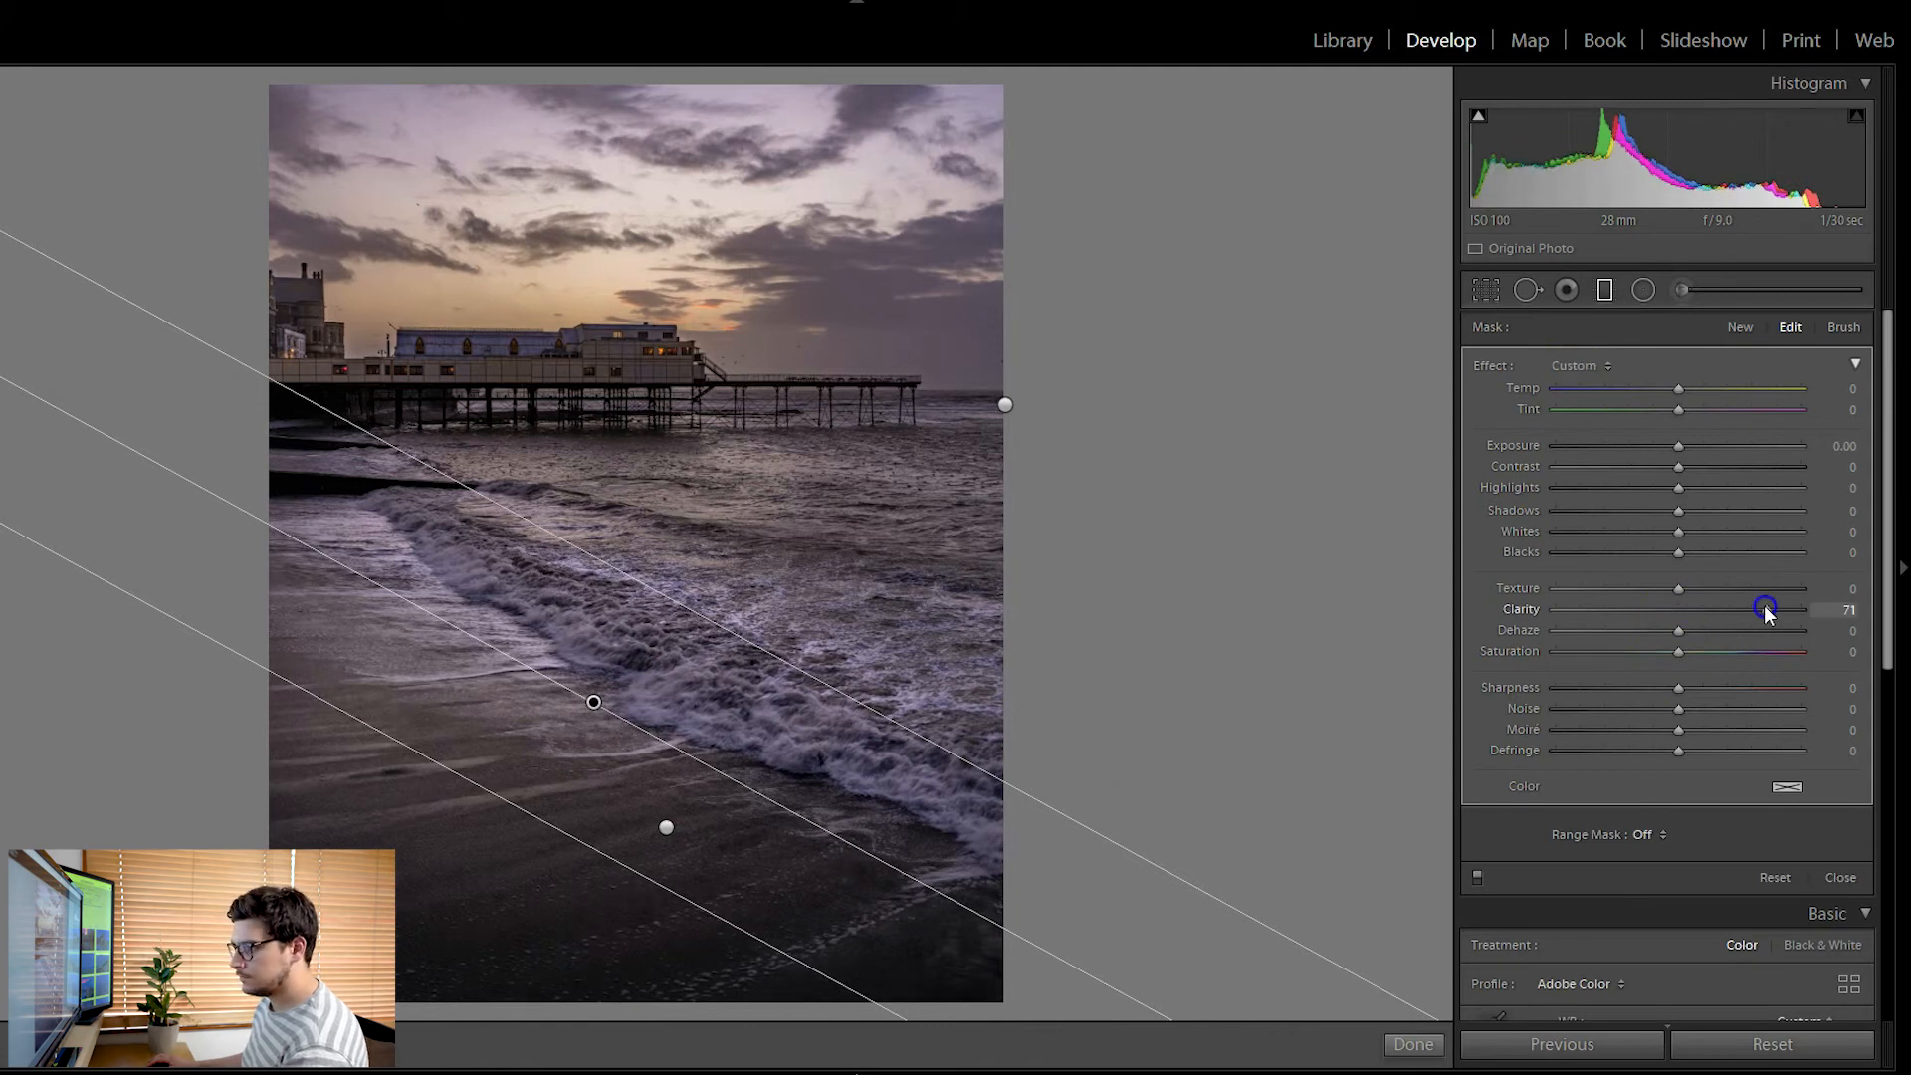
drag(1679, 551, 1660, 553)
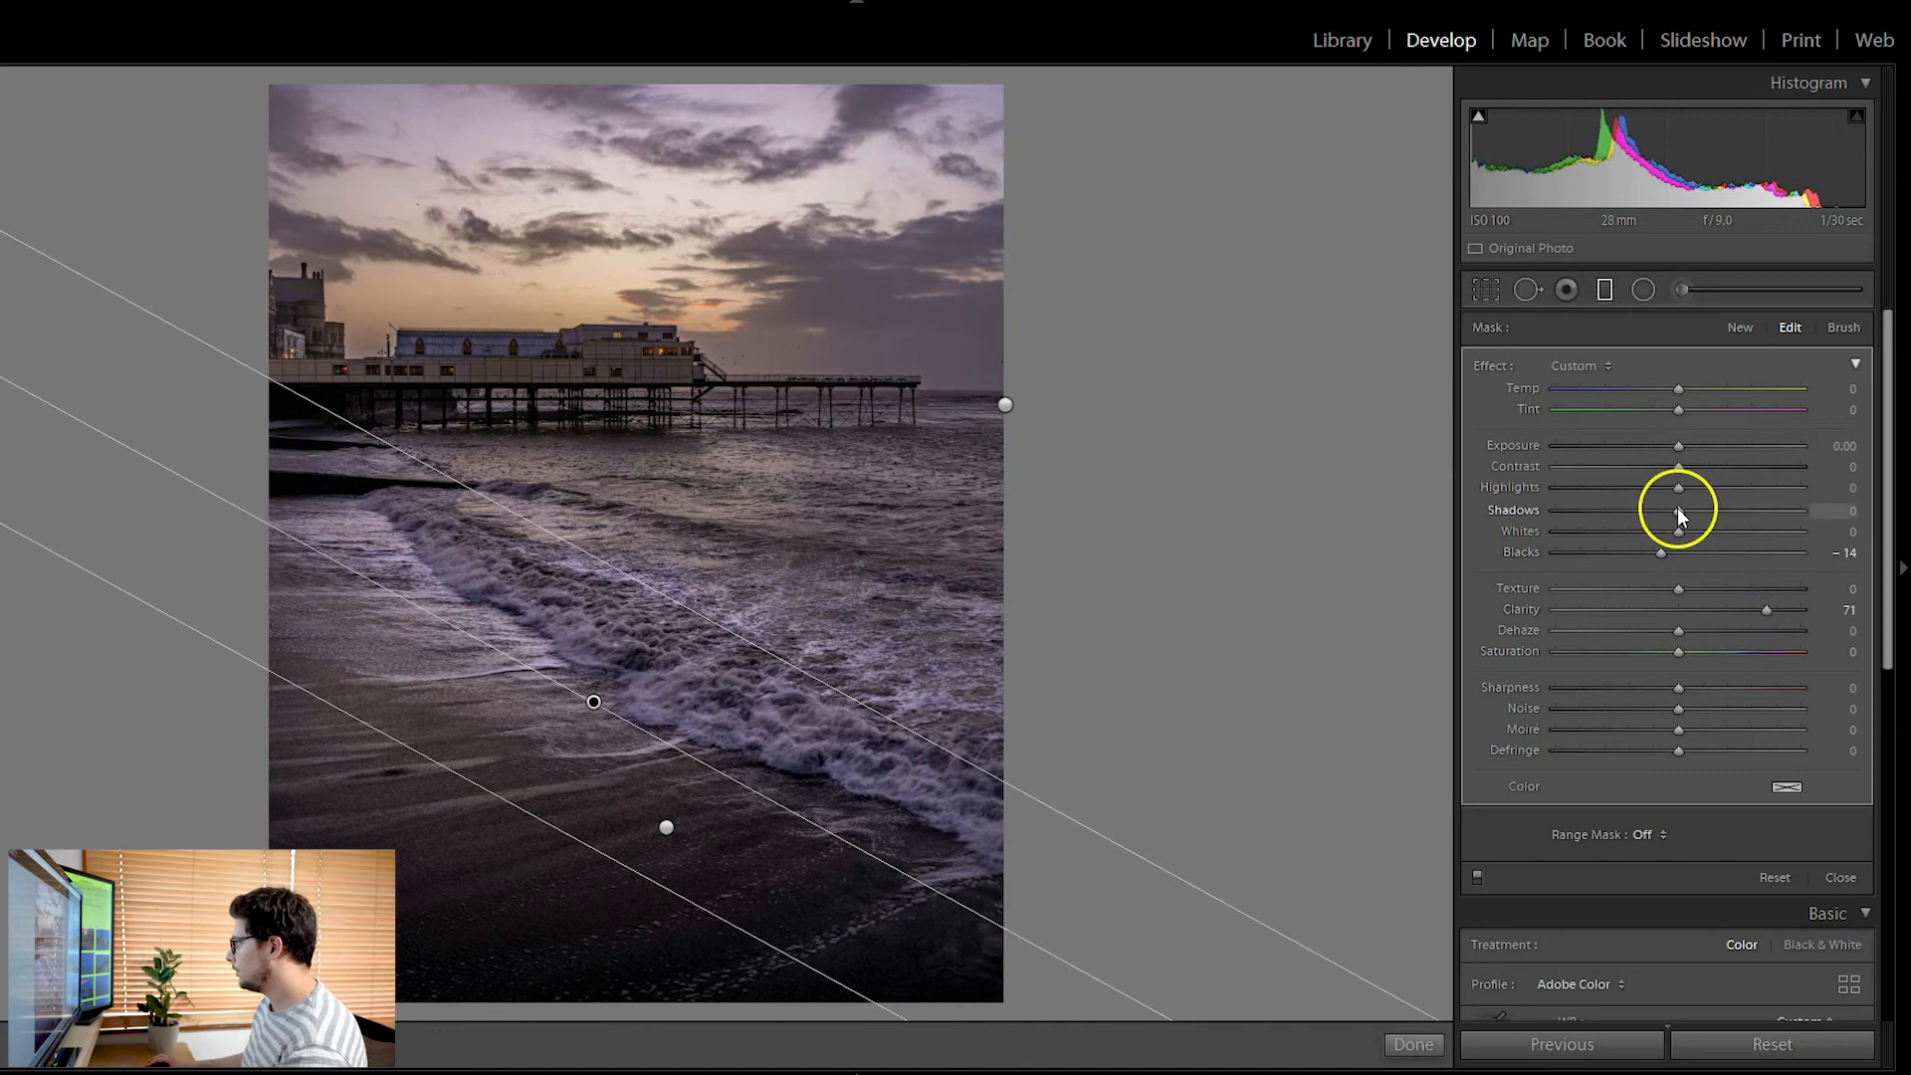
drag(1676, 528, 1689, 528)
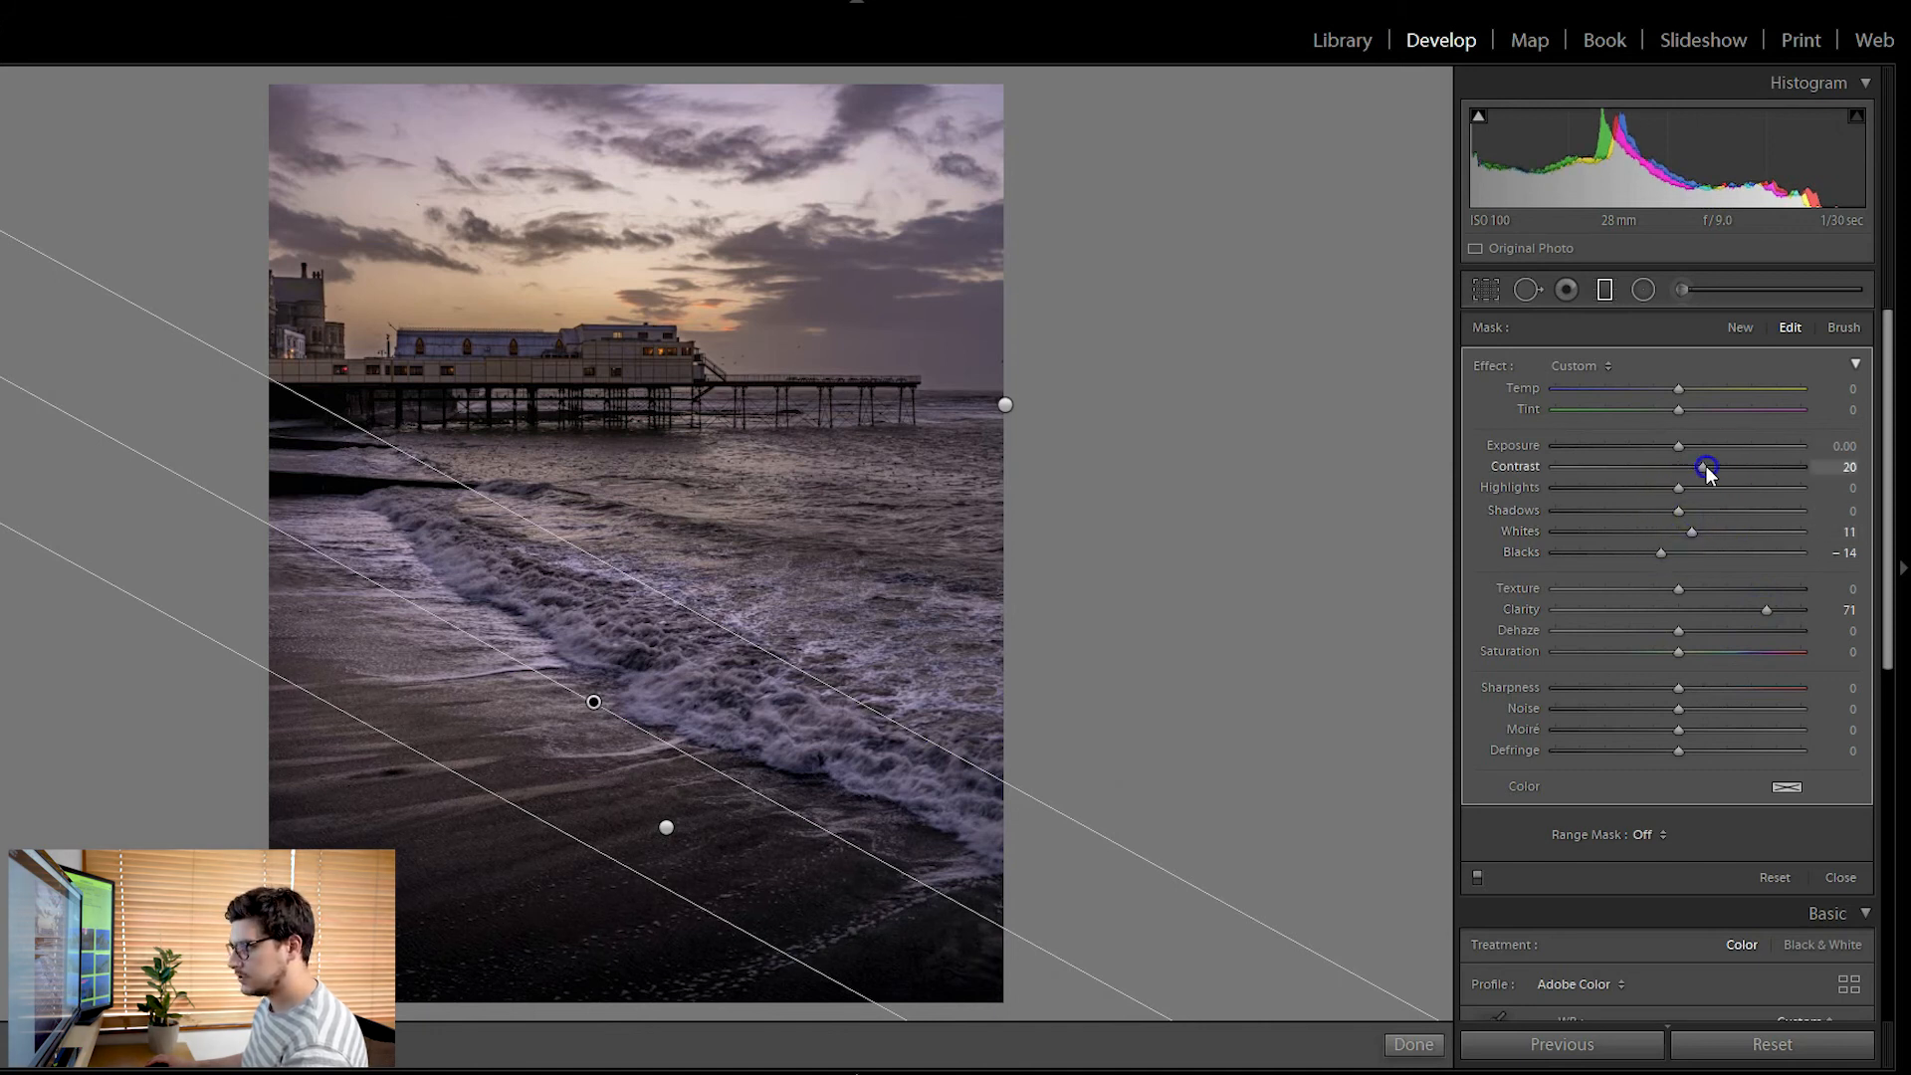
Shift and rotate the graduated filter to follow the wave line more closely, and set its Shadows to 22 and Texture to 18
drag(594, 702, 607, 676)
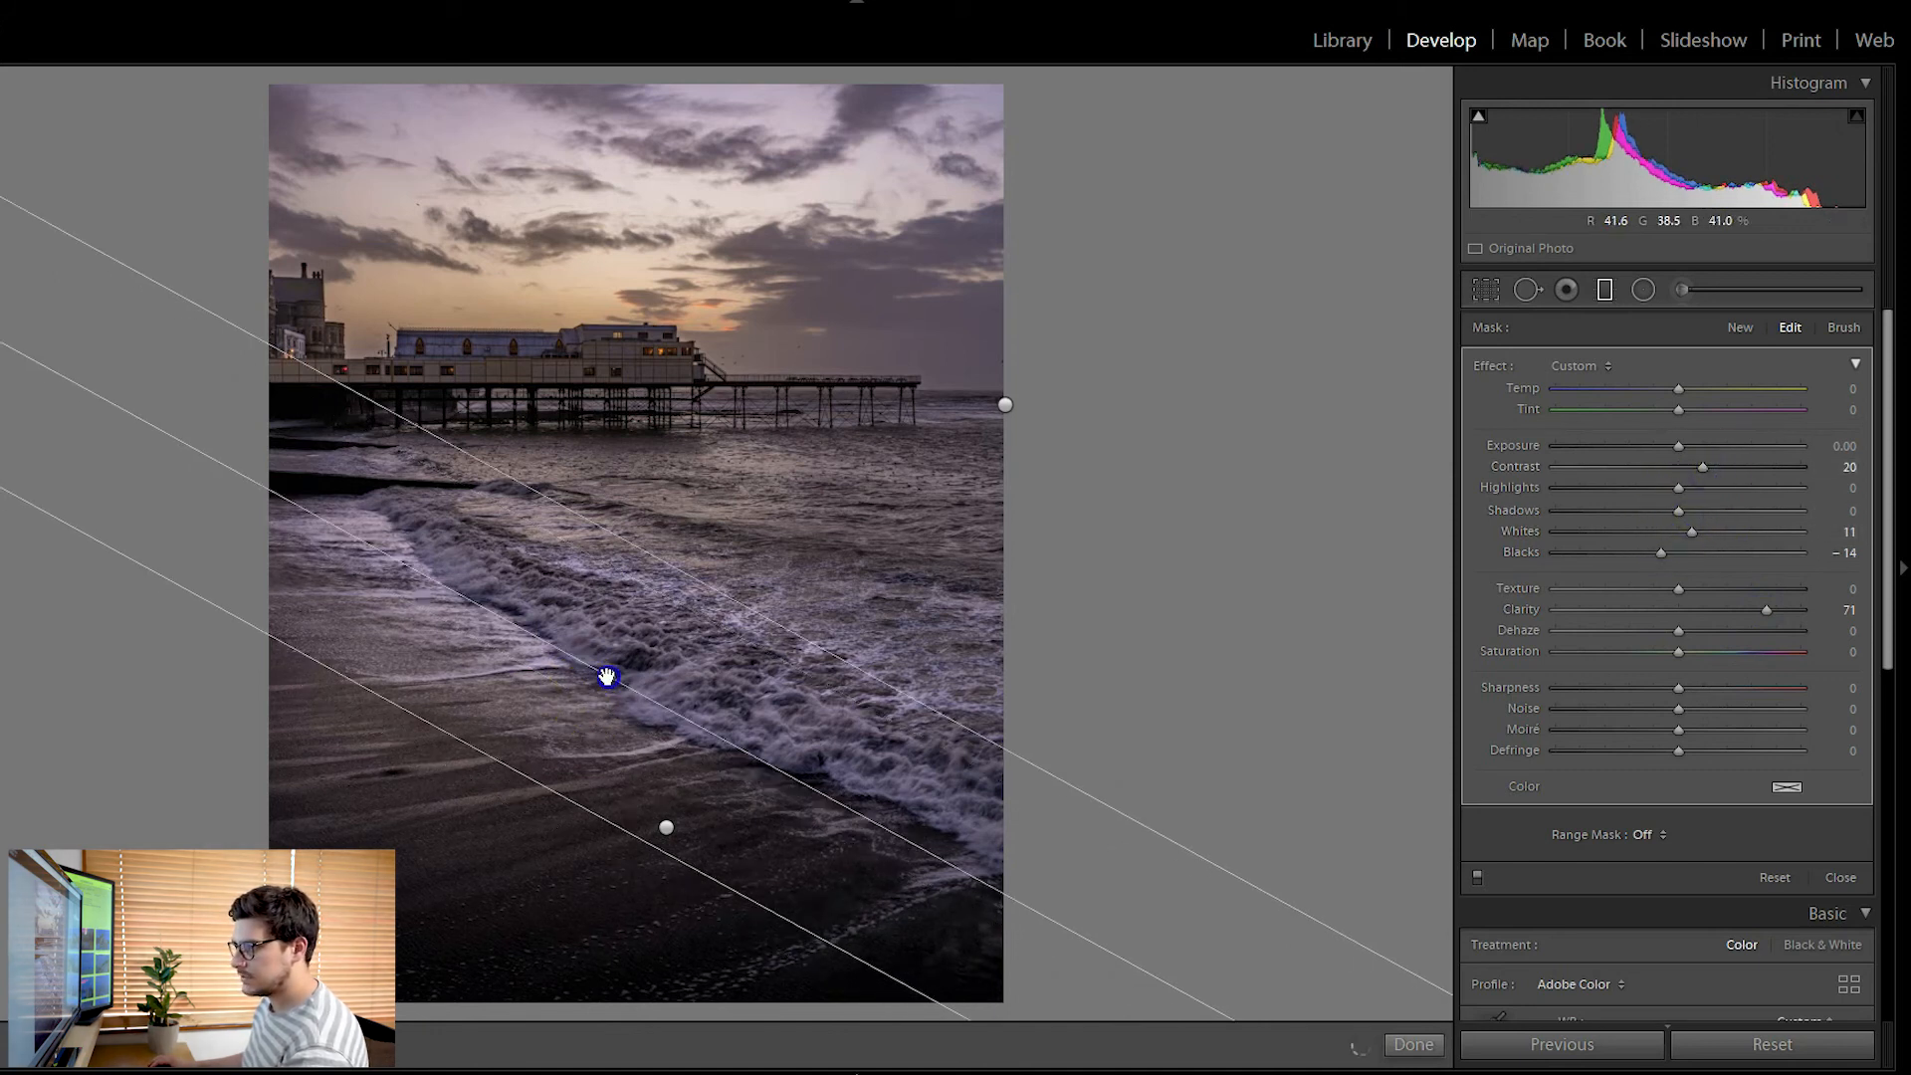
drag(866, 797, 868, 842)
drag(608, 676, 619, 668)
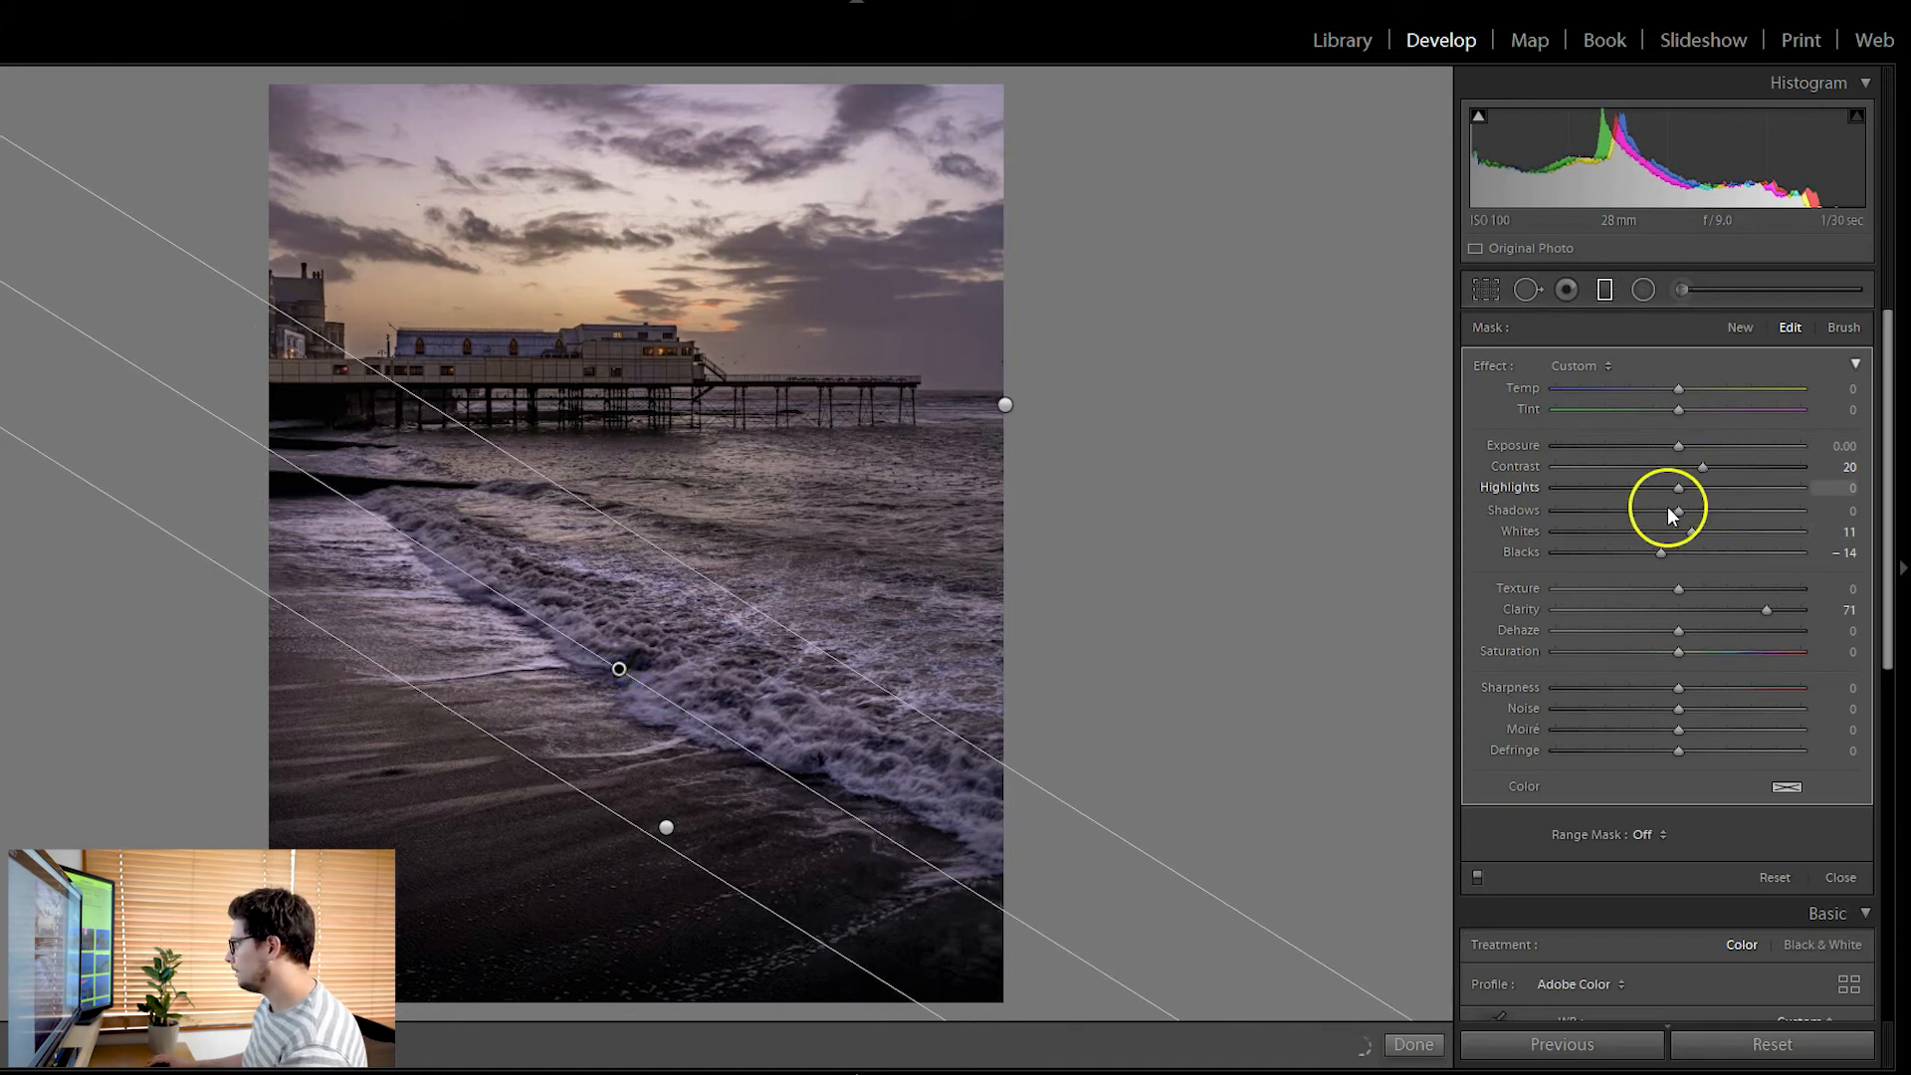
drag(1678, 511, 1705, 512)
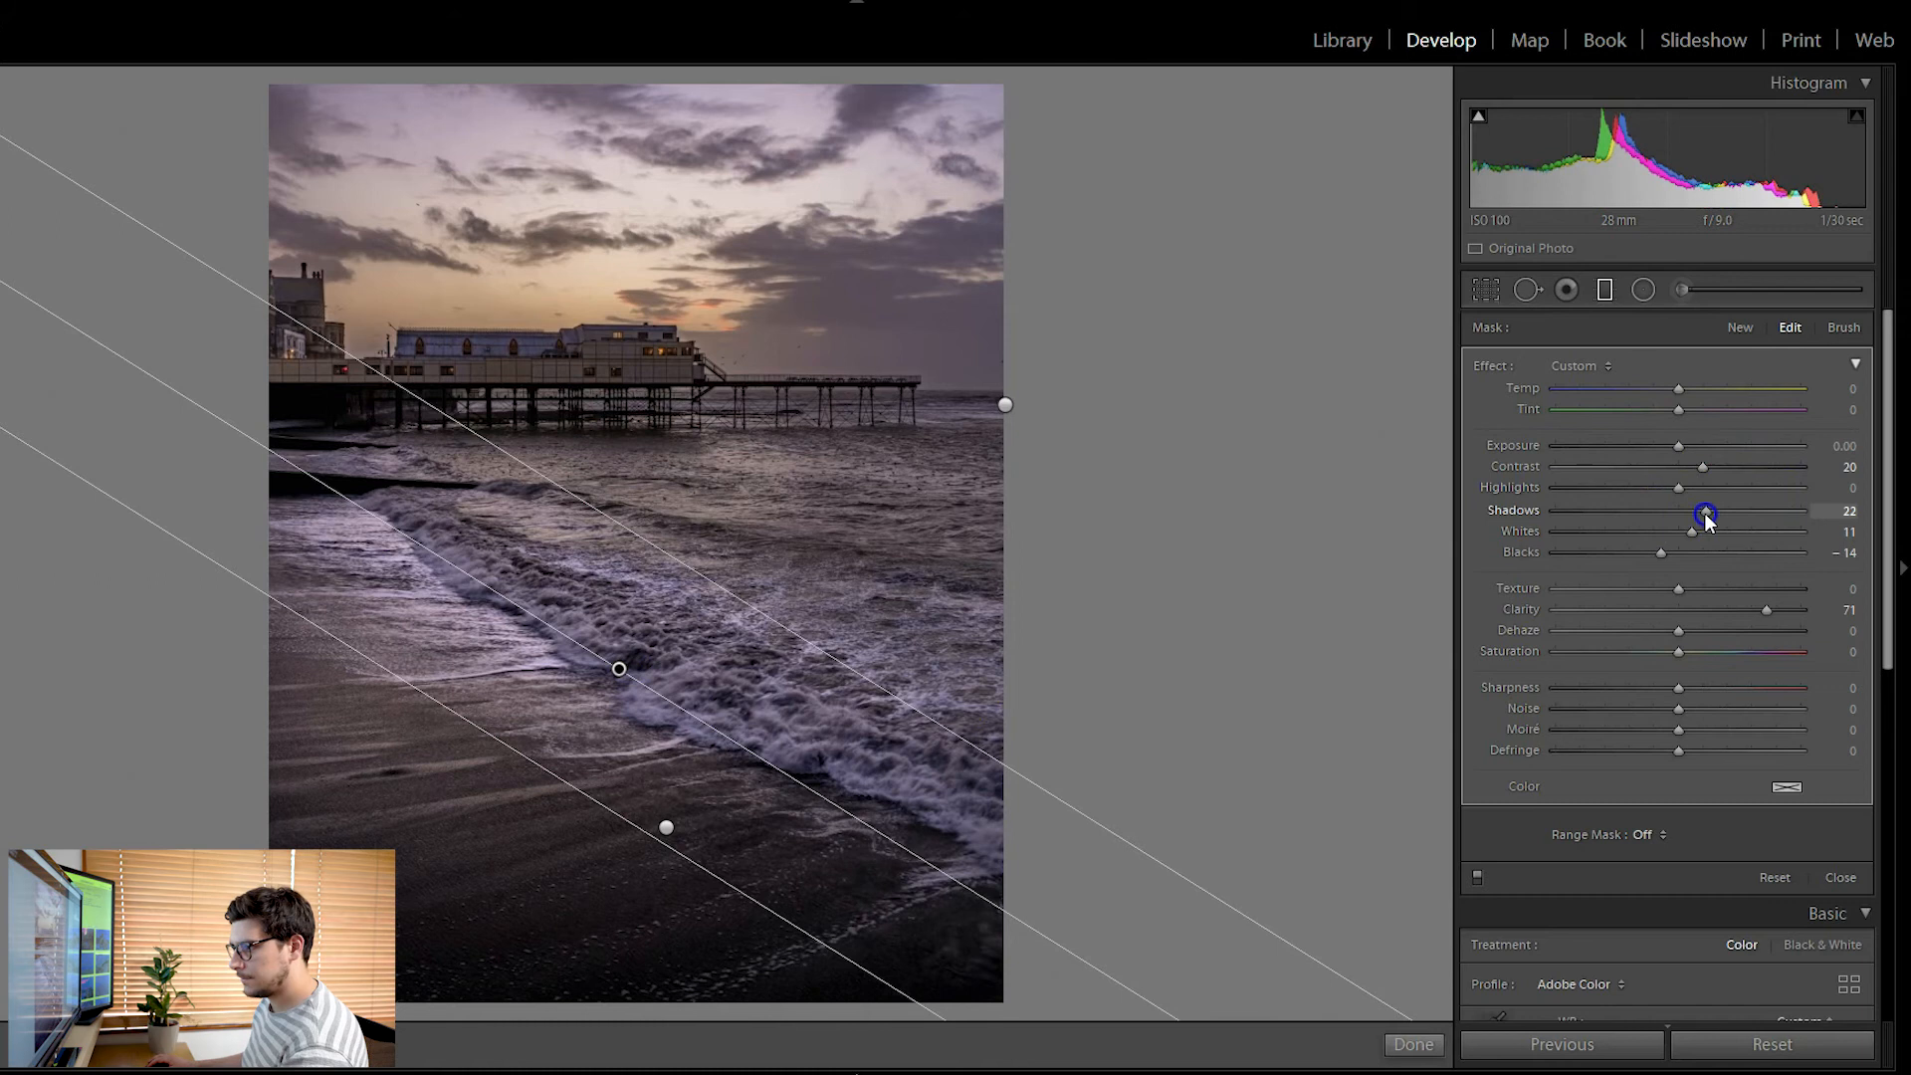
drag(1741, 588, 1708, 595)
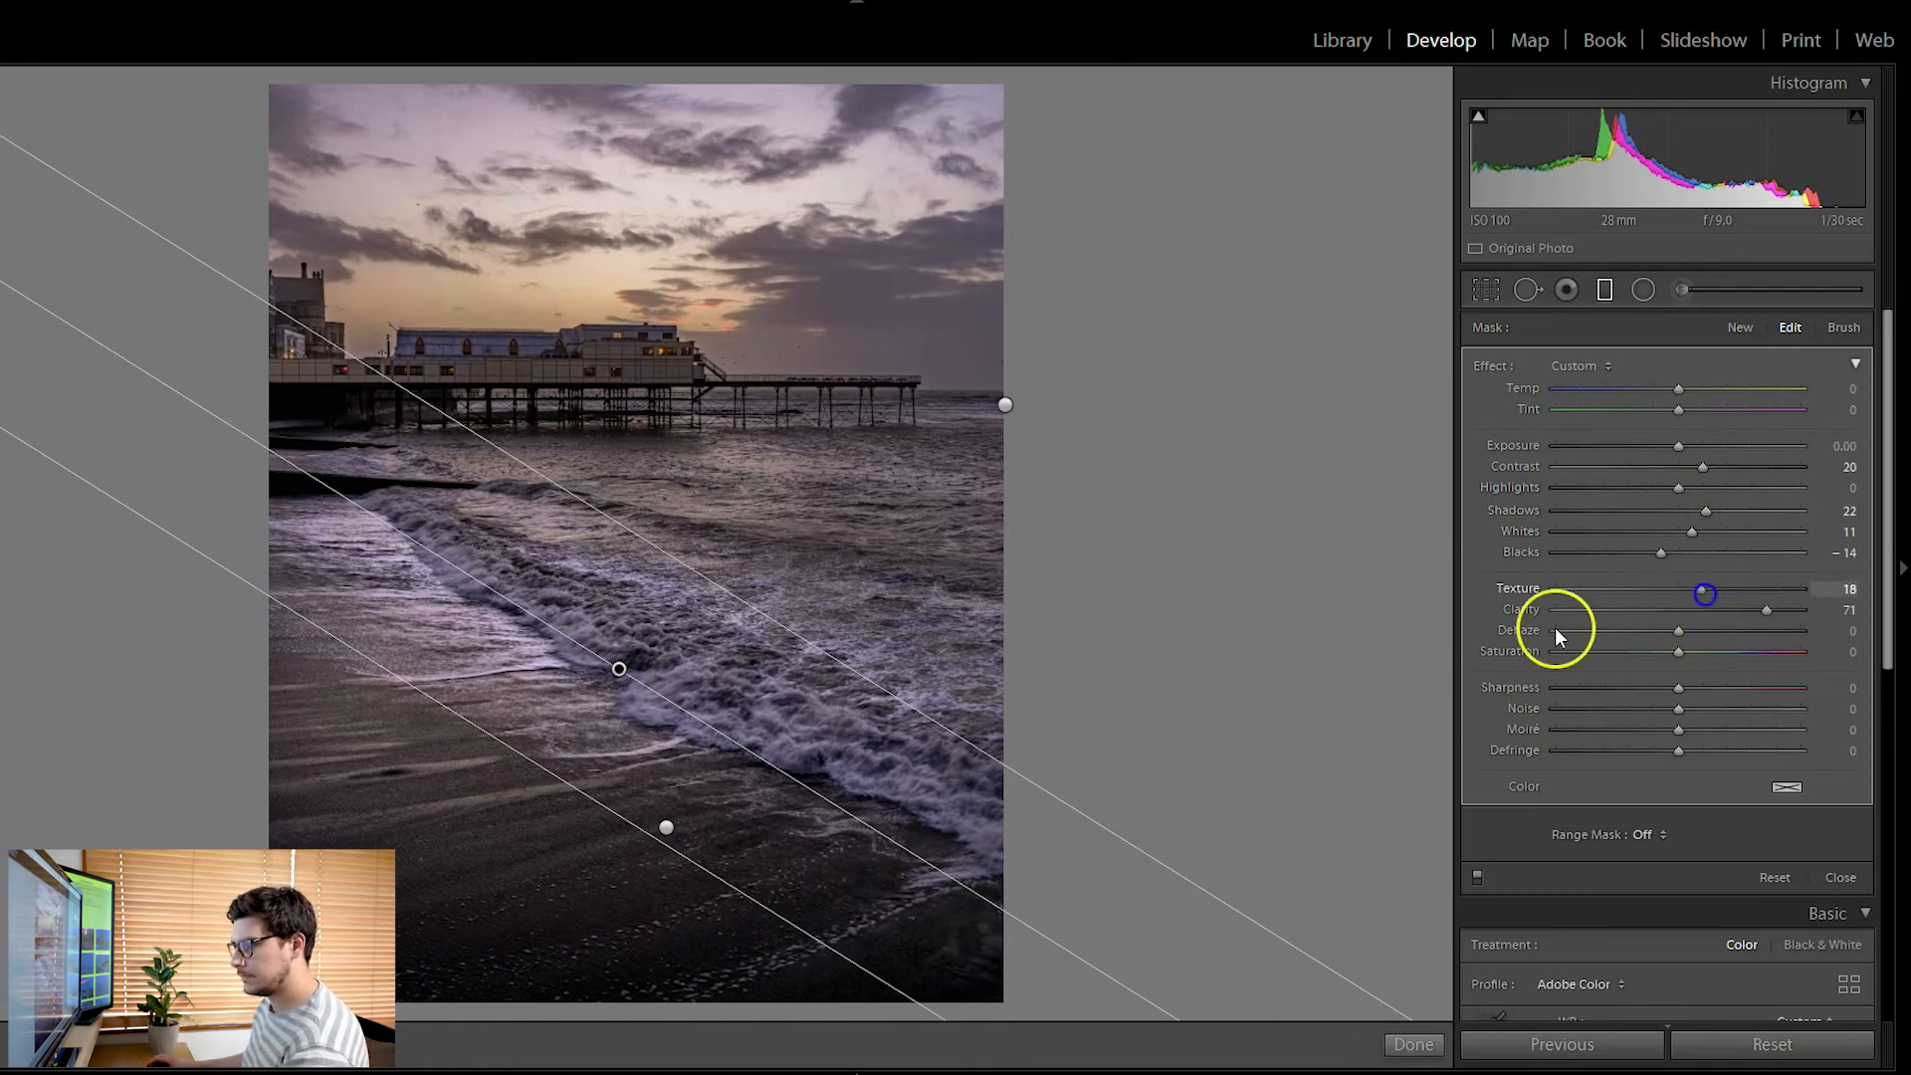
Try the diagonal graduated filter further across the sea and sky, and settle it back along the shoreline
drag(618, 670, 669, 726)
drag(719, 654, 947, 374)
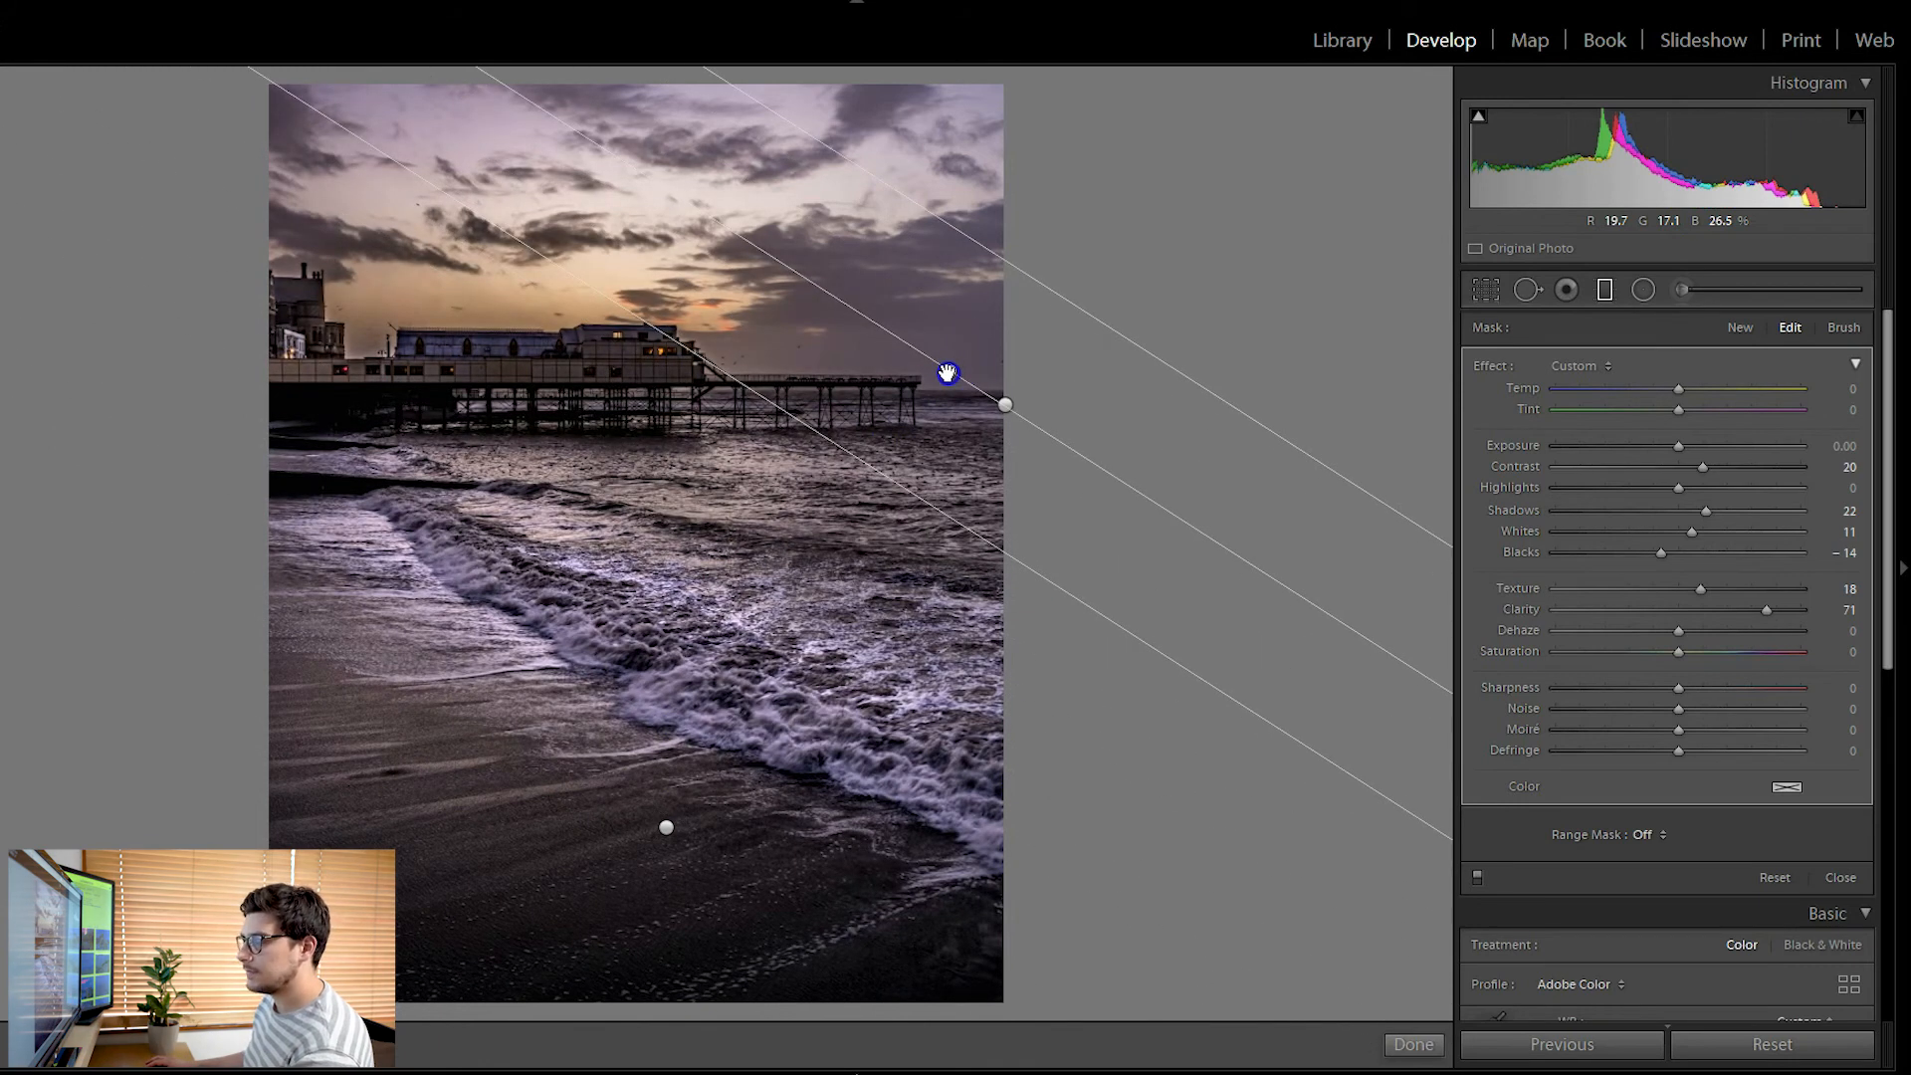
drag(720, 547, 624, 716)
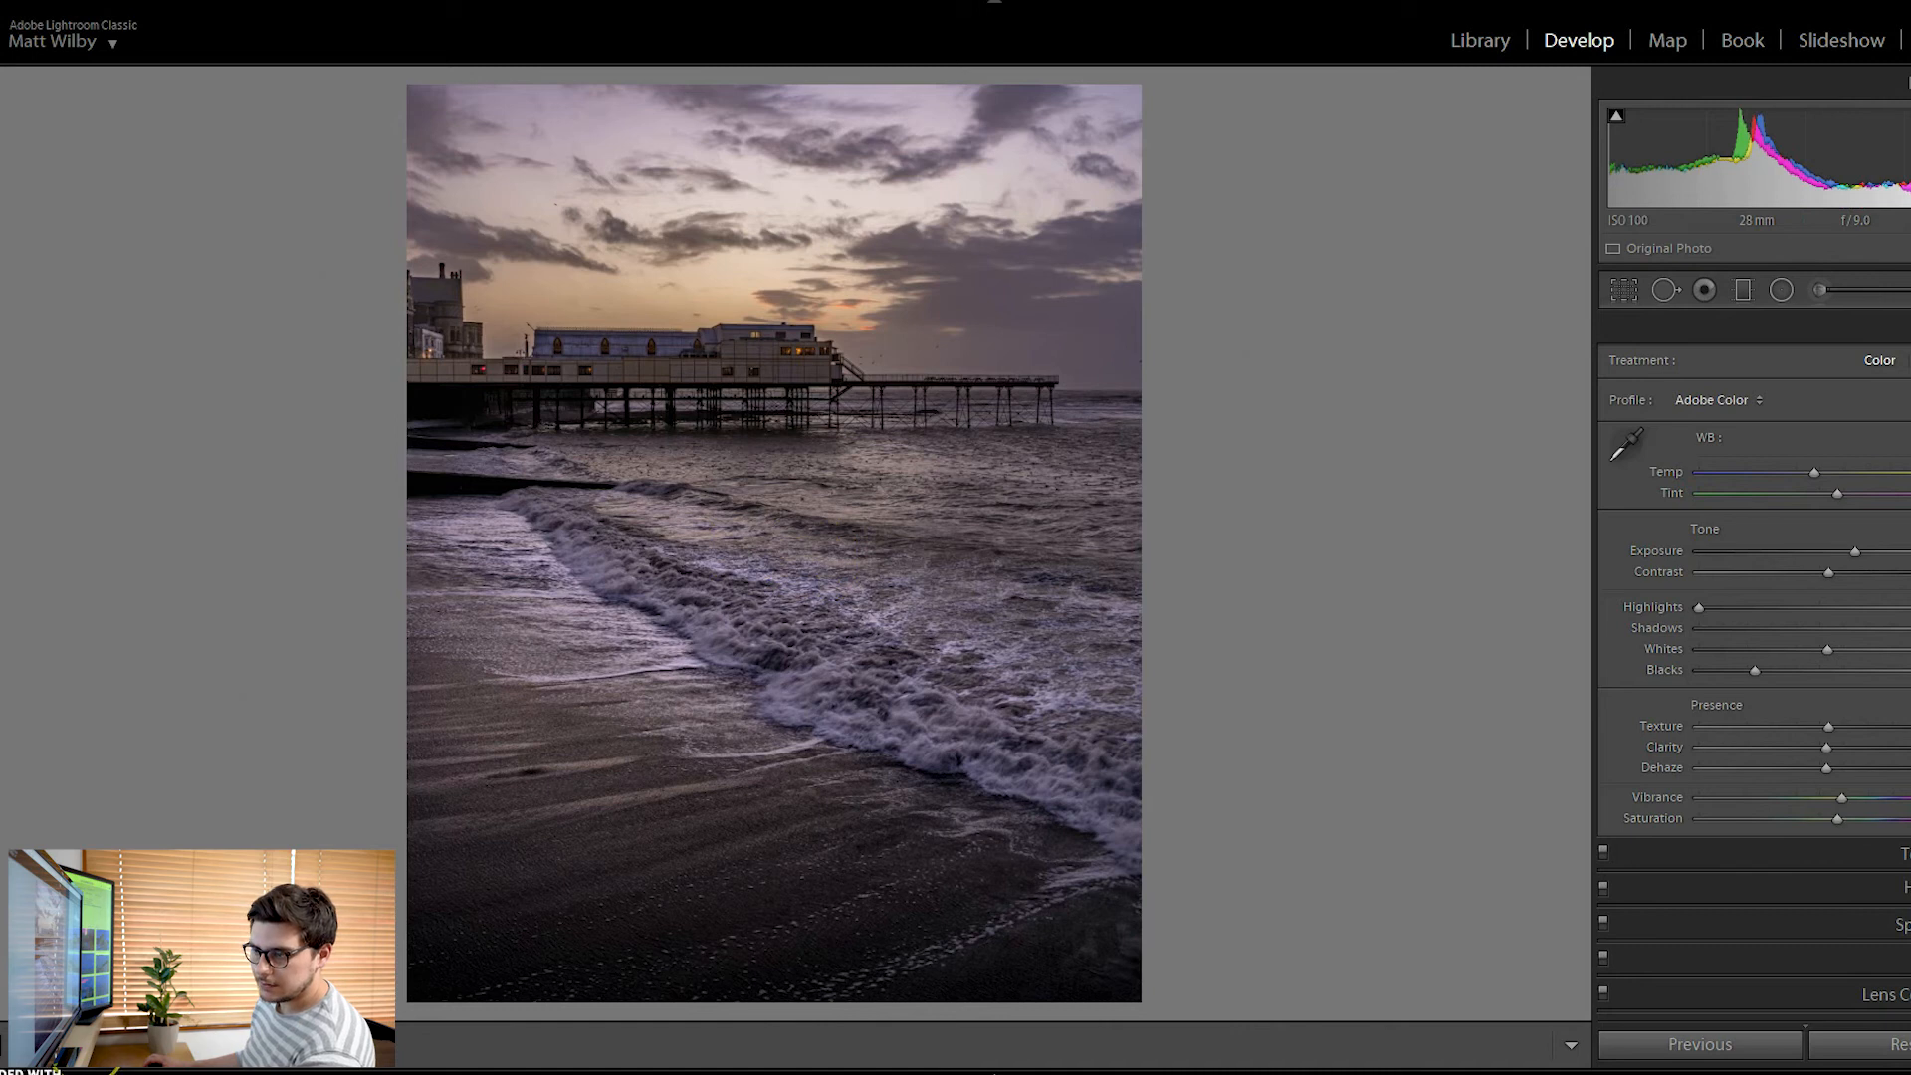
Show the original and edited photo side by side, and sample a neutral white balance from the dark sand in the foreground
key(y)
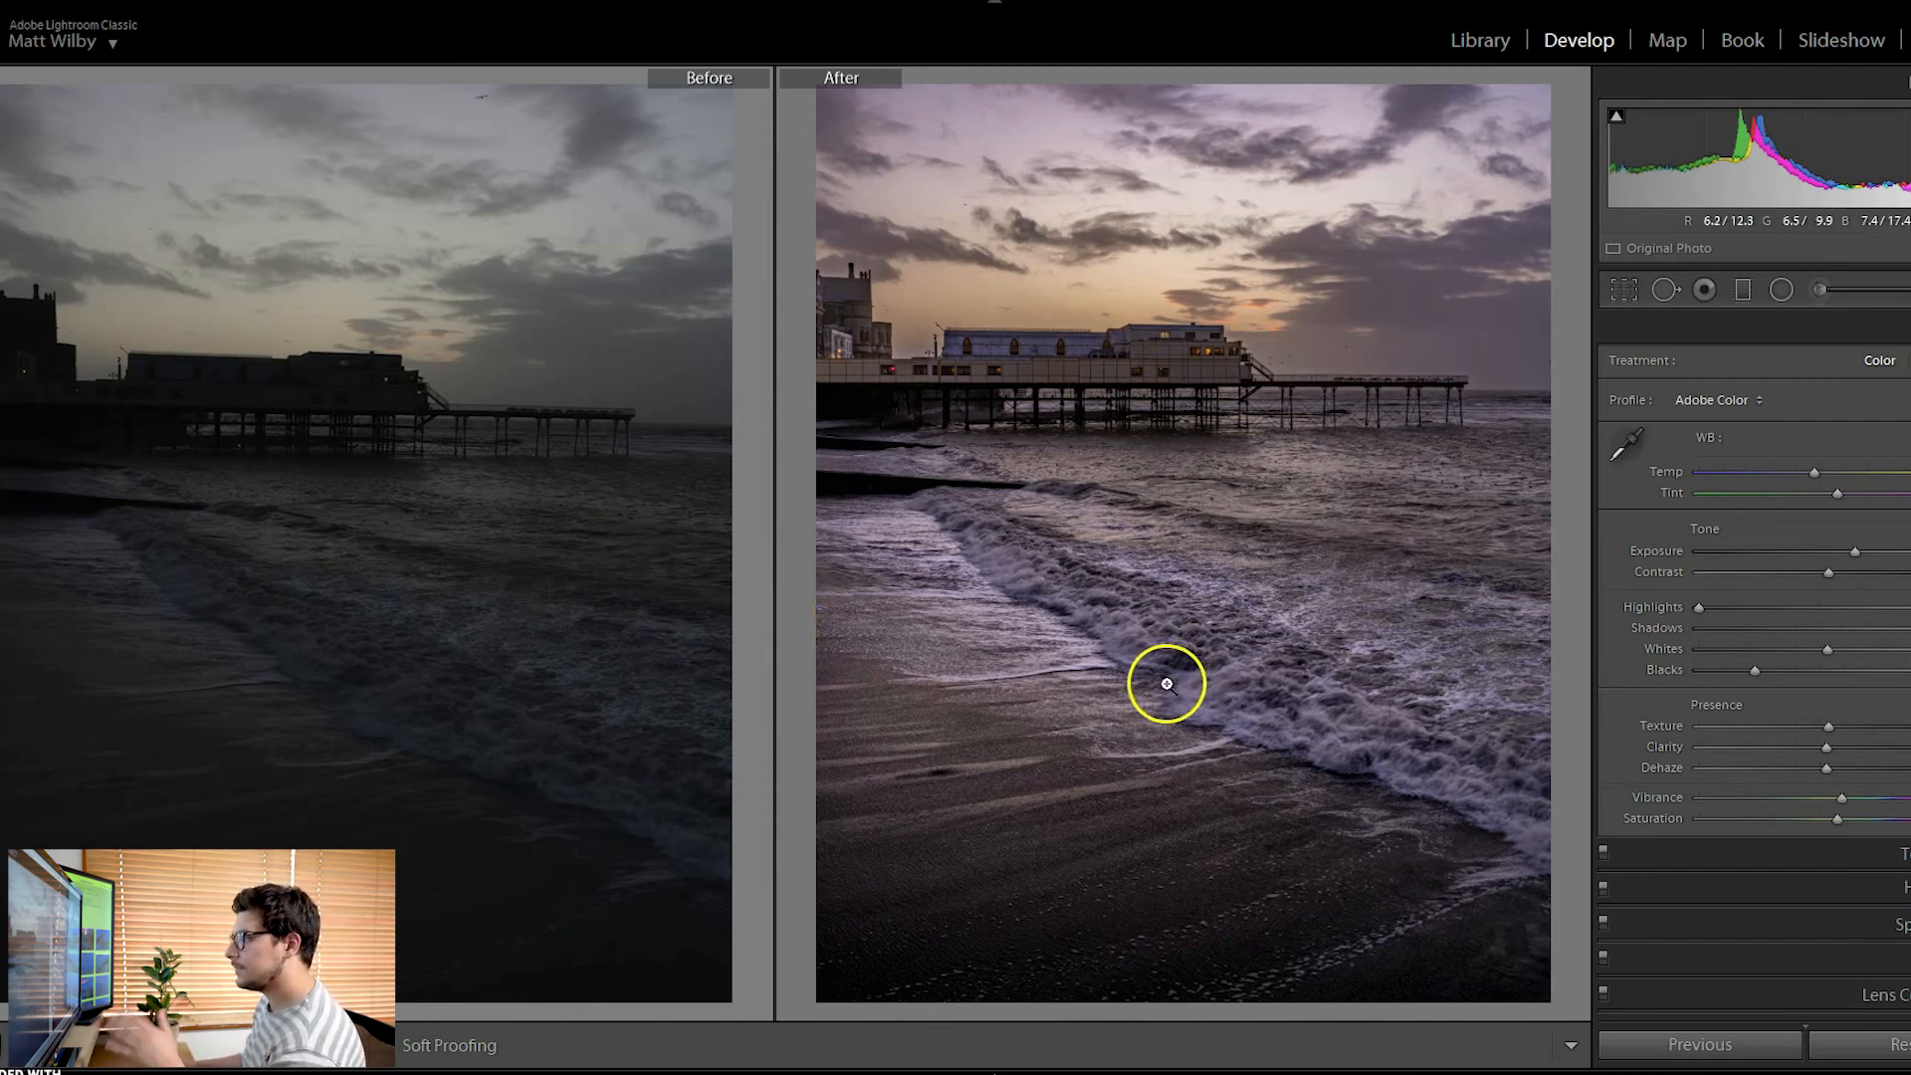
click(1626, 445)
click(1243, 962)
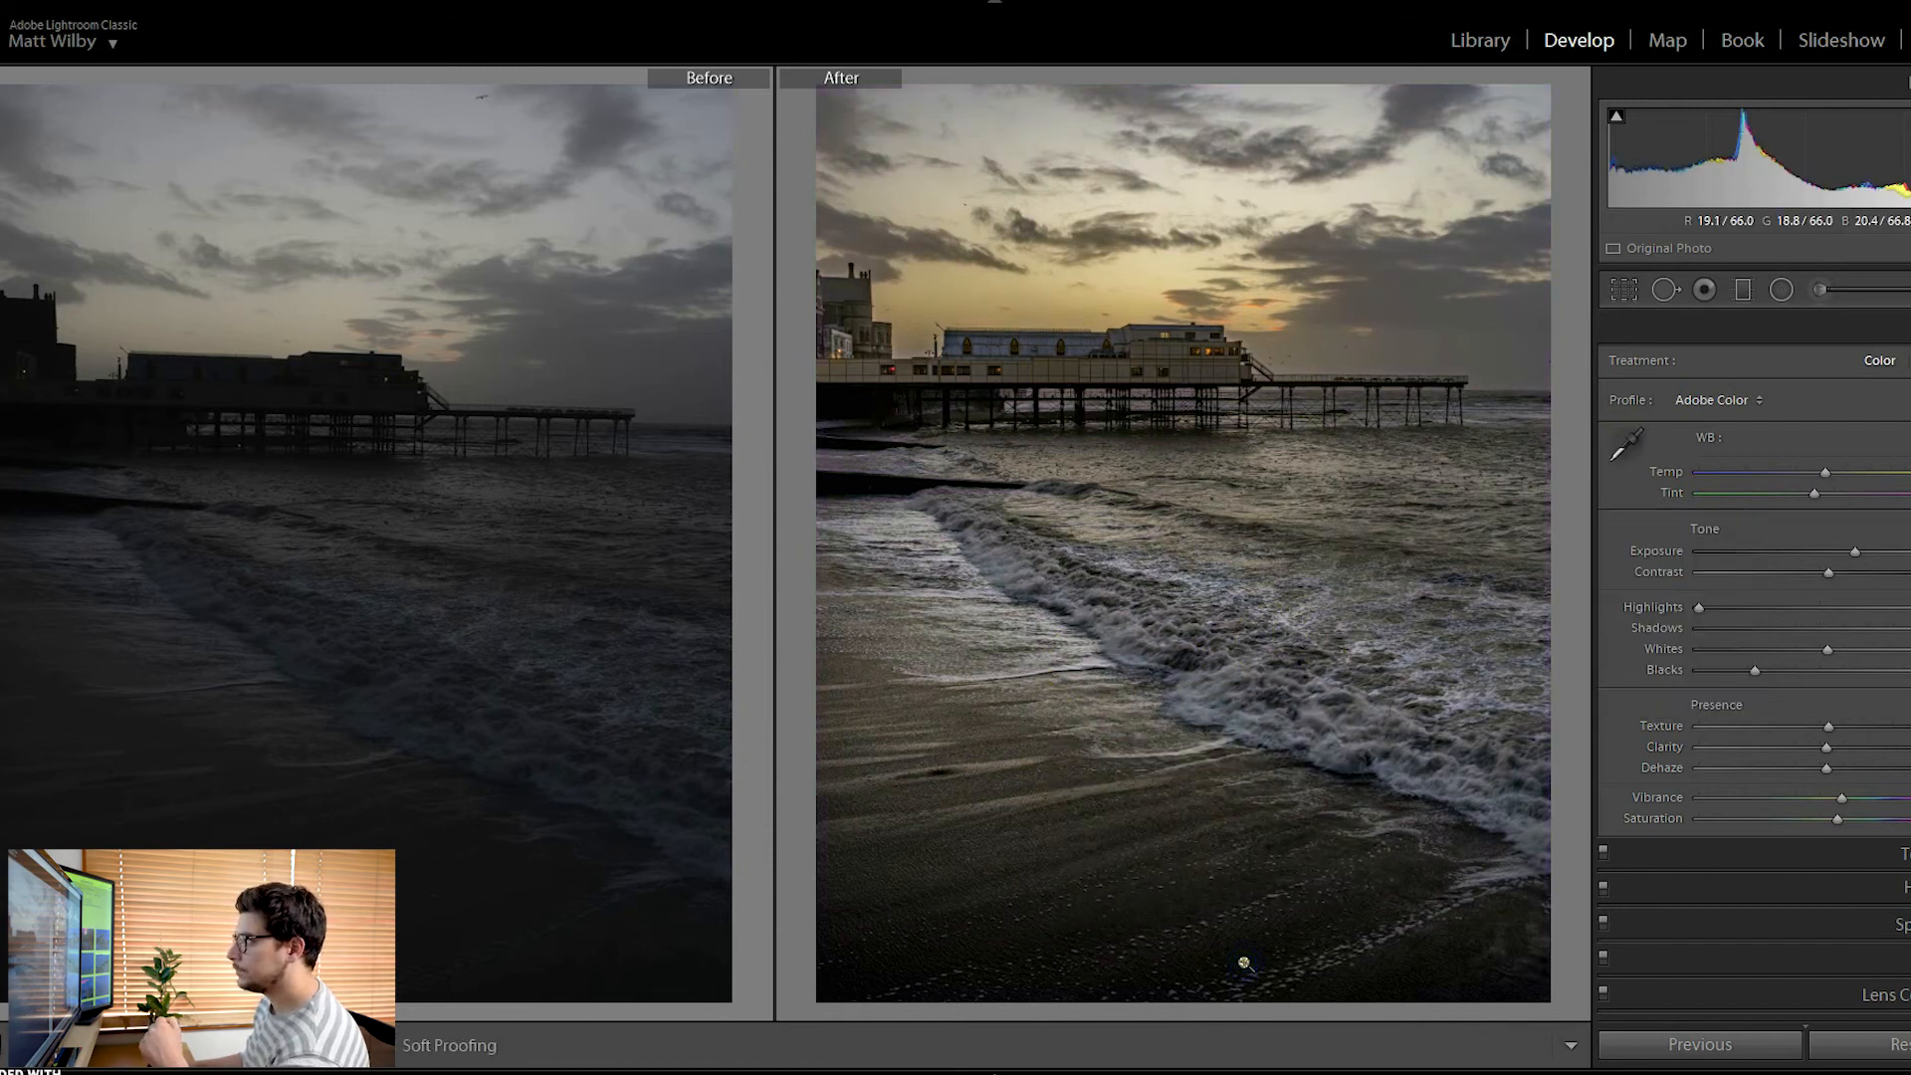